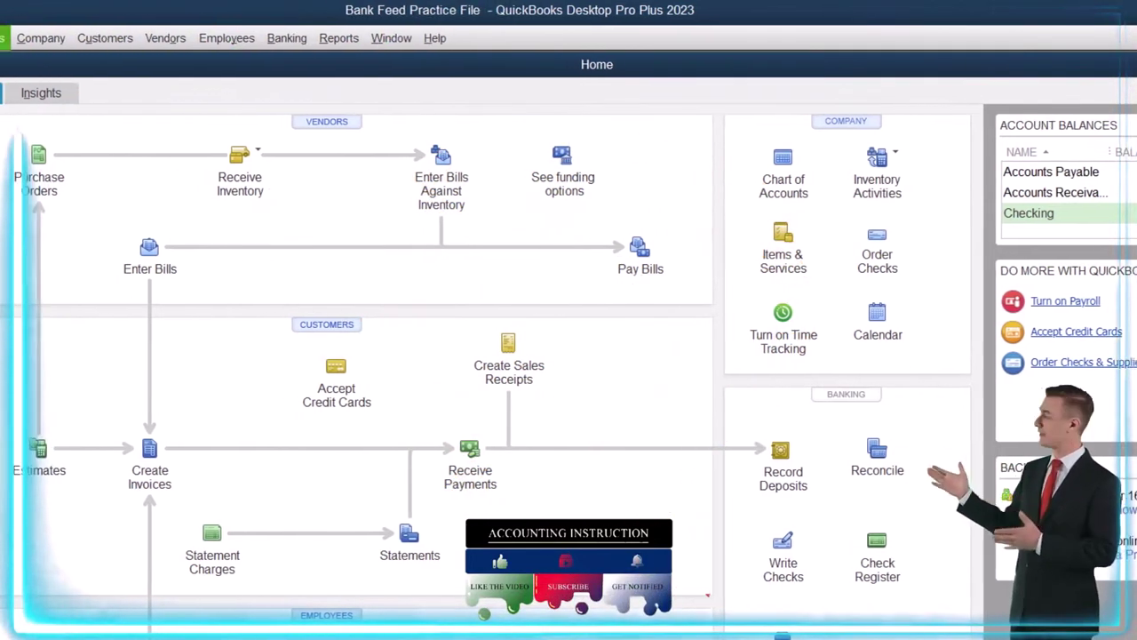
pyautogui.click(54, 38)
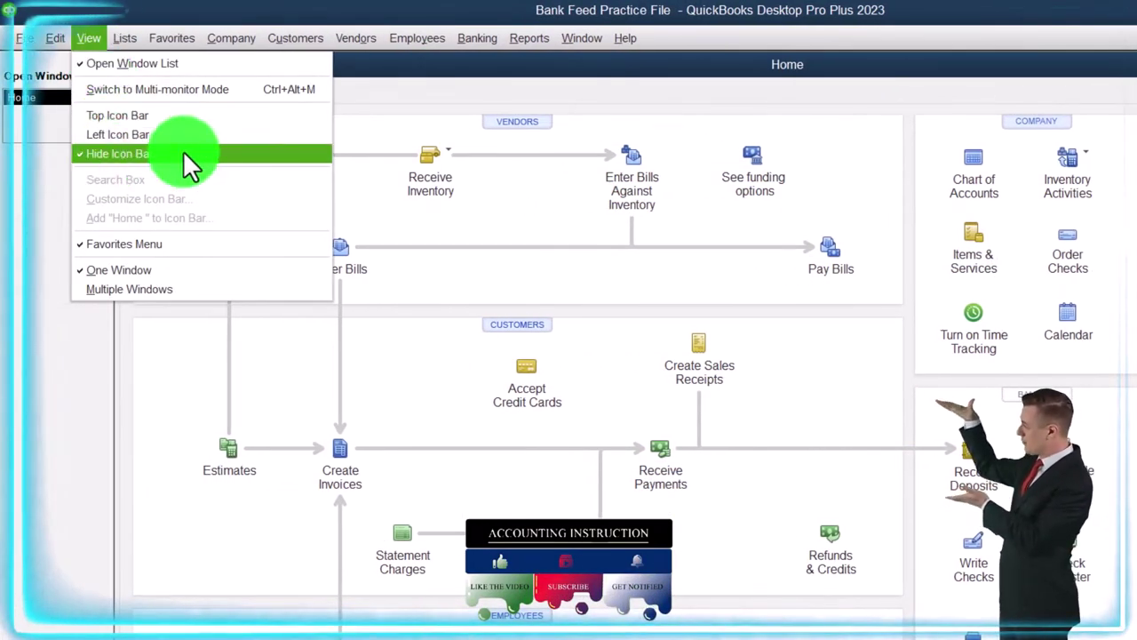
pyautogui.click(123, 134)
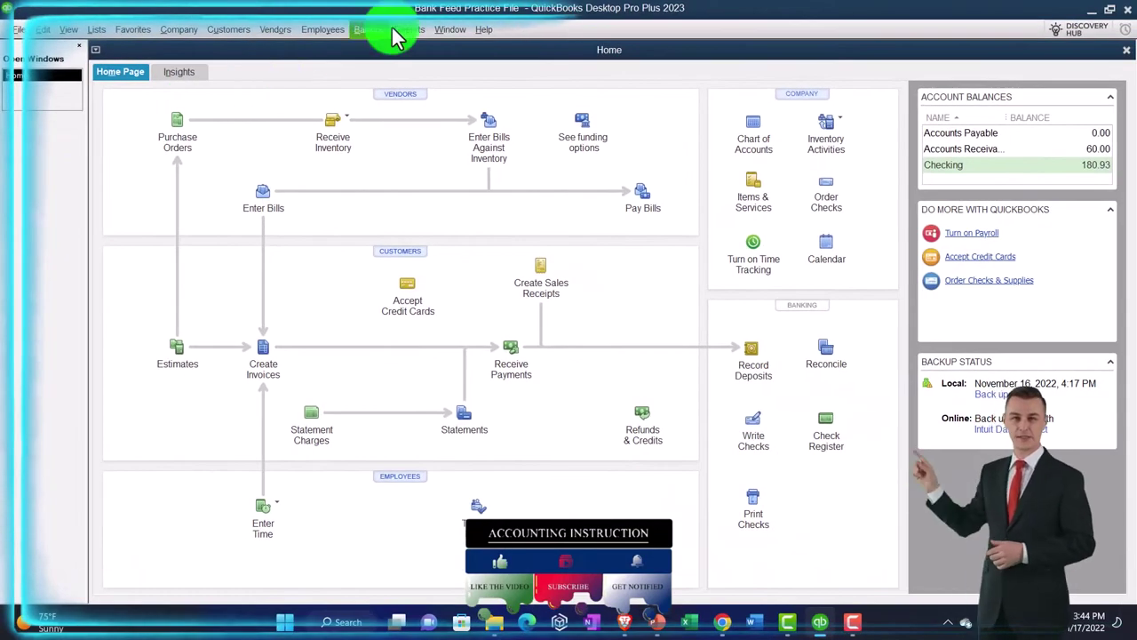
# Step: Open the standard Profit & Loss report and set its date range from 01/01/2022 to 12/31/2022
pyautogui.click(490, 35)
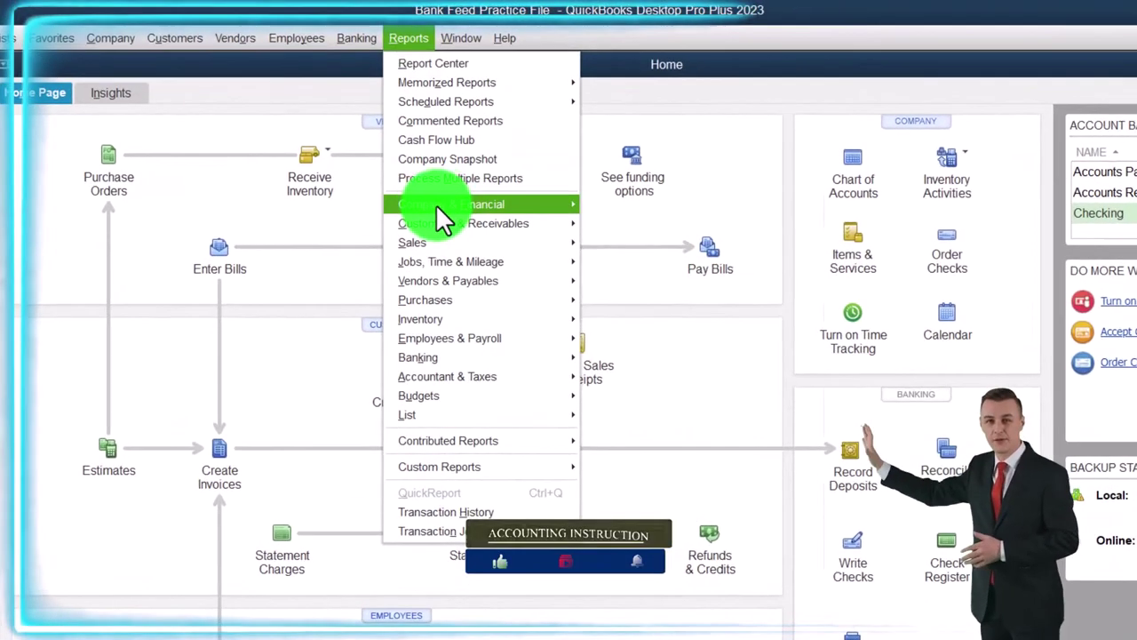
pyautogui.moveTo(528, 186)
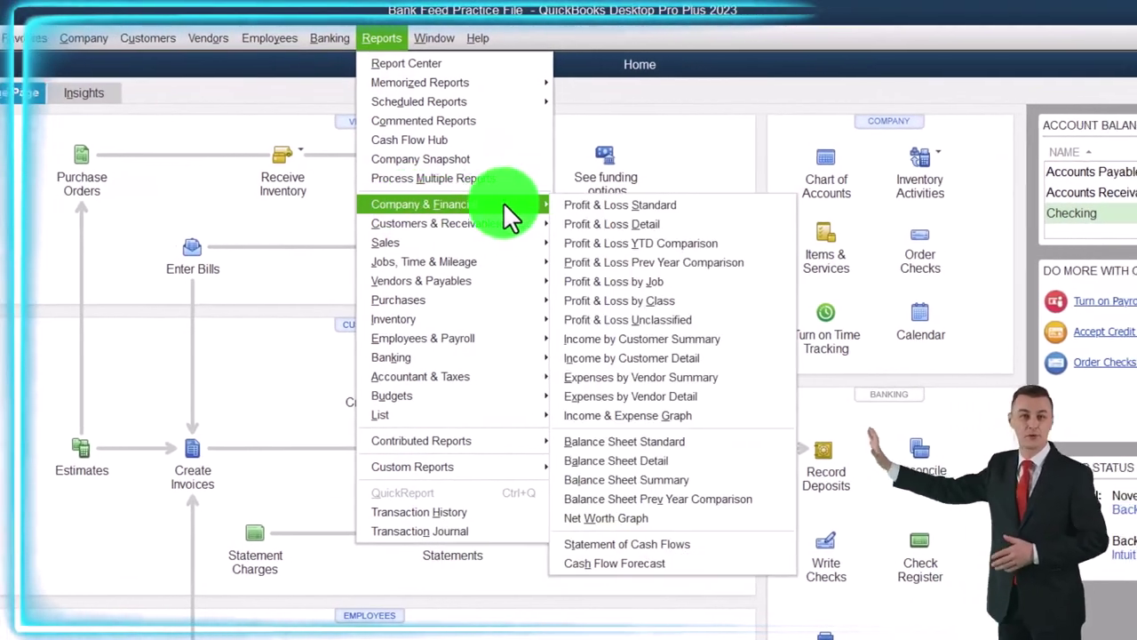
pyautogui.click(569, 199)
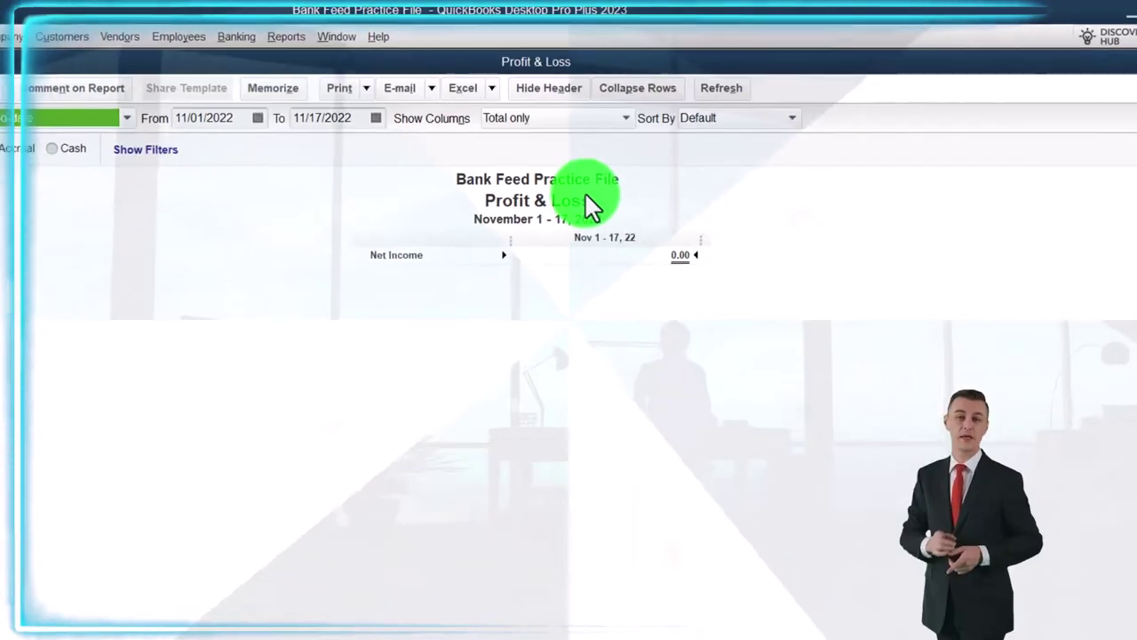
pyautogui.write('010122')
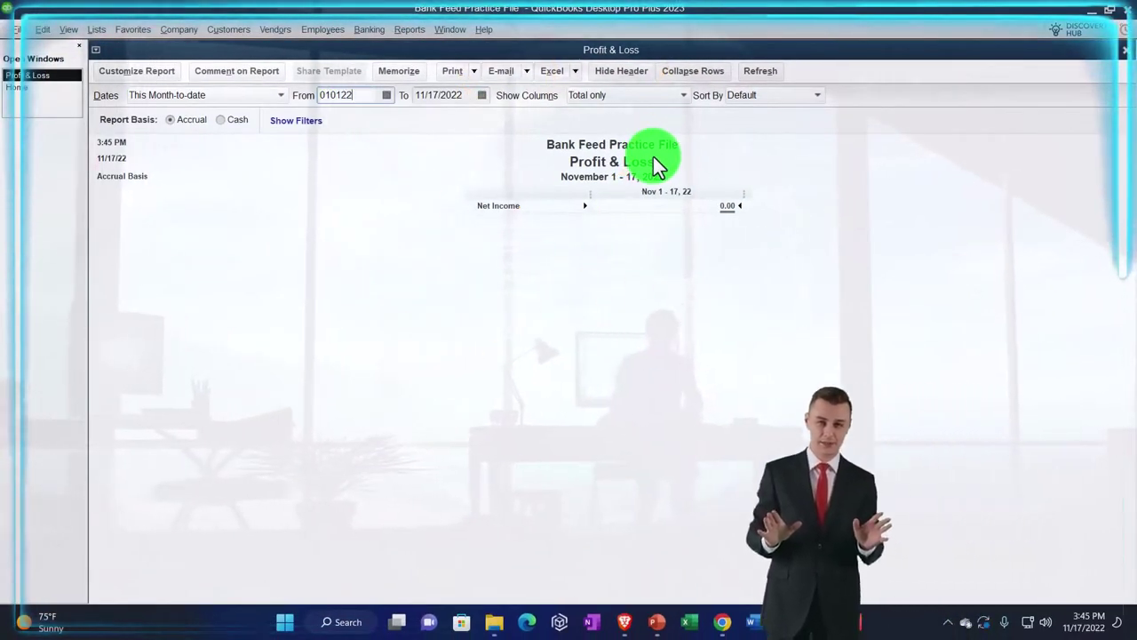
pyautogui.press('Tab')
pyautogui.write('123122')
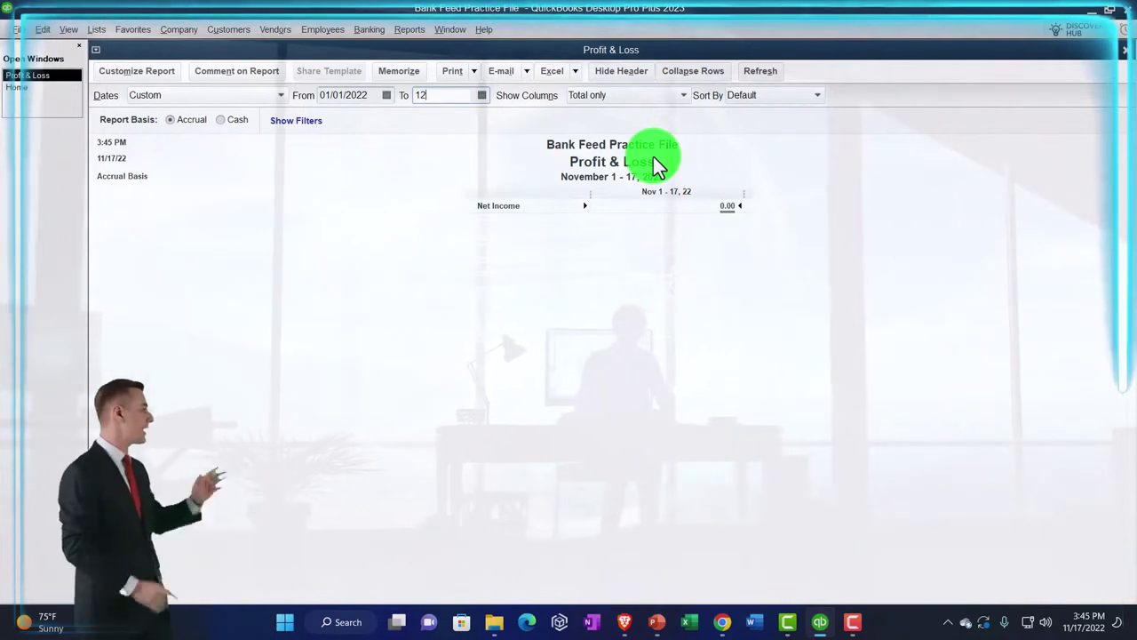
pyautogui.press('Tab')
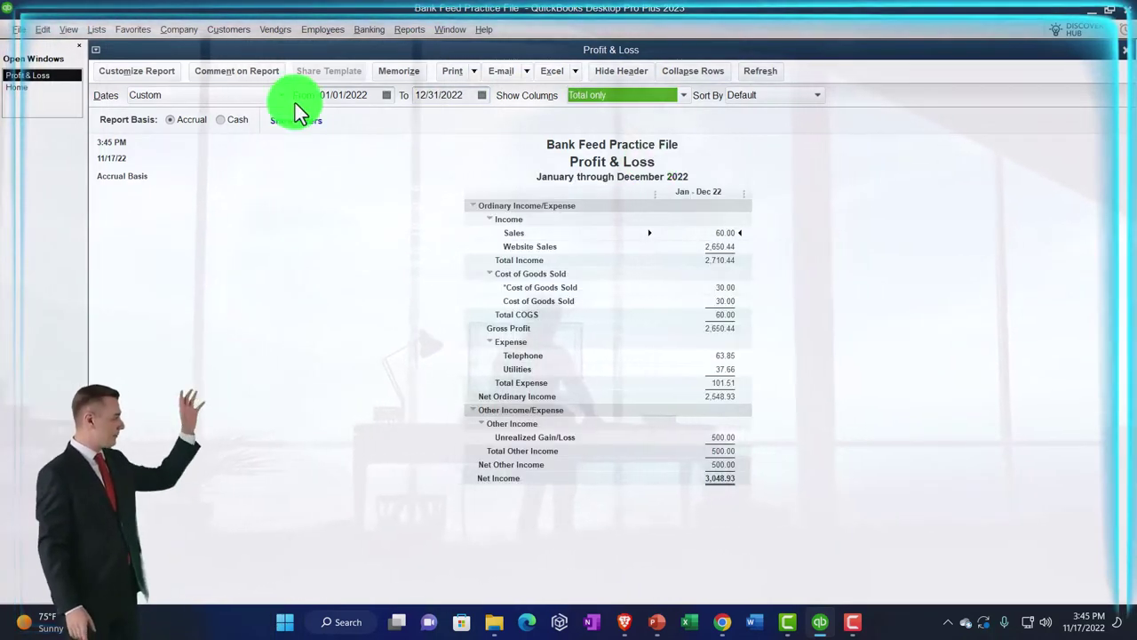
# Step: Customize the Profit & Loss report's column label font to size 14 and apply the change to all related fonts
pyautogui.click(166, 72)
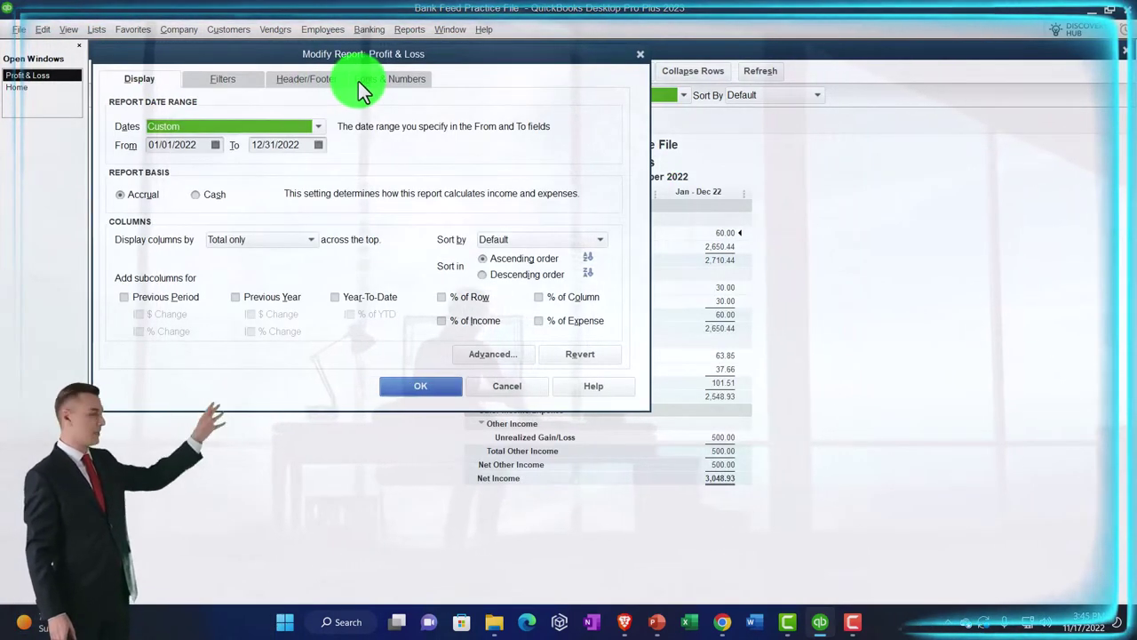
pyautogui.click(359, 81)
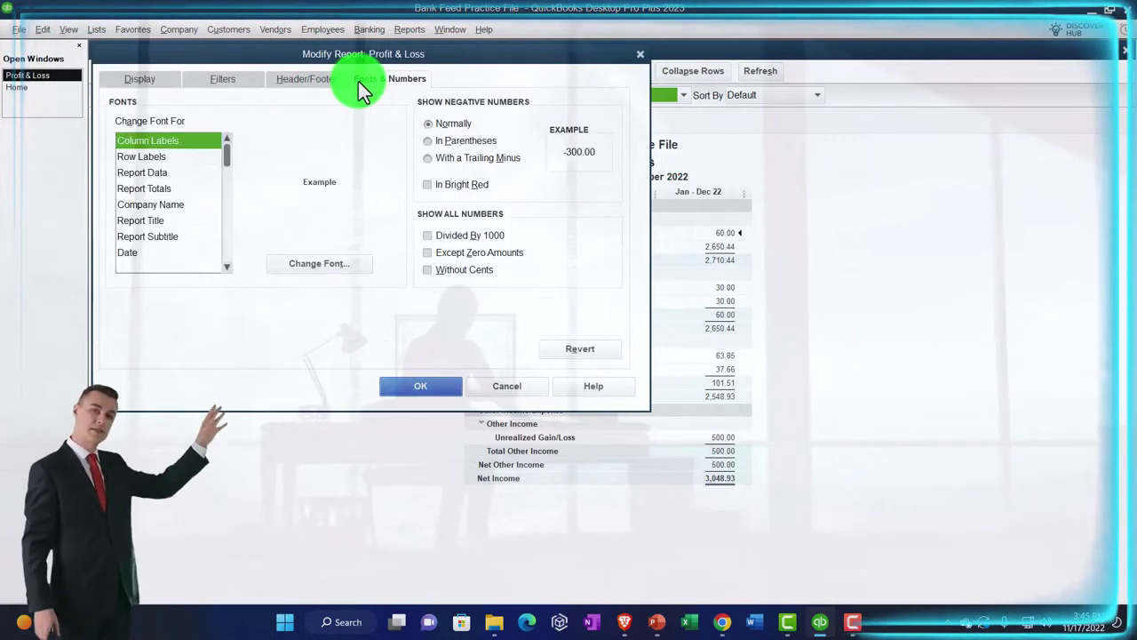
pyautogui.click(358, 264)
pyautogui.click(334, 218)
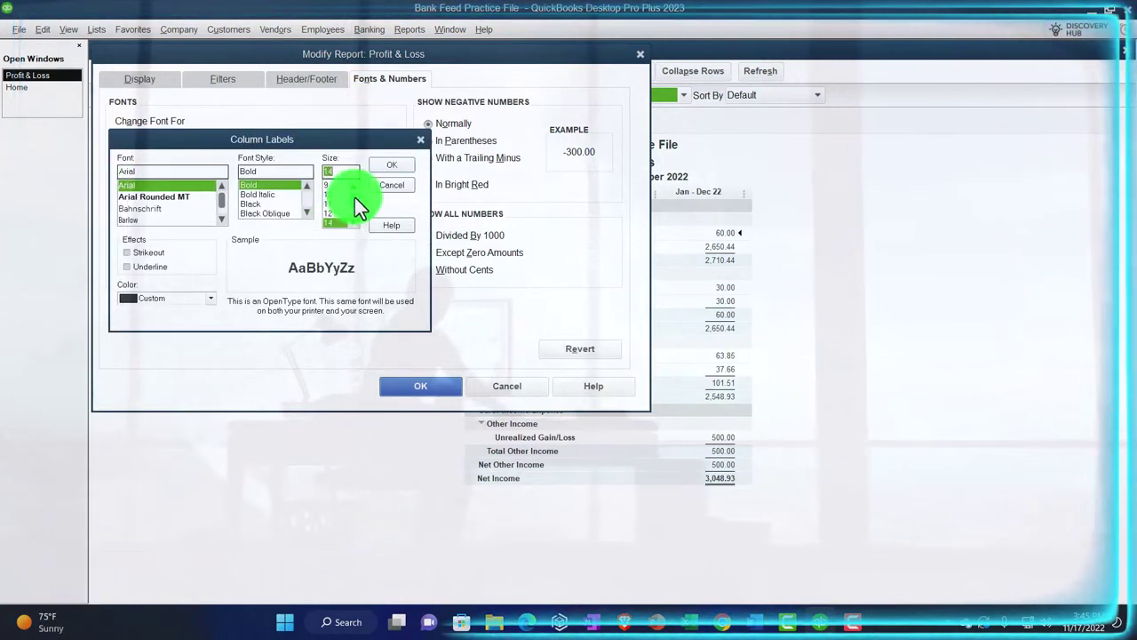
pyautogui.click(382, 168)
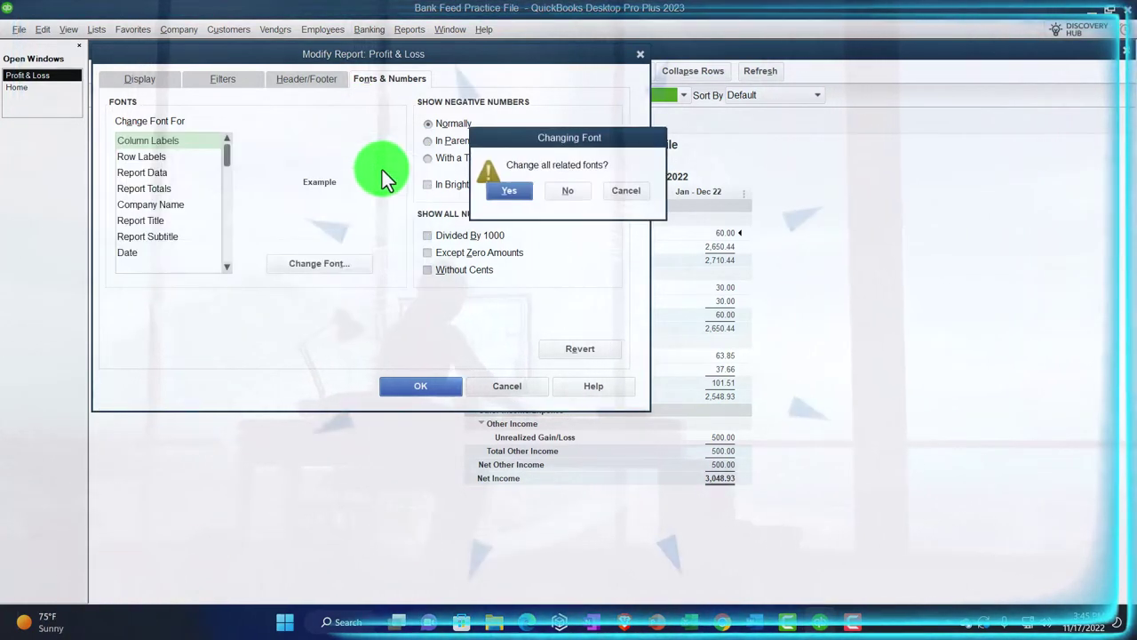
pyautogui.click(509, 190)
pyautogui.click(445, 382)
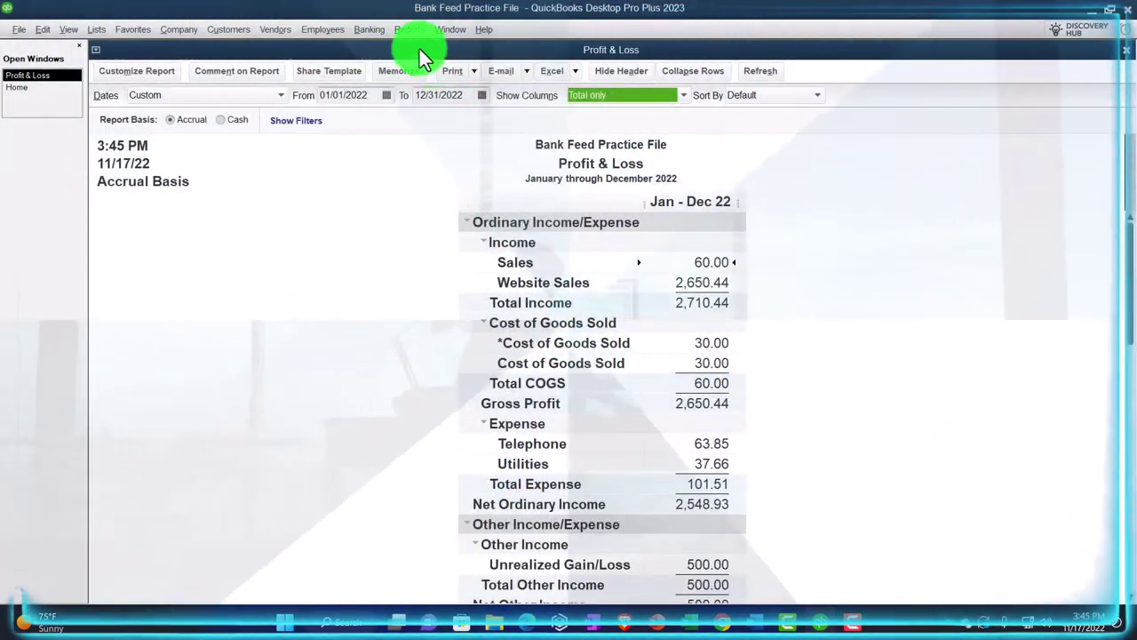
# Step: Open the standard Balance Sheet report and customize its date range to run from 01/01/2022 to 12/31/2022
pyautogui.click(410, 31)
pyautogui.moveTo(483, 180)
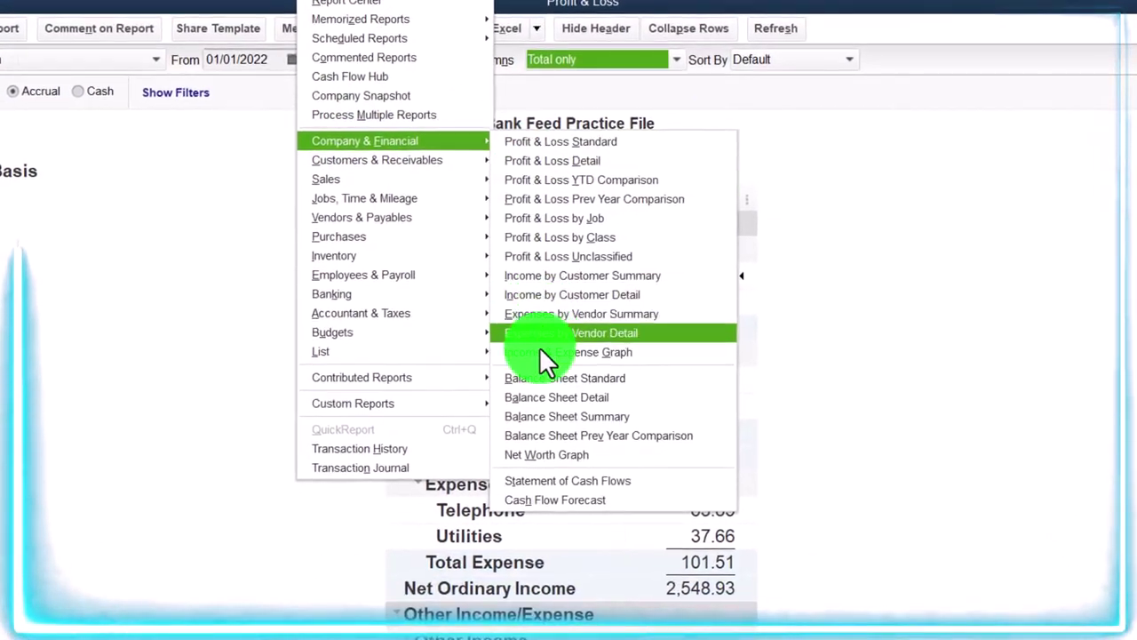
pyautogui.click(658, 378)
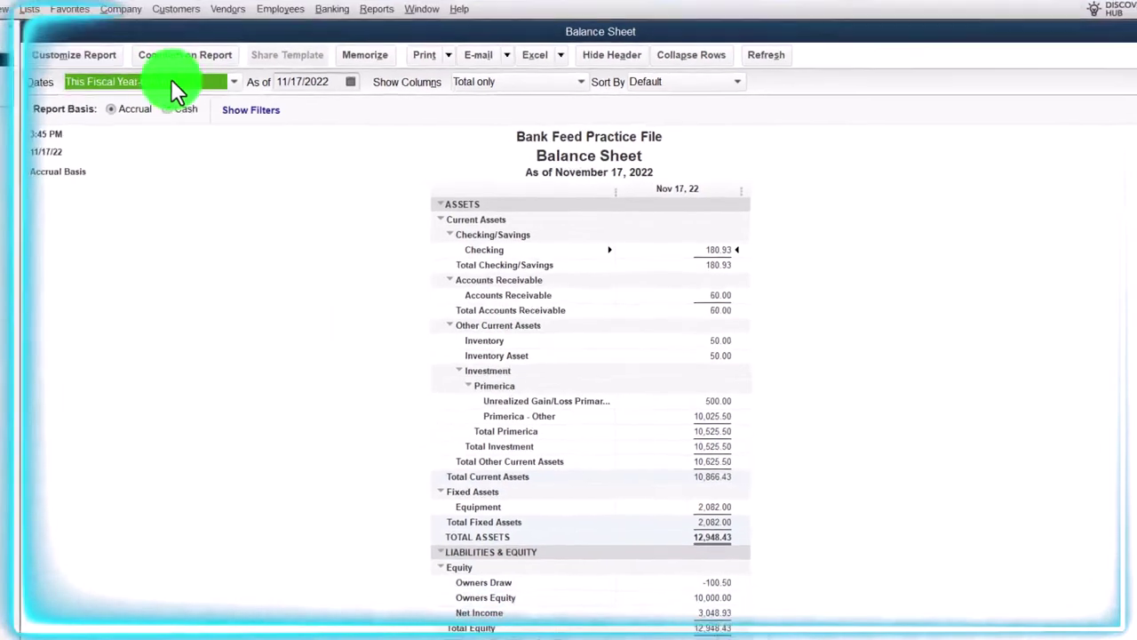
pyautogui.click(153, 73)
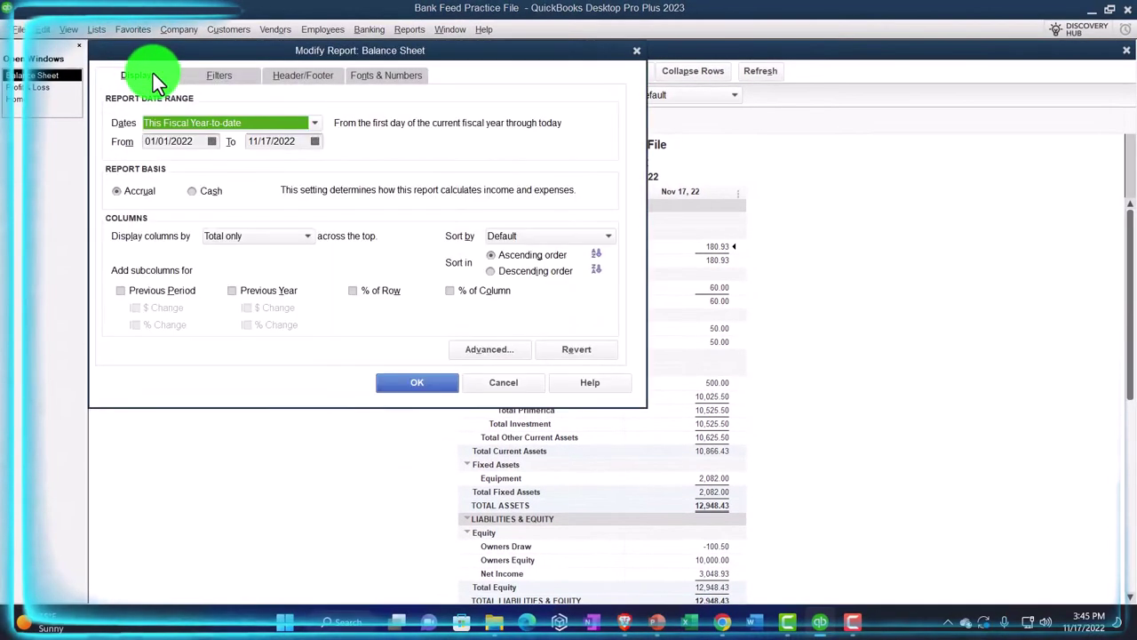
pyautogui.press('Tab')
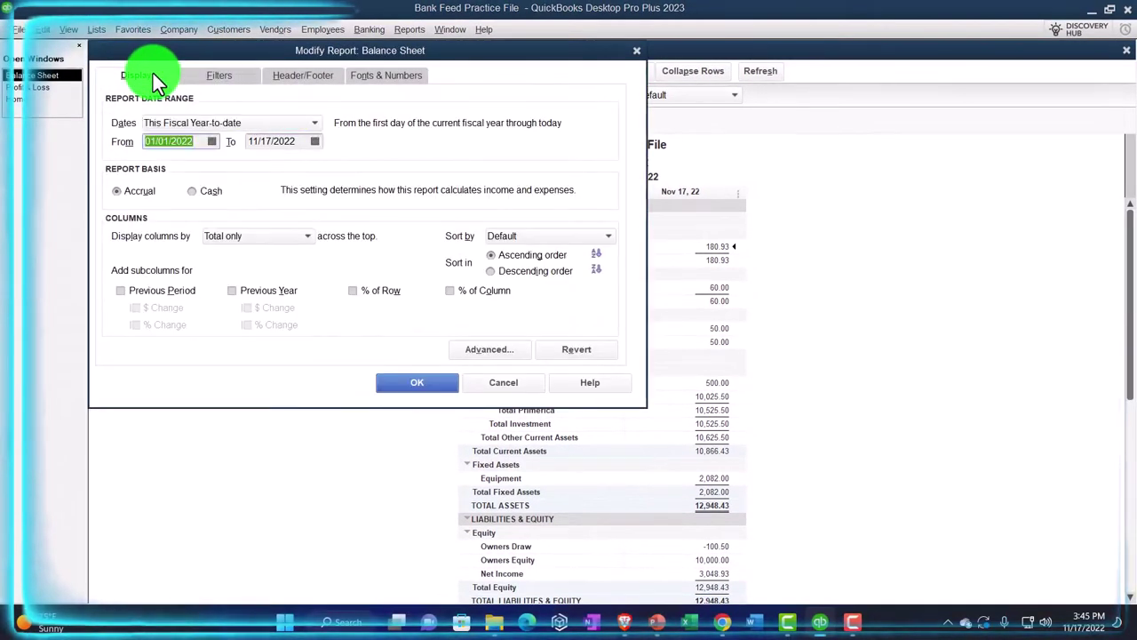
pyautogui.write('01/01/202')
pyautogui.press('Tab')
pyautogui.write('123122')
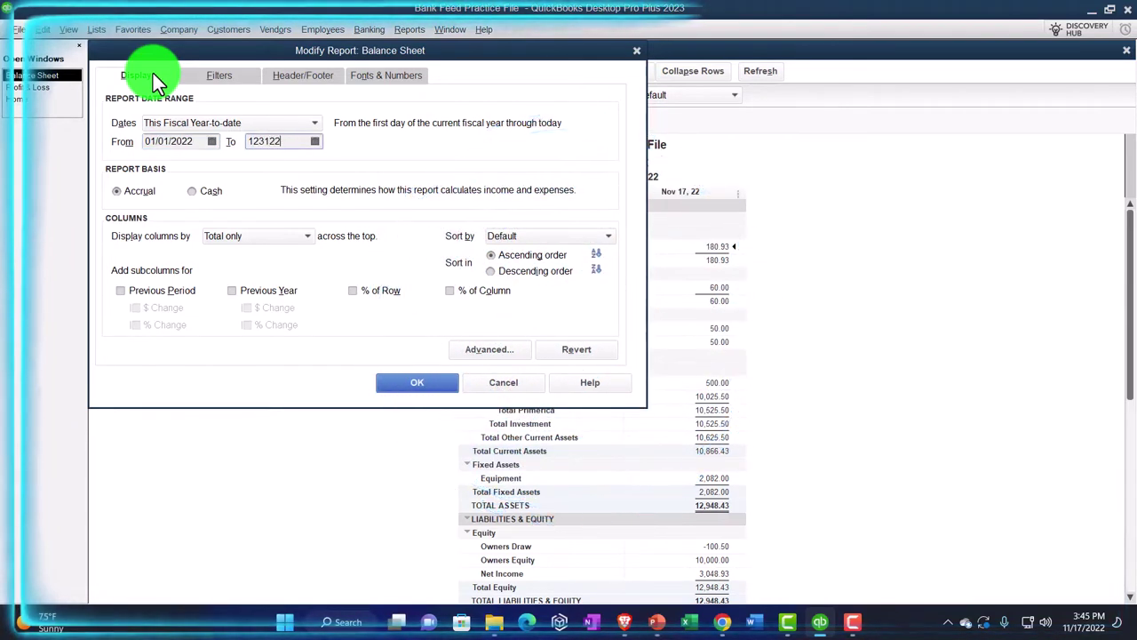
pyautogui.press('Tab')
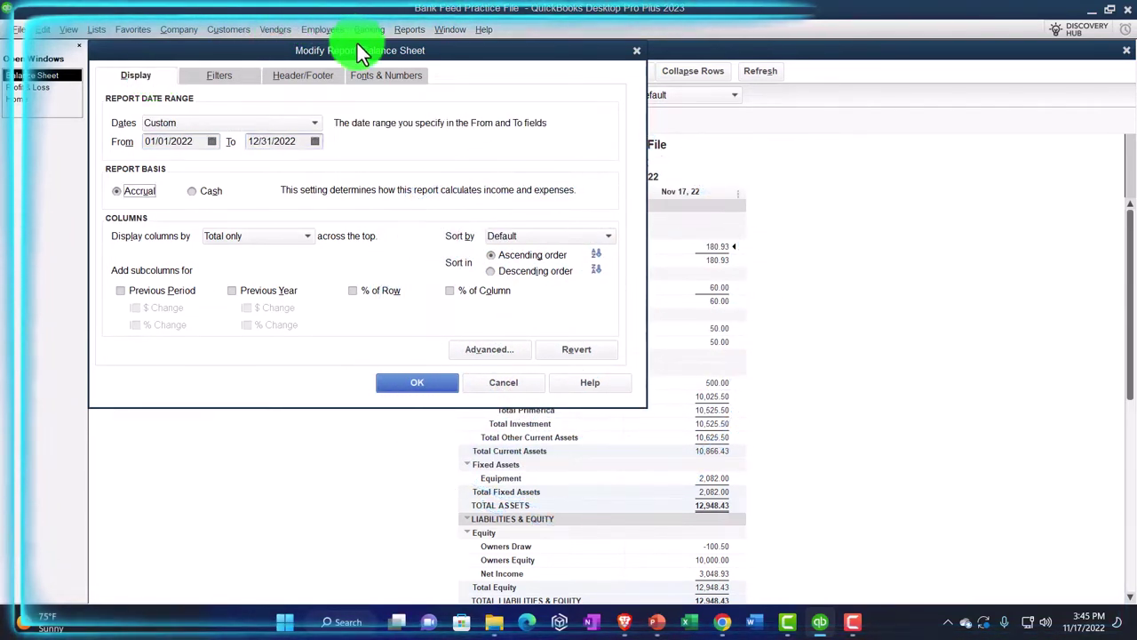
# Step: Set the Balance Sheet's column label font to size 14, including all related fonts, and apply the report changes
pyautogui.click(374, 76)
pyautogui.click(359, 262)
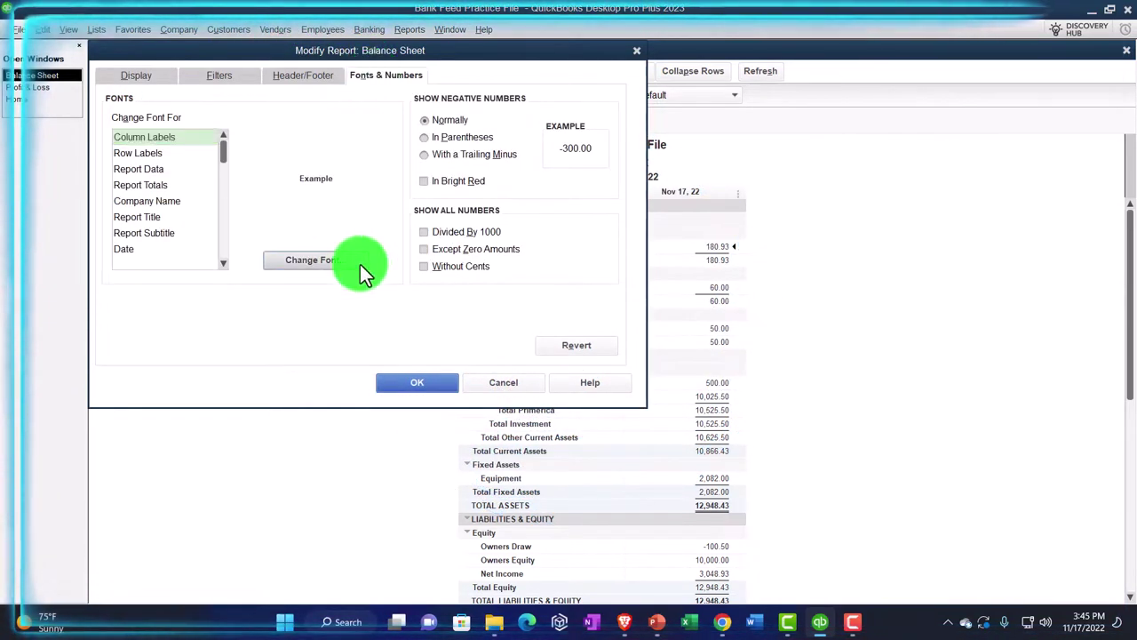
pyautogui.click(349, 218)
pyautogui.click(328, 218)
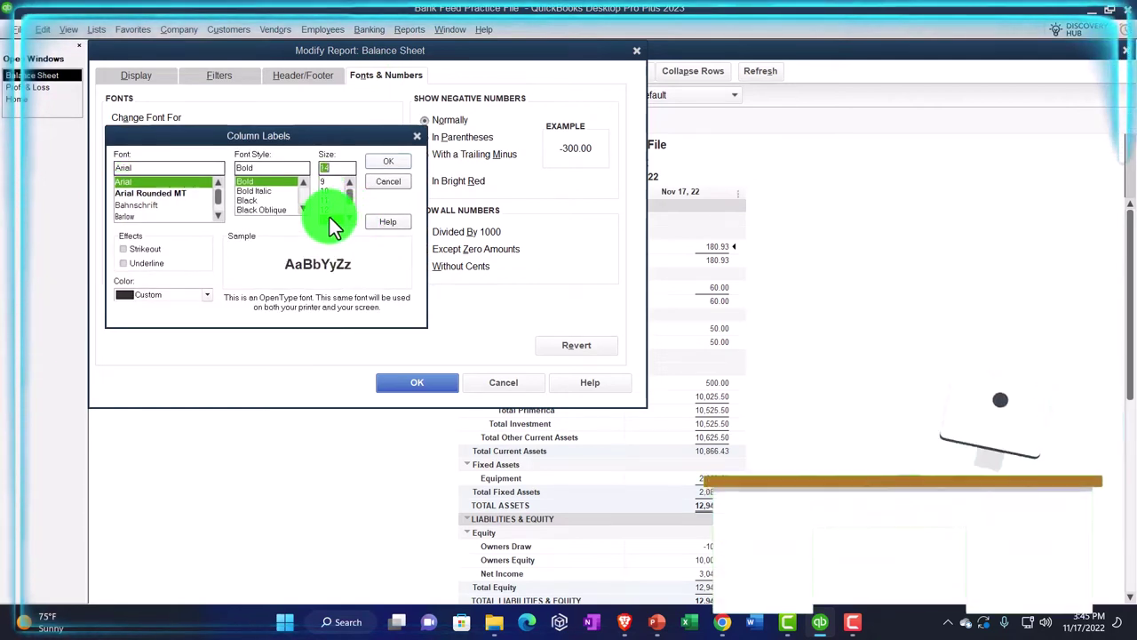
pyautogui.click(376, 163)
pyautogui.click(491, 189)
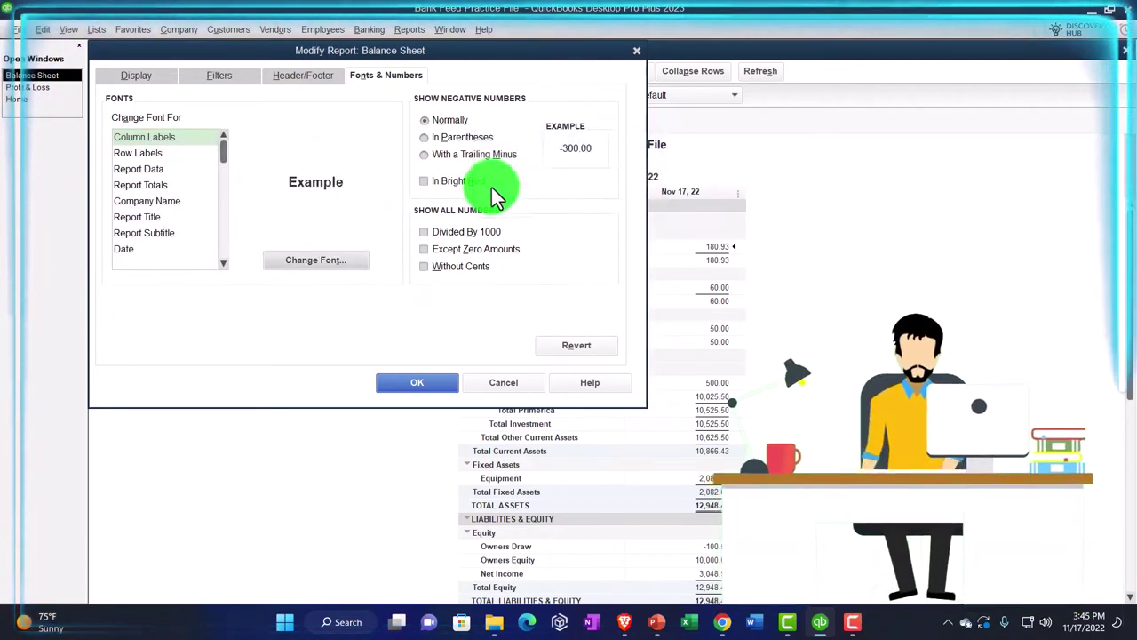
pyautogui.click(436, 382)
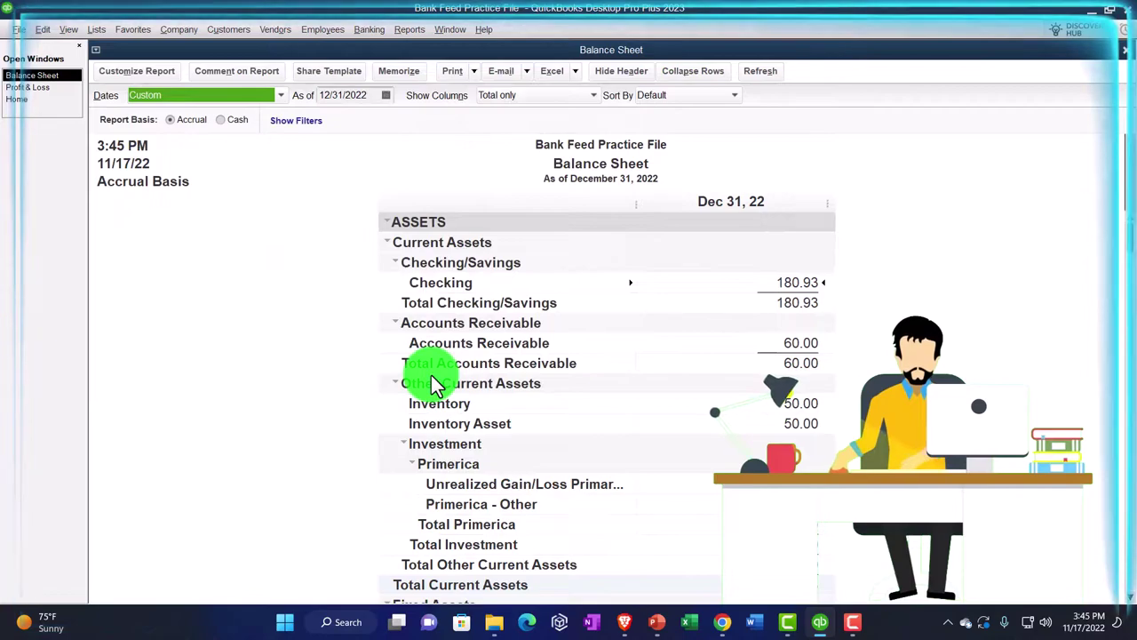
# Step: Open the Bank Feeds Center and show the unrecognized transactions of the Wells Fargo checking account
pyautogui.click(368, 29)
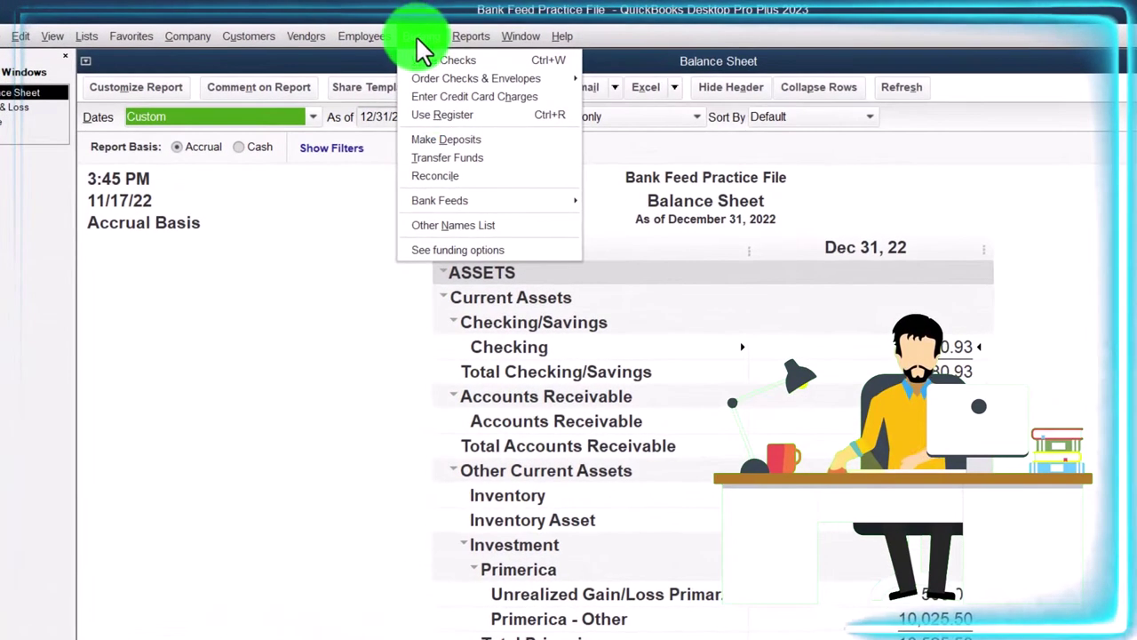
pyautogui.click(468, 201)
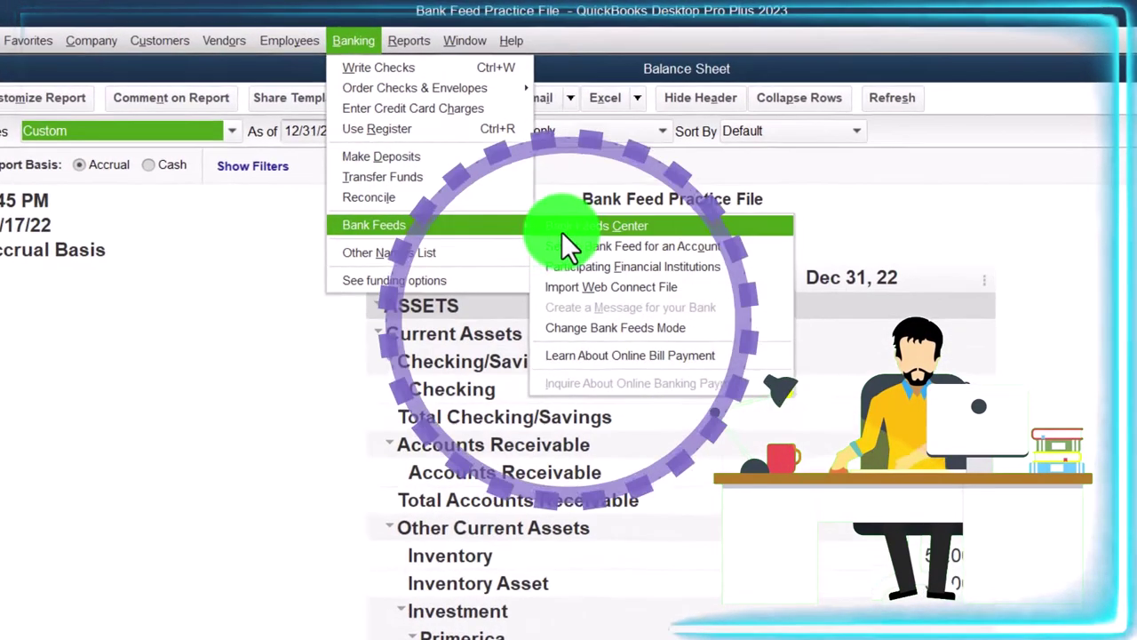
pyautogui.click(671, 236)
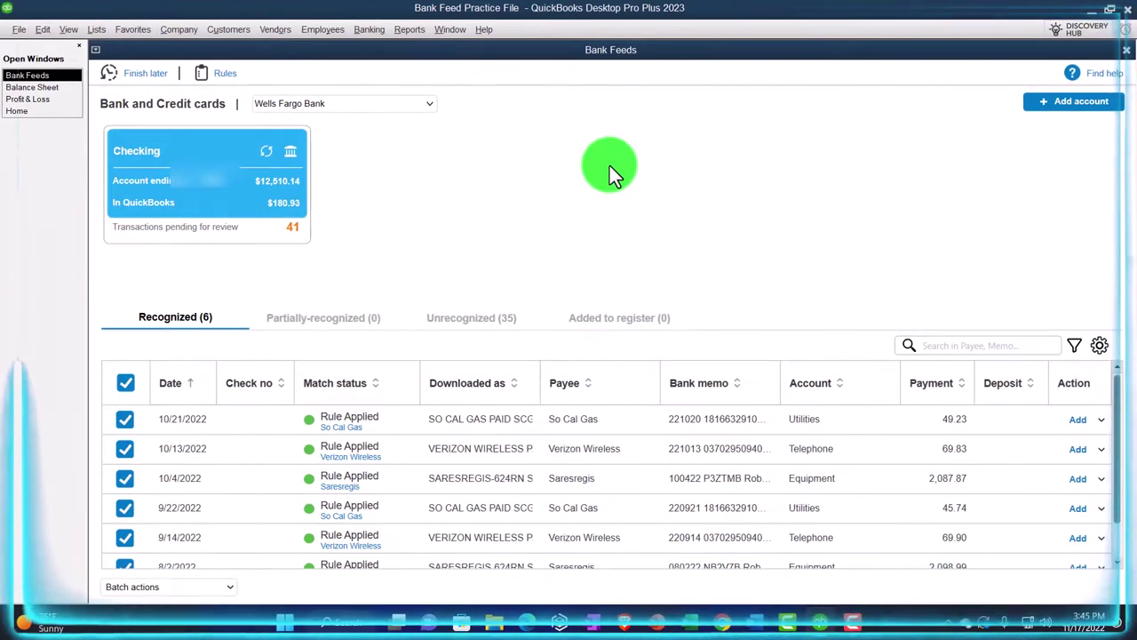
pyautogui.click(484, 316)
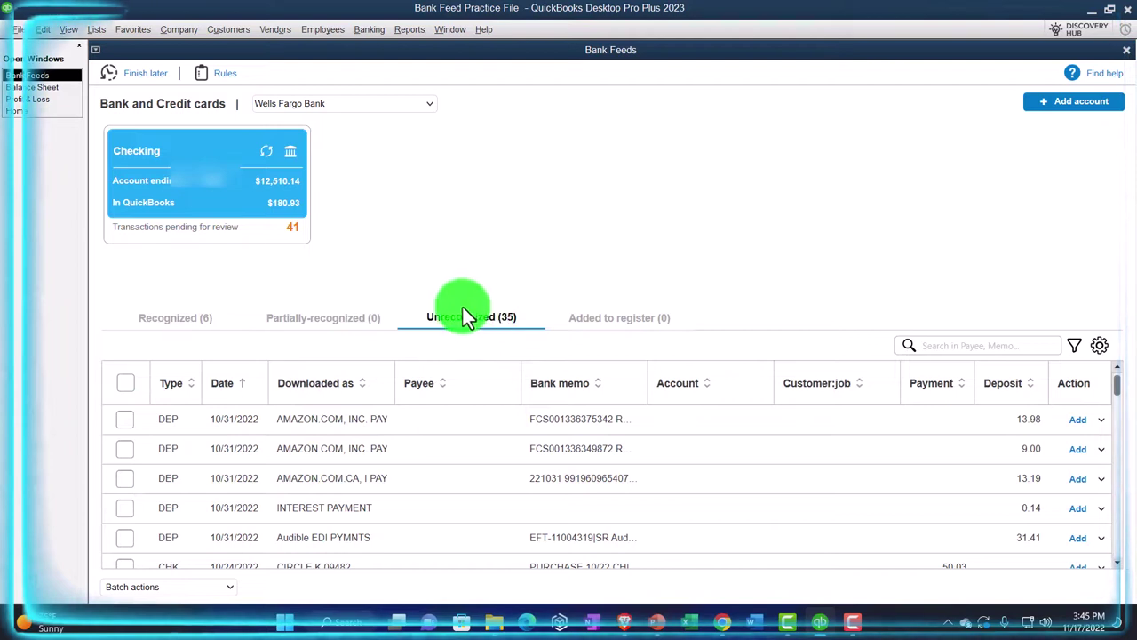
# Step: Filter the unrecognized transactions to the DEP type and sort them by their Downloaded as description
pyautogui.click(1074, 346)
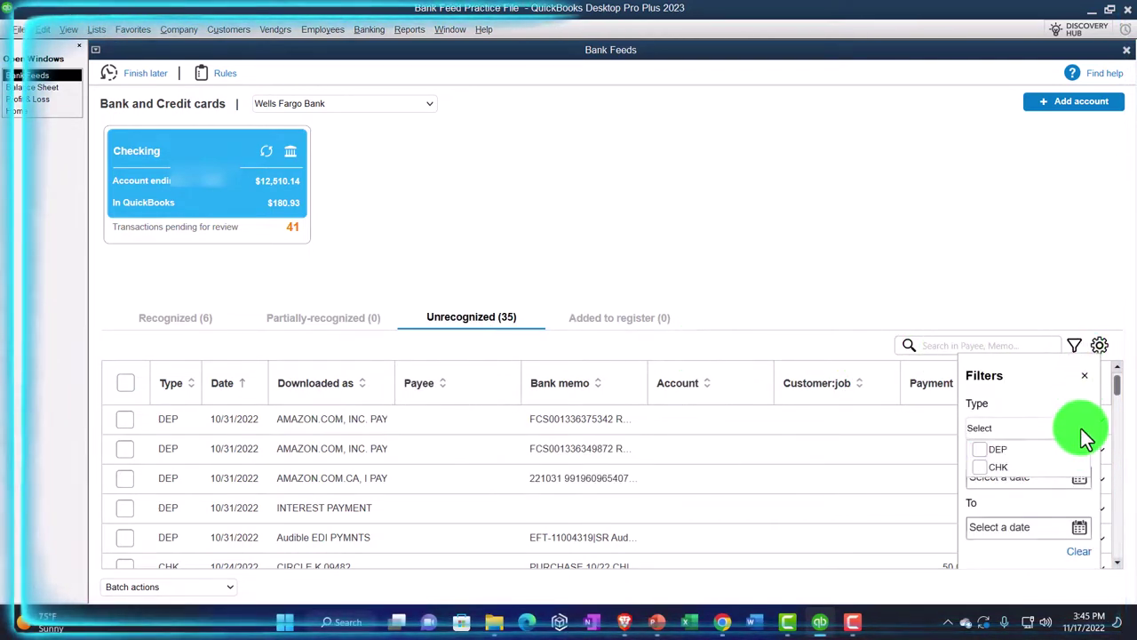
pyautogui.click(984, 453)
pyautogui.click(1088, 383)
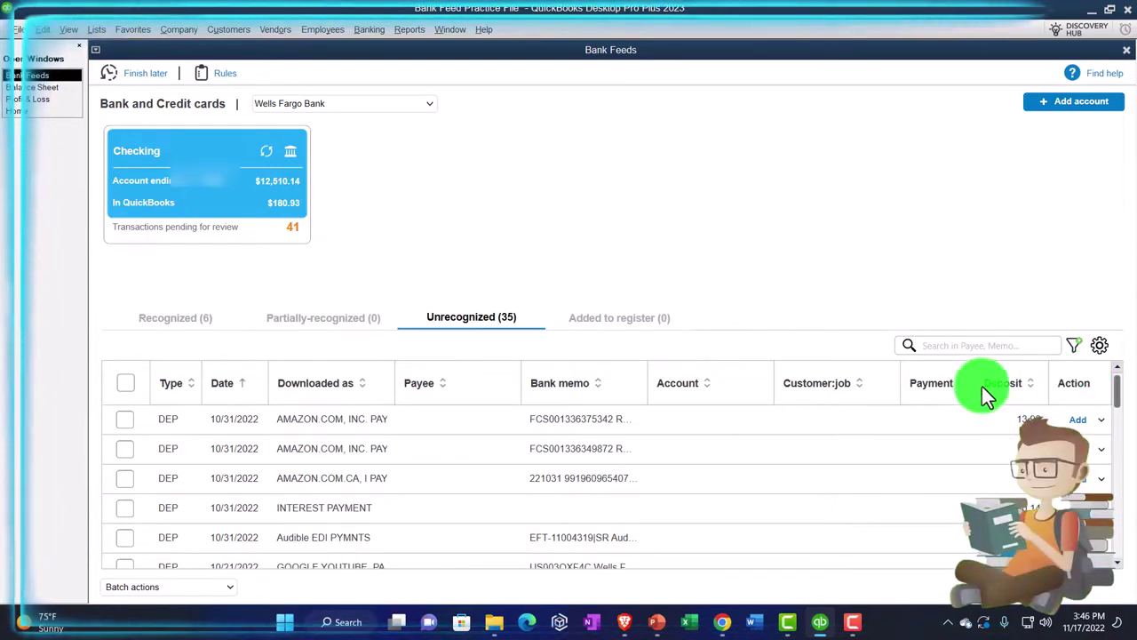
pyautogui.click(330, 386)
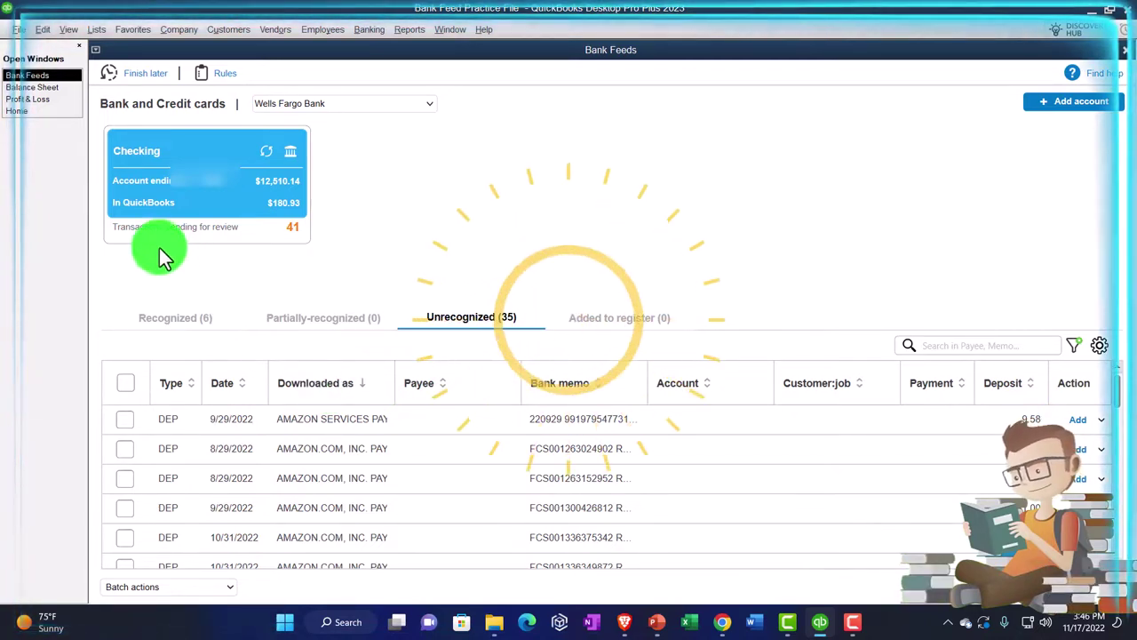
# Step: Review the home page workflow and return to the open Profit & Loss report
pyautogui.click(19, 111)
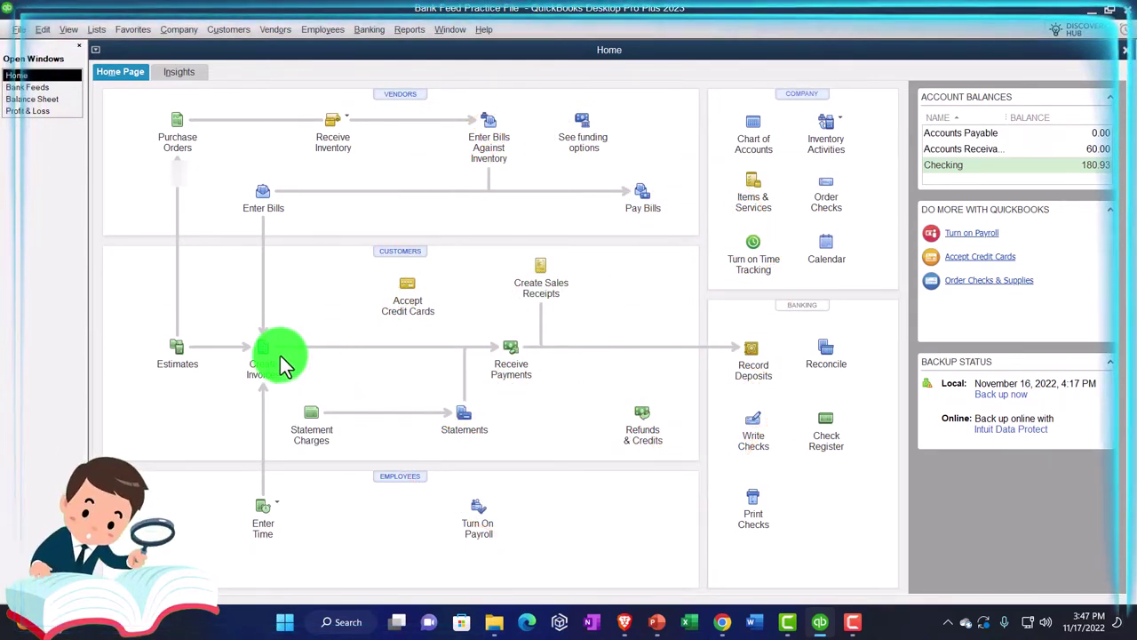
pyautogui.click(39, 111)
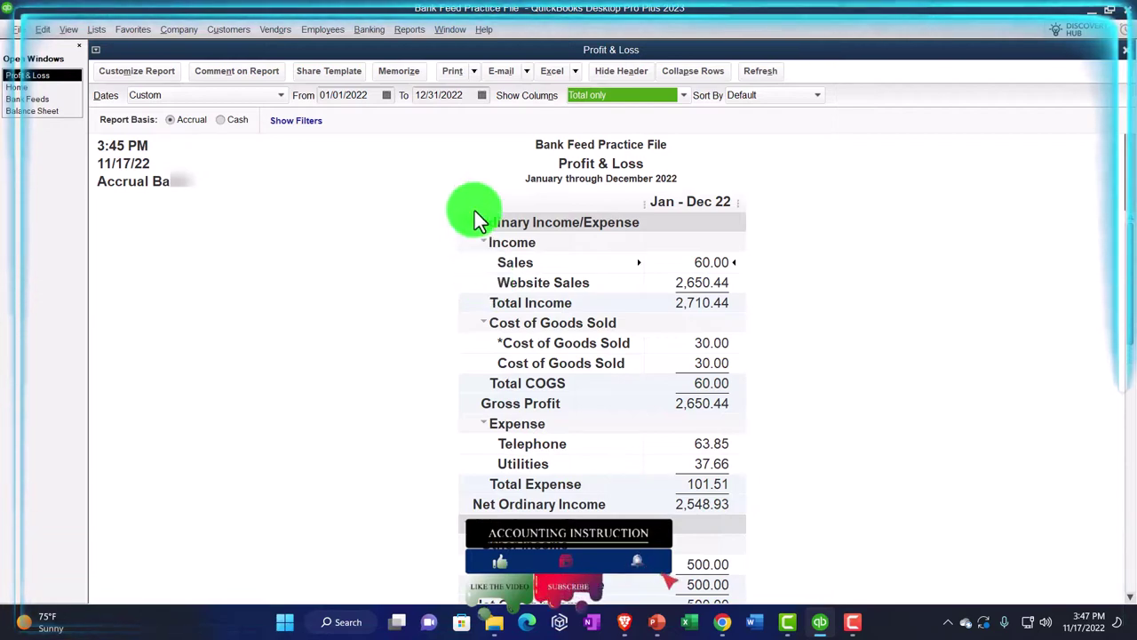
pyautogui.click(409, 29)
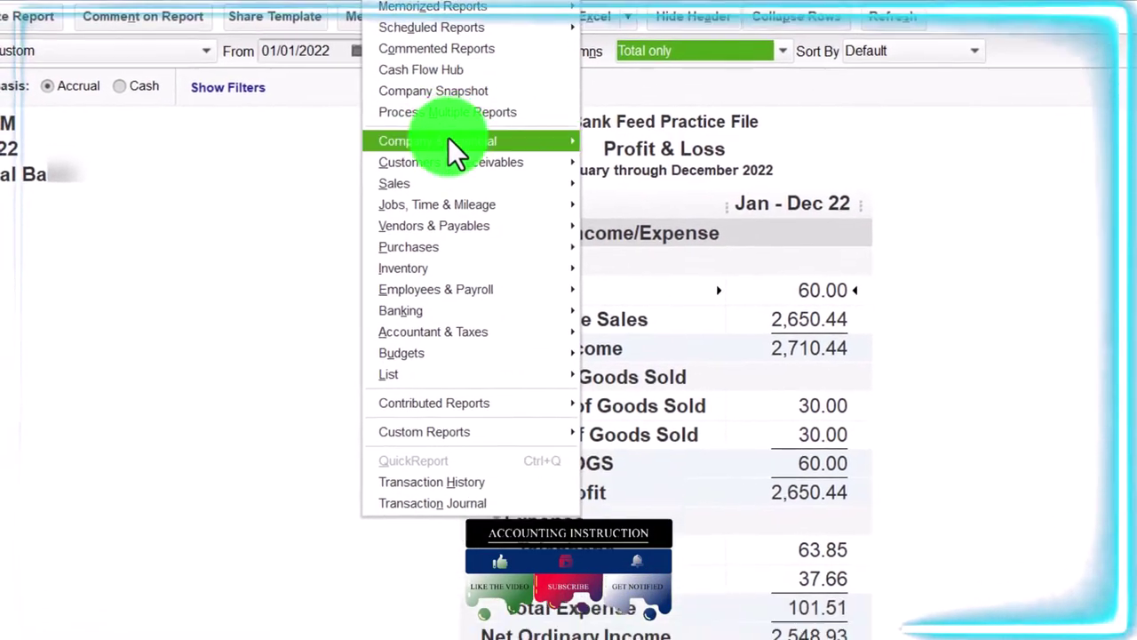
pyautogui.moveTo(448, 100)
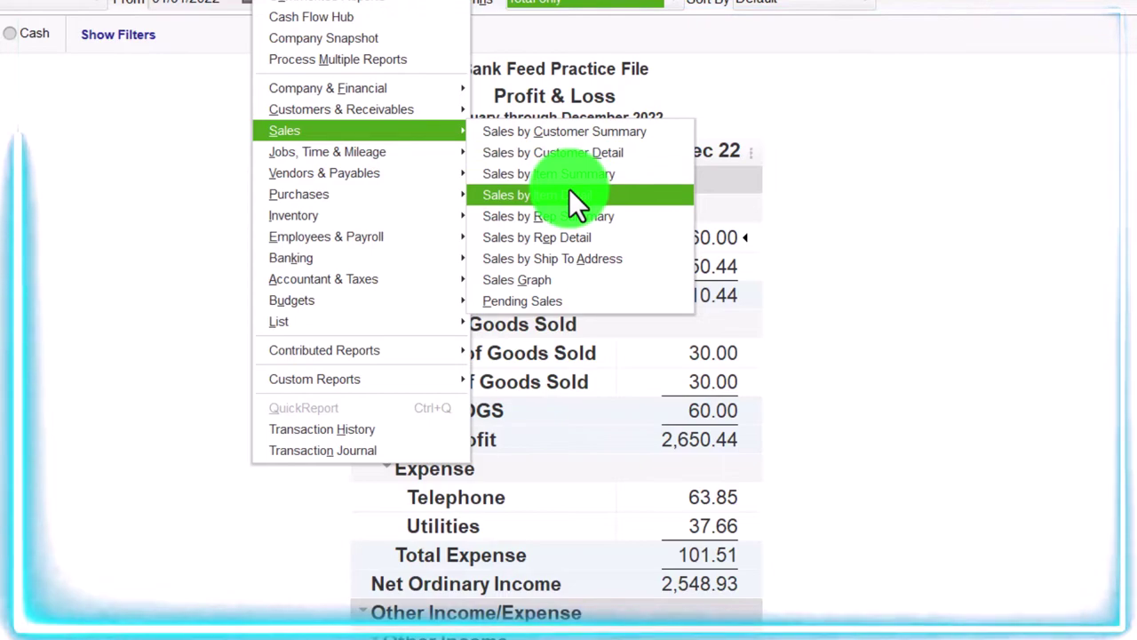
pyautogui.press('Escape')
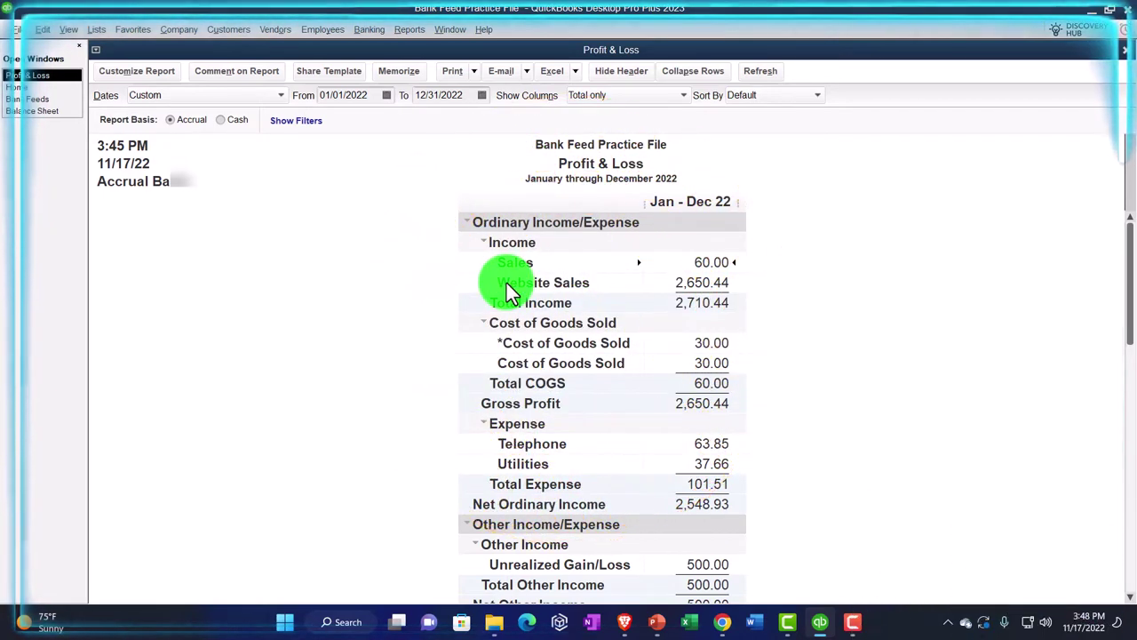
# Step: Return to the bank feed and review the unrecognized Amazon deposits in the Wells Fargo checking account
pyautogui.click(36, 98)
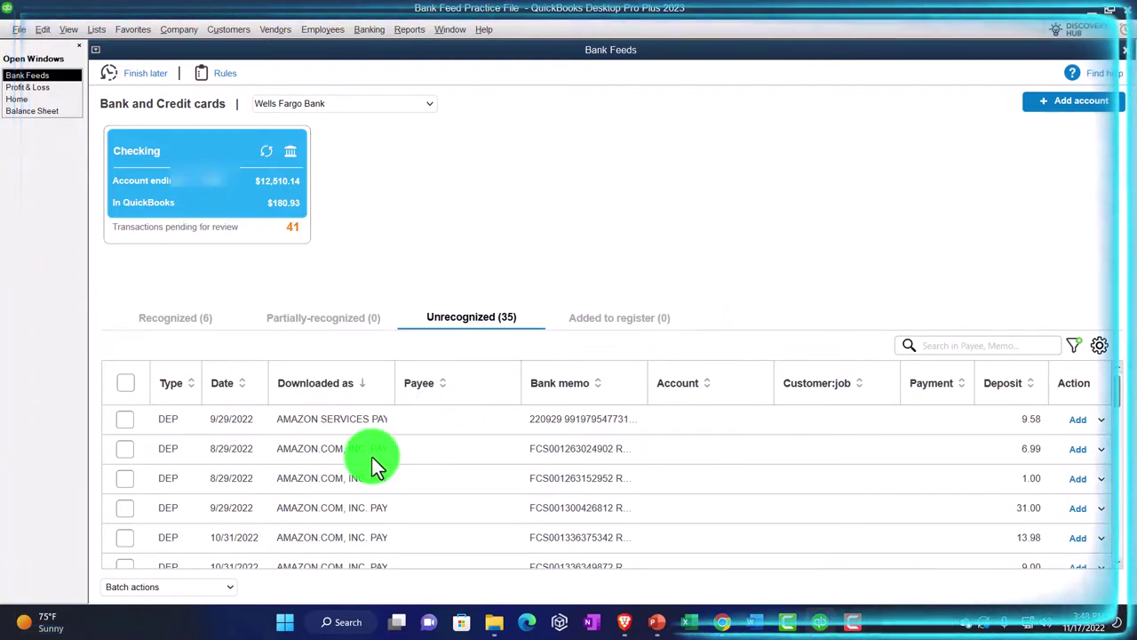
pyautogui.scroll(-1, 372, 460)
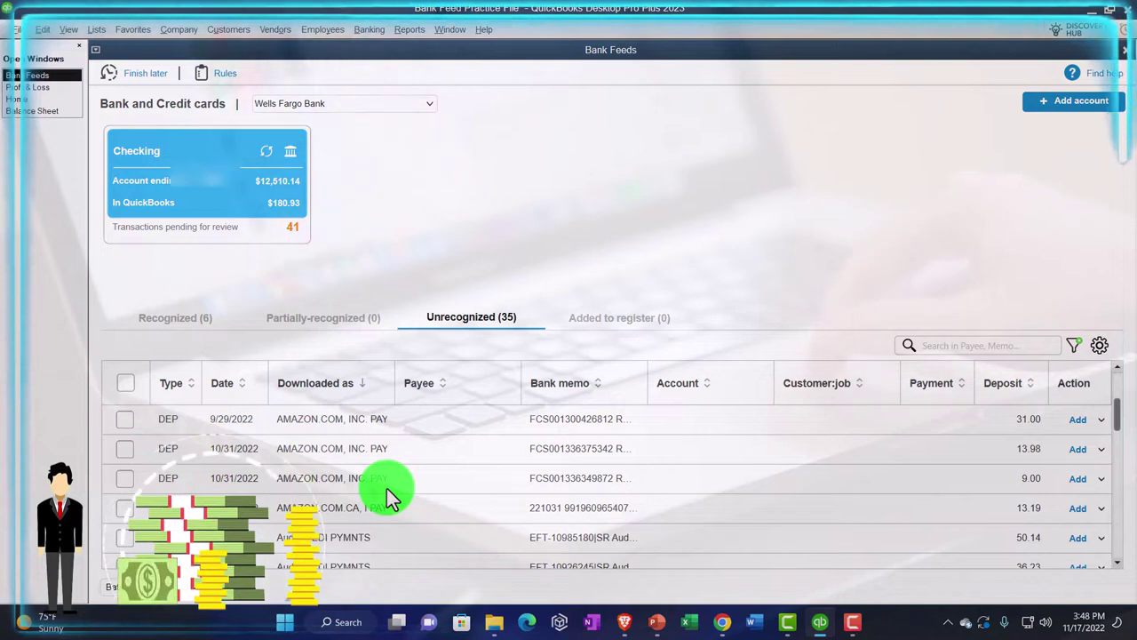
pyautogui.scroll(1, 386, 488)
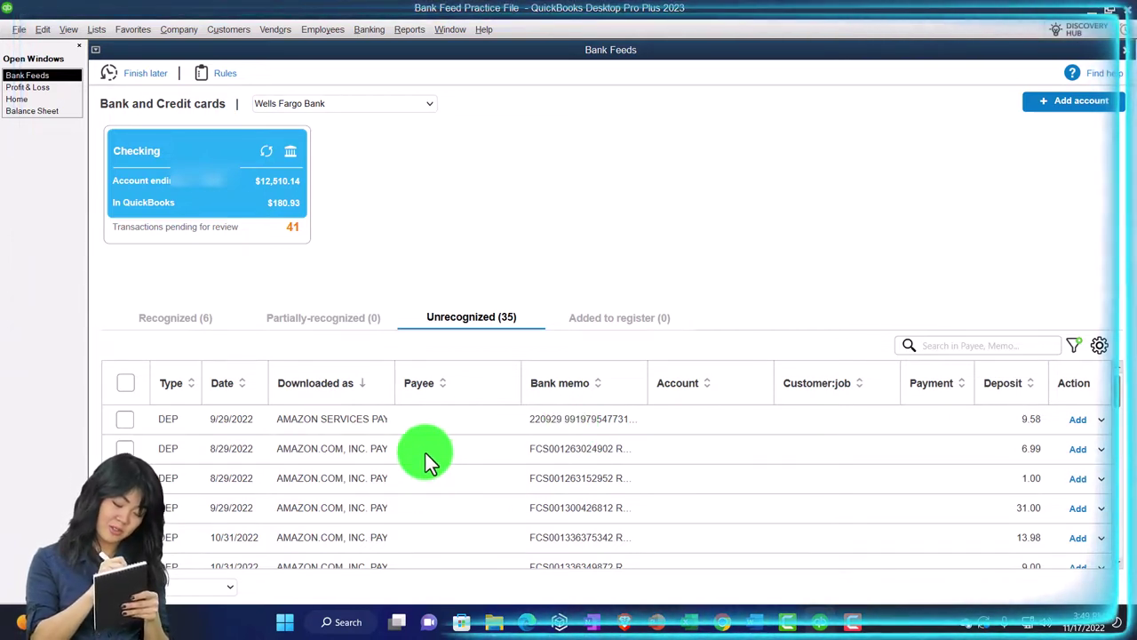
pyautogui.scroll(-1, 426, 453)
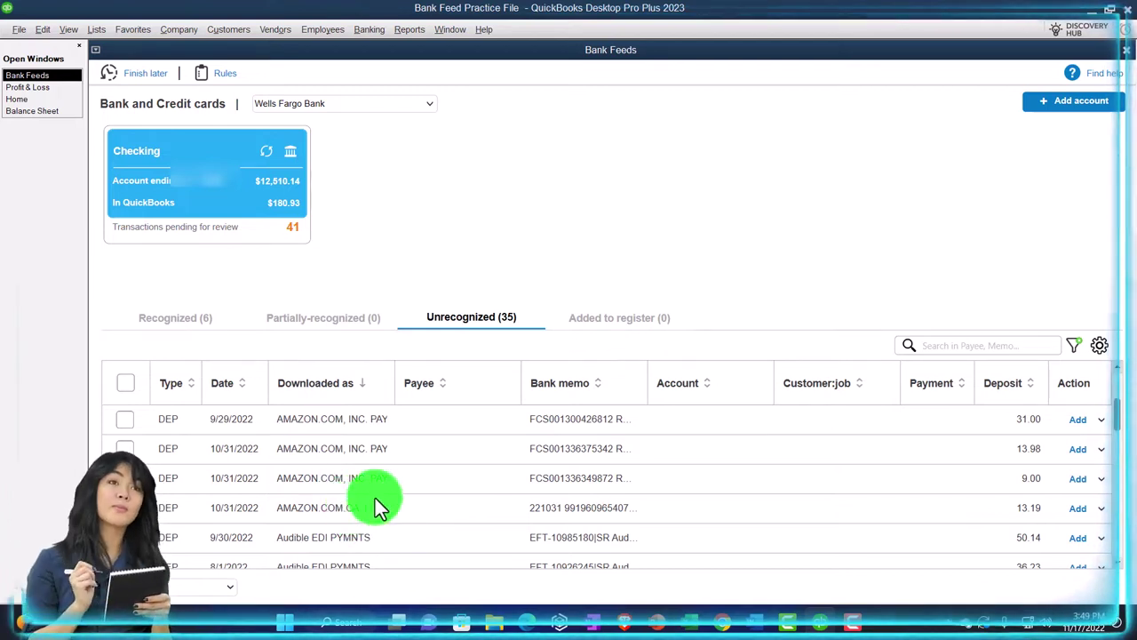
pyautogui.scroll(2, 388, 489)
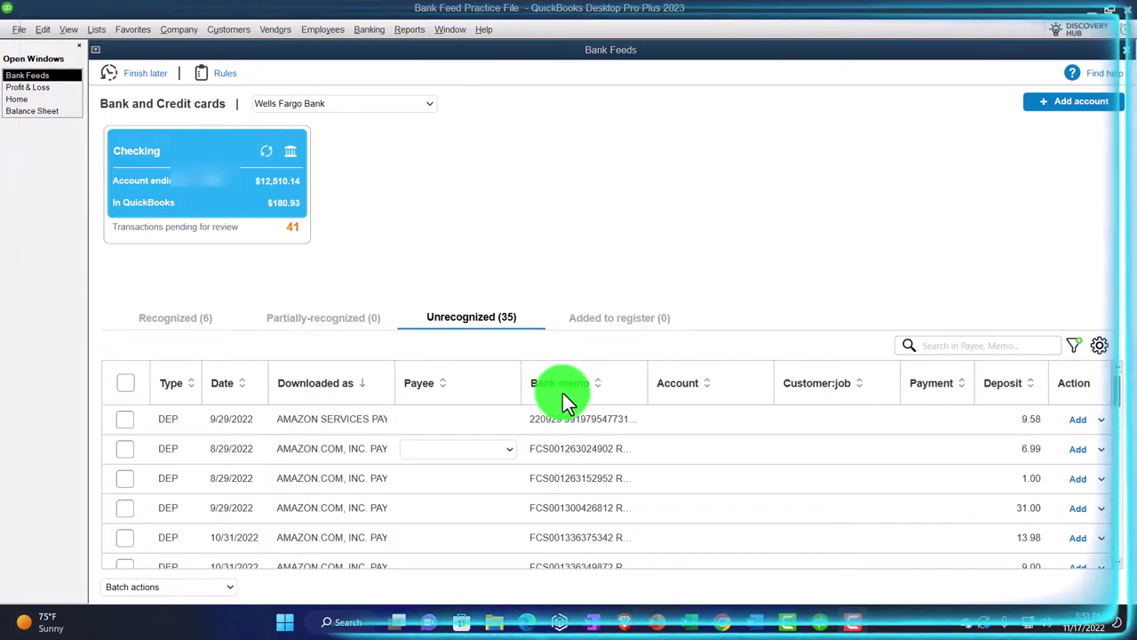
# Step: Open the Vendor Center and widen the Name column of the active vendors list
pyautogui.click(283, 30)
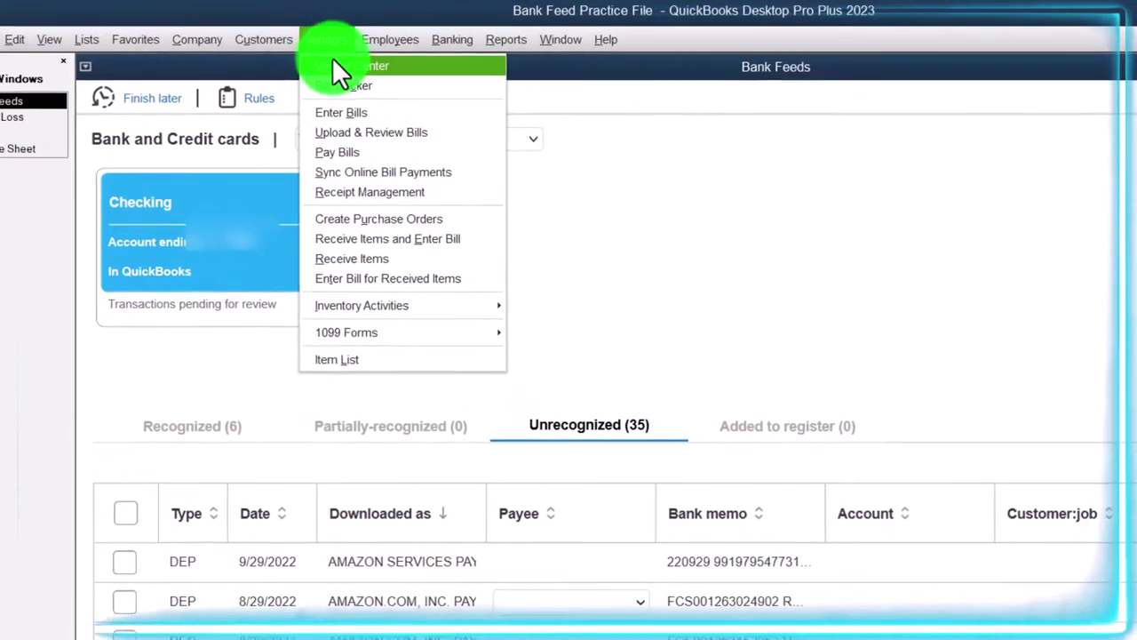
pyautogui.click(340, 69)
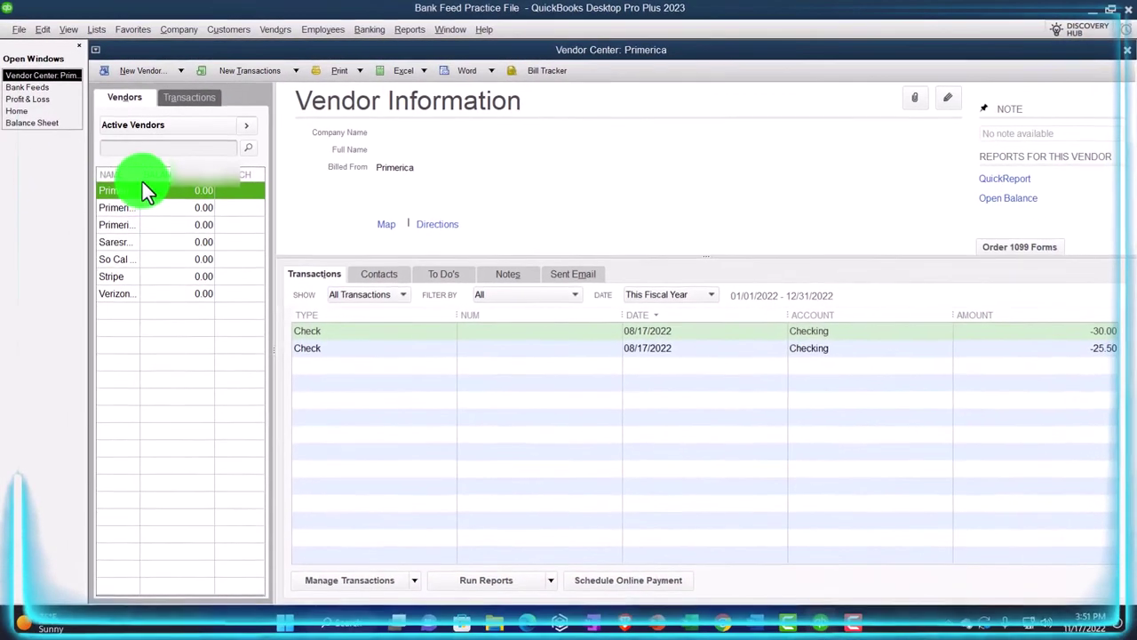
pyautogui.moveTo(142, 183); pyautogui.dragTo(174, 199)
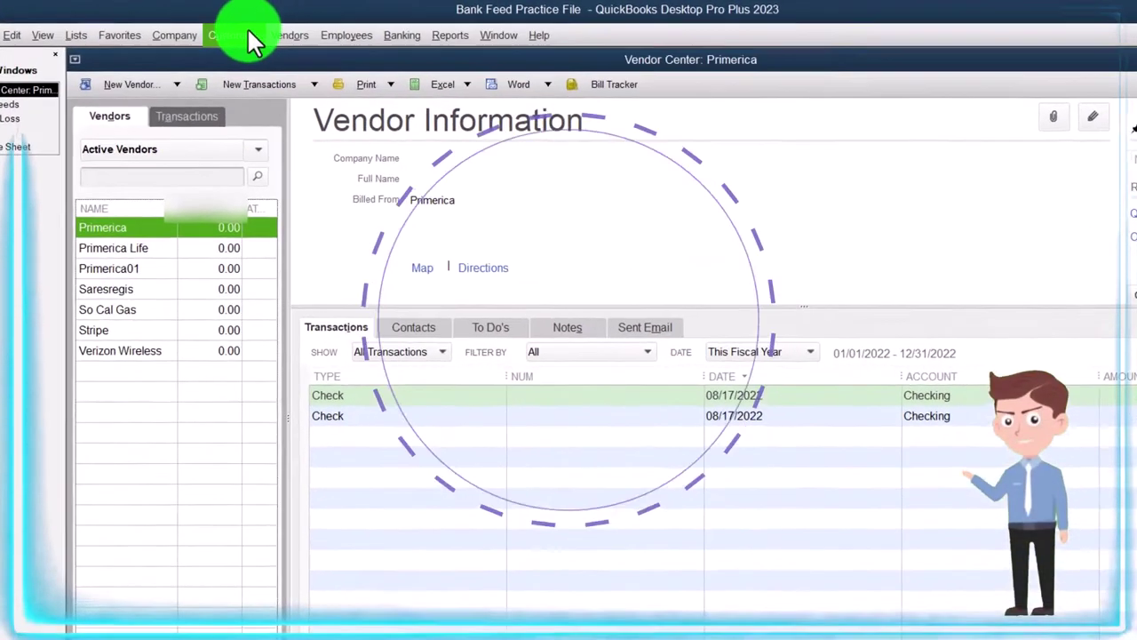
# Step: Open the Customer Center and widen the Name column of the active customers list
pyautogui.click(240, 30)
pyautogui.click(255, 60)
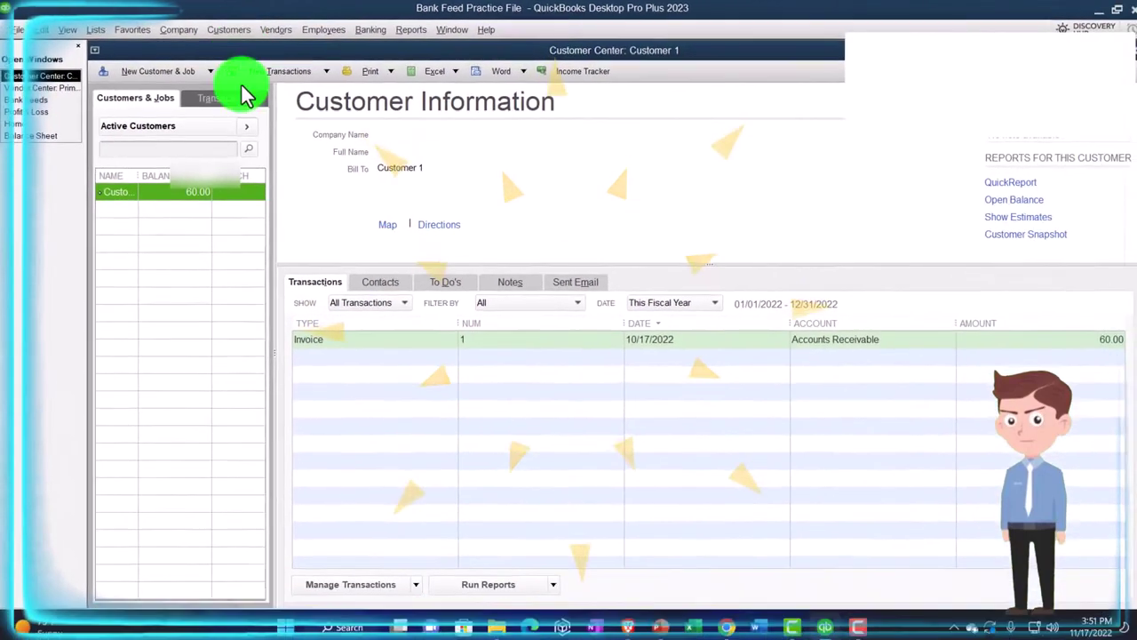
pyautogui.moveTo(137, 178); pyautogui.dragTo(157, 175)
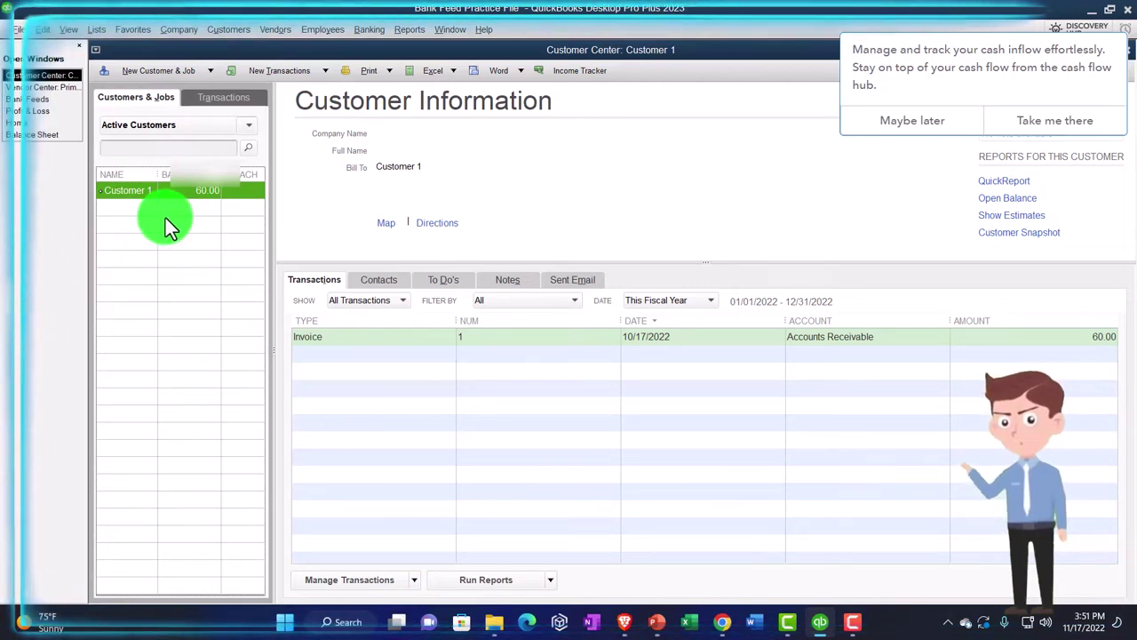
# Step: Go back to the Vendor Center, dismiss the cash flow hub offer, and close the Vendor Center
pyautogui.click(44, 87)
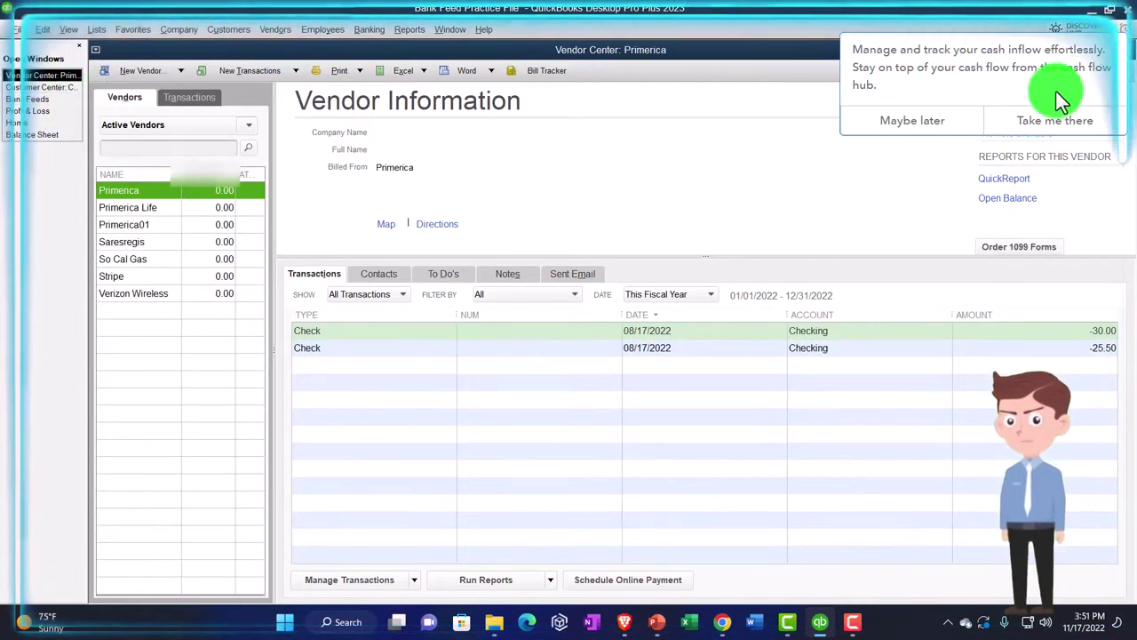
pyautogui.click(935, 119)
pyautogui.click(1125, 50)
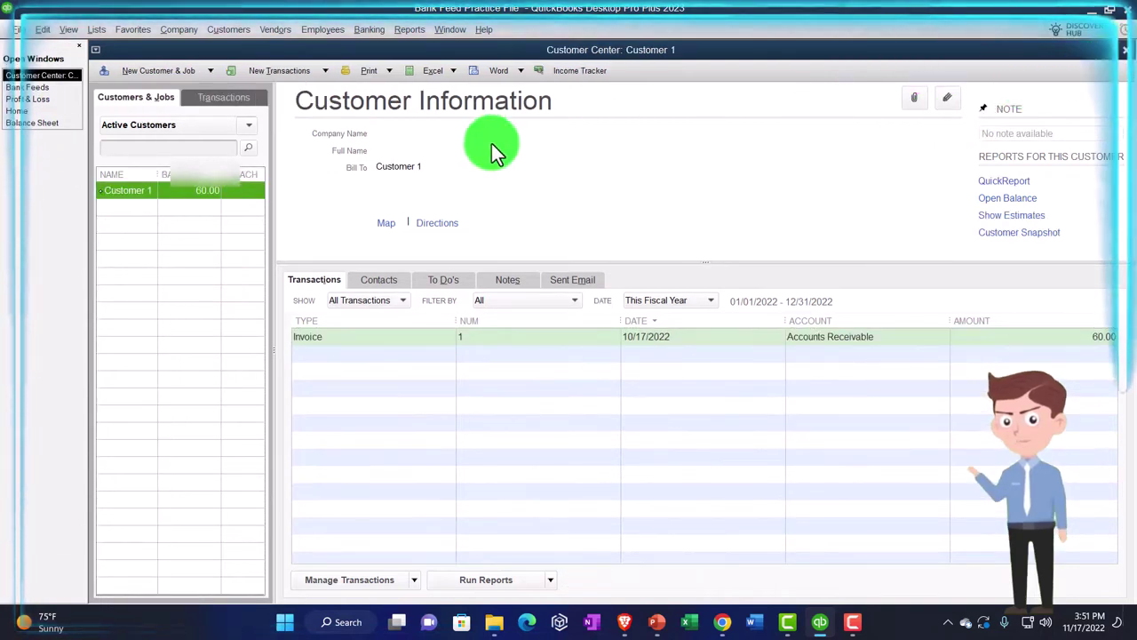
# Step: In the bank feed, set the payee of the 6.99 AMAZON.COM deposit to Amazon.com, Inc, quick-adding it as a customer
pyautogui.click(40, 87)
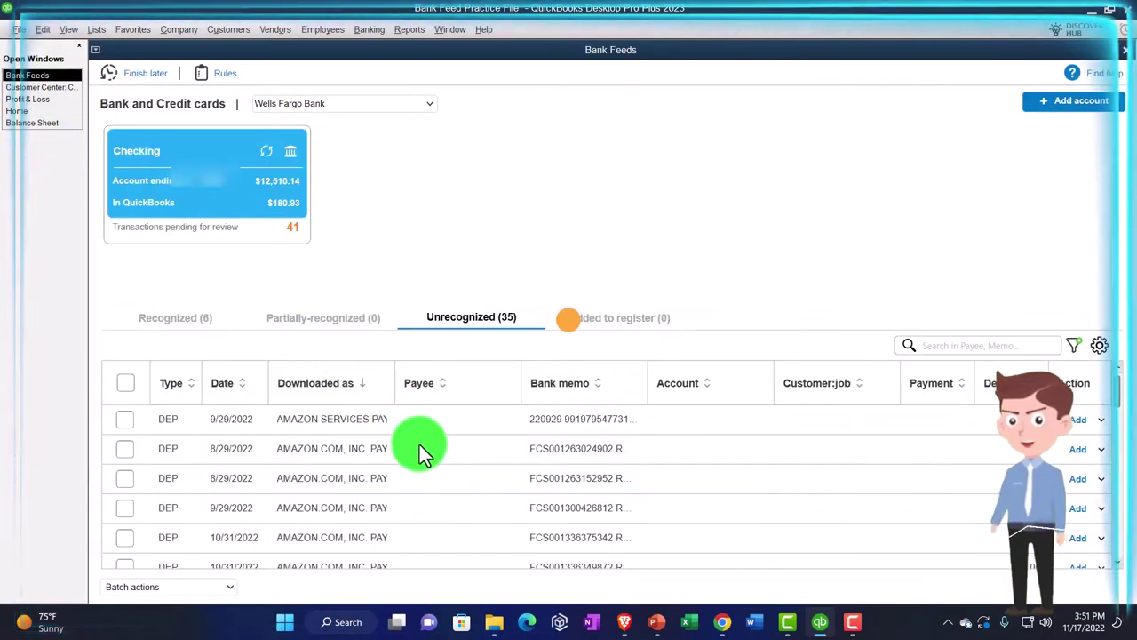
pyautogui.click(421, 449)
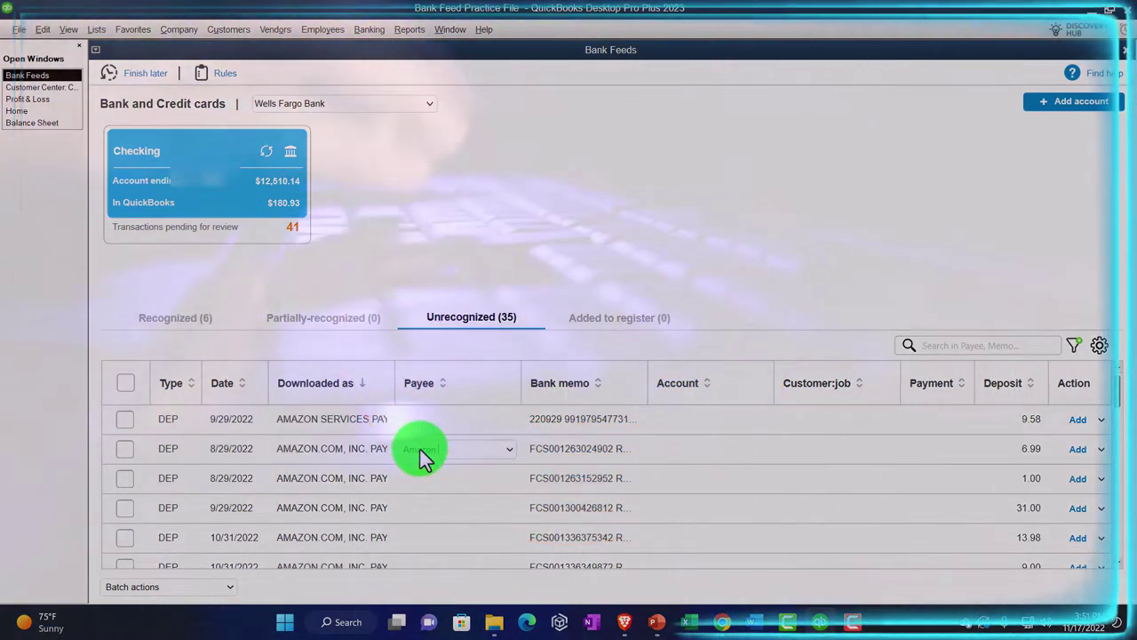
pyautogui.write('Amazon.com, In')
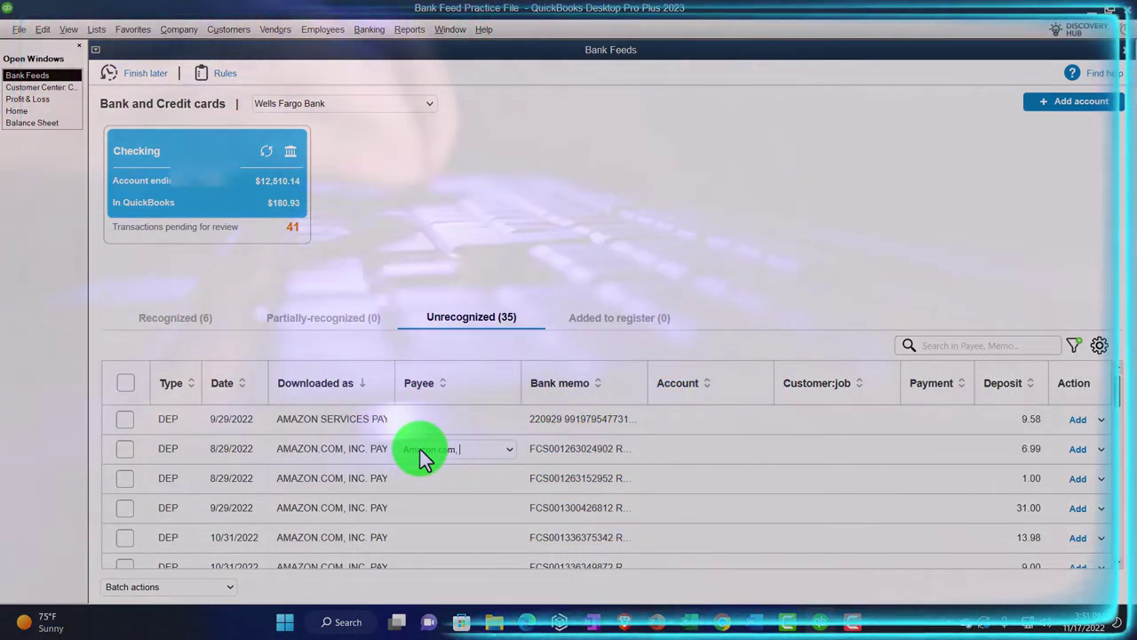
pyautogui.write('c')
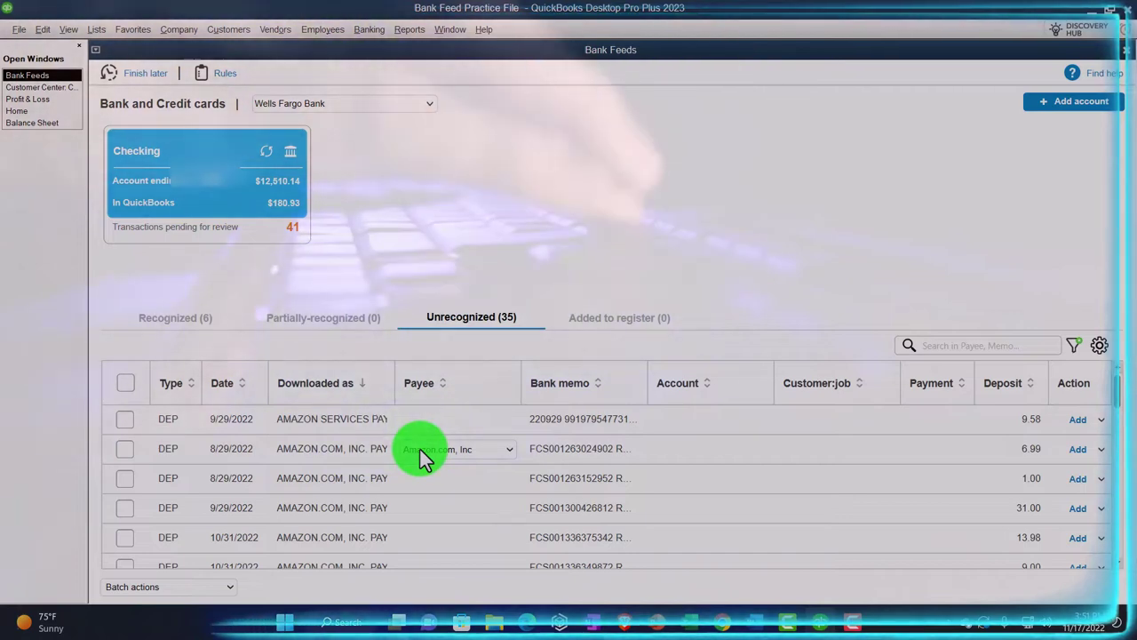
pyautogui.press('Tab')
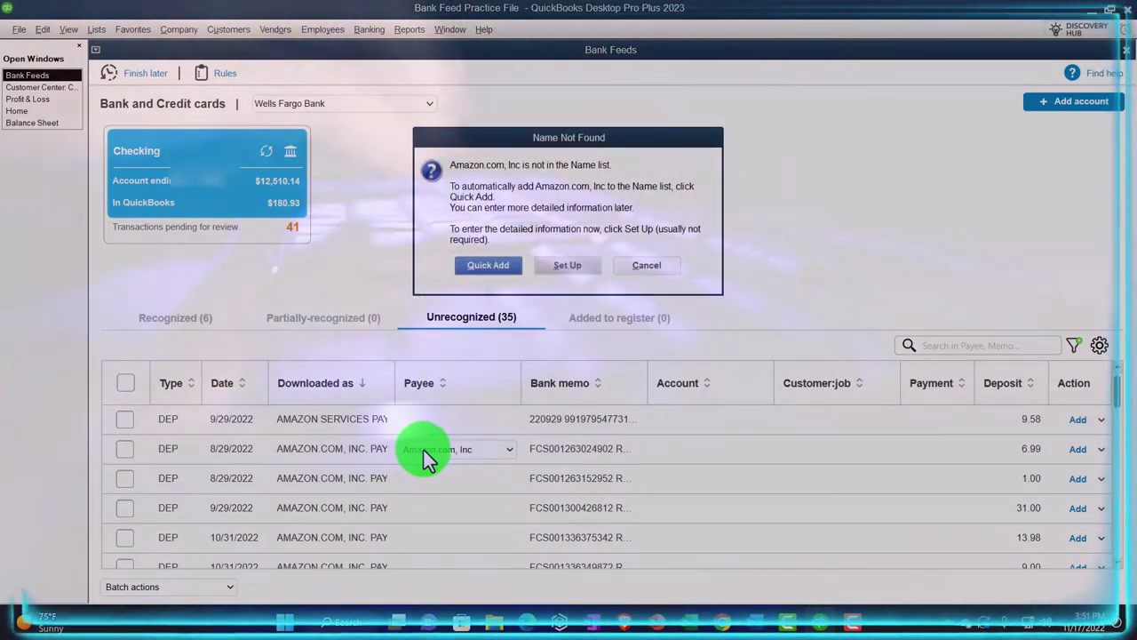
pyautogui.click(484, 264)
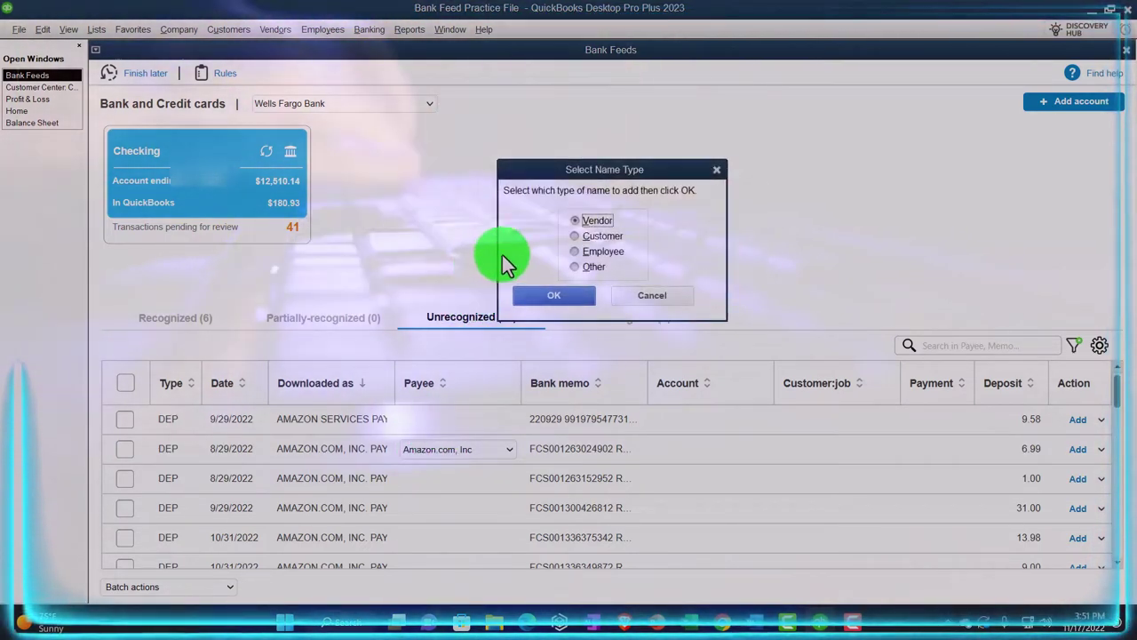
pyautogui.click(573, 238)
pyautogui.click(572, 293)
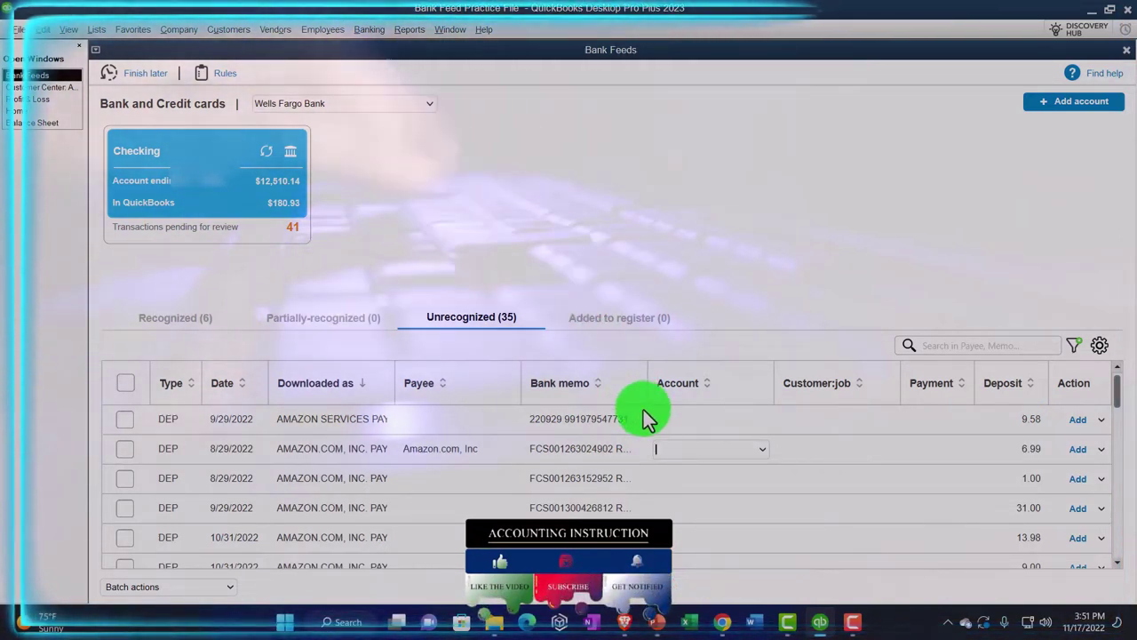
# Step: Assign the 6.99 Amazon deposit to a new account named Amazon Prime, set up with the Income account type
pyautogui.write('Amazxo')
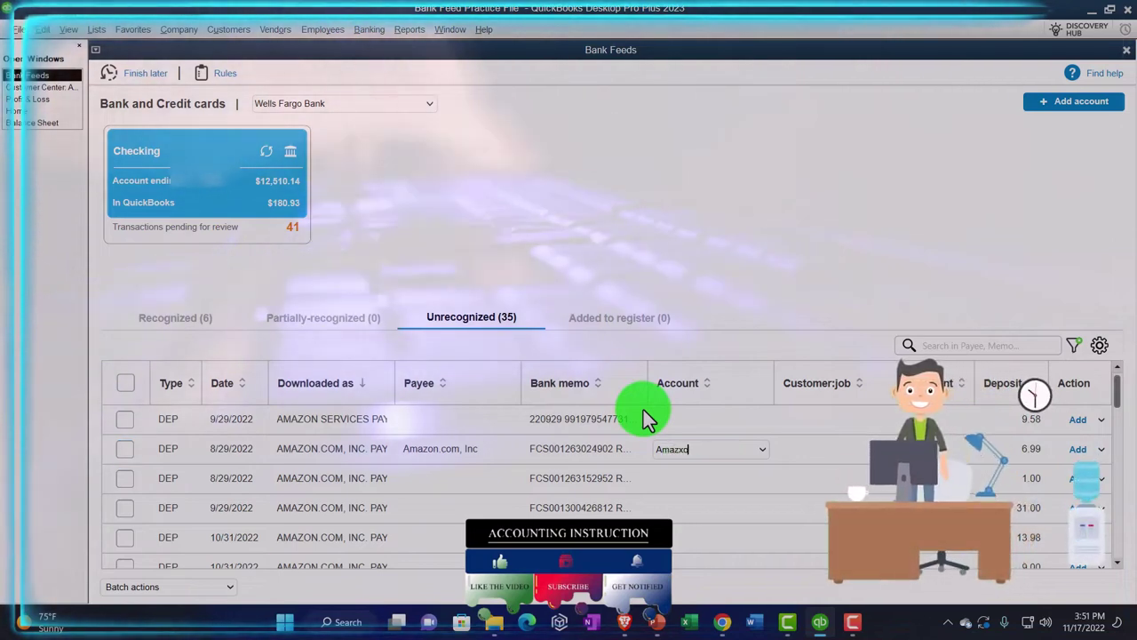
pyautogui.press('BackSpace')
pyautogui.press('BackSpace')
pyautogui.write('on')
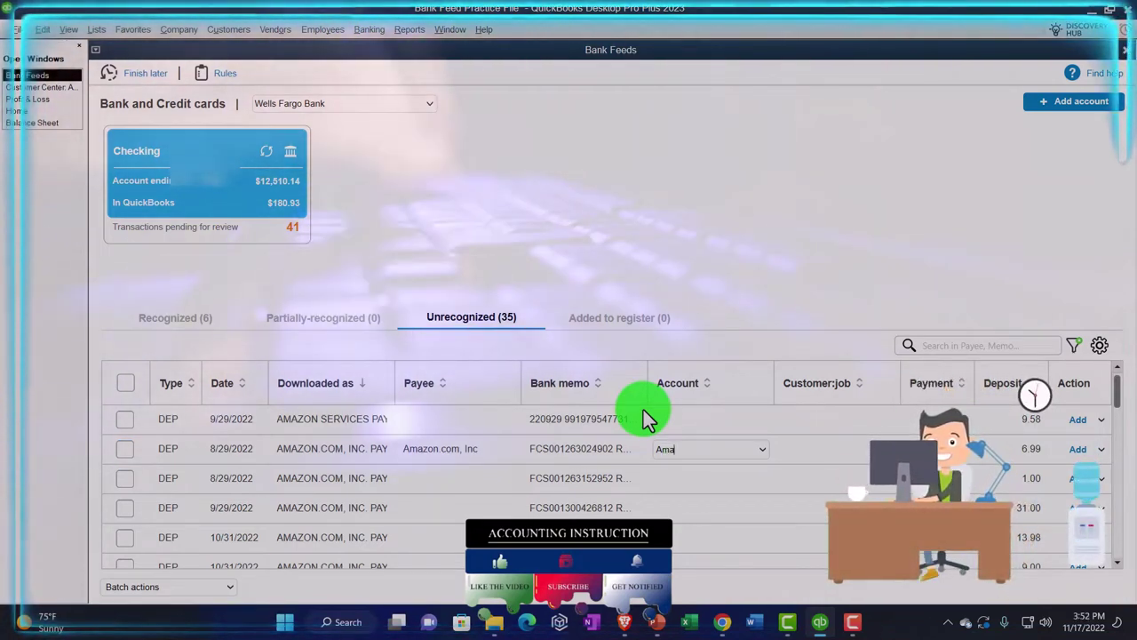
pyautogui.write(' Prime')
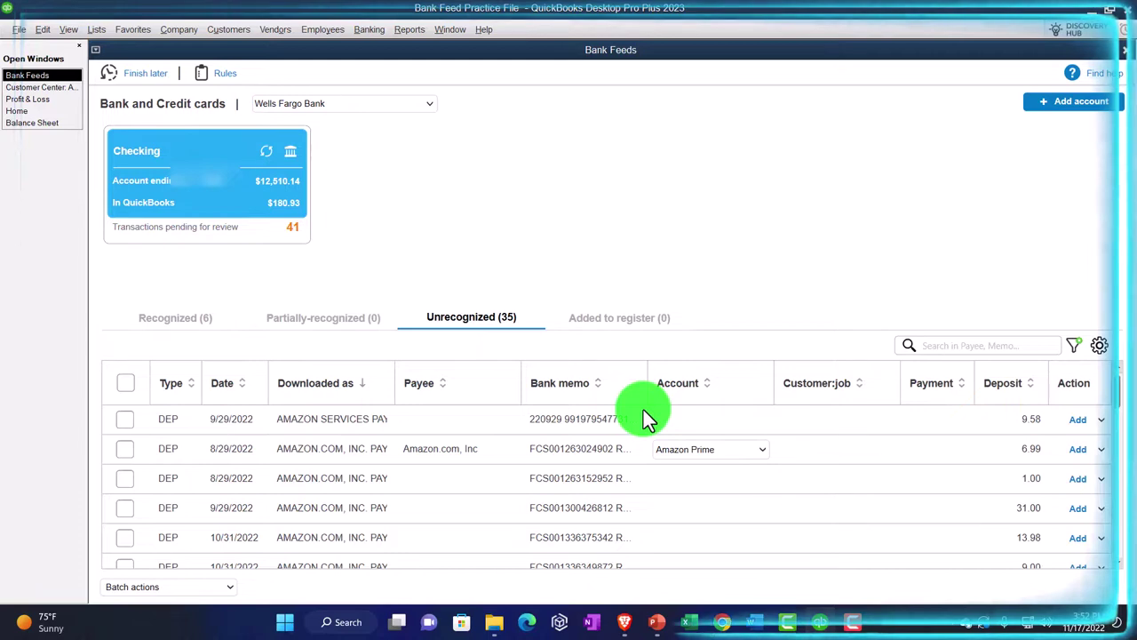
pyautogui.press('Tab')
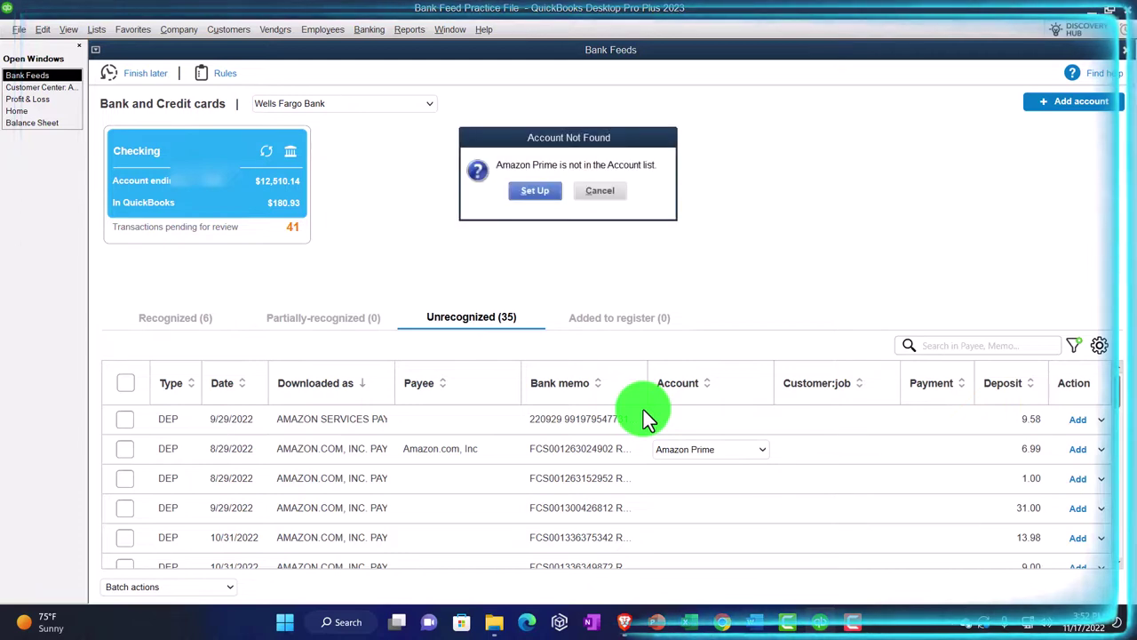
pyautogui.click(531, 191)
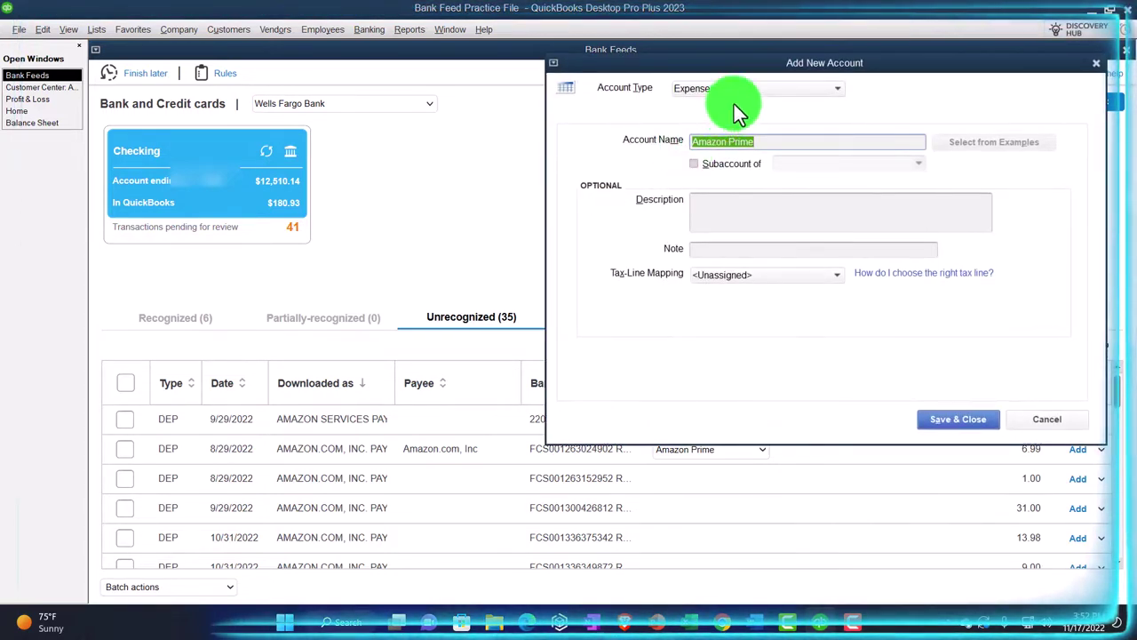
pyautogui.click(812, 88)
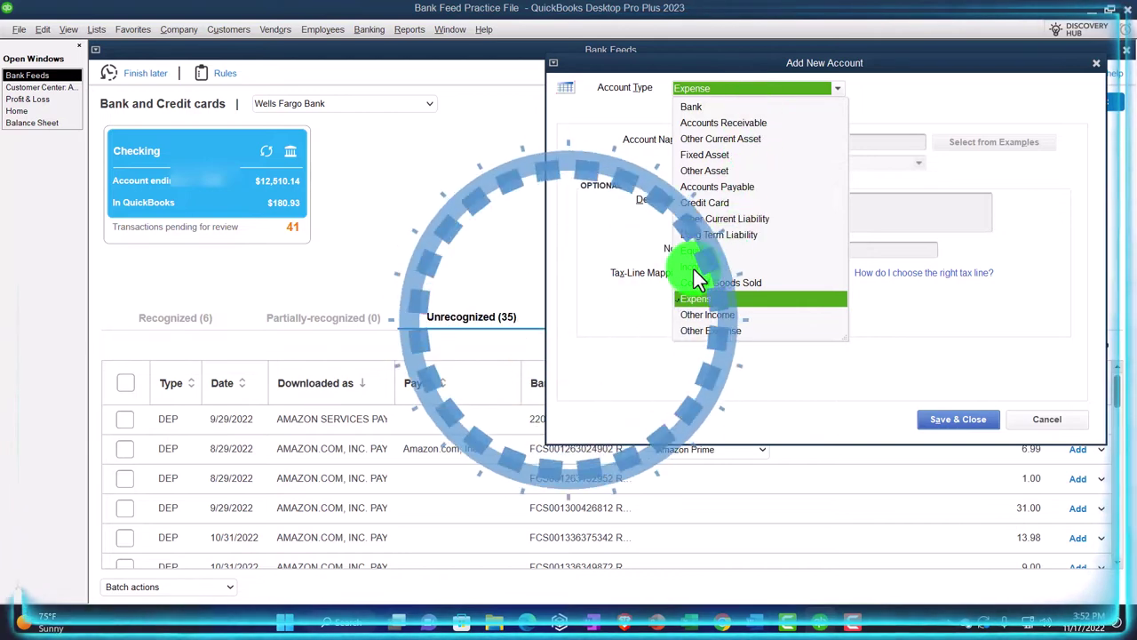
pyautogui.click(697, 266)
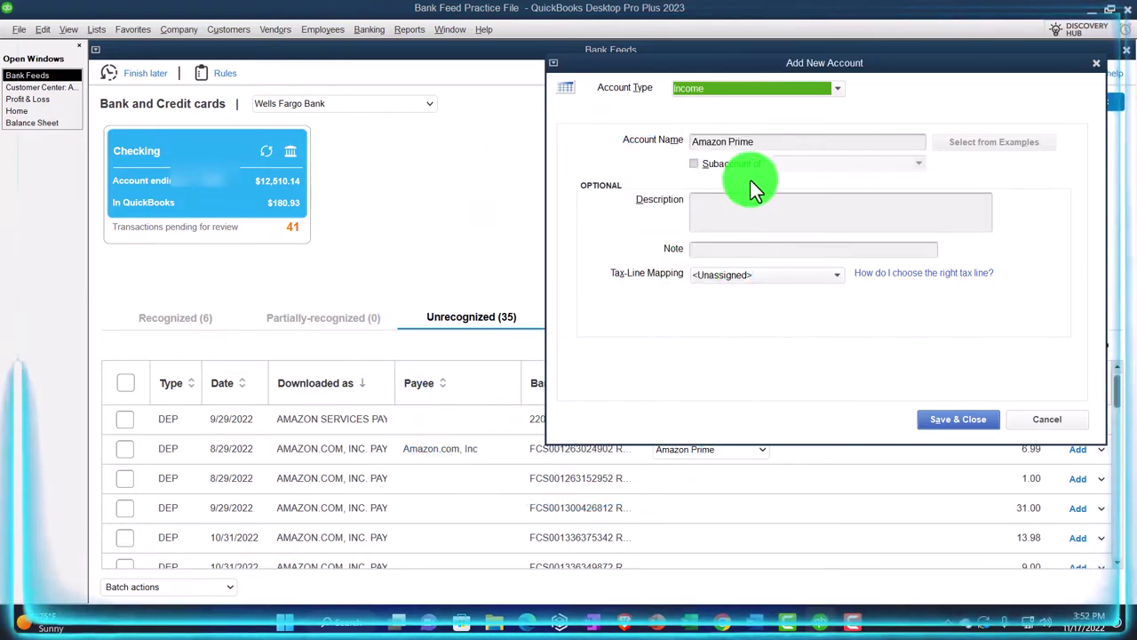
pyautogui.click(947, 423)
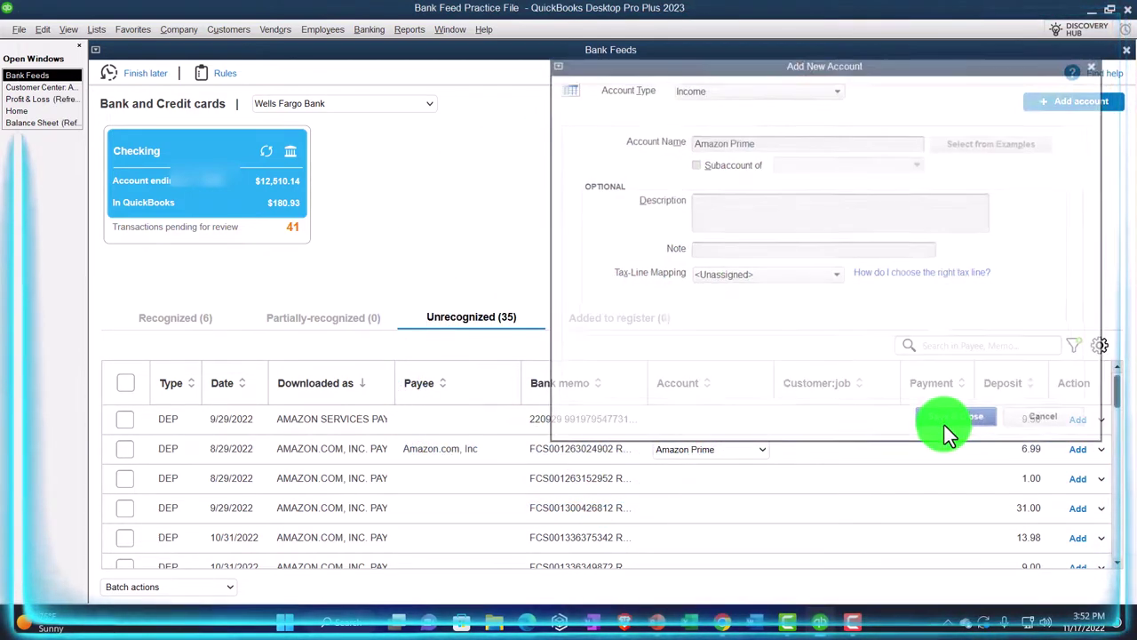
# Step: Open the additional details of the 6.99 Amazon deposit and review its payee, account, memo, check number and amount fields
pyautogui.click(1101, 450)
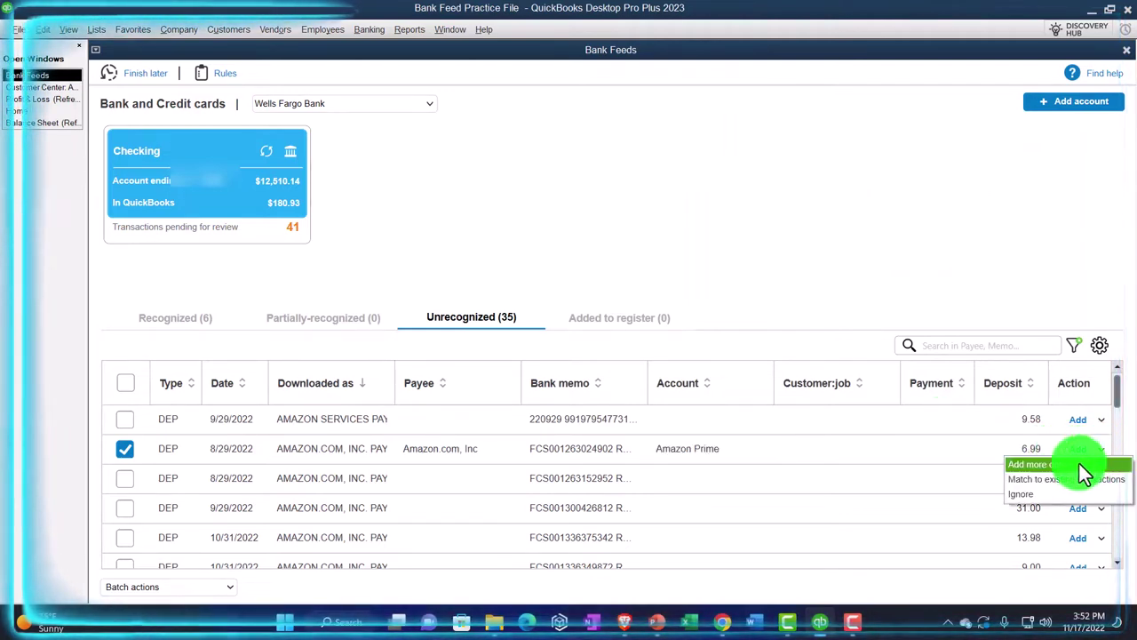
pyautogui.click(1058, 465)
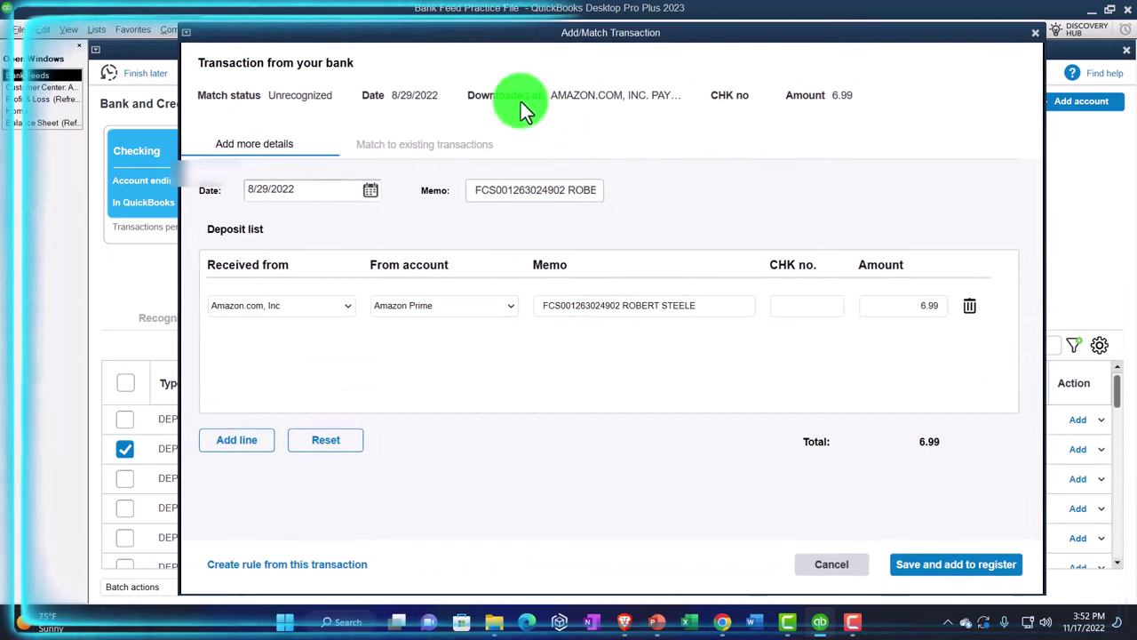
pyautogui.moveTo(472, 38); pyautogui.dragTo(569, 37)
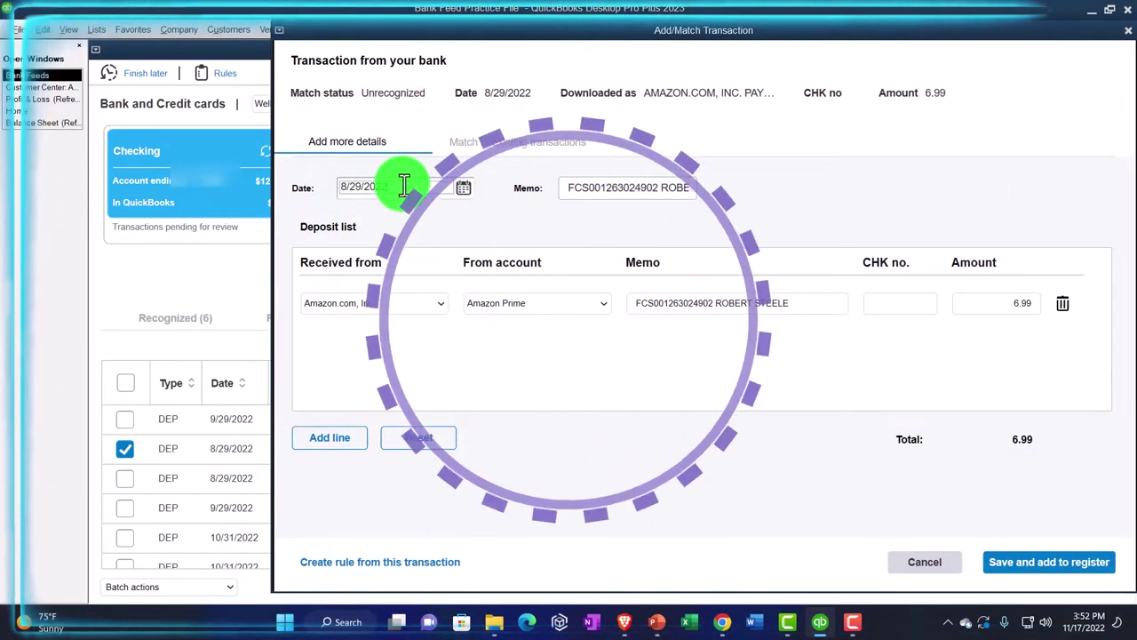
pyautogui.click(382, 307)
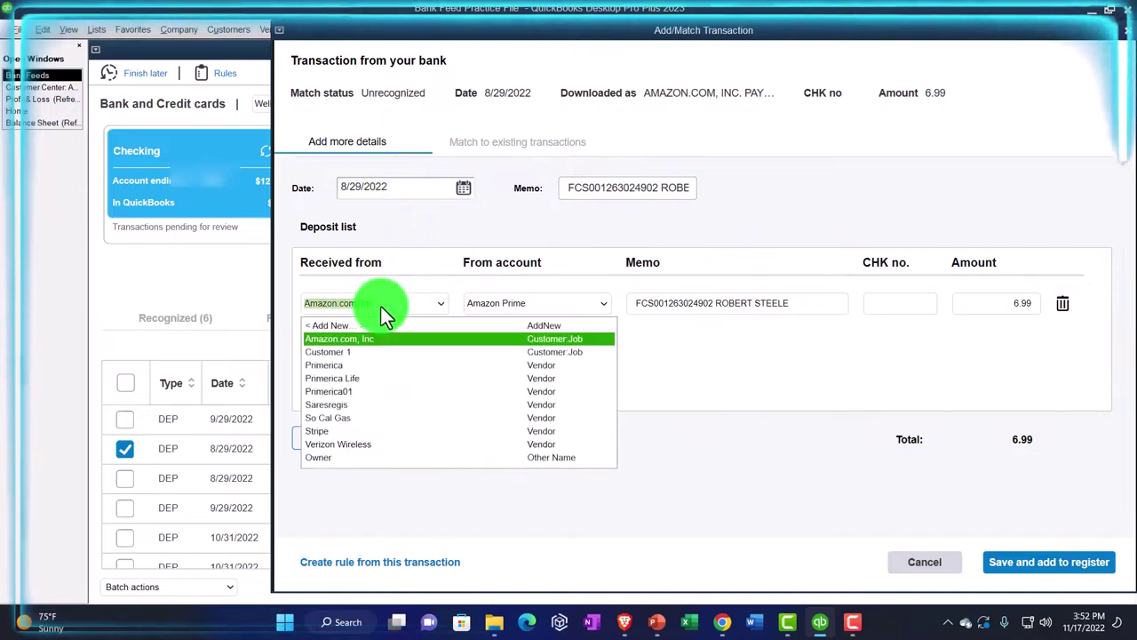
pyautogui.press('Tab')
pyautogui.press('Tab')
pyautogui.press('Tab')
pyautogui.press('Tab')
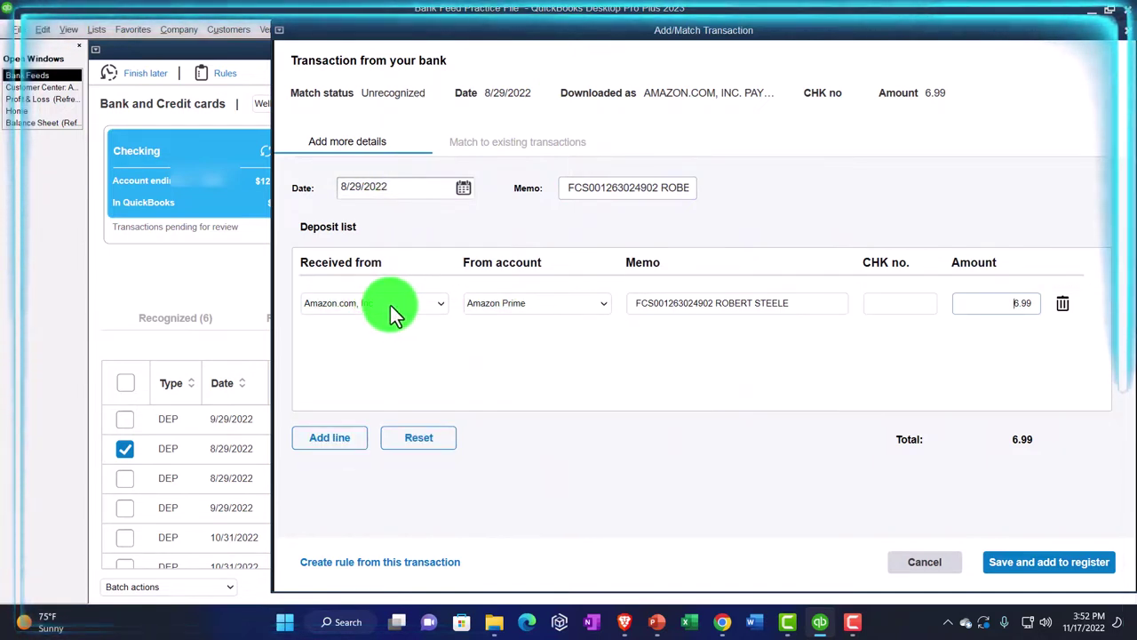
# Step: Create a rule from the 6.99 Amazon deposit and name it Amazon.Com, Inc
pyautogui.click(418, 564)
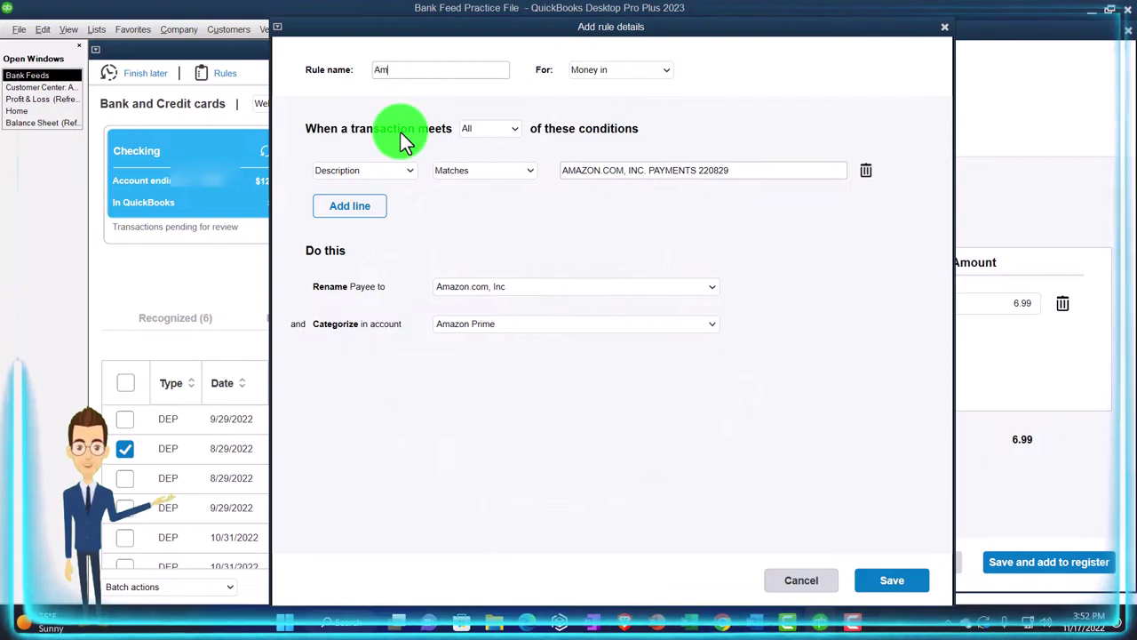
pyautogui.write('n ')
pyautogui.write('Com')
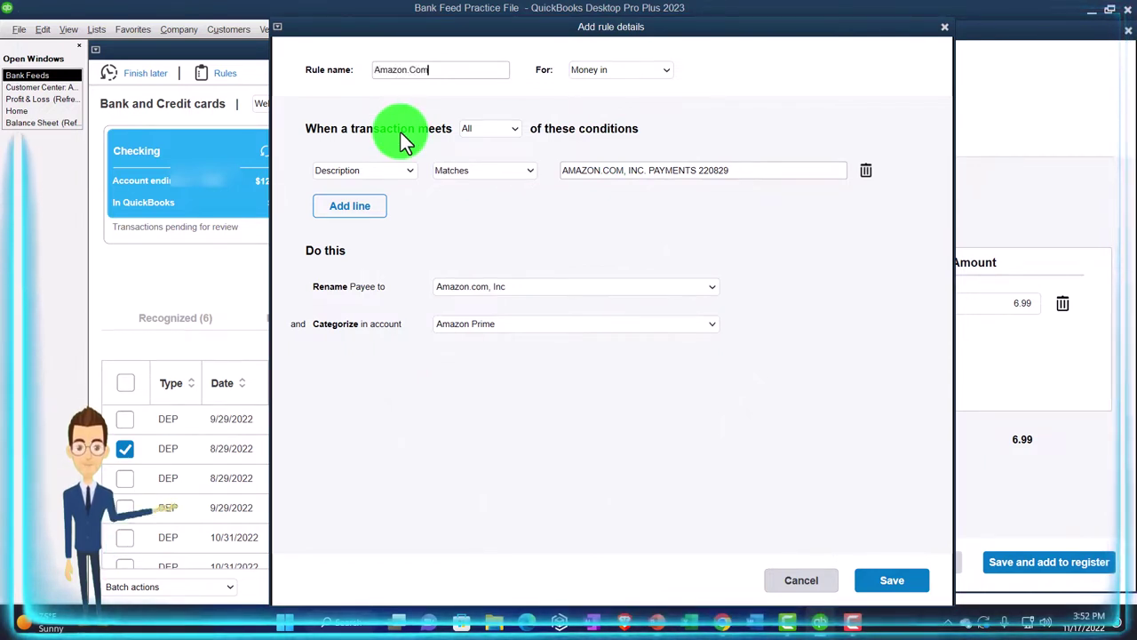
pyautogui.write(', Incom')
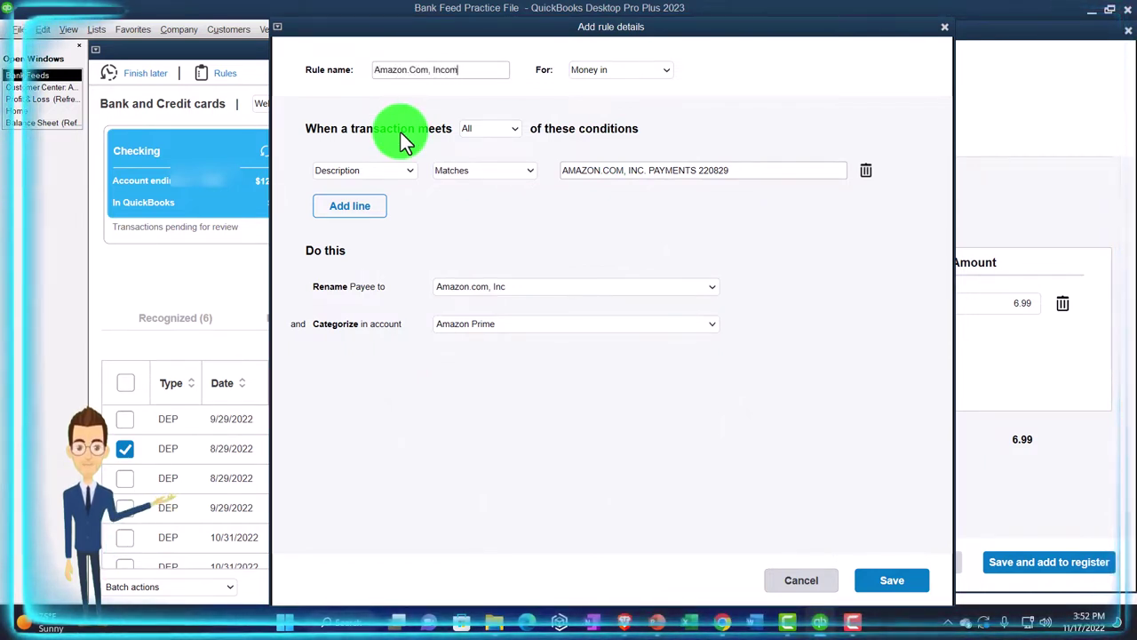
pyautogui.press('BackSpace')
pyautogui.press('BackSpace')
pyautogui.write('.')
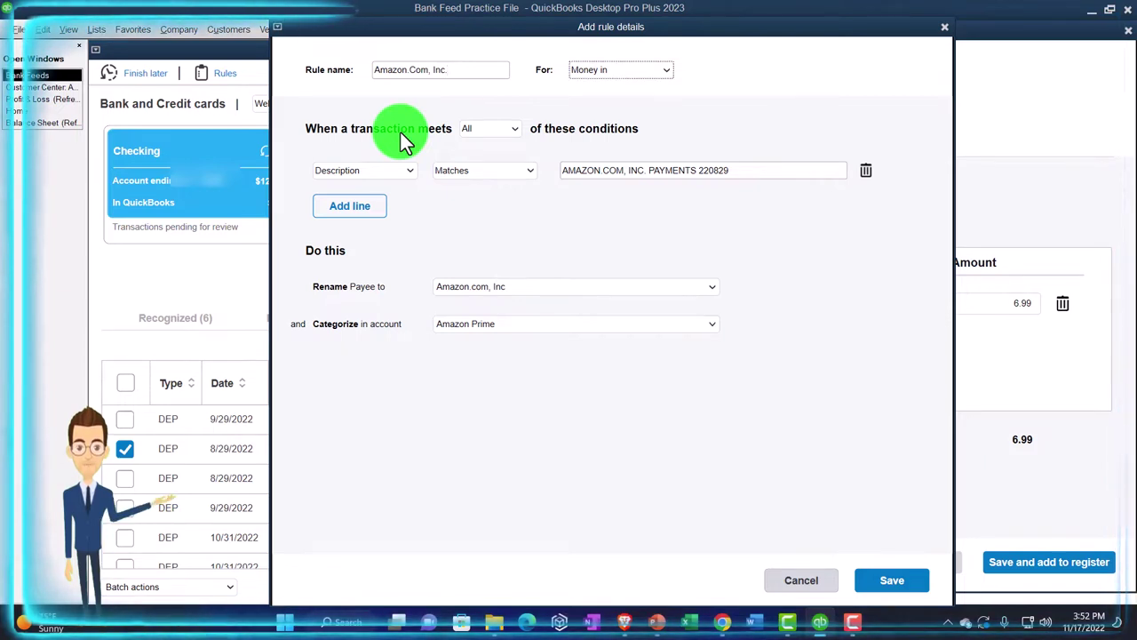
# Step: Change the rule's condition to Description Contains "AMAZON.COM, INC.", removing the payment reference from the matching text
pyautogui.click(507, 132)
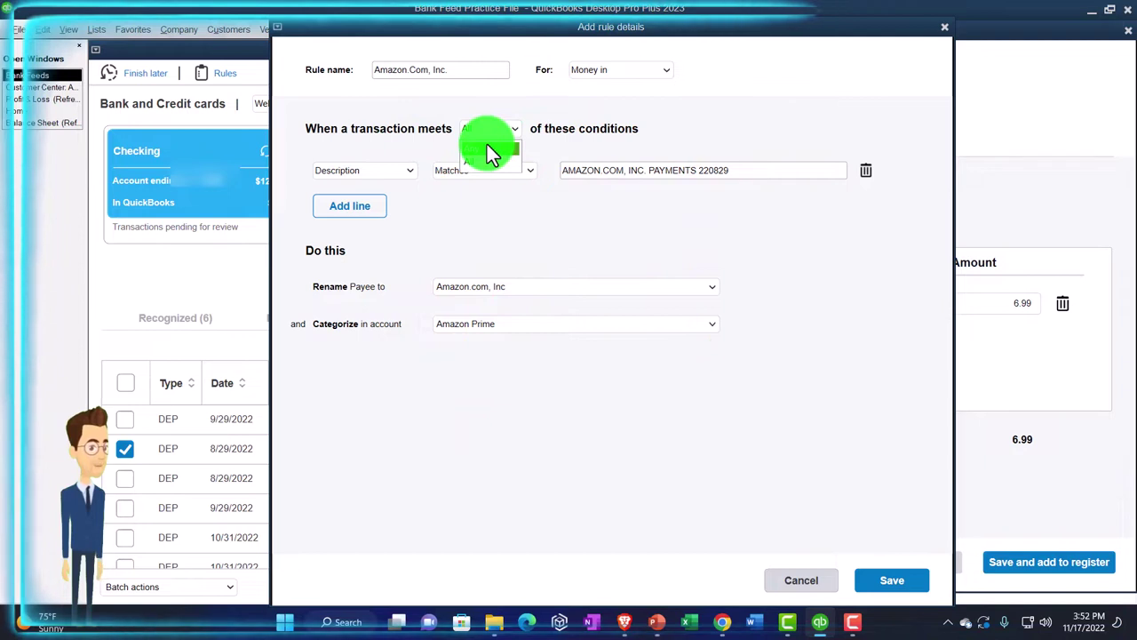
pyautogui.click(406, 170)
pyautogui.click(409, 172)
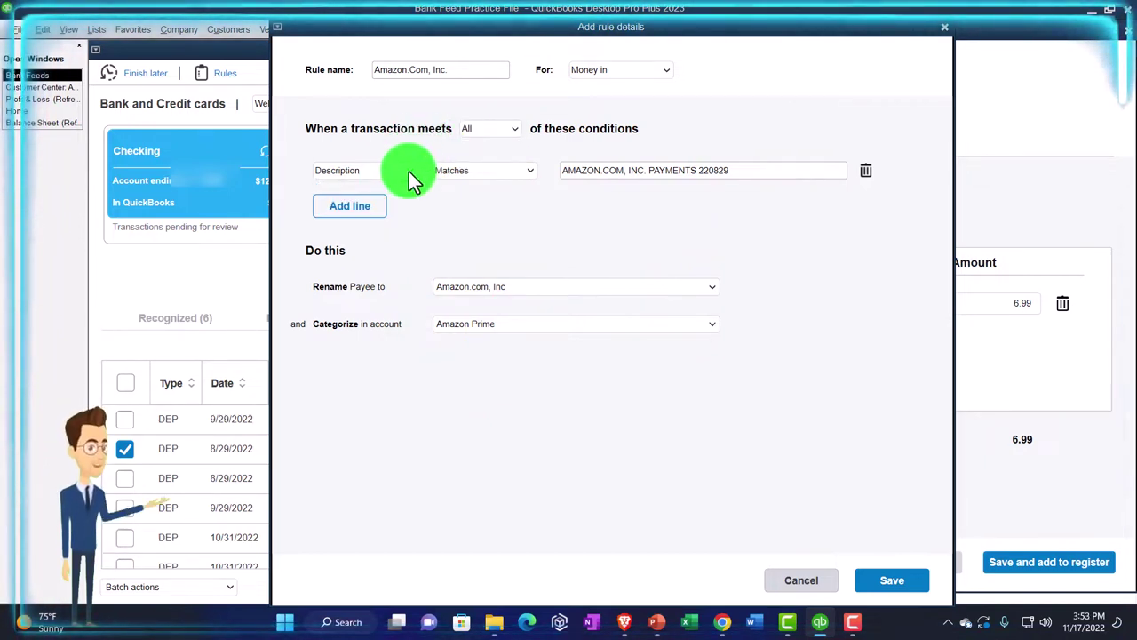
pyautogui.click(493, 174)
pyautogui.click(491, 202)
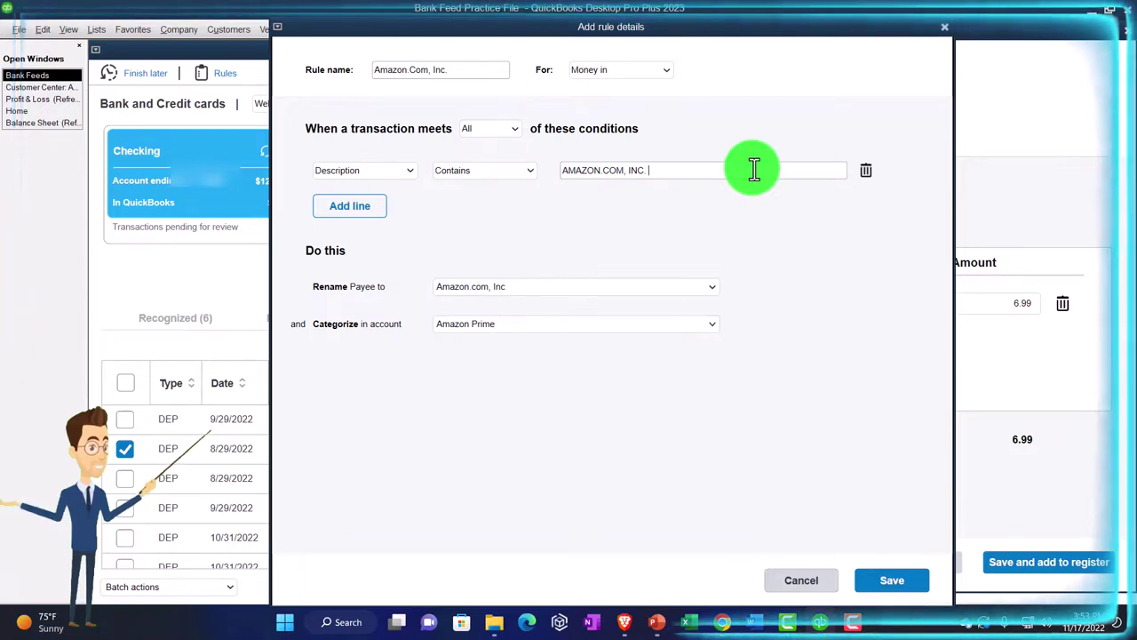
# Step: Try a second rule condition based on Memo and on Amount, and delete that condition line
pyautogui.click(353, 211)
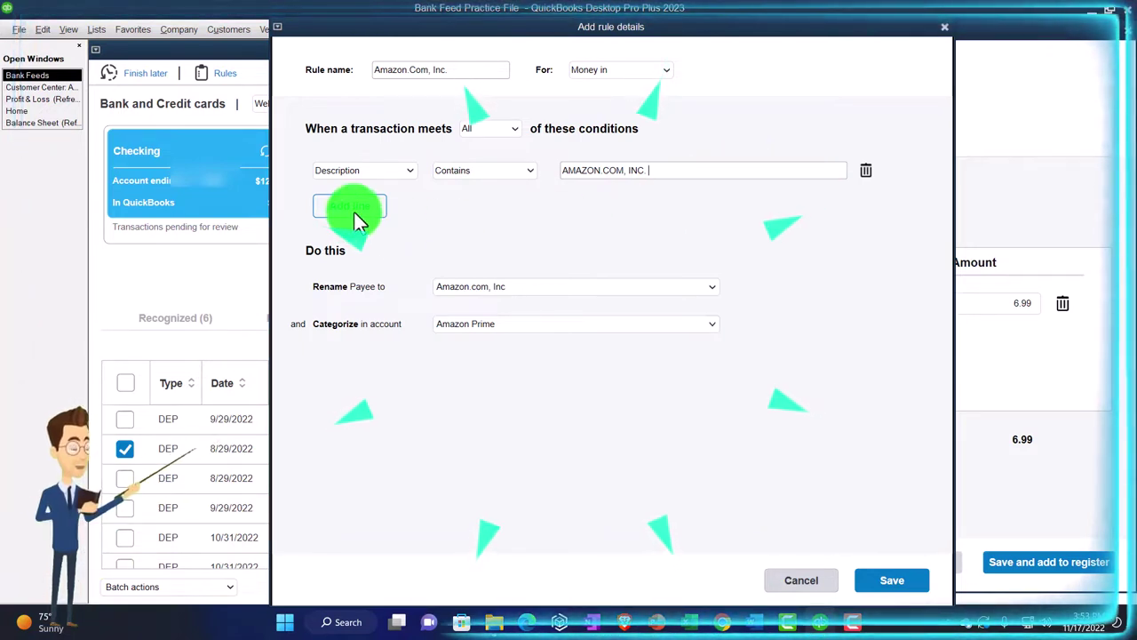
pyautogui.click(401, 205)
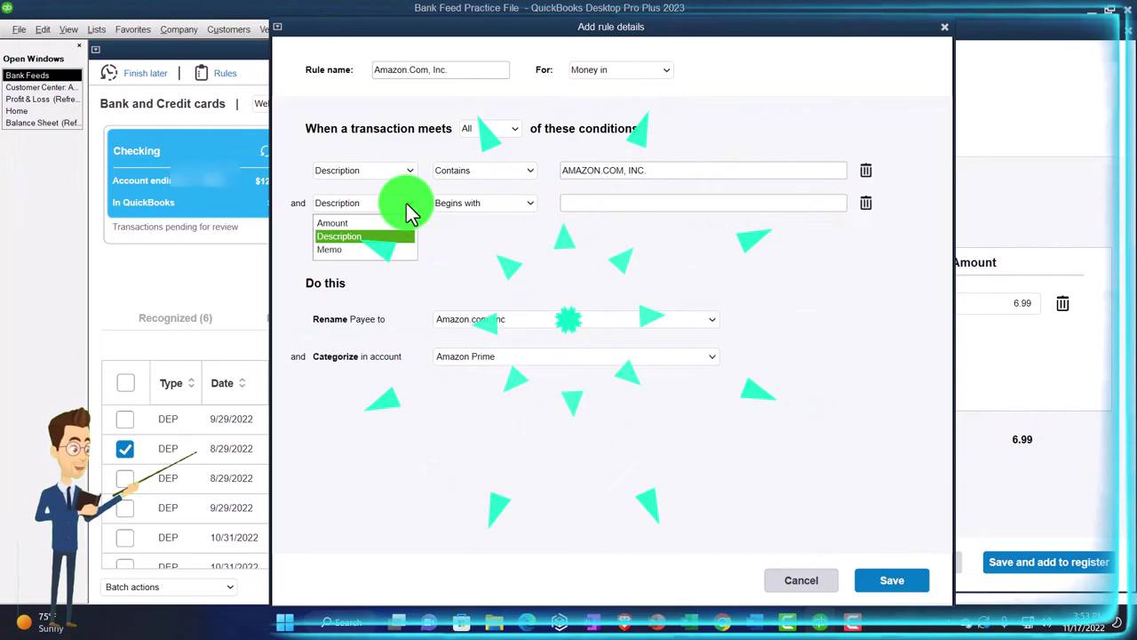
pyautogui.click(361, 251)
pyautogui.moveTo(526, 31); pyautogui.dragTo(575, 201)
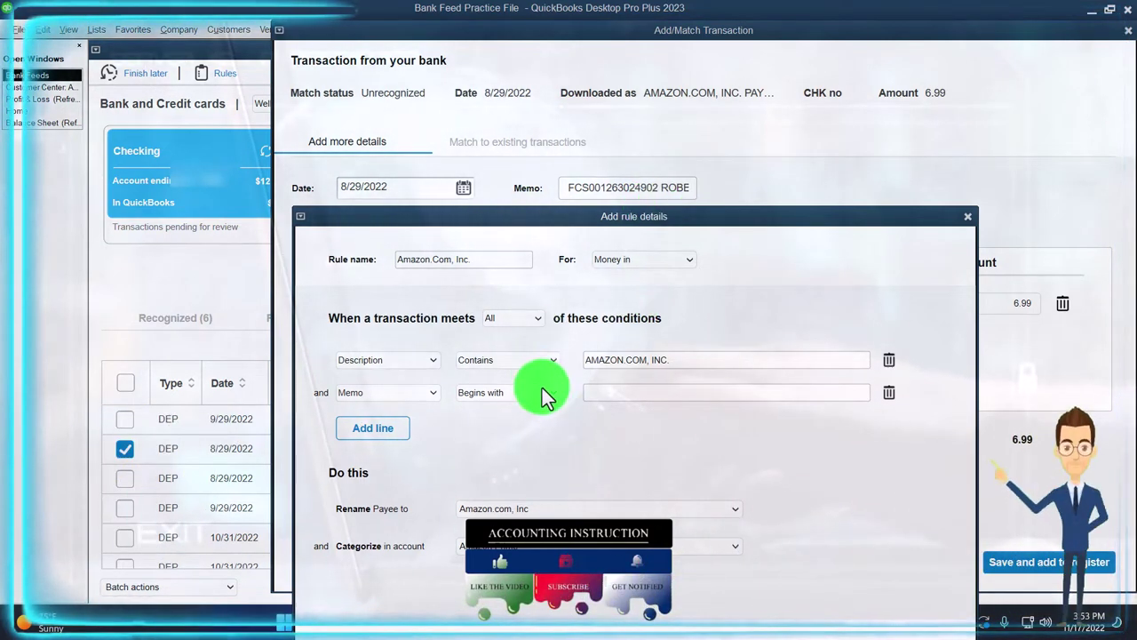
pyautogui.moveTo(565, 217); pyautogui.dragTo(627, 54)
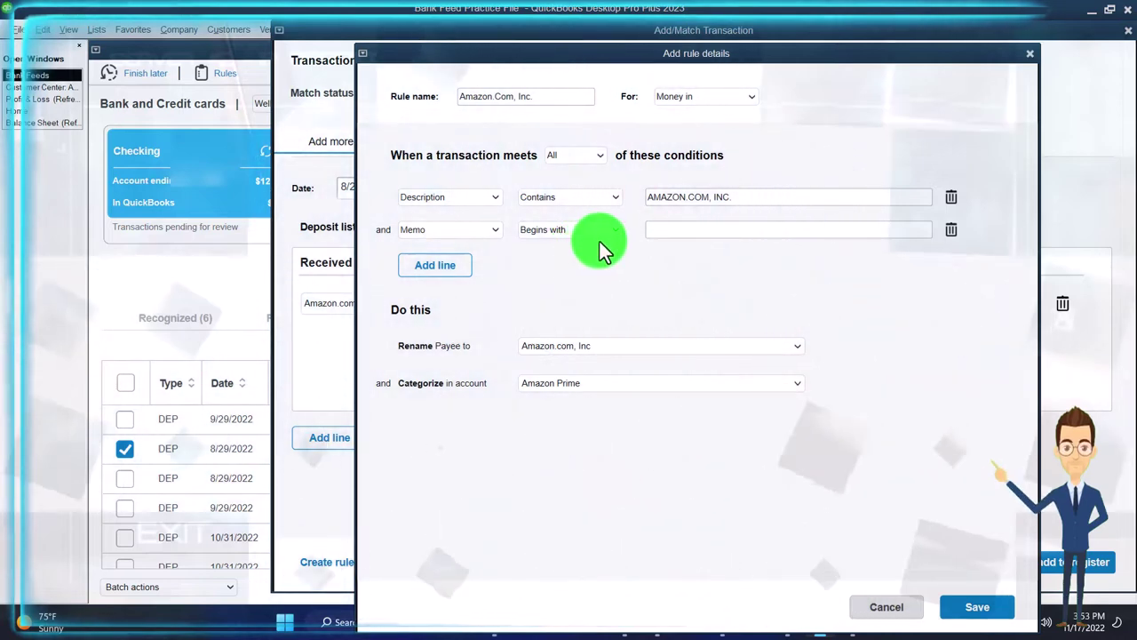
pyautogui.click(614, 231)
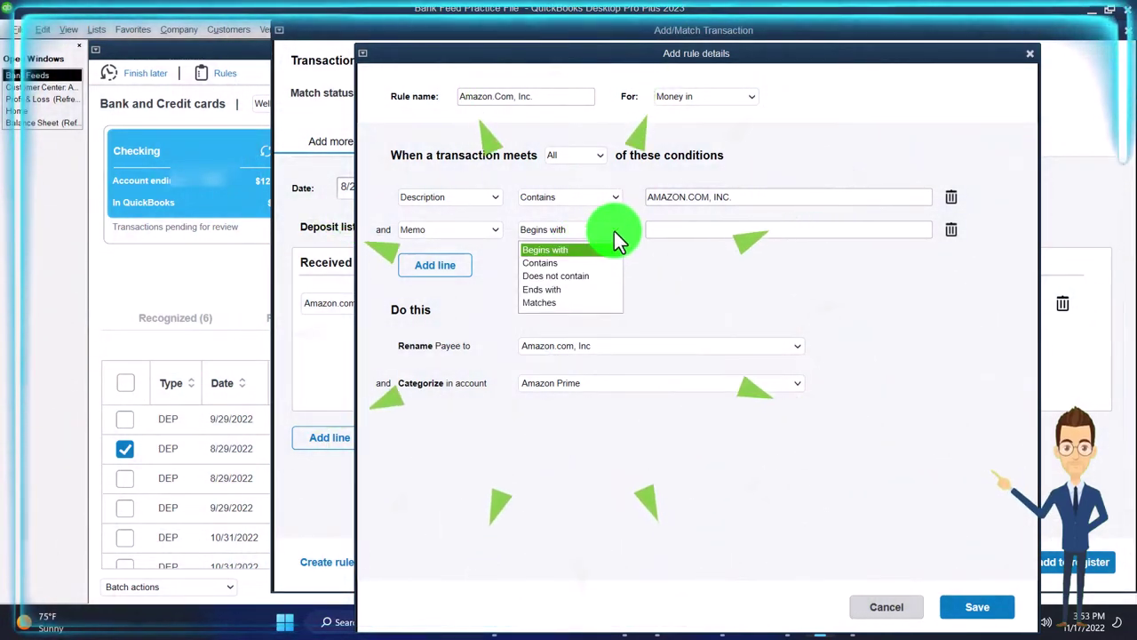
pyautogui.click(497, 229)
pyautogui.click(495, 230)
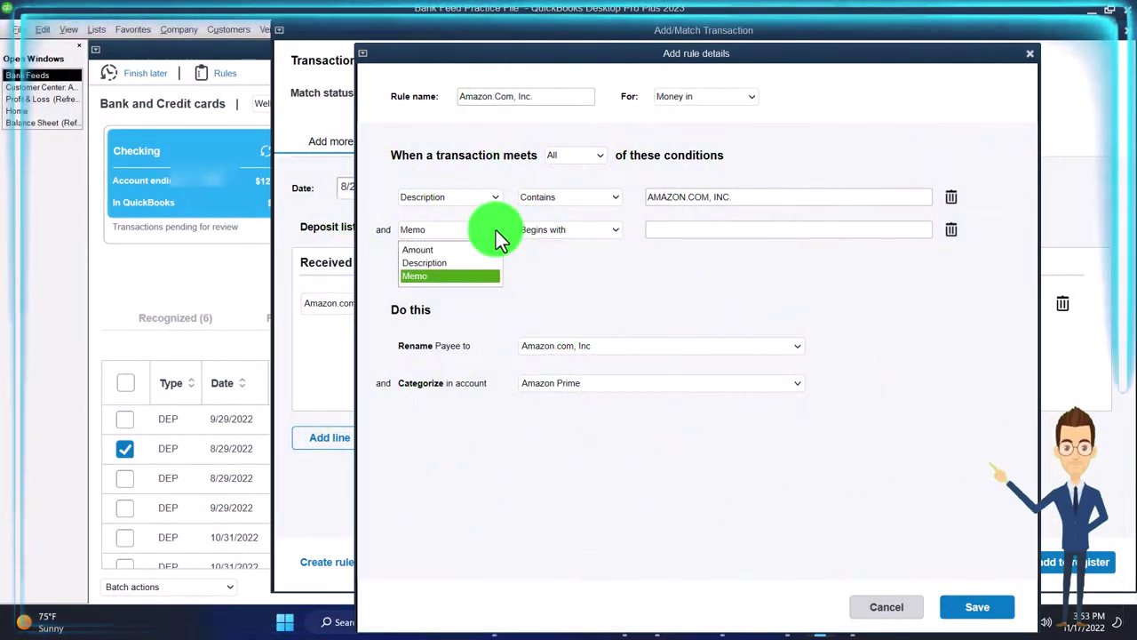
pyautogui.click(476, 249)
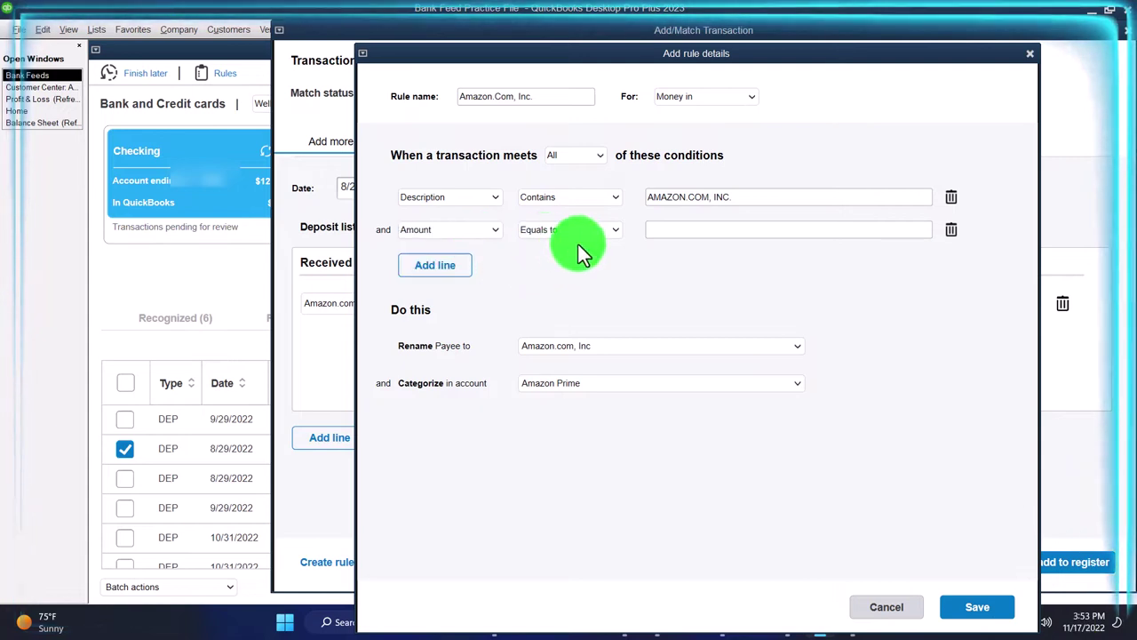
pyautogui.click(951, 230)
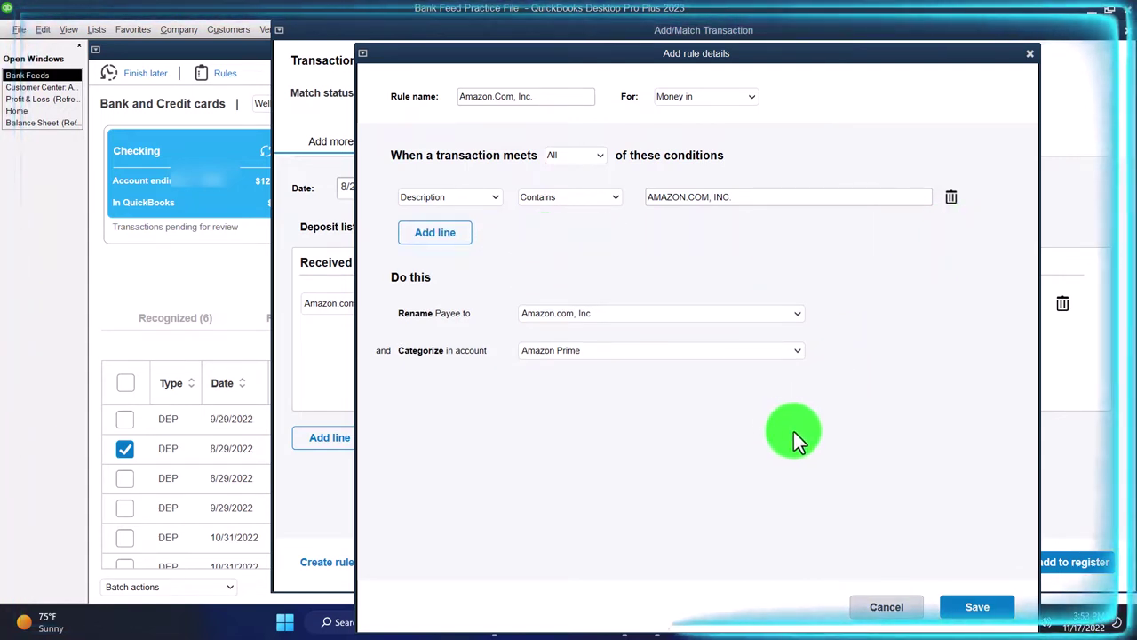
# Step: Save the Amazon rule and add the 6.99 Amazon deposit to the register
pyautogui.click(973, 604)
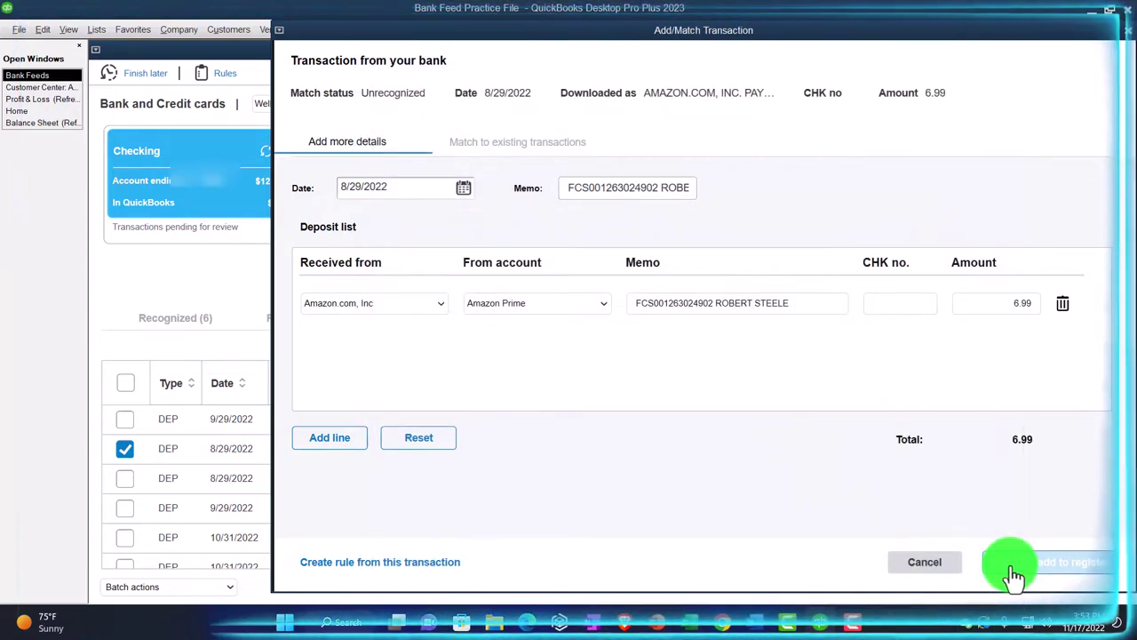
pyautogui.click(1013, 569)
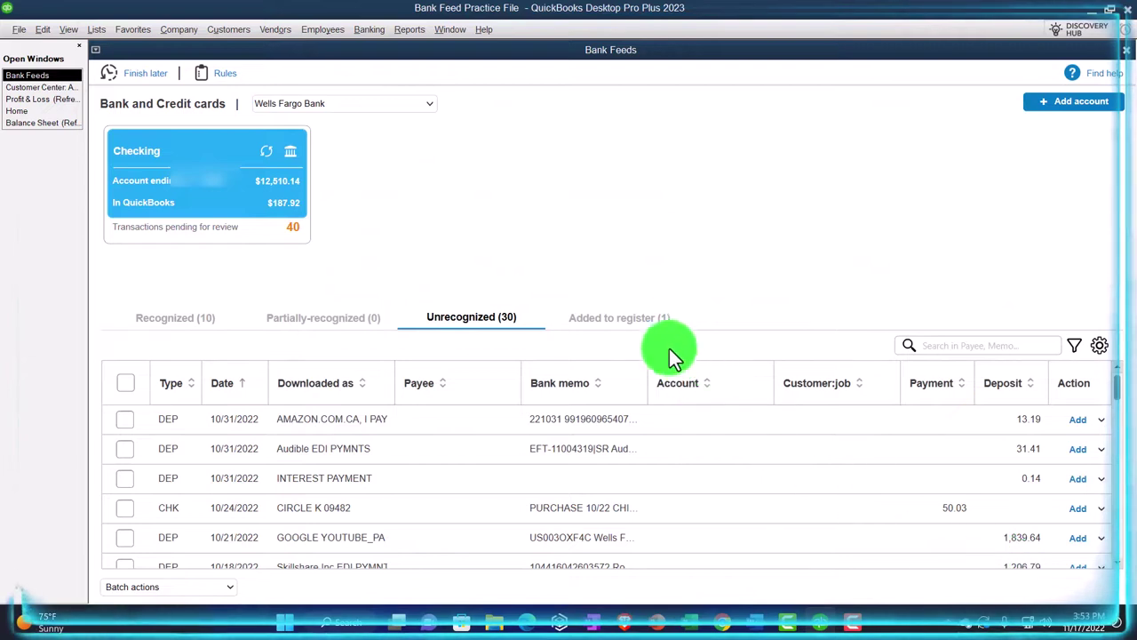
# Step: Check the transactions added to the register and the recognized transactions, sorting the recognized ones by deposit with the largest first
pyautogui.click(648, 323)
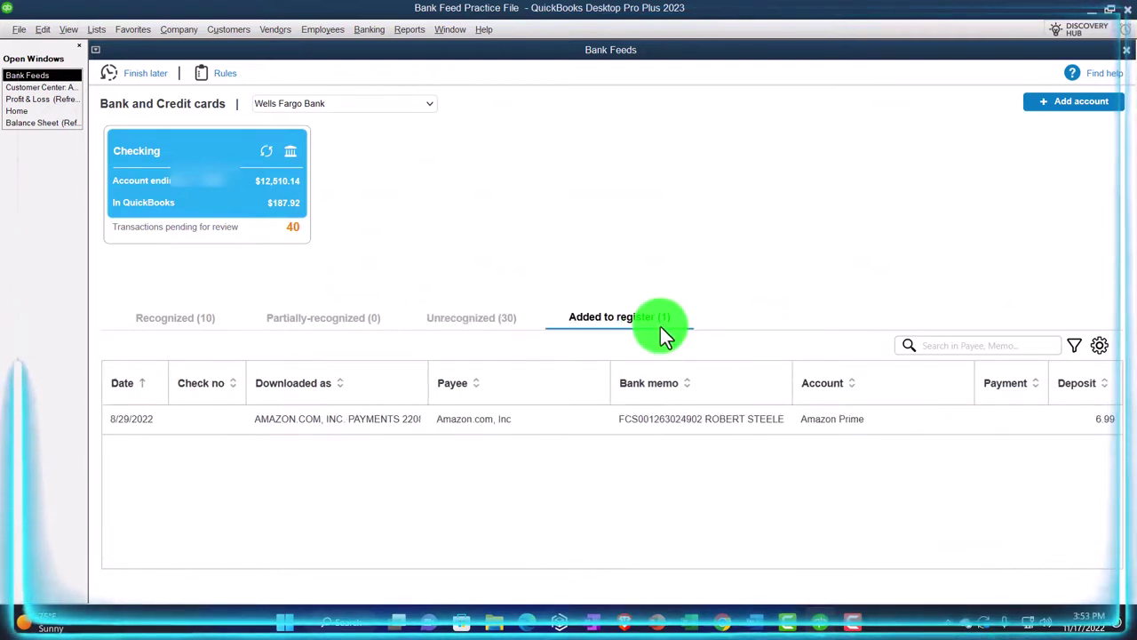
pyautogui.click(182, 319)
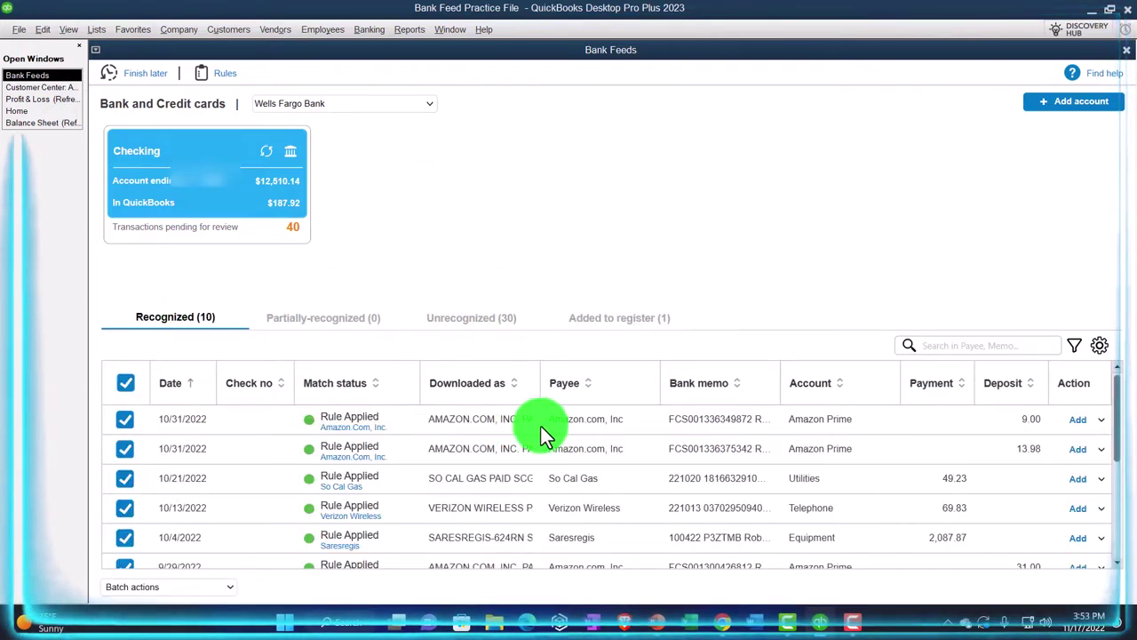
pyautogui.click(990, 387)
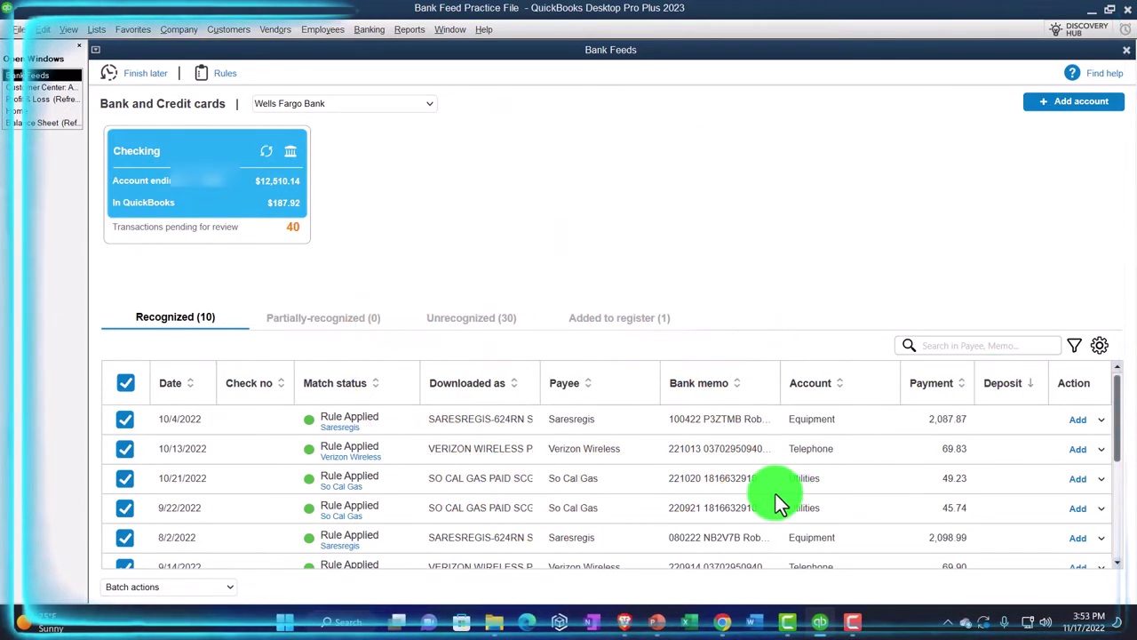
pyautogui.click(996, 383)
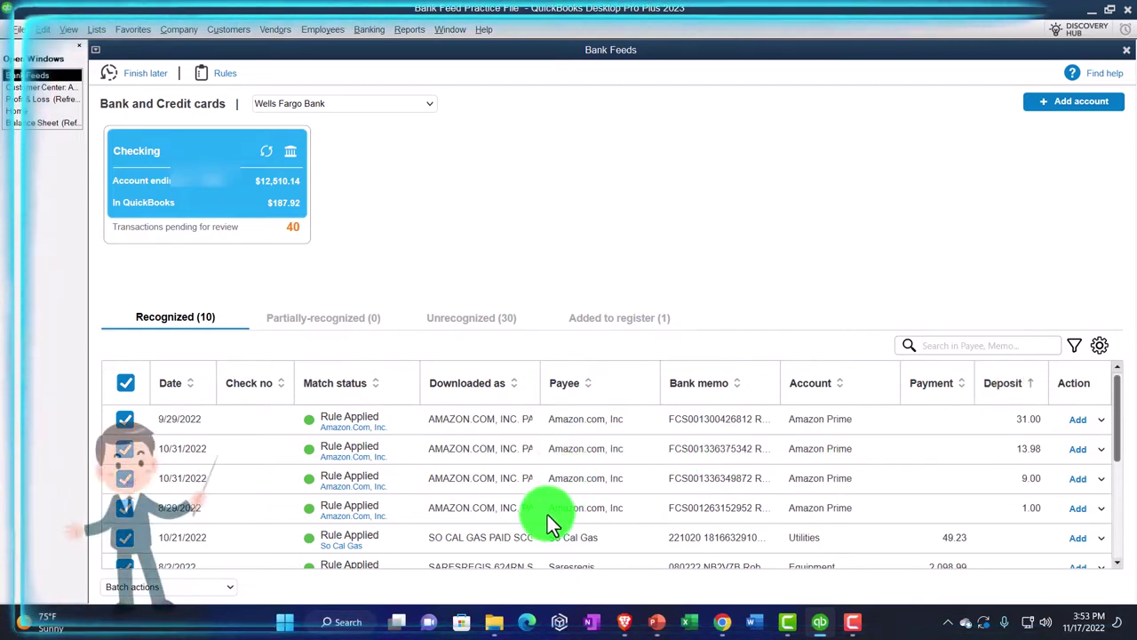
# Step: Sort the unrecognized transactions by deposit with the largest first and look through the remaining deposits for Amazon items
pyautogui.click(467, 324)
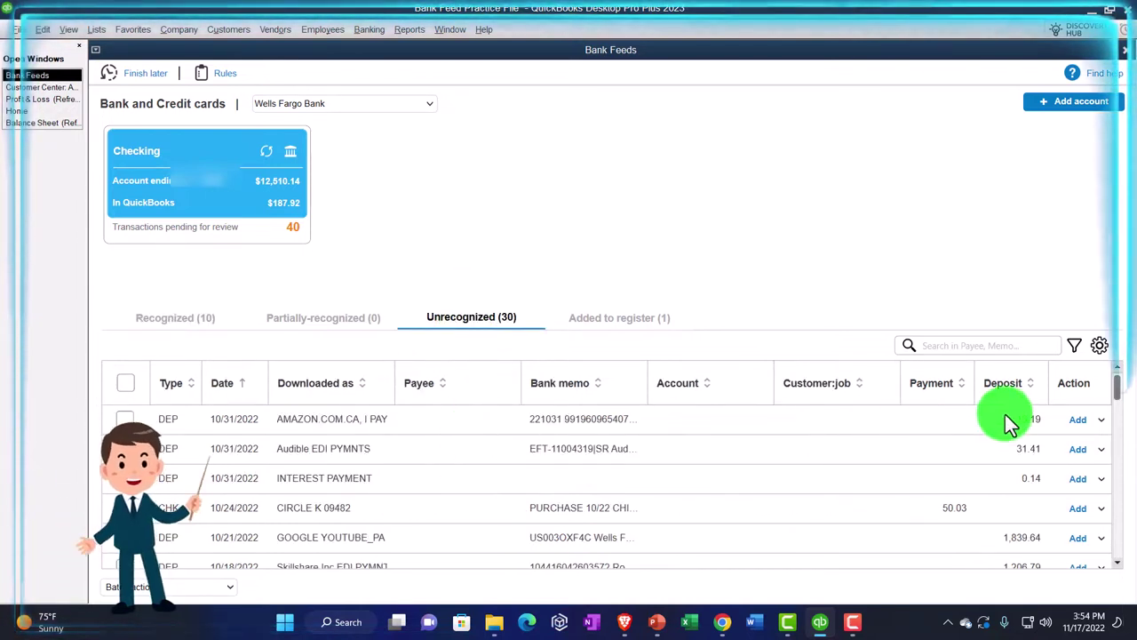
pyautogui.click(1004, 383)
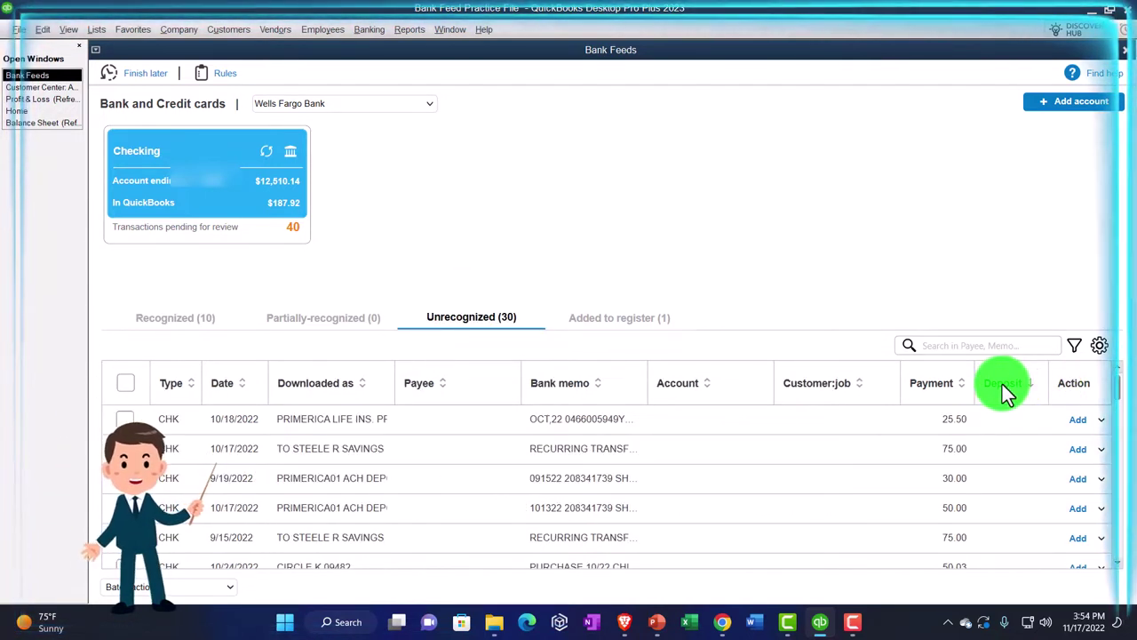
pyautogui.click(1002, 384)
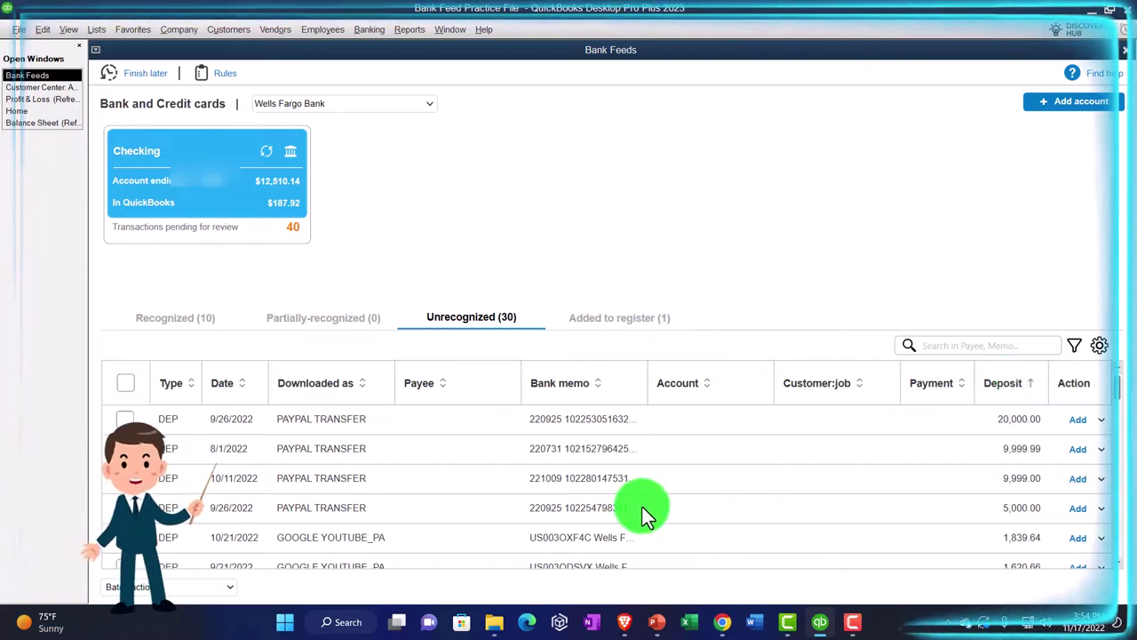
pyautogui.scroll(-7, 641, 506)
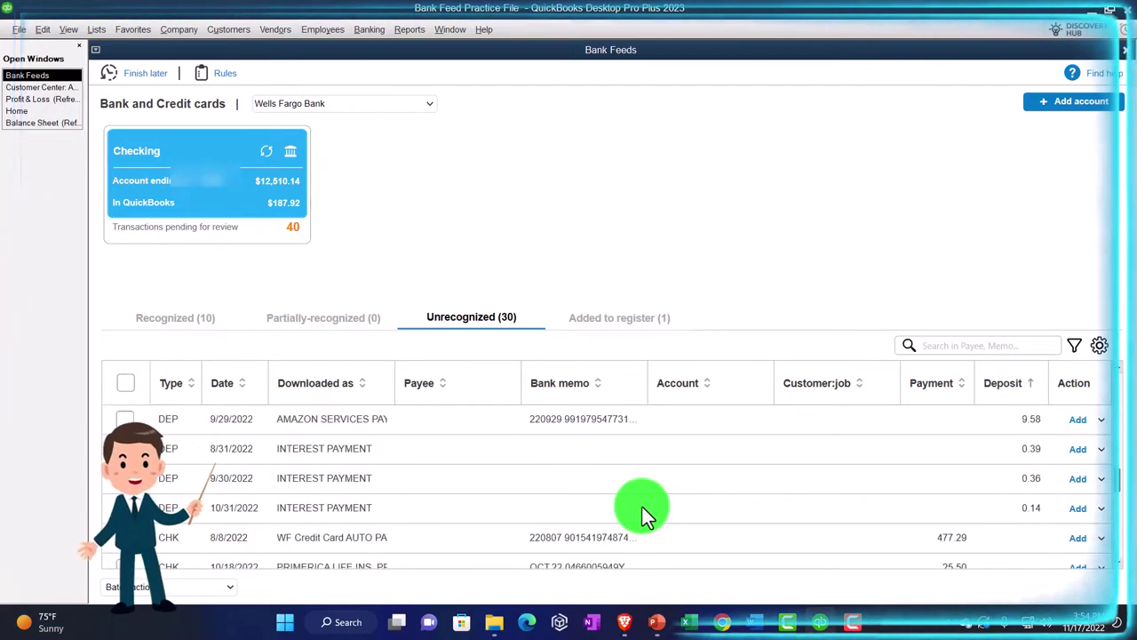
pyautogui.scroll(1, 641, 505)
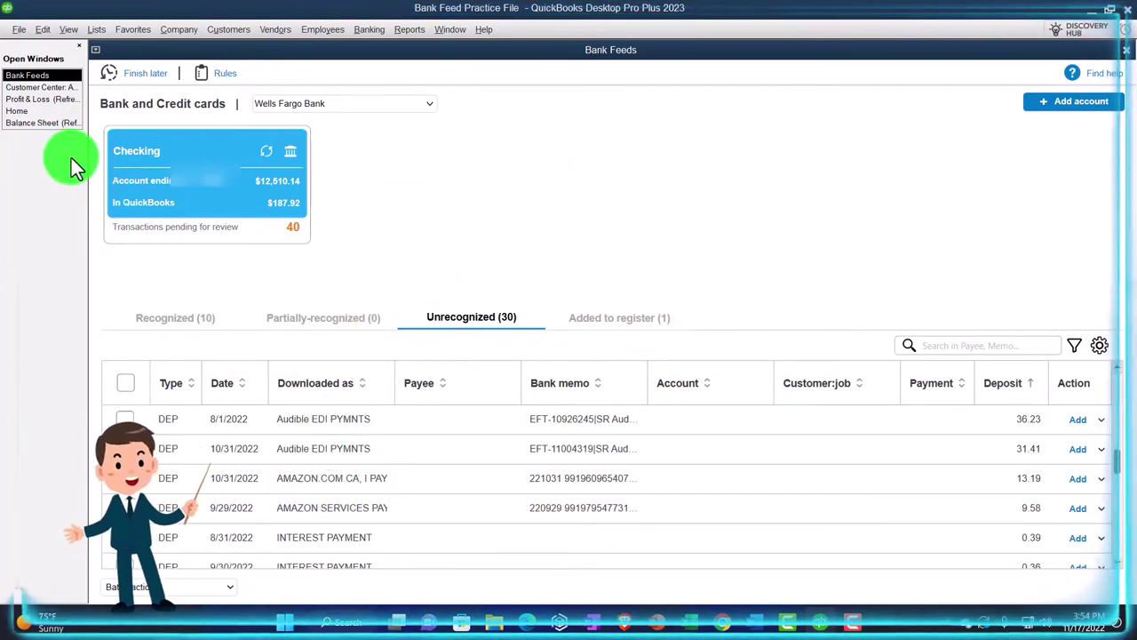
# Step: Go to the Balance Sheet and open the transaction detail behind the Checking balance
pyautogui.click(41, 123)
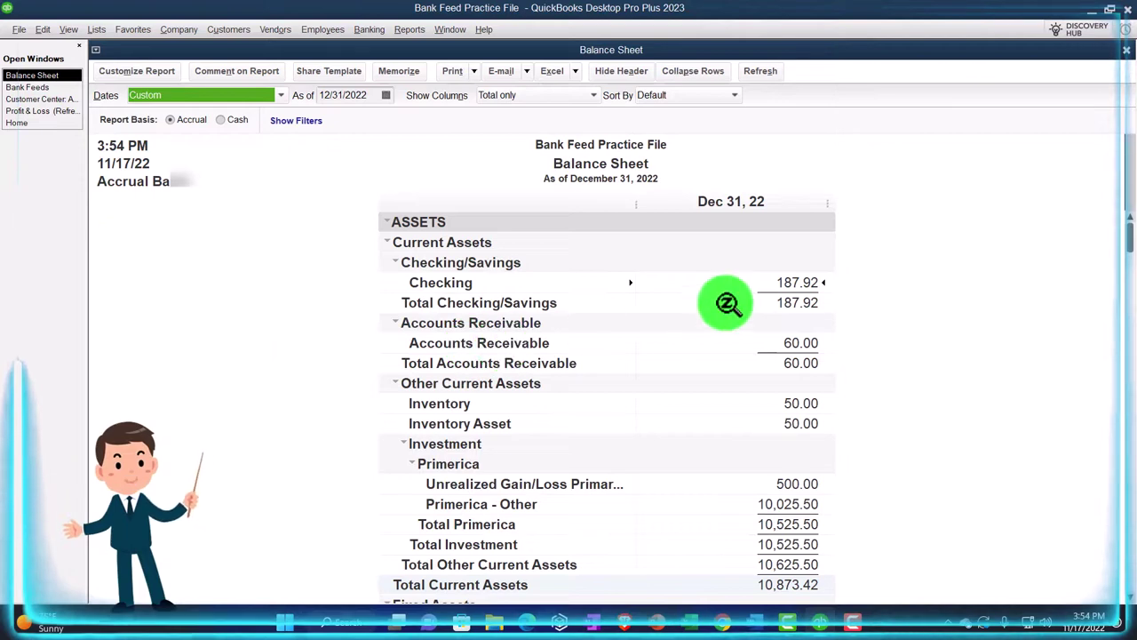
pyautogui.doubleClick(793, 282)
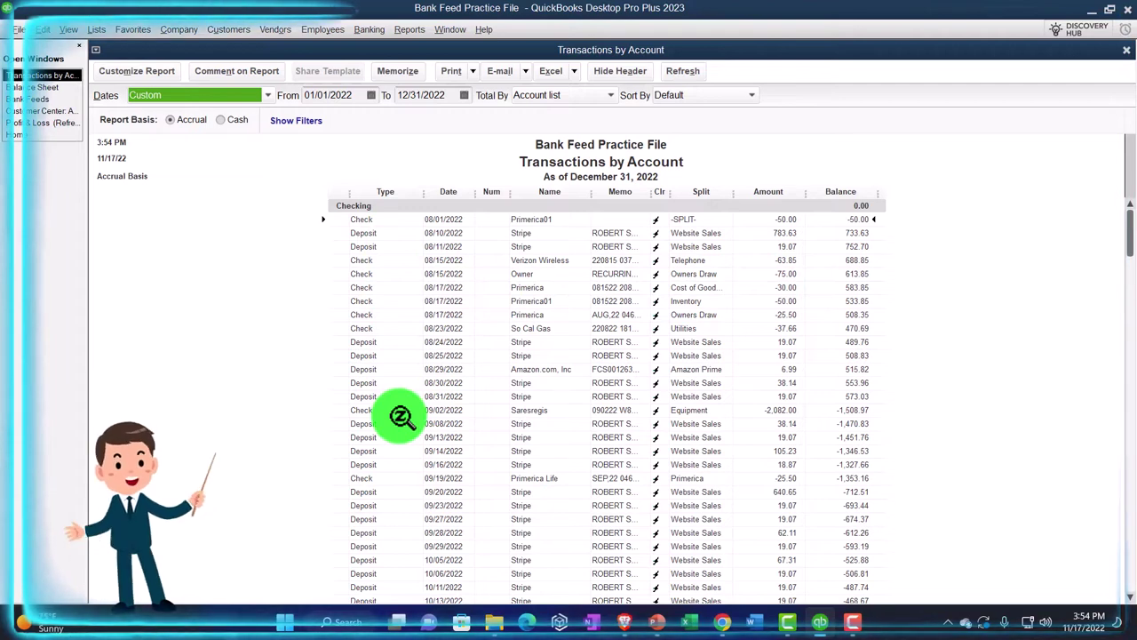
# Step: Customize the Transactions by Account report for Checking by filtering the transaction type to Deposit
pyautogui.click(147, 74)
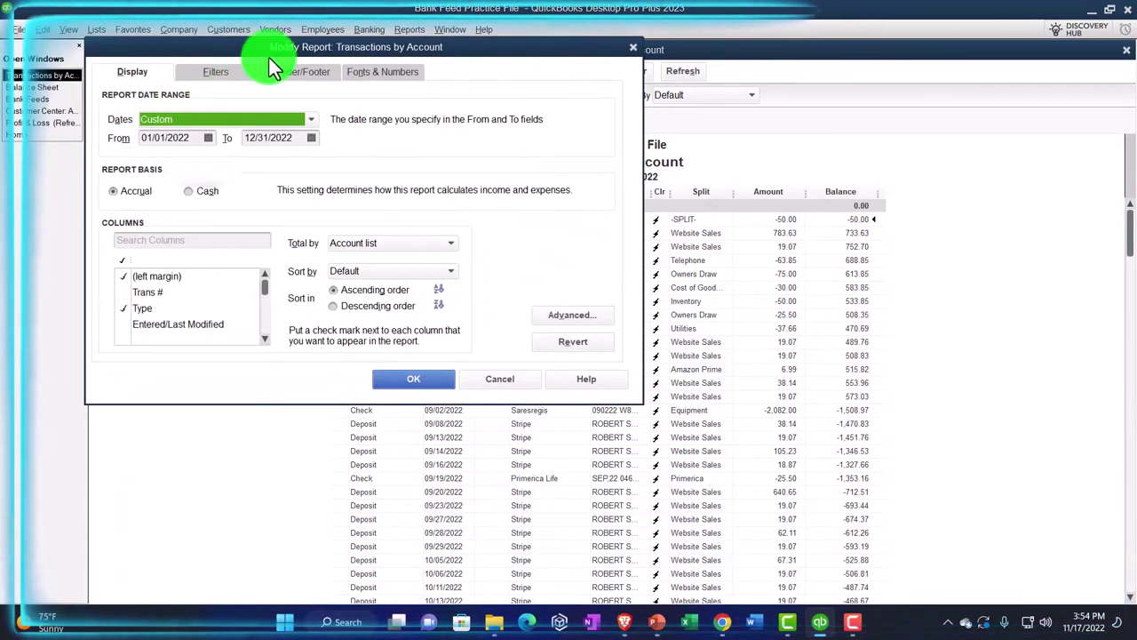
pyautogui.moveTo(403, 48); pyautogui.dragTo(791, 71)
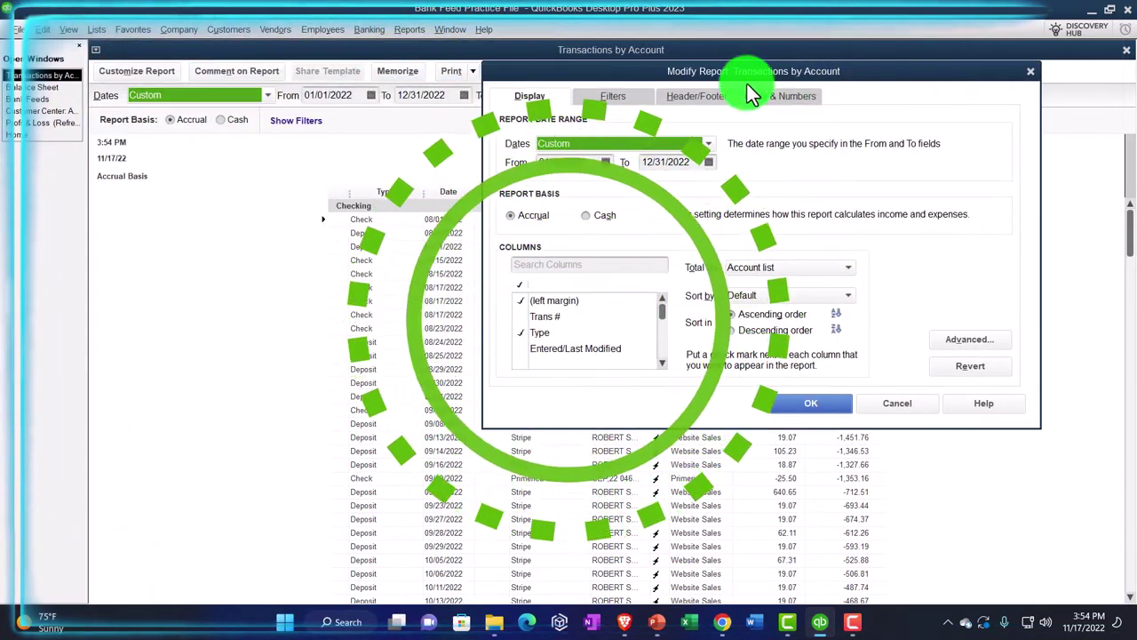
pyautogui.click(620, 98)
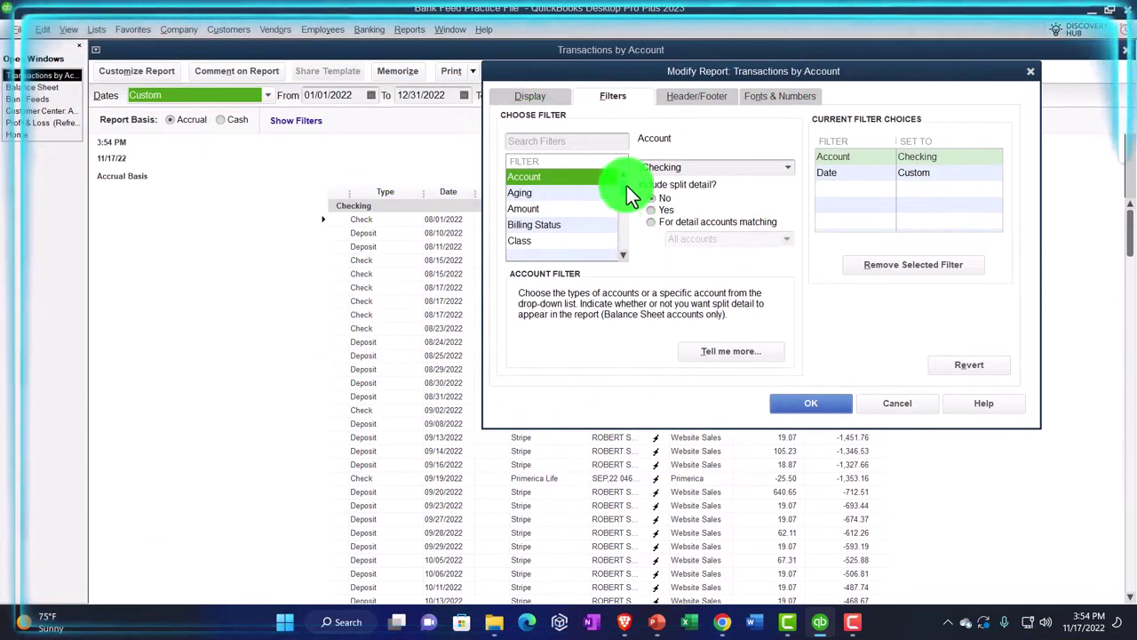
pyautogui.moveTo(624, 185); pyautogui.dragTo(626, 264)
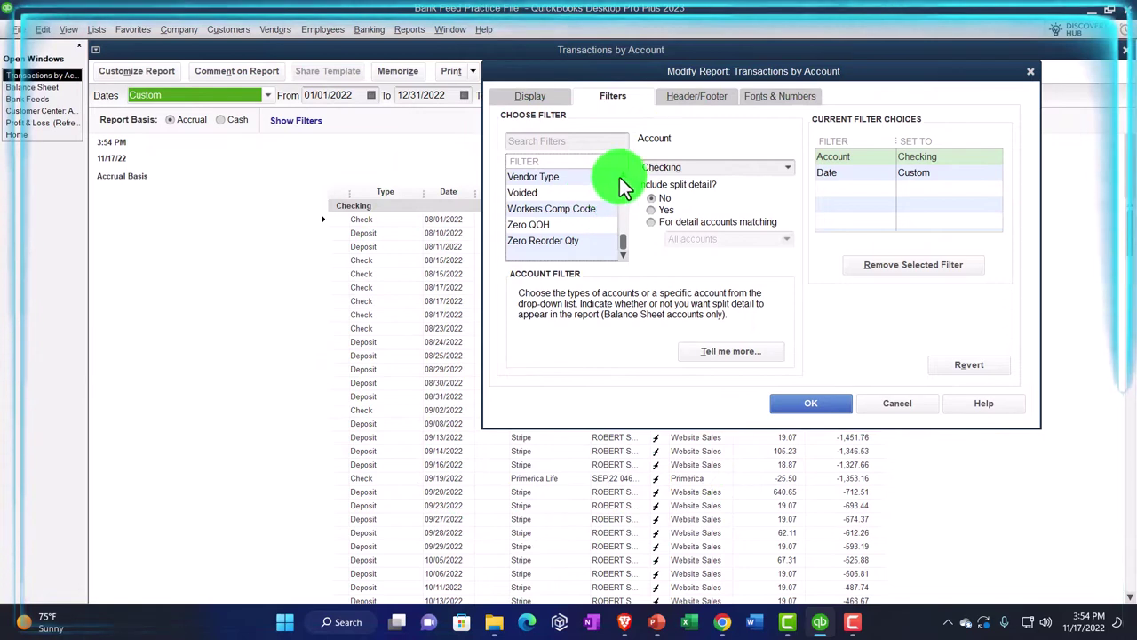
pyautogui.scroll(1, 613, 179)
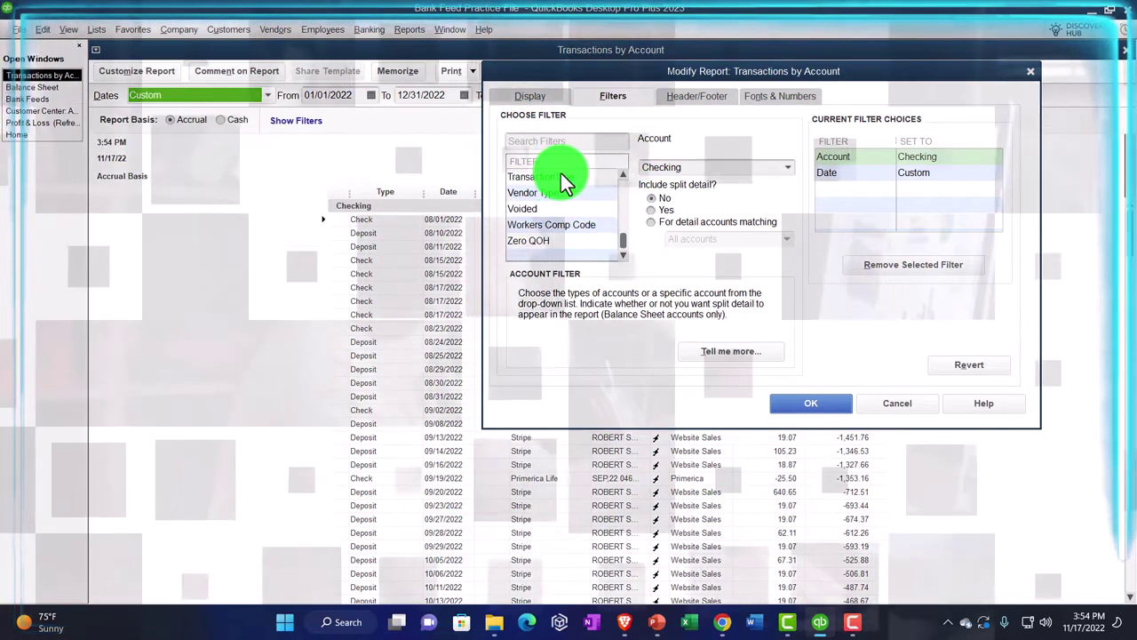
pyautogui.click(561, 178)
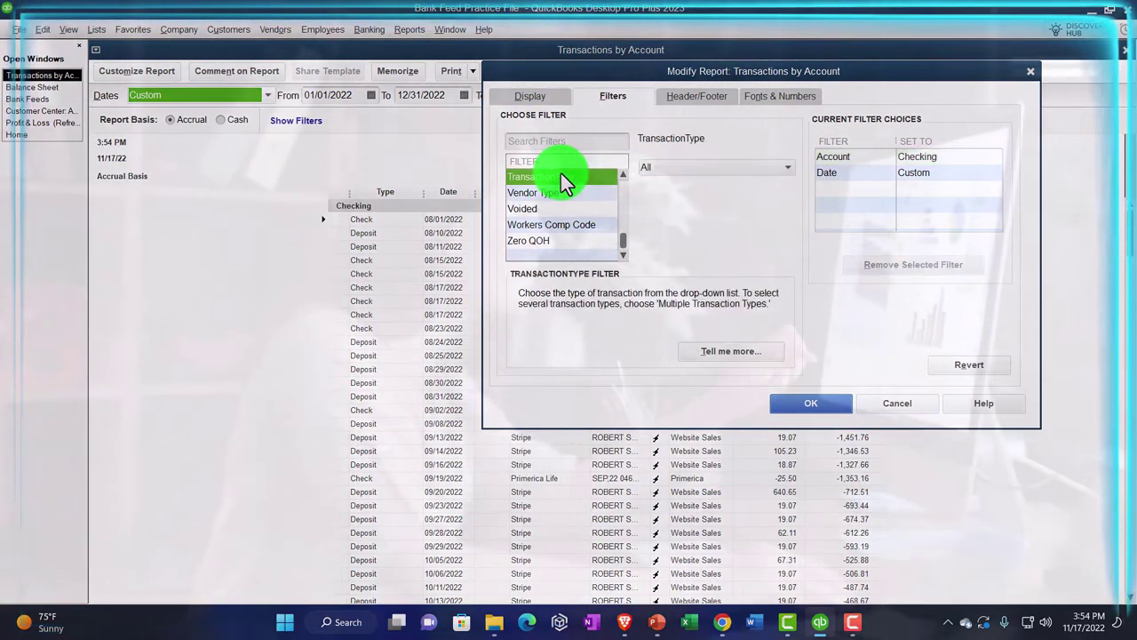
pyautogui.click(694, 169)
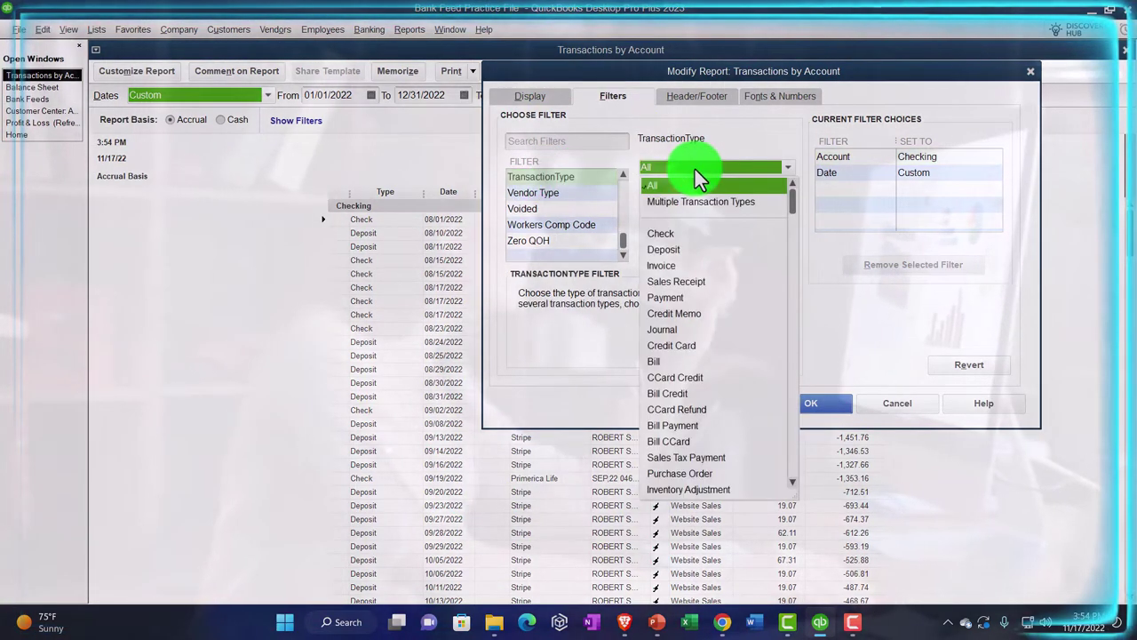
pyautogui.click(678, 249)
pyautogui.click(799, 408)
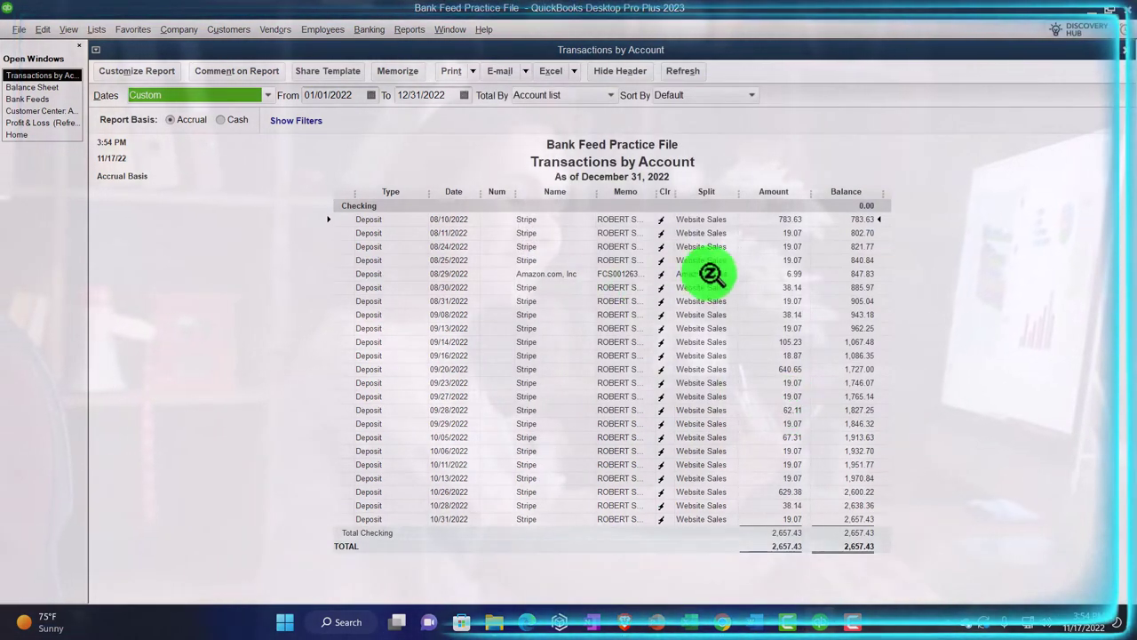
# Step: Open the 08/29/2022 Amazon.com, Inc deposit from the report, review its details, and close both the deposit and the report
pyautogui.click(804, 275)
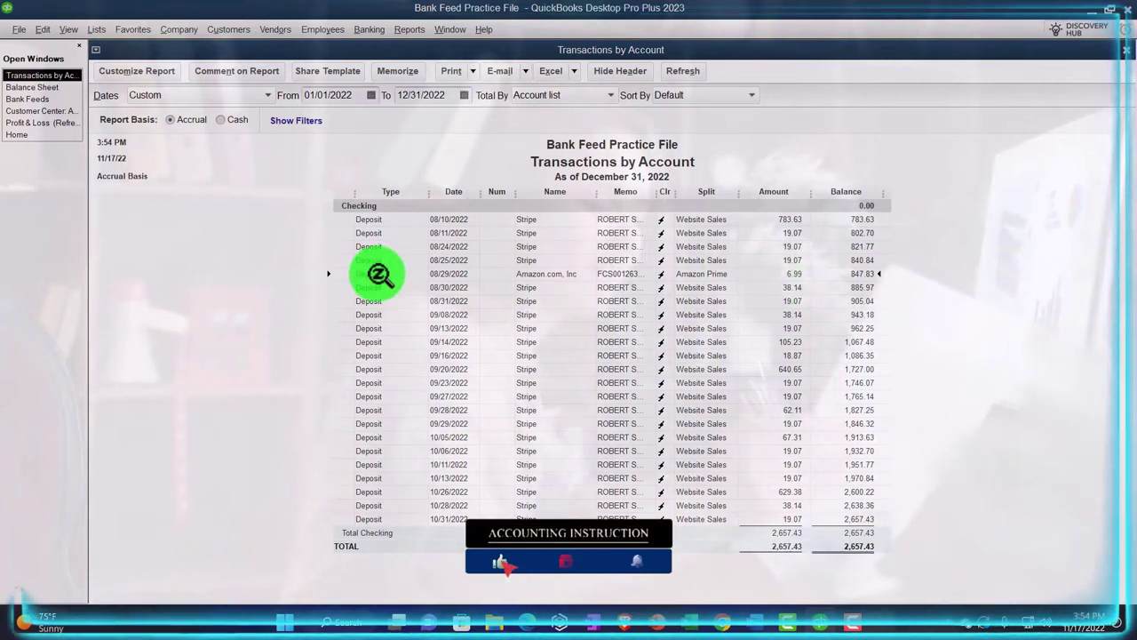
pyautogui.doubleClick(790, 274)
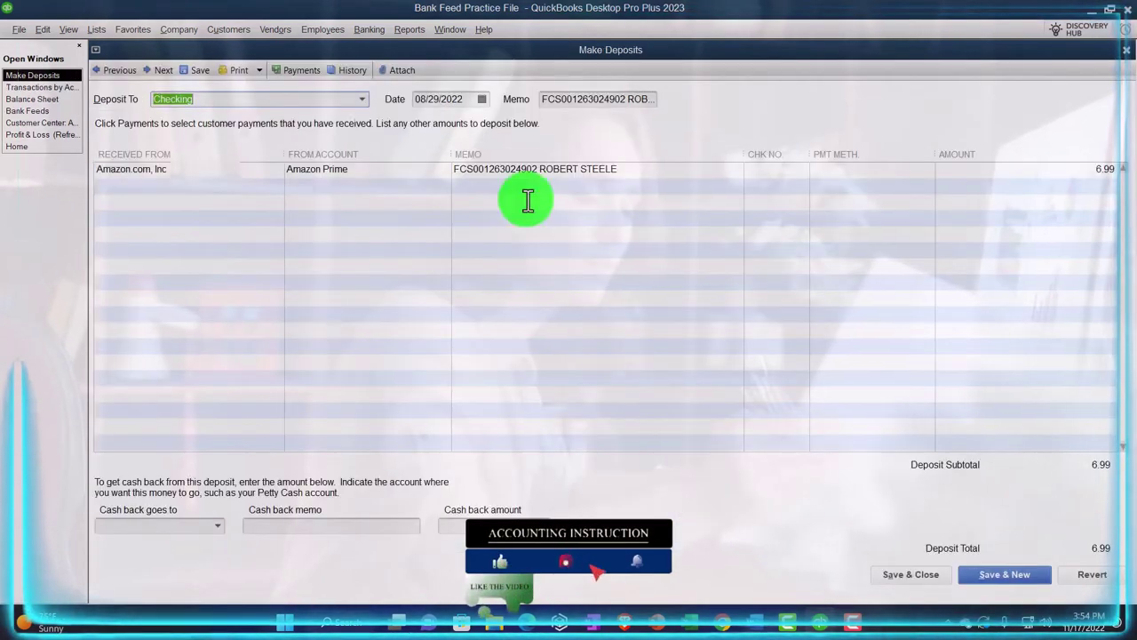
pyautogui.click(1124, 50)
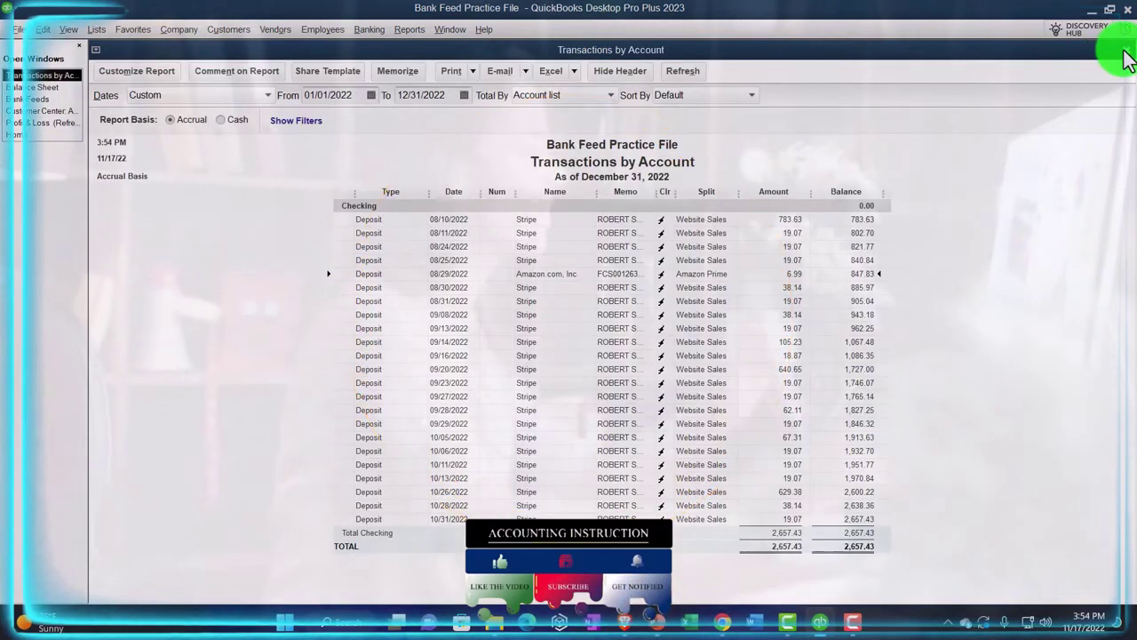
pyautogui.click(1125, 51)
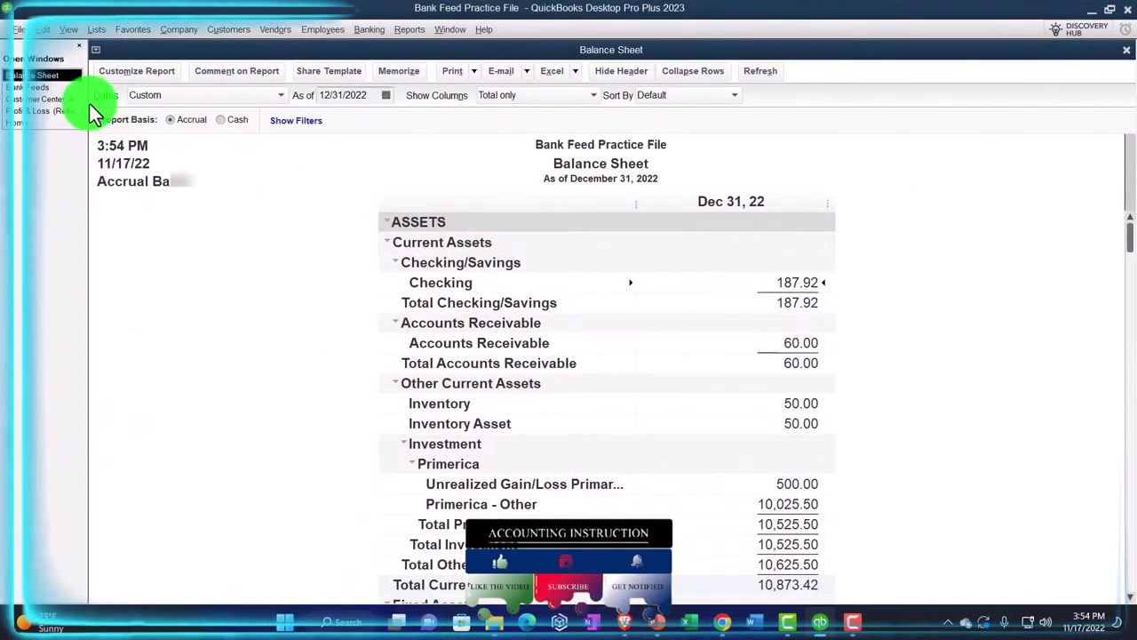
# Step: Review the Amazon.com, Inc record in the Customer Center, widening the customer name column, and return to the Profit & Loss report
pyautogui.click(58, 101)
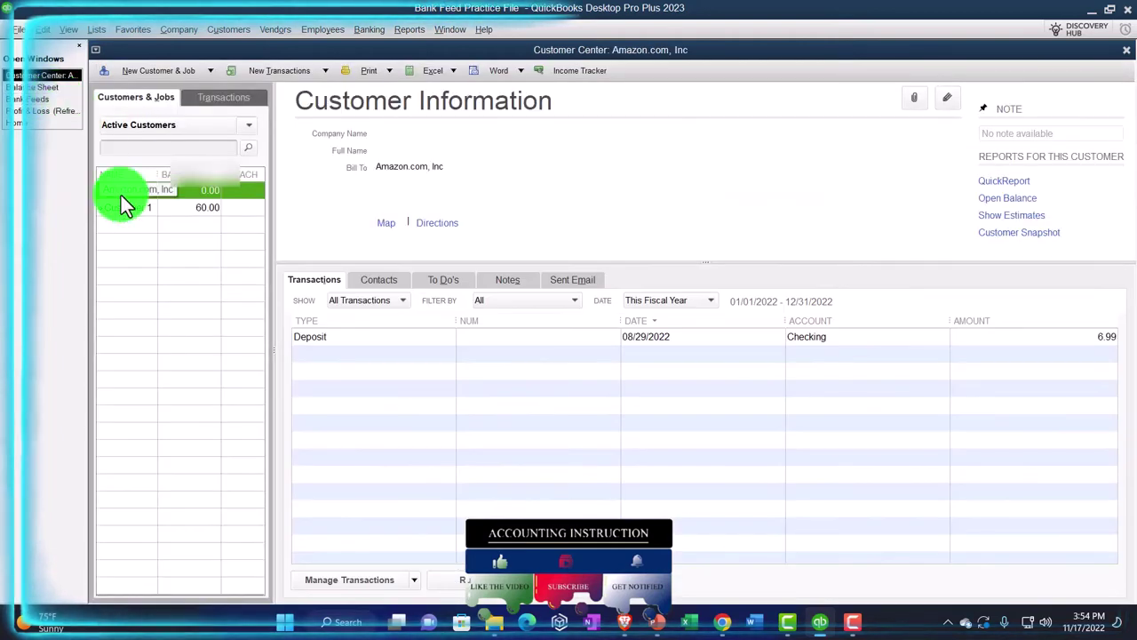
pyautogui.moveTo(155, 171); pyautogui.dragTo(184, 171)
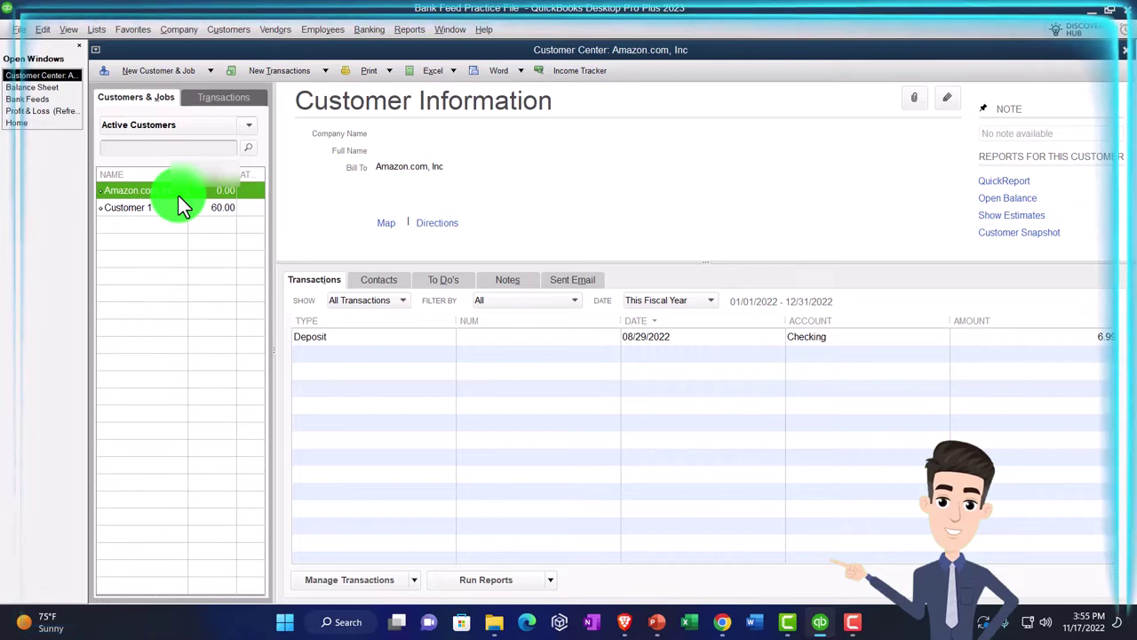
pyautogui.click(51, 111)
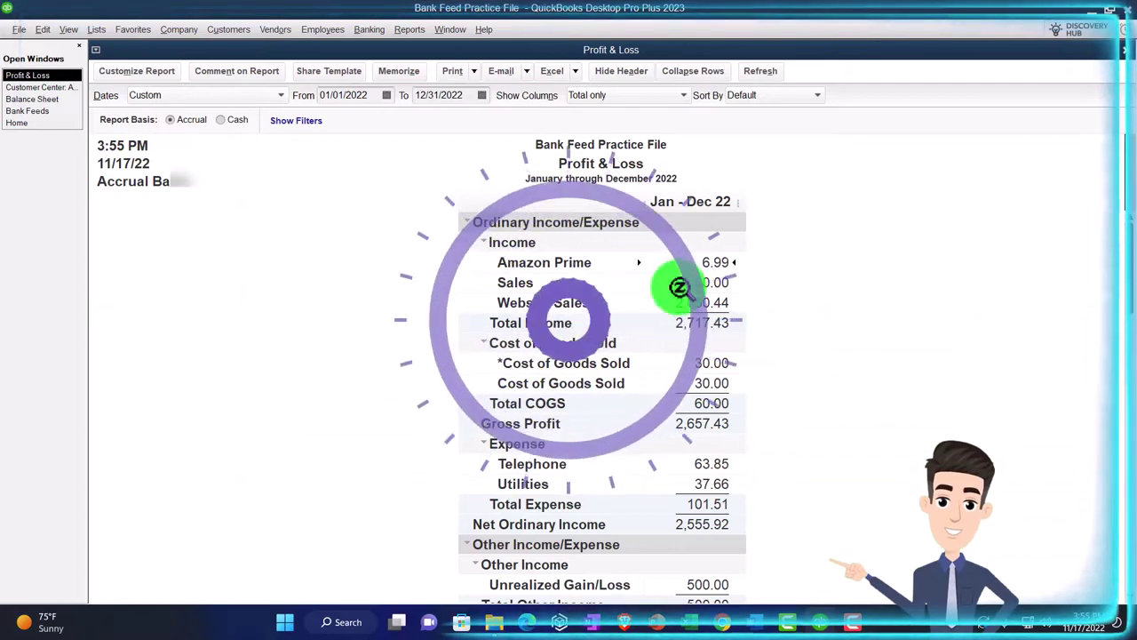
# Step: Run the Sales by Customer Detail report for 01/01/2022 to 12/31/2022, review it, and close it
pyautogui.click(406, 29)
pyautogui.moveTo(473, 196)
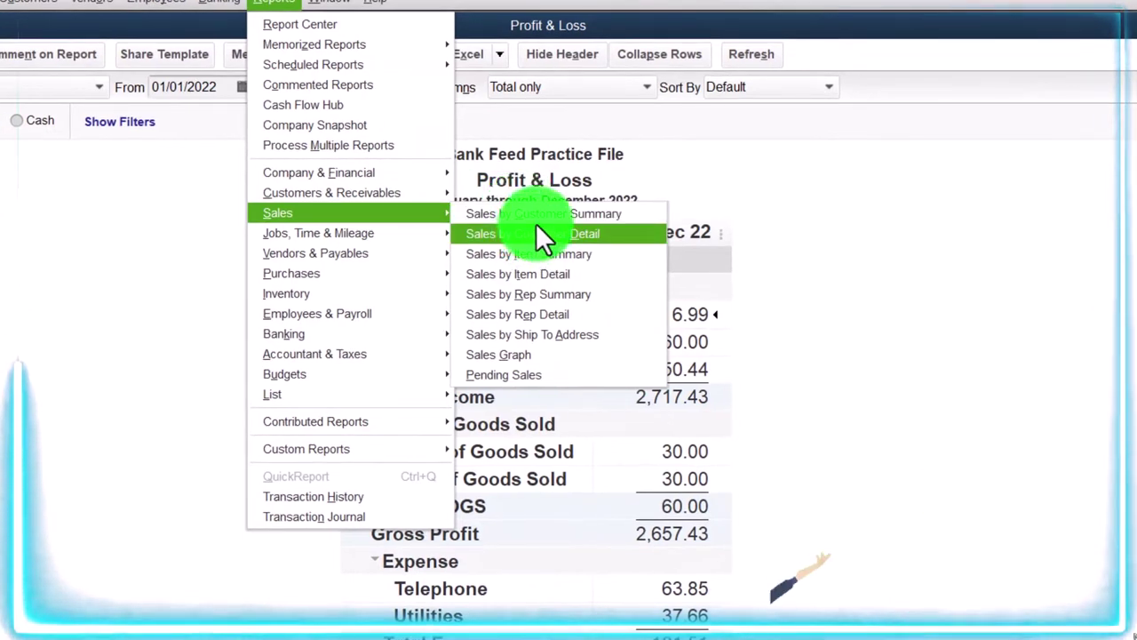
pyautogui.click(588, 233)
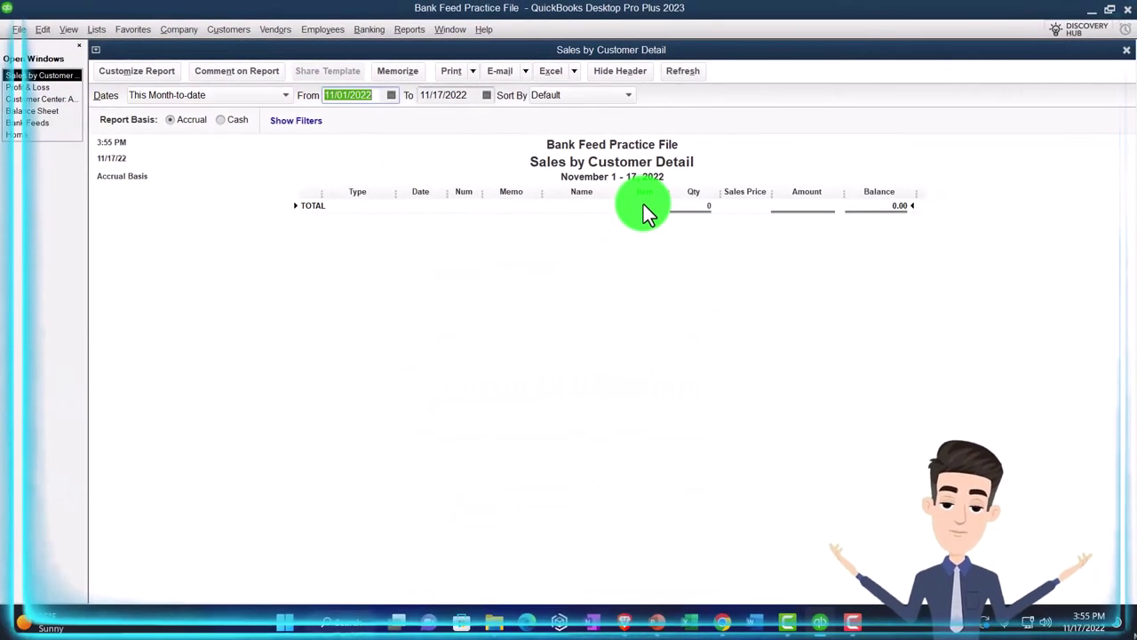
pyautogui.write('01')
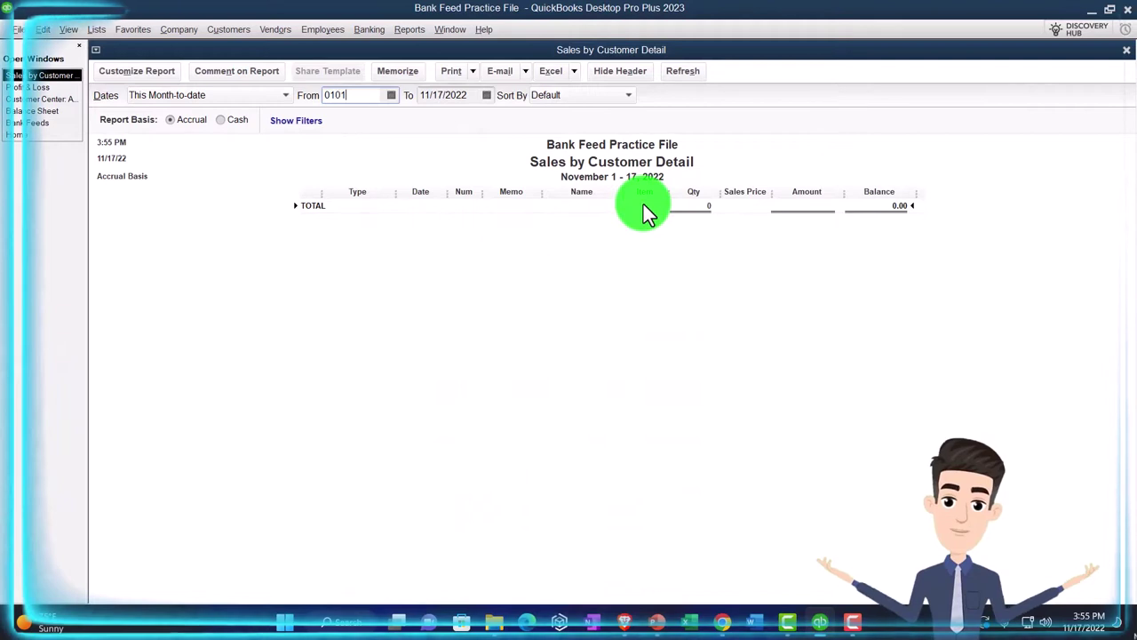
pyautogui.write('/01')
pyautogui.press('Tab')
pyautogui.write('12/31')
pyautogui.press('Tab')
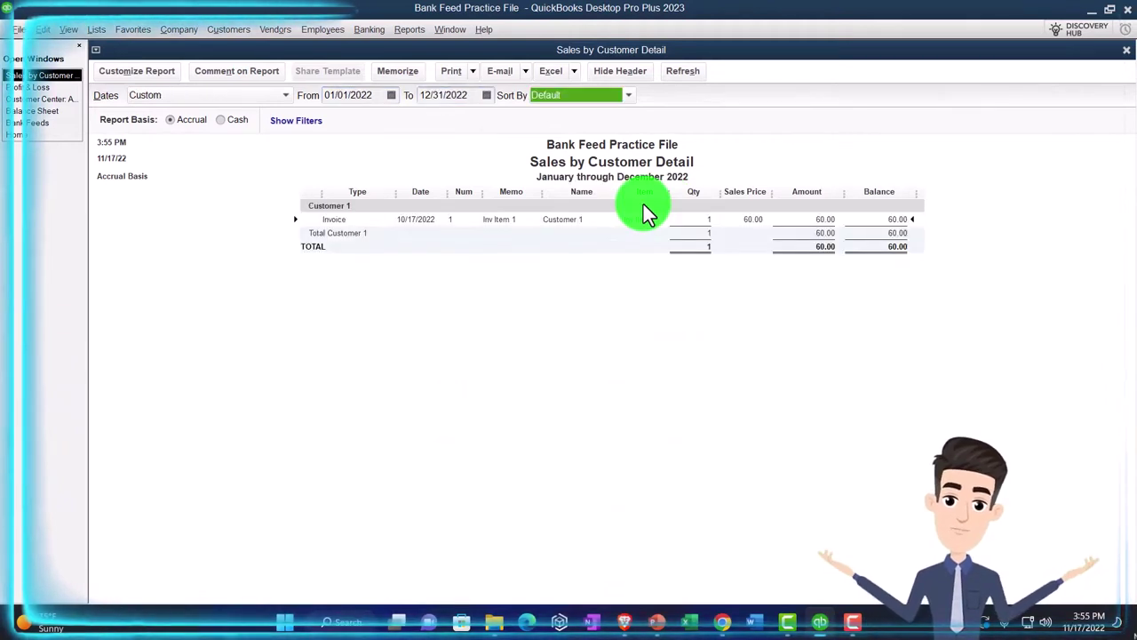
pyautogui.click(515, 316)
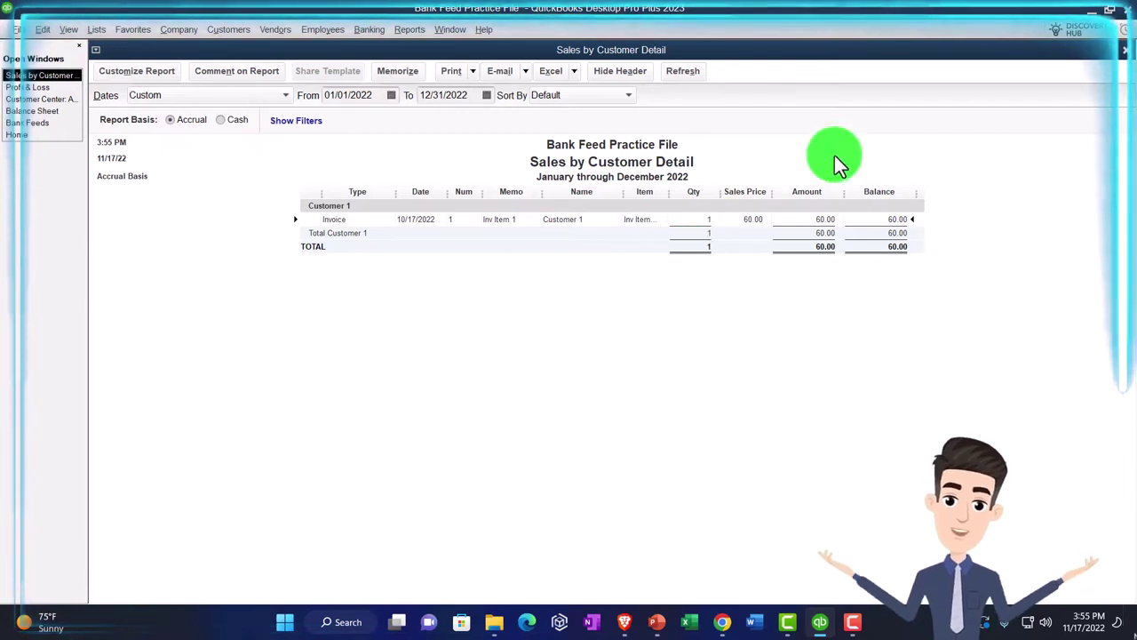
pyautogui.click(1125, 51)
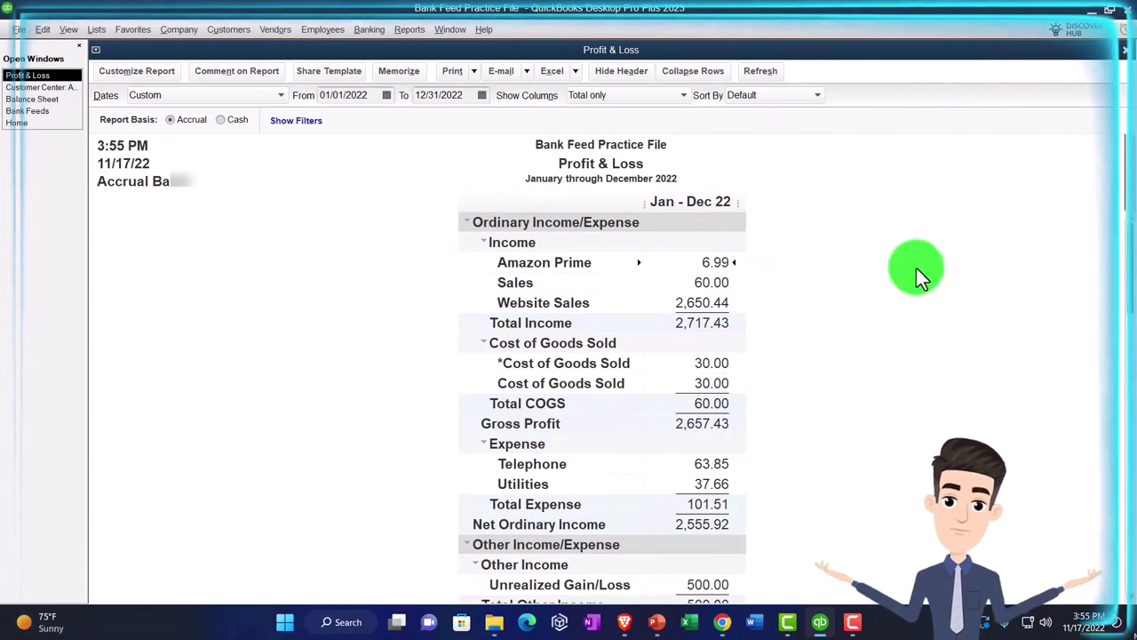
# Step: Run the Sales by Item Summary report for 01/01/2022 to 12/31/2022, review it, and close it
pyautogui.click(601, 296)
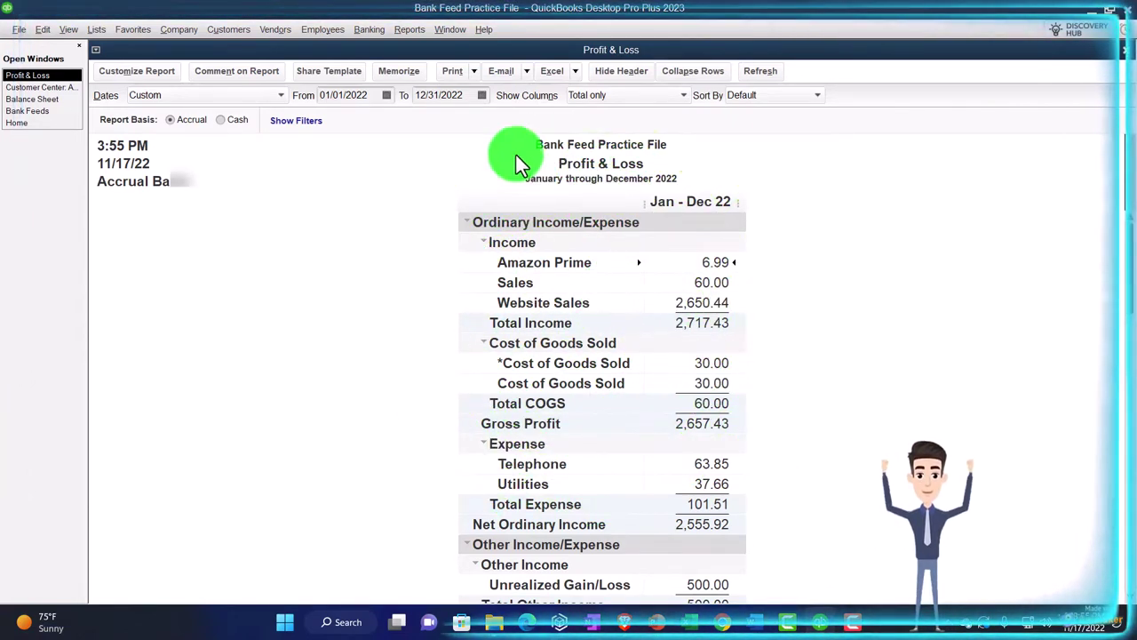
pyautogui.click(409, 29)
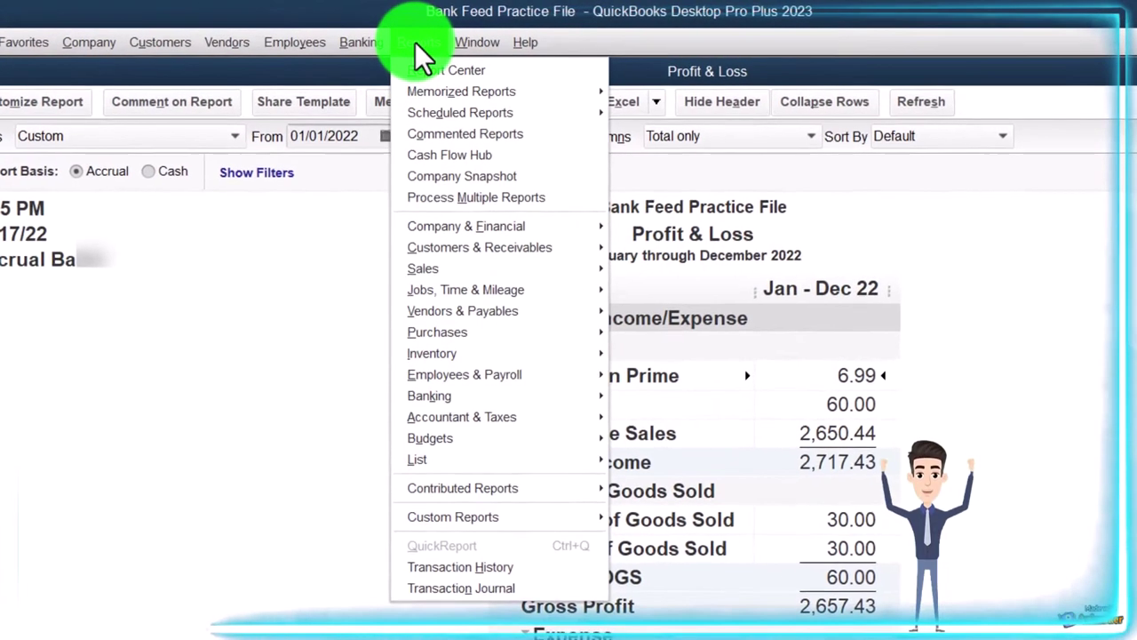
pyautogui.moveTo(468, 272)
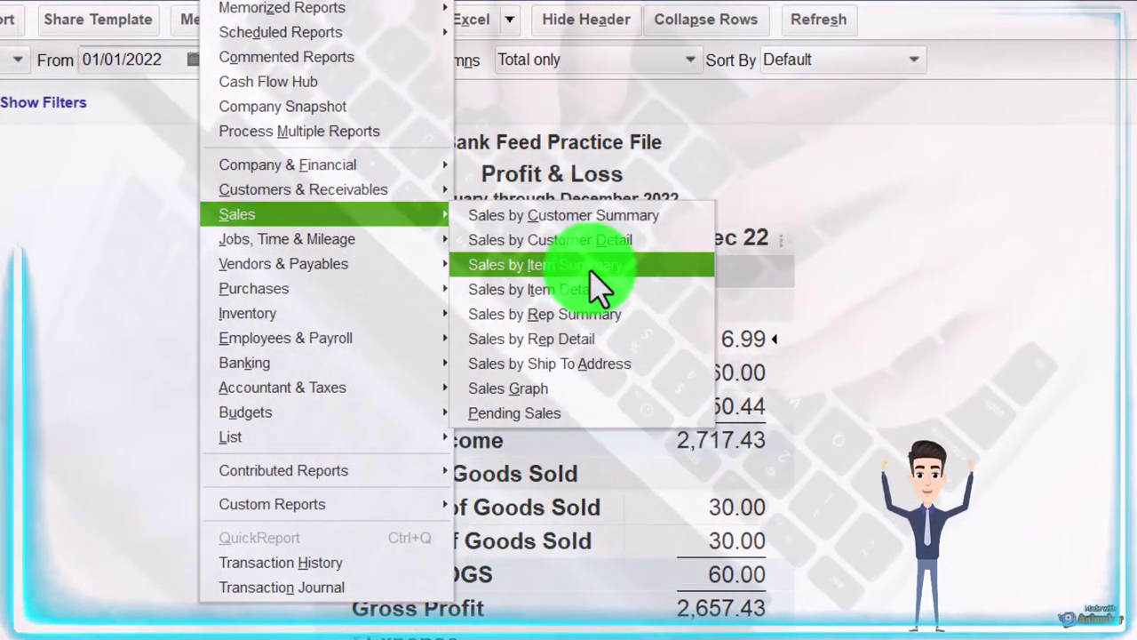
pyautogui.click(590, 270)
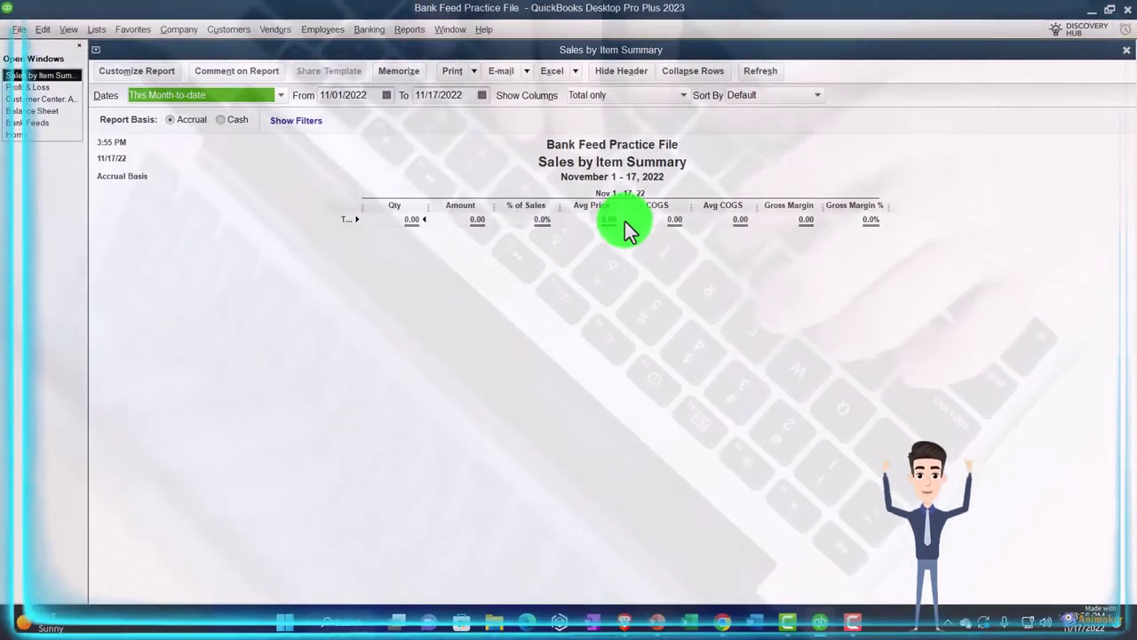
pyautogui.press('Tab')
pyautogui.write('0')
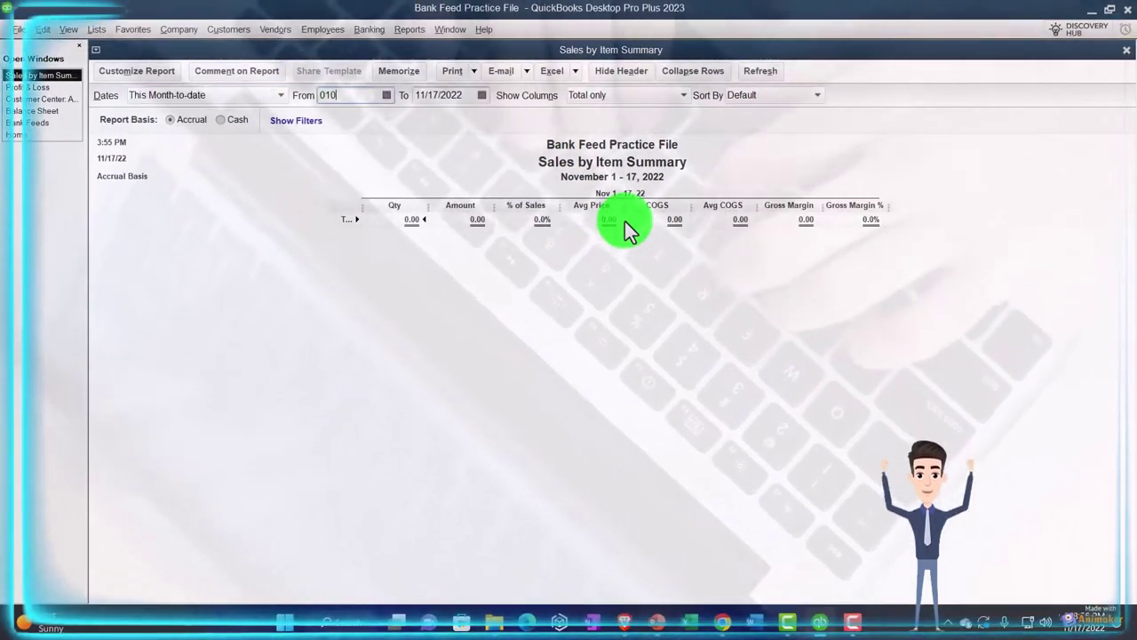
pyautogui.write('1/01/202')
pyautogui.press('Tab')
pyautogui.write('12/31/202')
pyautogui.press('Tab')
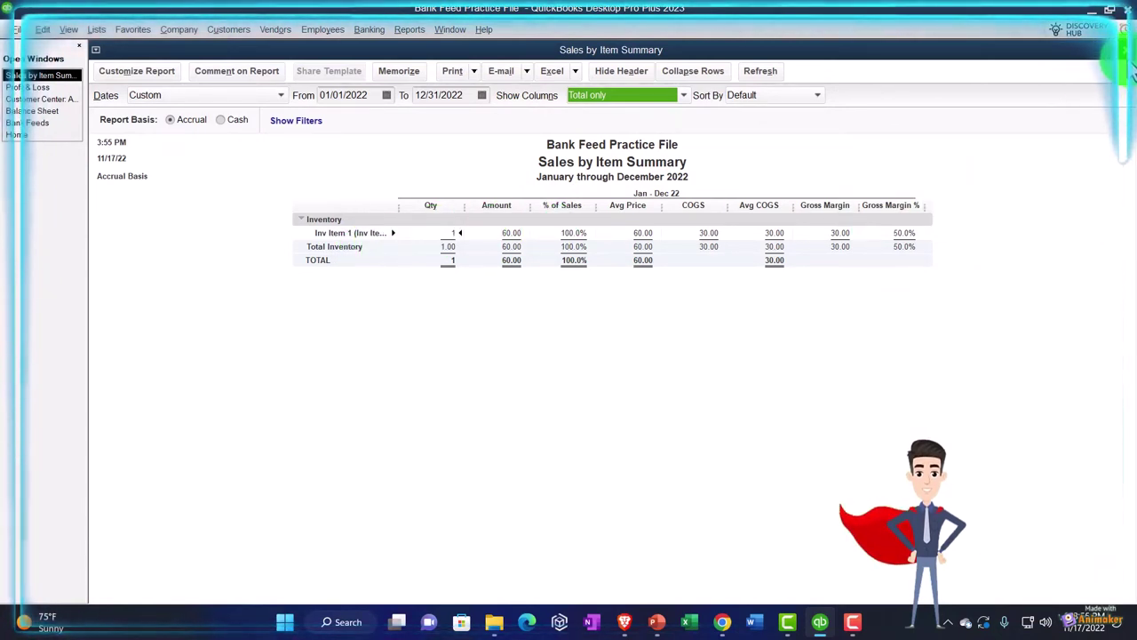
pyautogui.click(1125, 51)
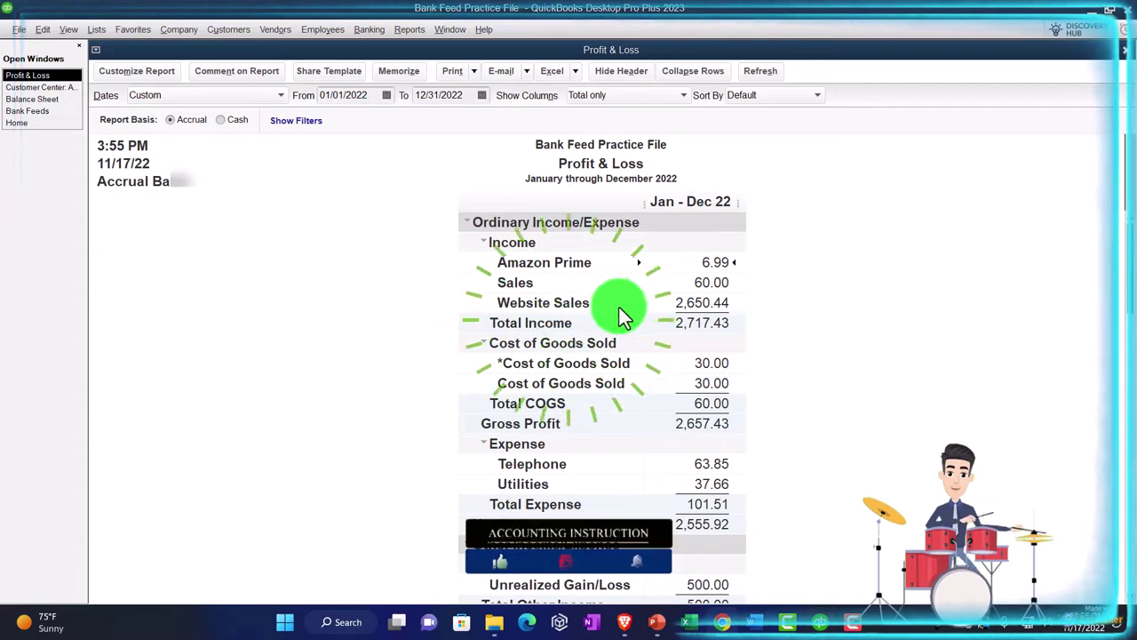
# Step: Enter Google YouTube as the payee of the 10/21/2022 GOOGLE YOUTUBE_PA deposit among the unrecognized bank feed transactions
pyautogui.click(46, 109)
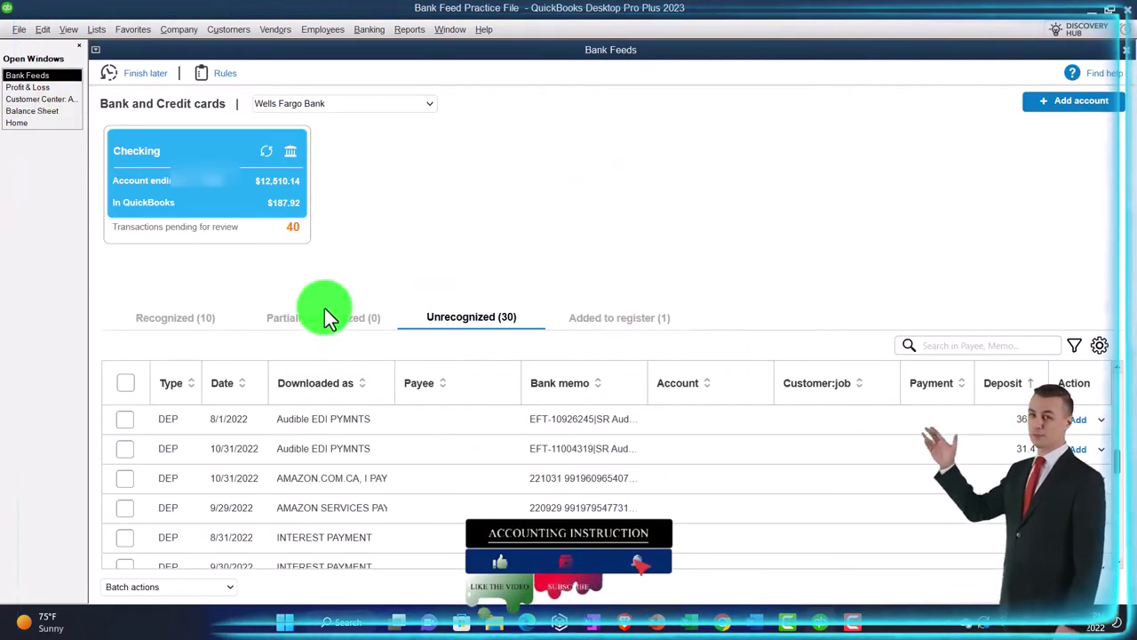
pyautogui.scroll(5, 462, 502)
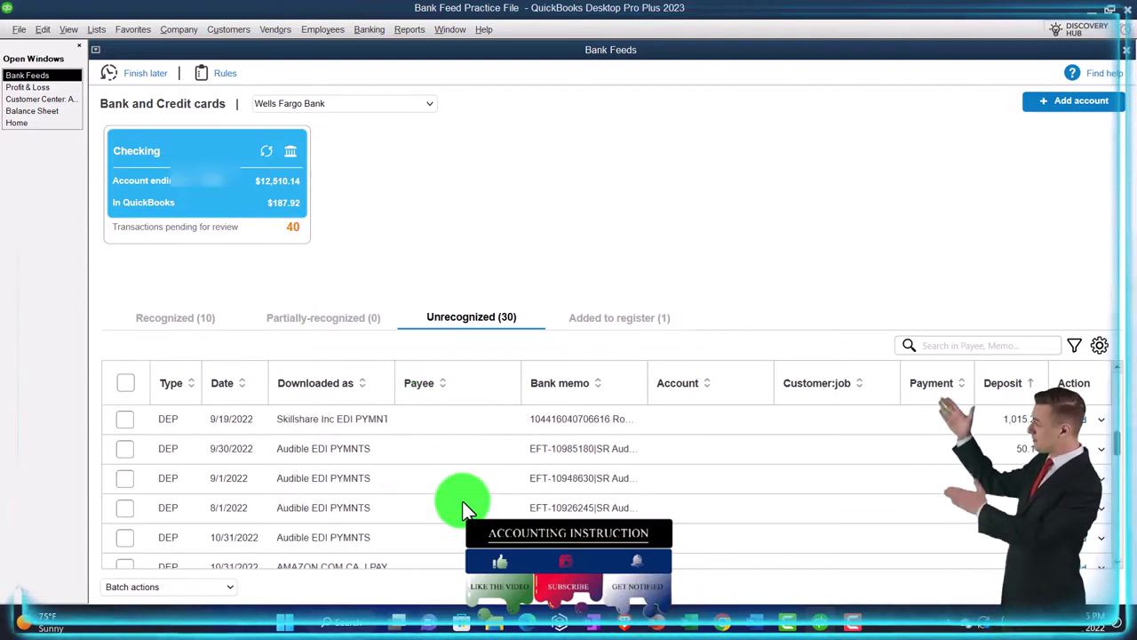
pyautogui.scroll(-1, 464, 509)
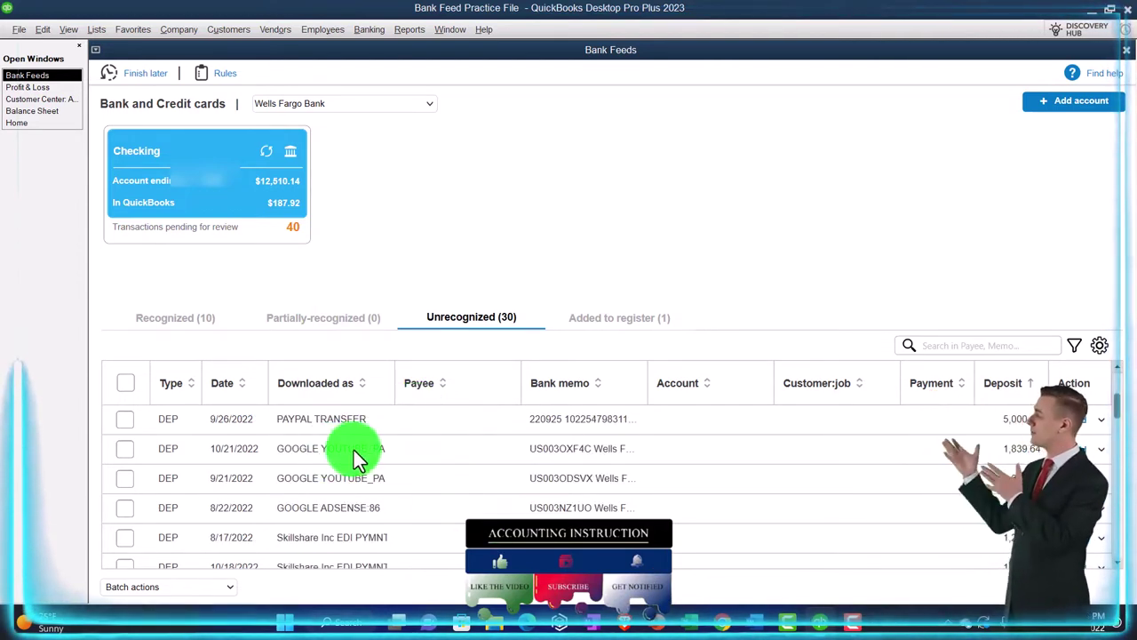
pyautogui.moveTo(445, 448)
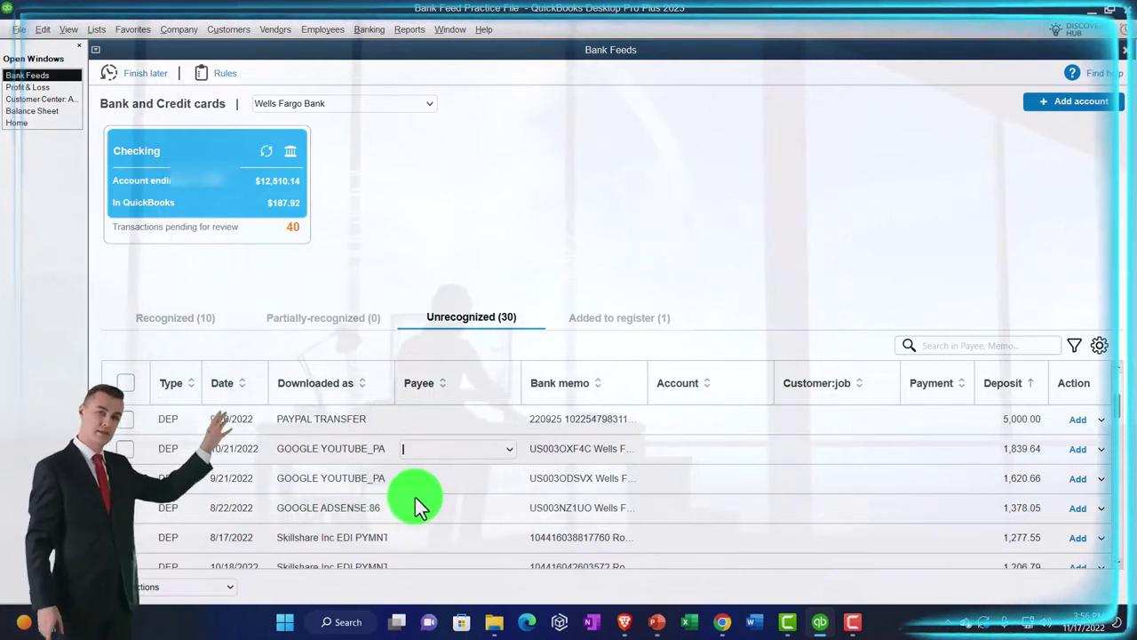
pyautogui.click(436, 521)
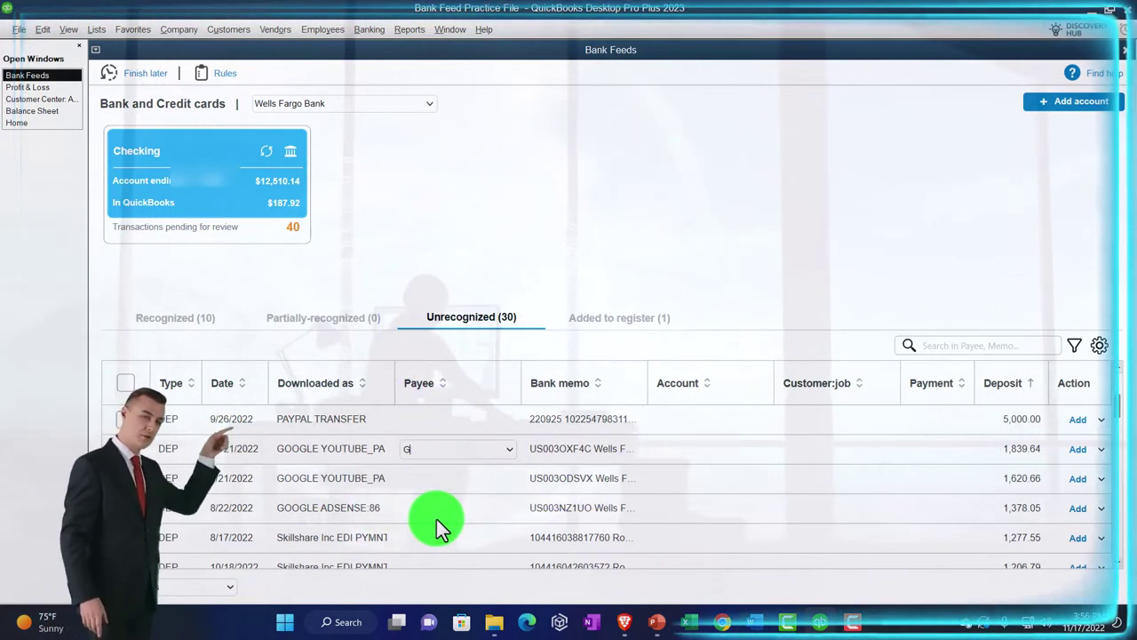
pyautogui.write('Google You')
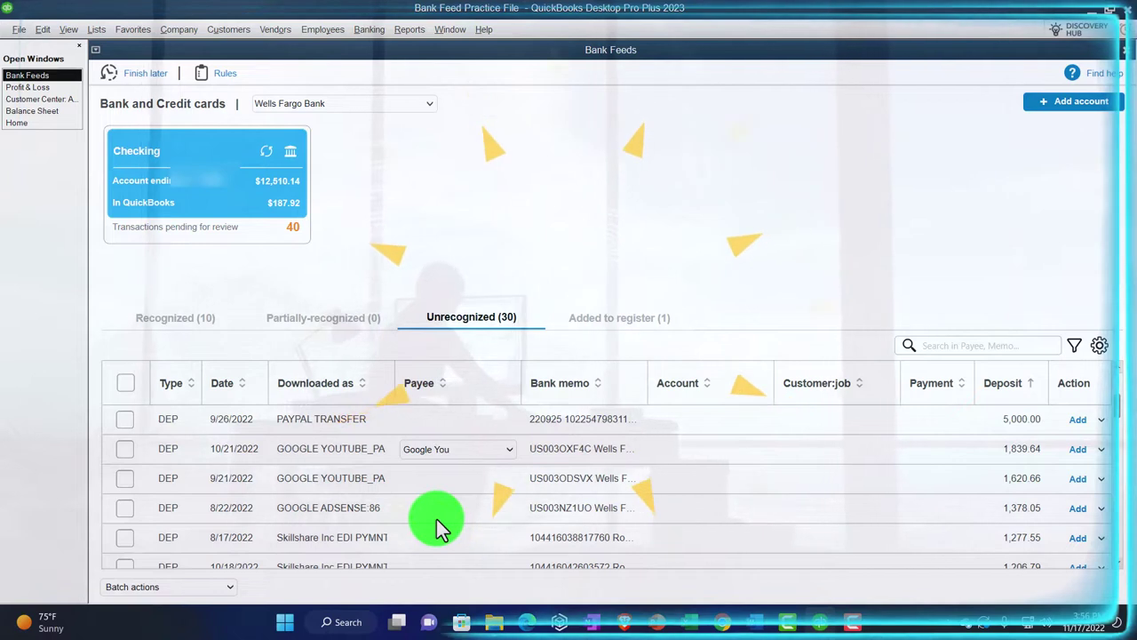
pyautogui.write('Tube')
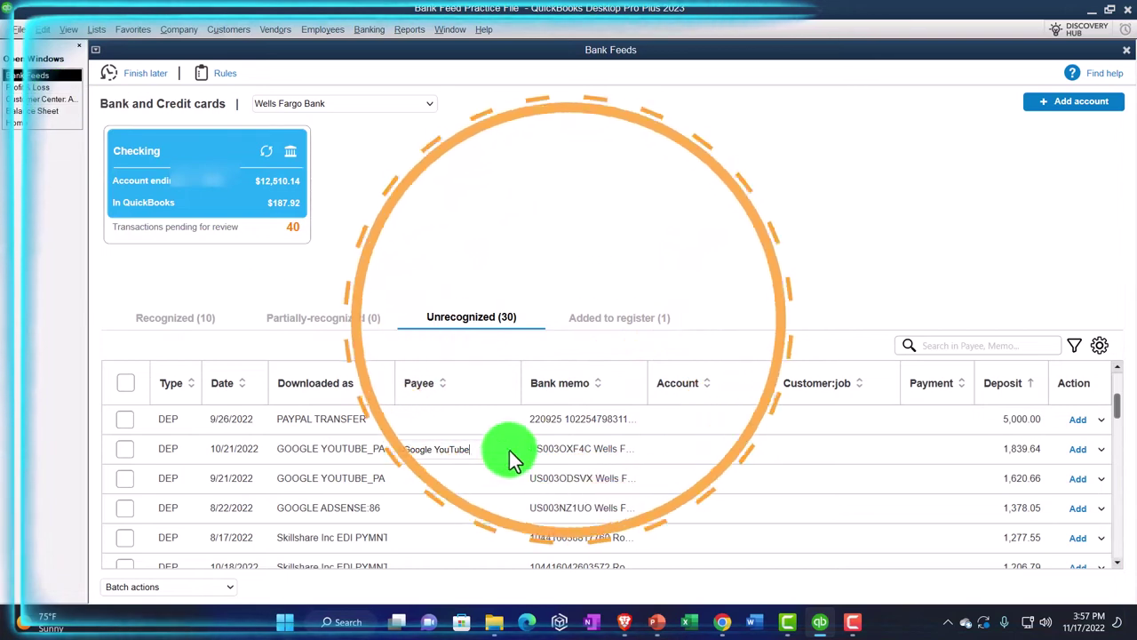
pyautogui.click(475, 448)
pyautogui.click(475, 447)
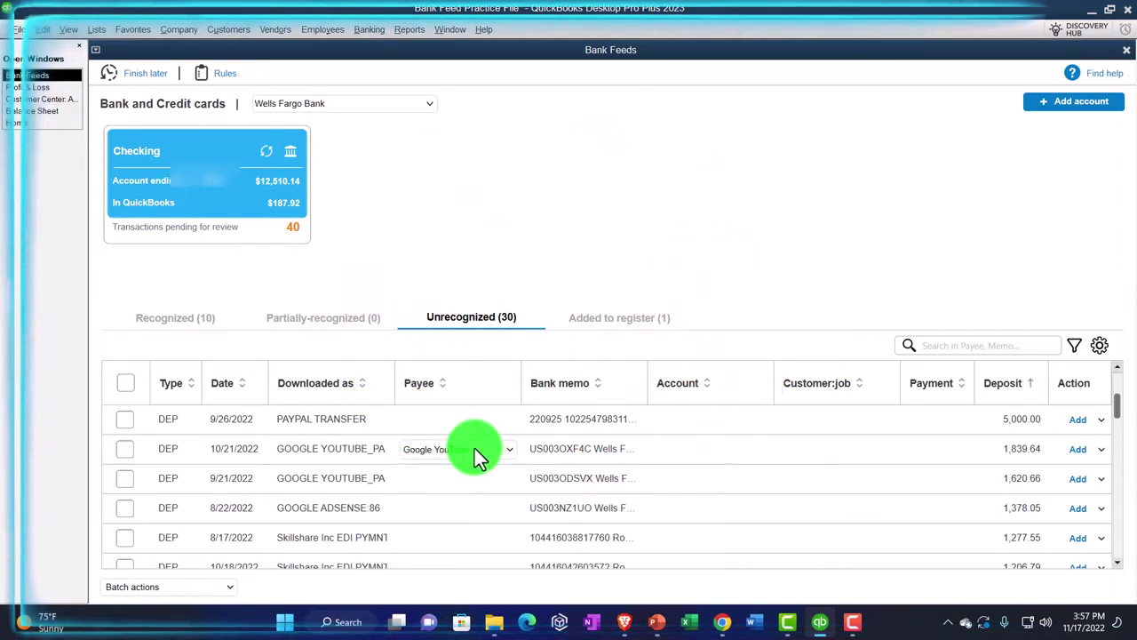
# Step: Quick-add Google YouTube to the name list as a customer
pyautogui.press('Tab')
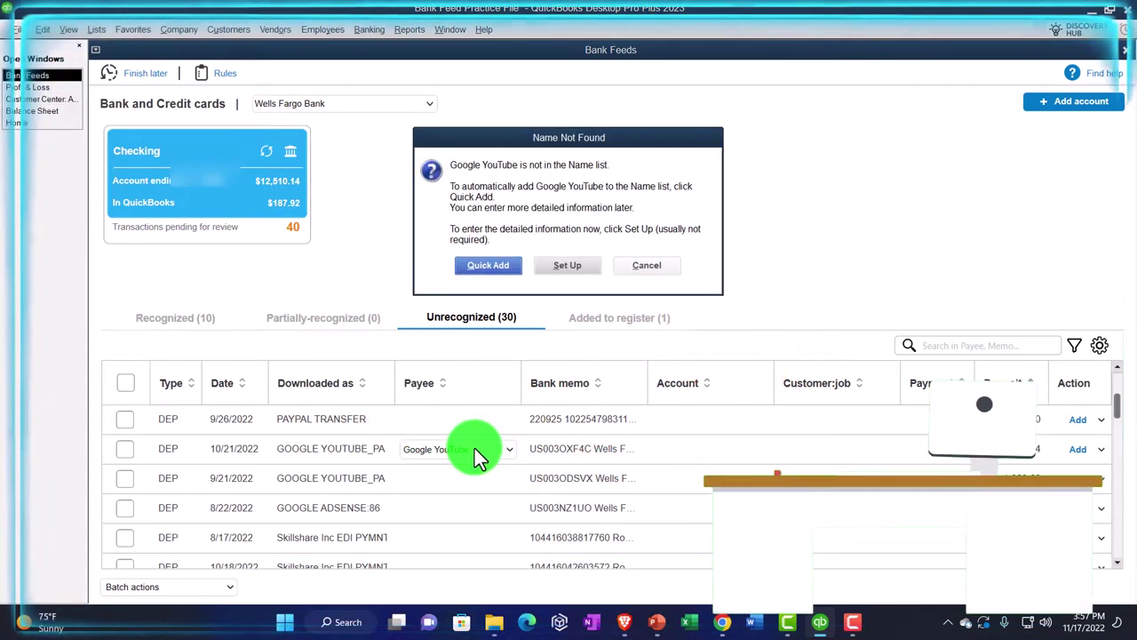
pyautogui.click(492, 268)
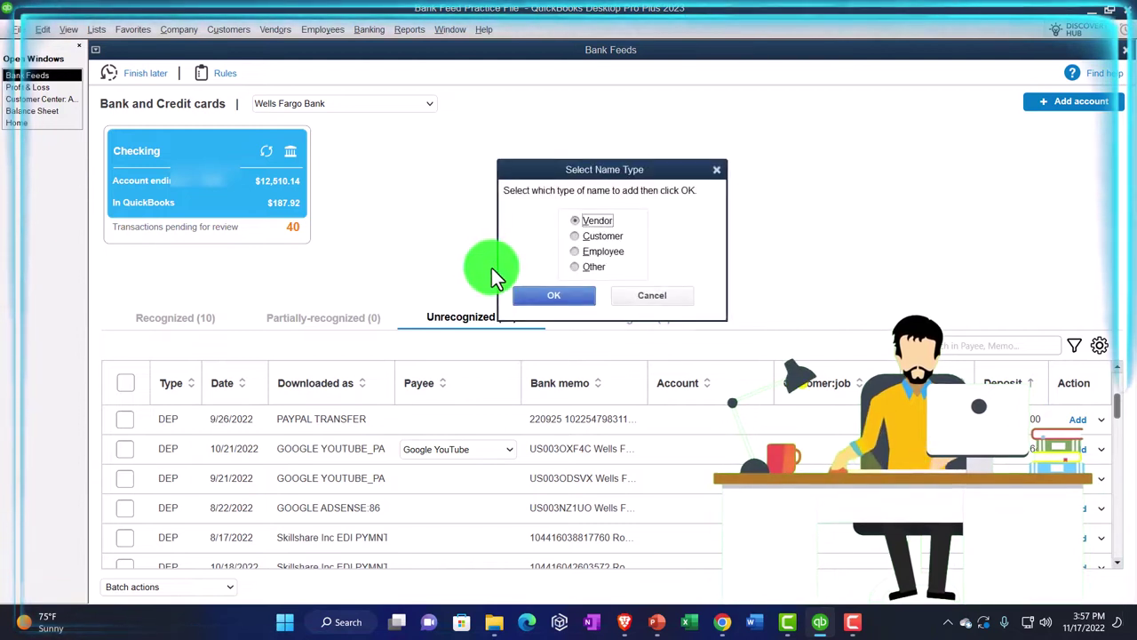
pyautogui.click(575, 236)
pyautogui.click(569, 293)
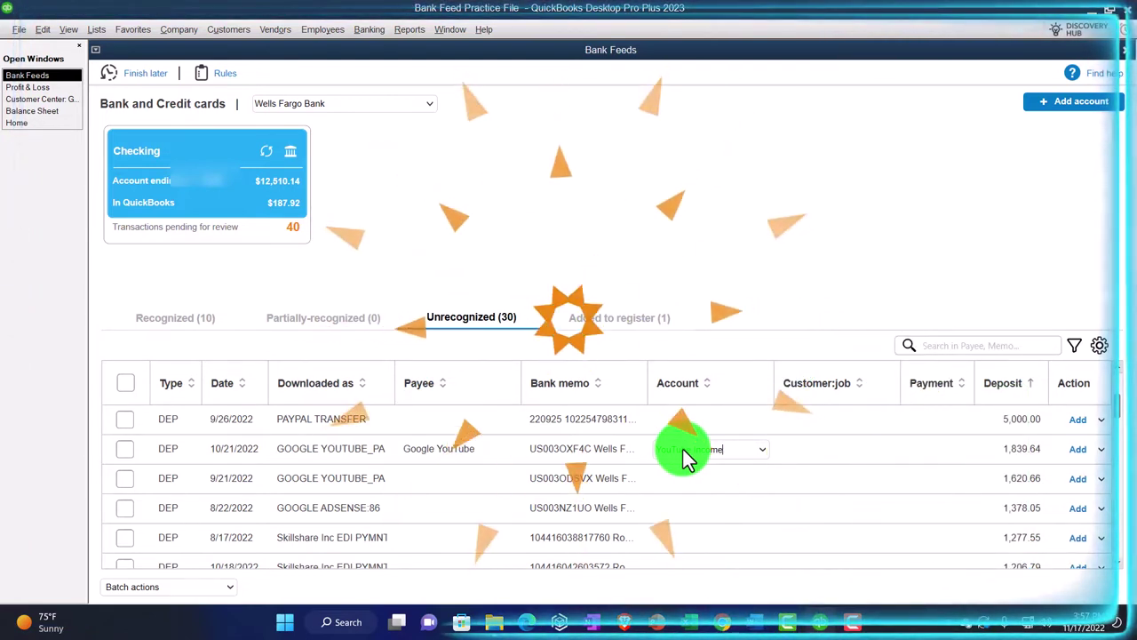
# Step: Assign the deposit to YouTube Income, setting it up as a new account of type Income
pyautogui.press('Tab')
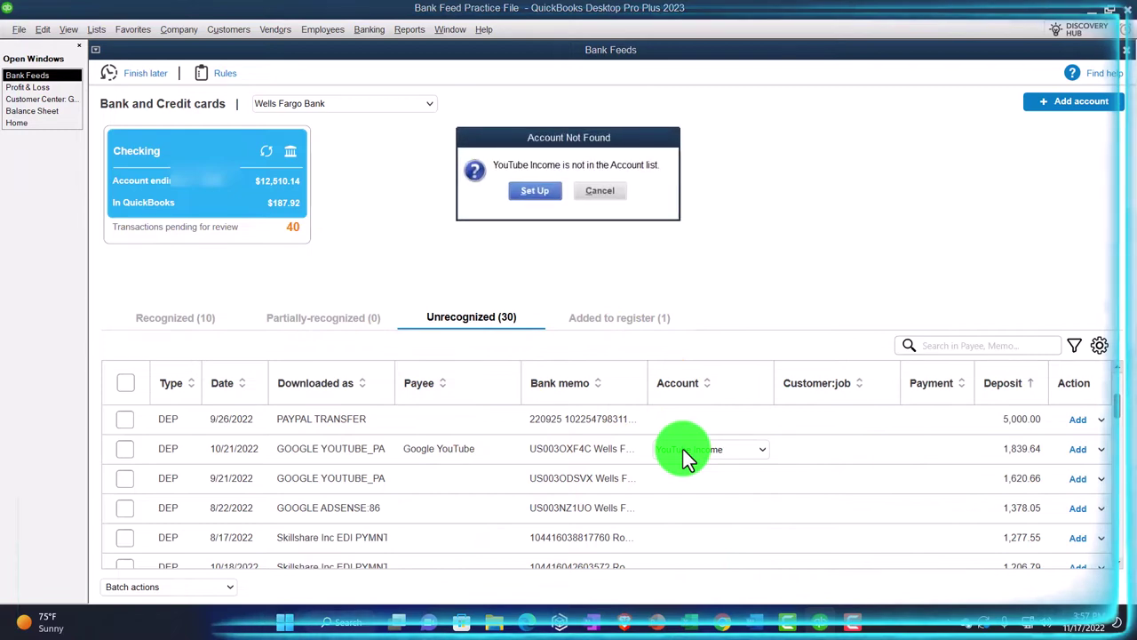
pyautogui.click(538, 194)
pyautogui.click(701, 86)
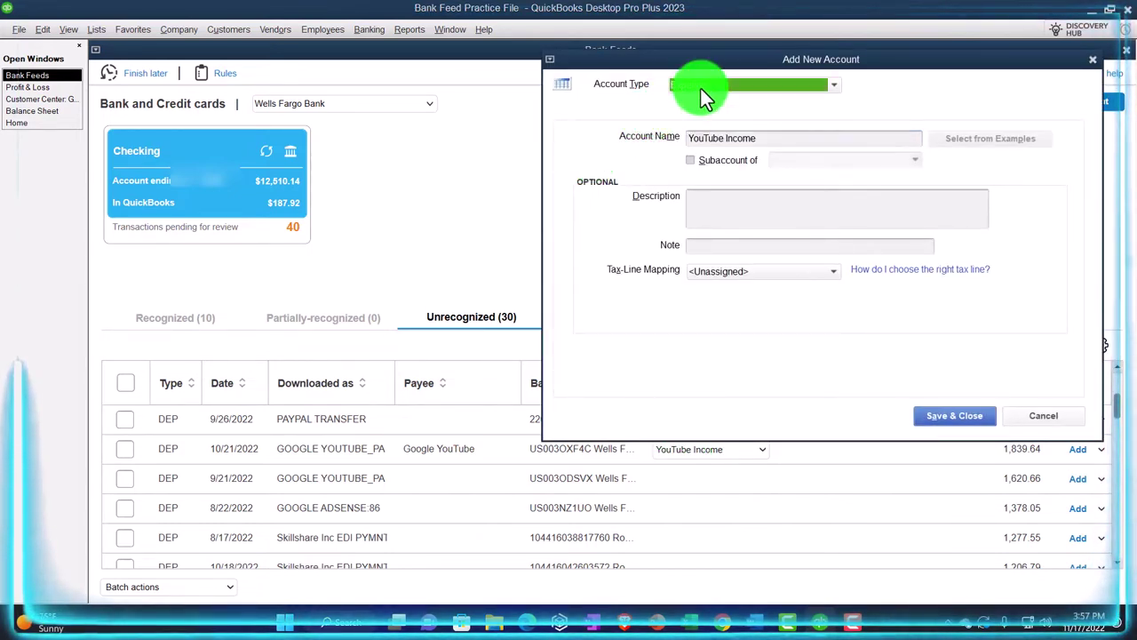
pyautogui.click(701, 88)
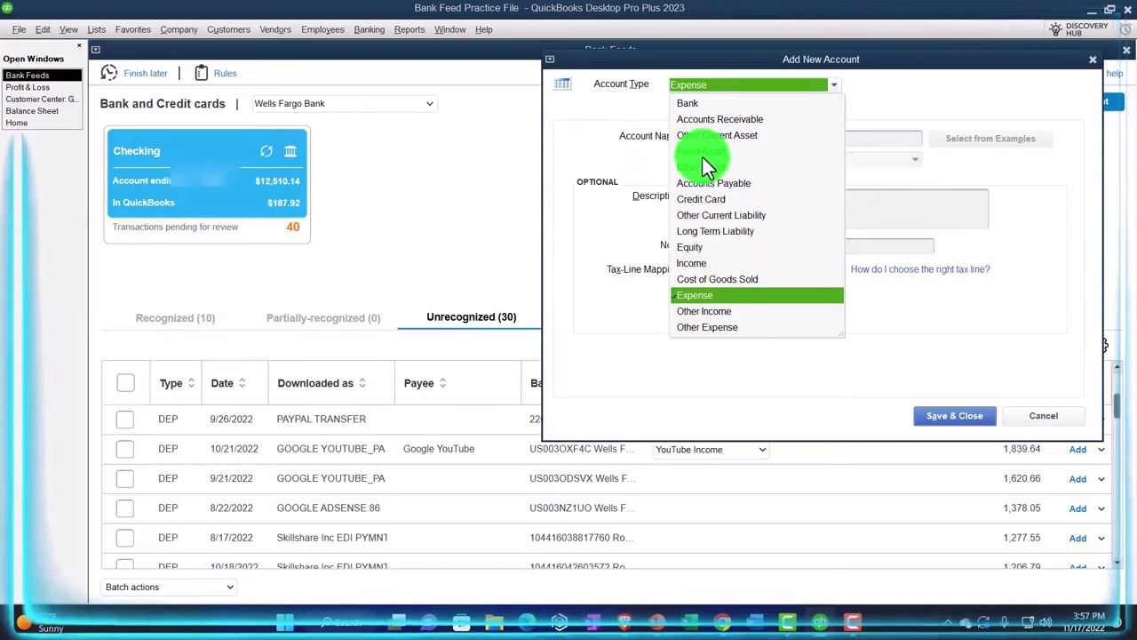
pyautogui.click(697, 262)
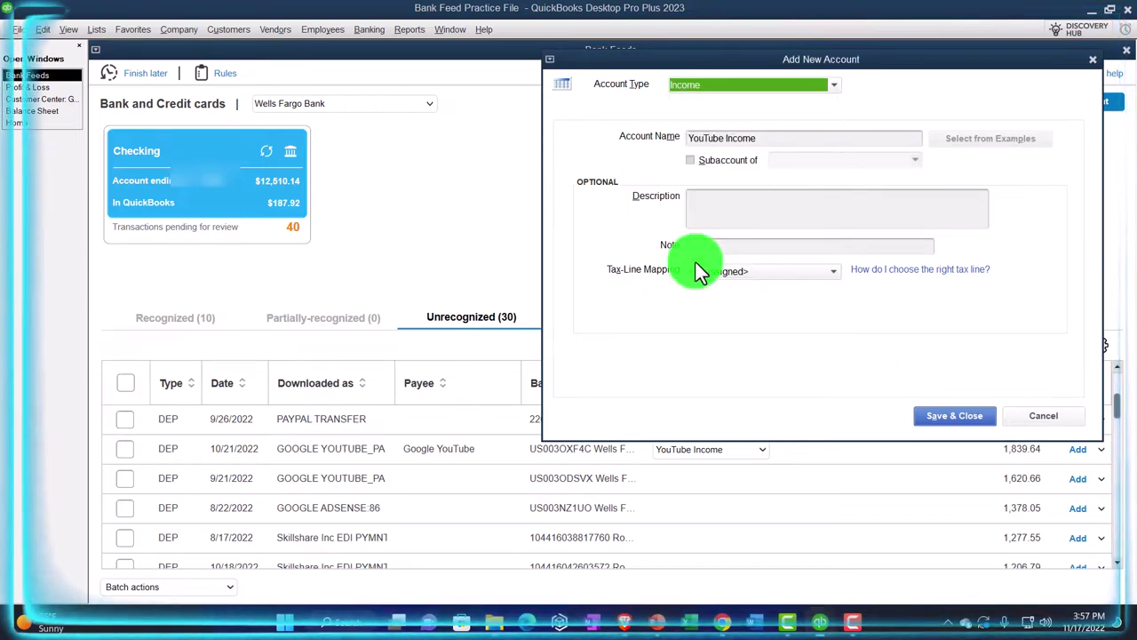
pyautogui.click(939, 416)
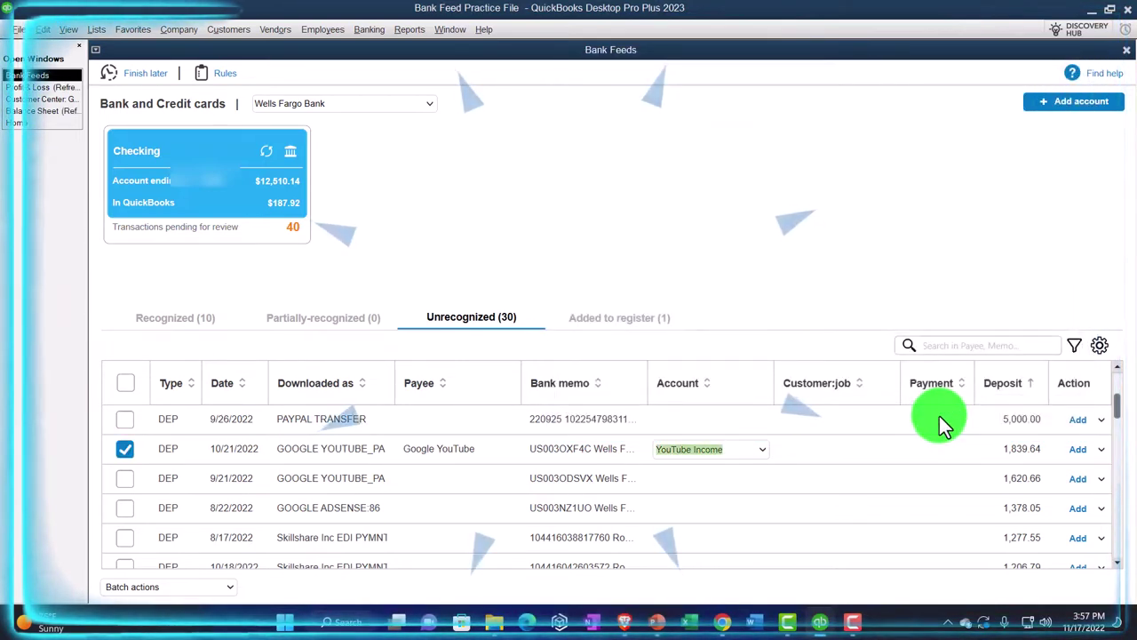
# Step: Open the deposit's additional details and start a rule from this transaction, naming it Google YouTube
pyautogui.click(1102, 450)
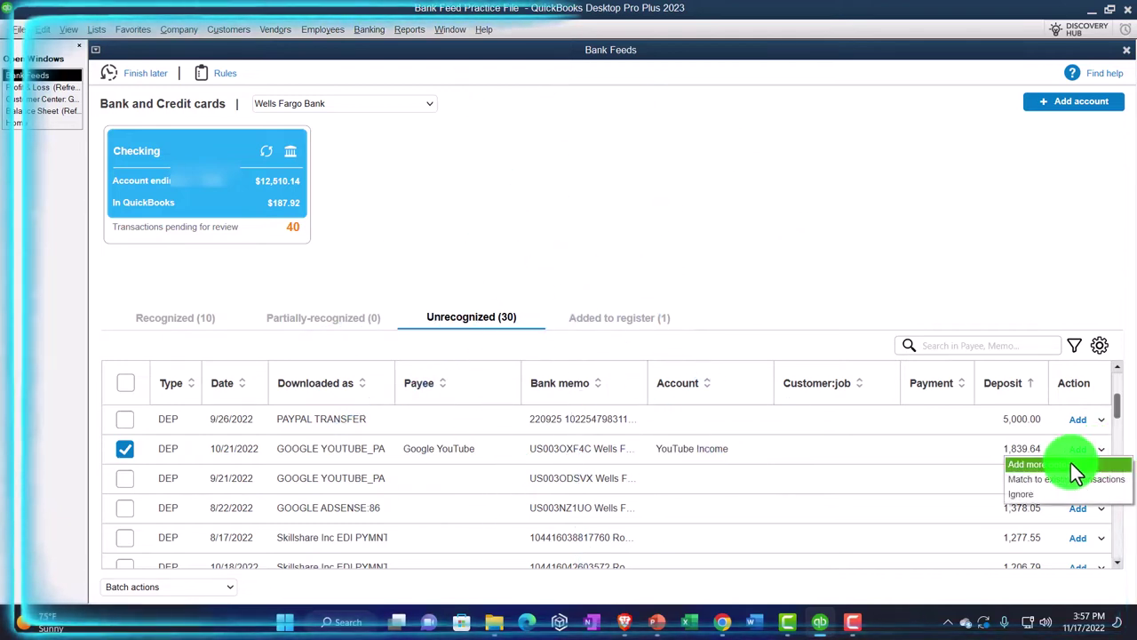
pyautogui.click(1072, 463)
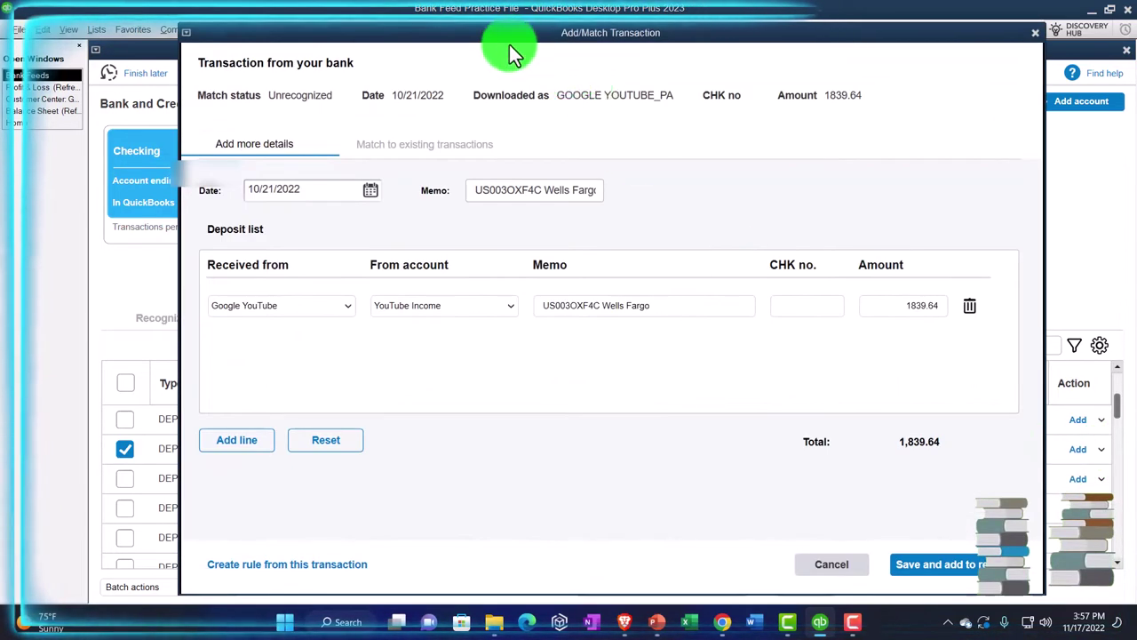
pyautogui.moveTo(509, 44); pyautogui.dragTo(583, 41)
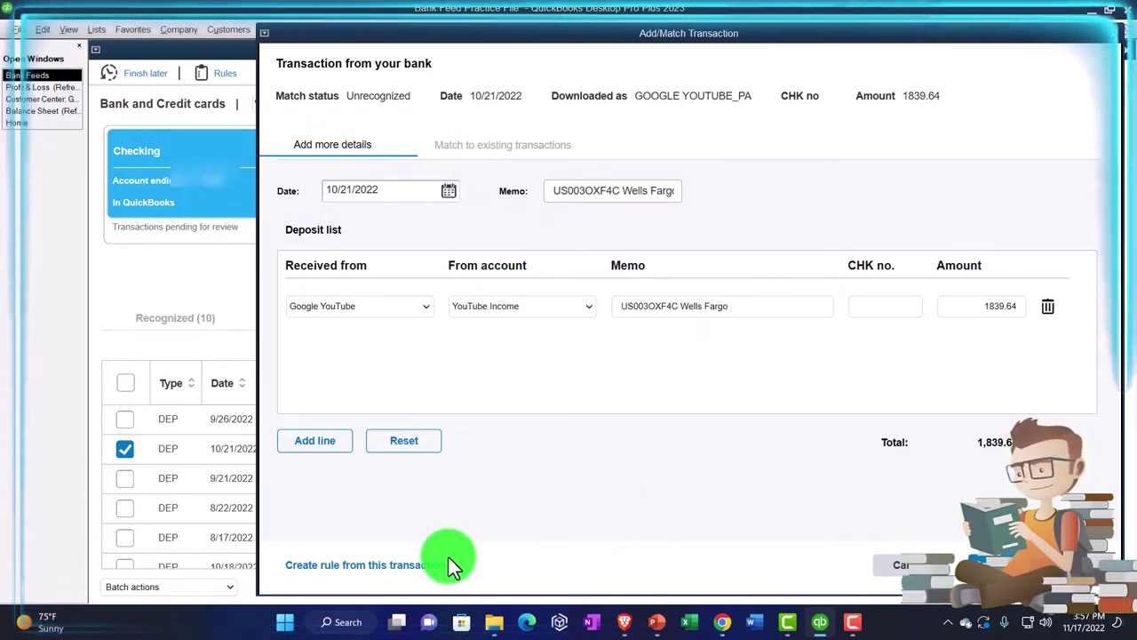
pyautogui.click(423, 573)
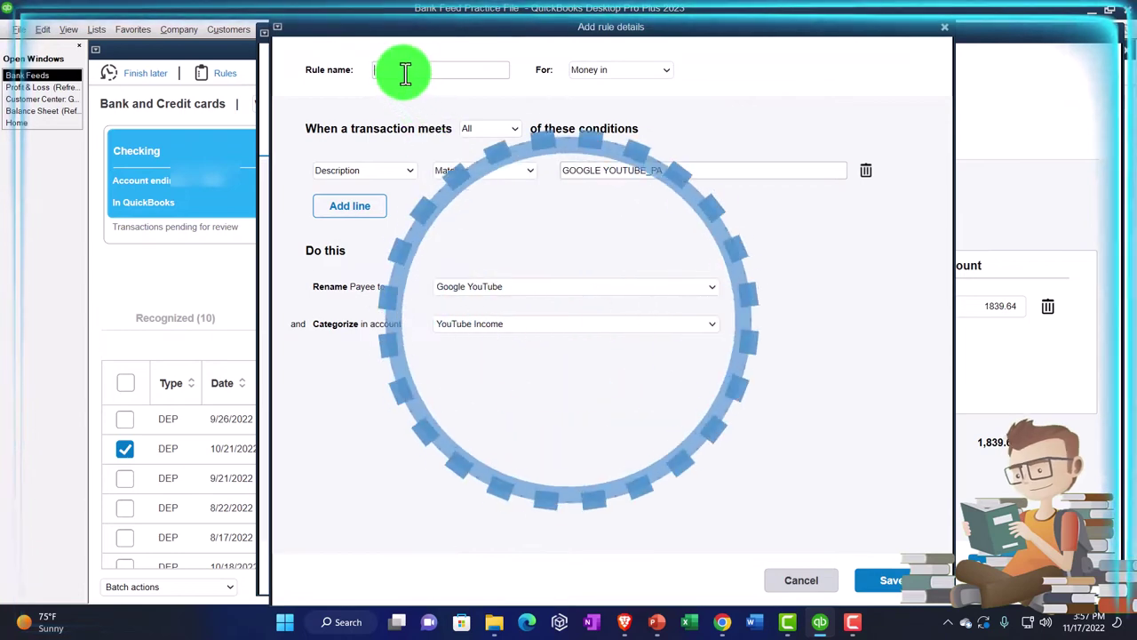
pyautogui.click(405, 71)
pyautogui.write('Google')
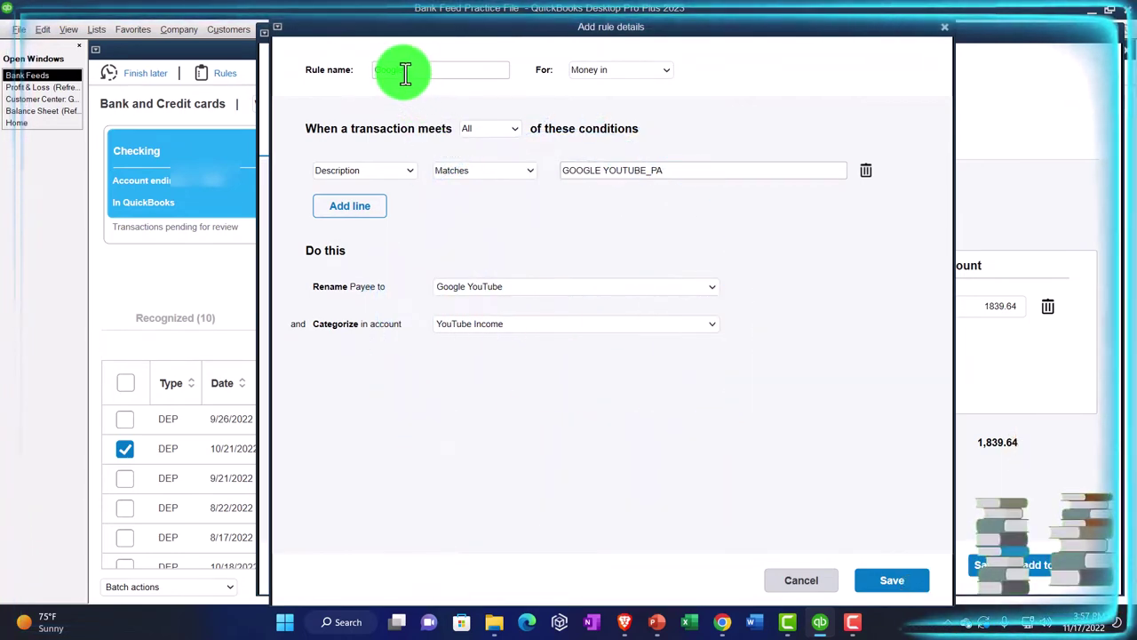
pyautogui.write(' YouTube')
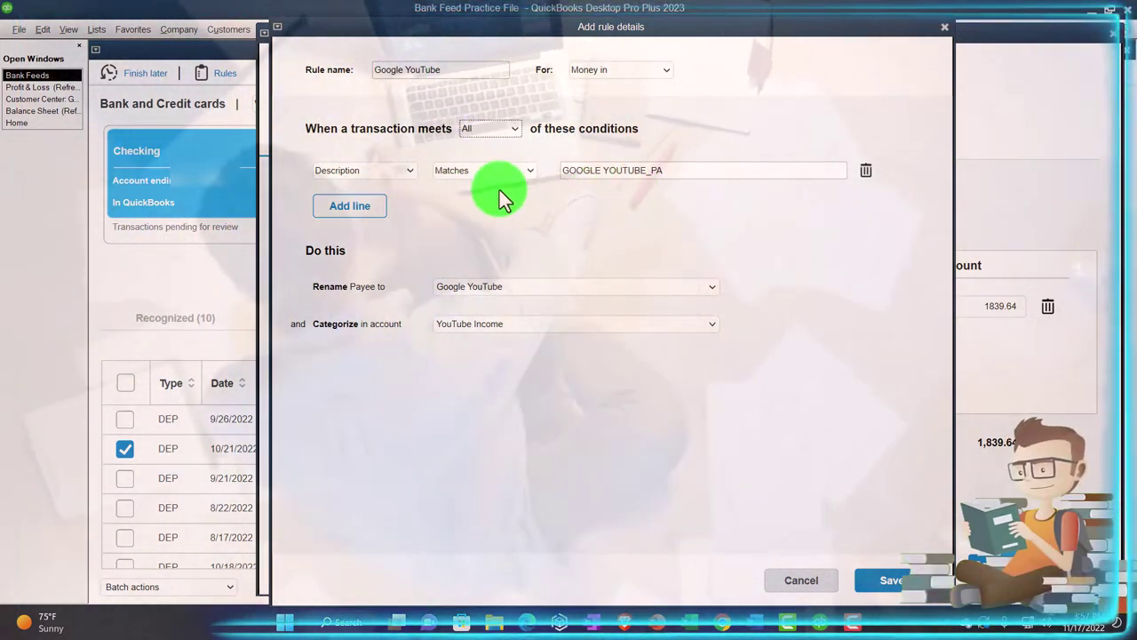
# Step: Set the rule's condition so that the description contains GOOGLE YOUTUBE
pyautogui.click(408, 172)
pyautogui.click(510, 176)
pyautogui.click(511, 177)
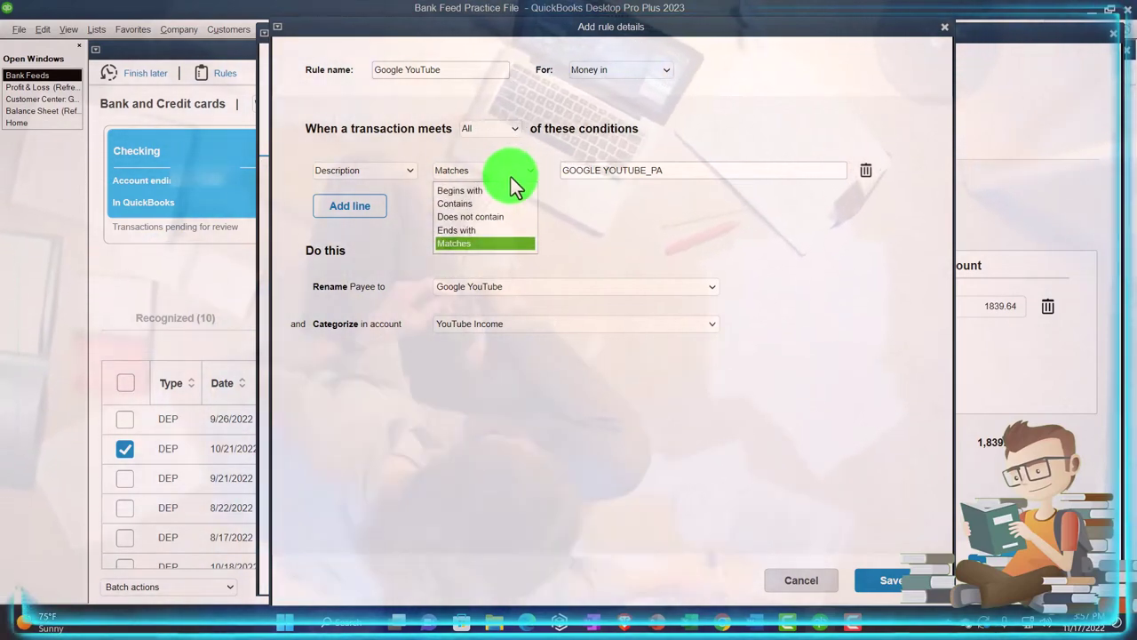
pyautogui.click(482, 205)
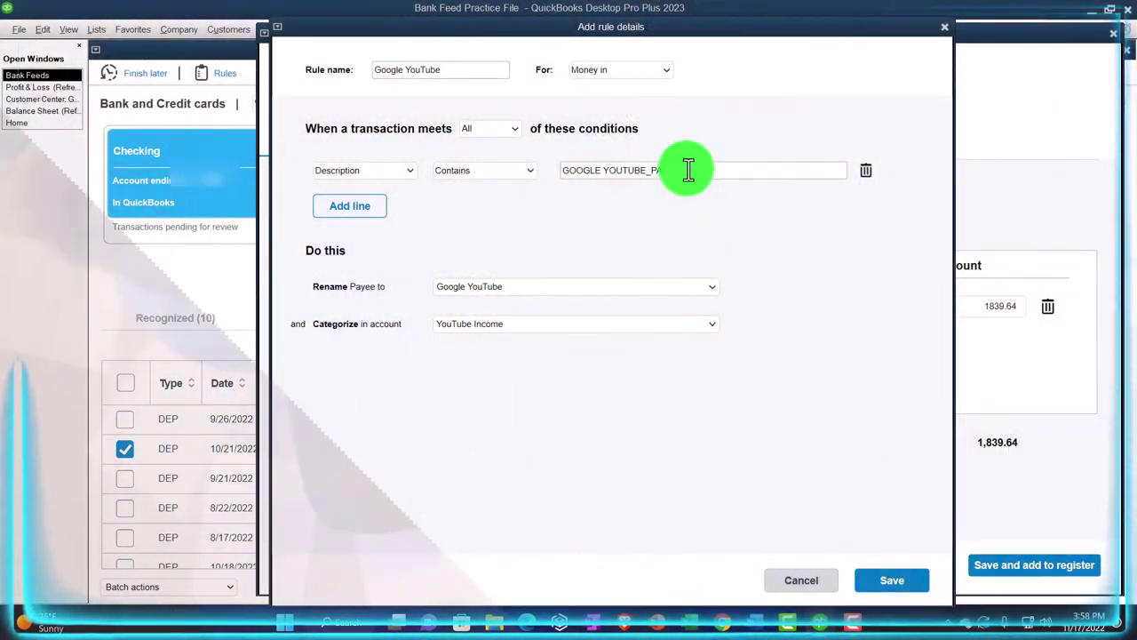
pyautogui.click(689, 170)
pyautogui.press('BackSpace')
pyautogui.press('BackSpace')
pyautogui.press('BackSpace')
pyautogui.press('BackSpace')
pyautogui.press('BackSpace')
pyautogui.press('BackSpace')
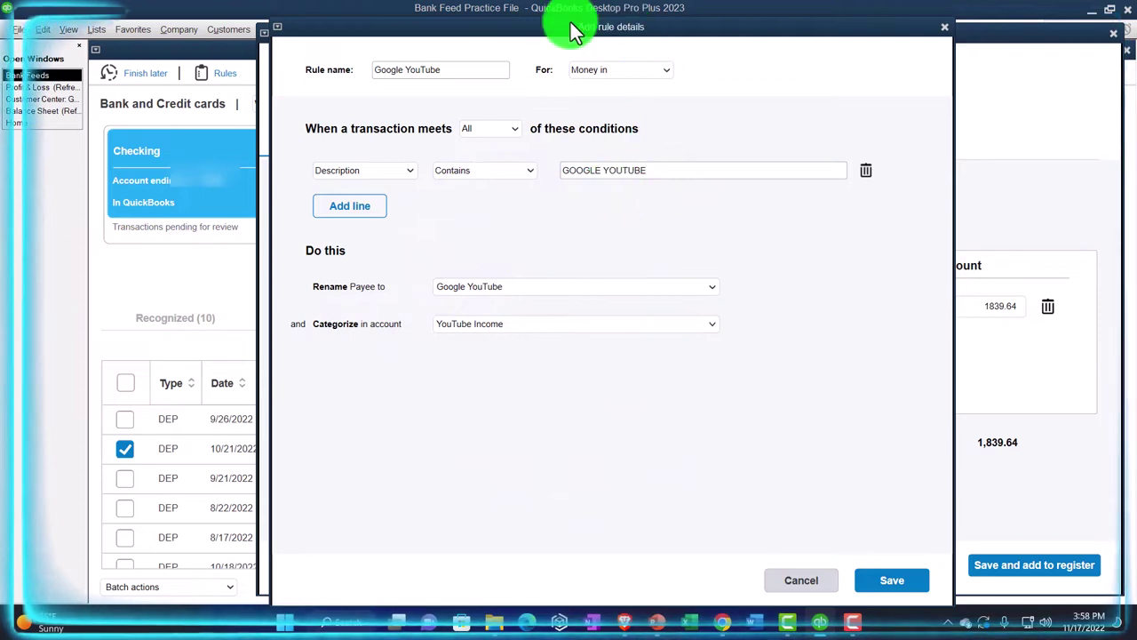
# Step: Save the Google YouTube rule and add the 10/21/2022 deposit to the register
pyautogui.moveTo(571, 26); pyautogui.dragTo(701, 231)
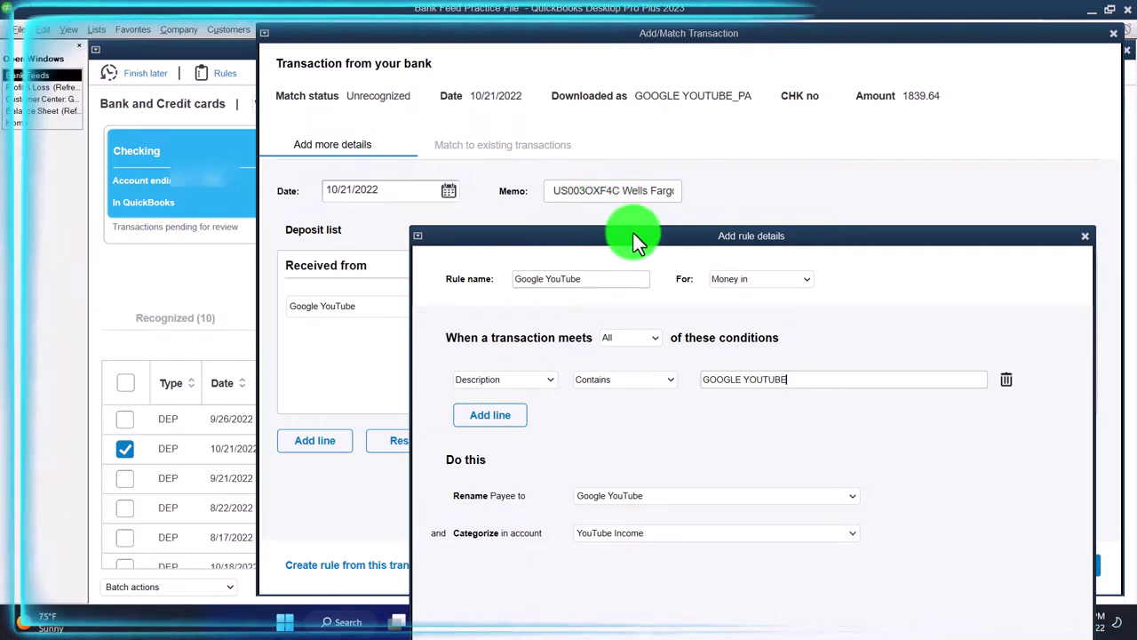
pyautogui.moveTo(633, 232); pyautogui.dragTo(632, 29)
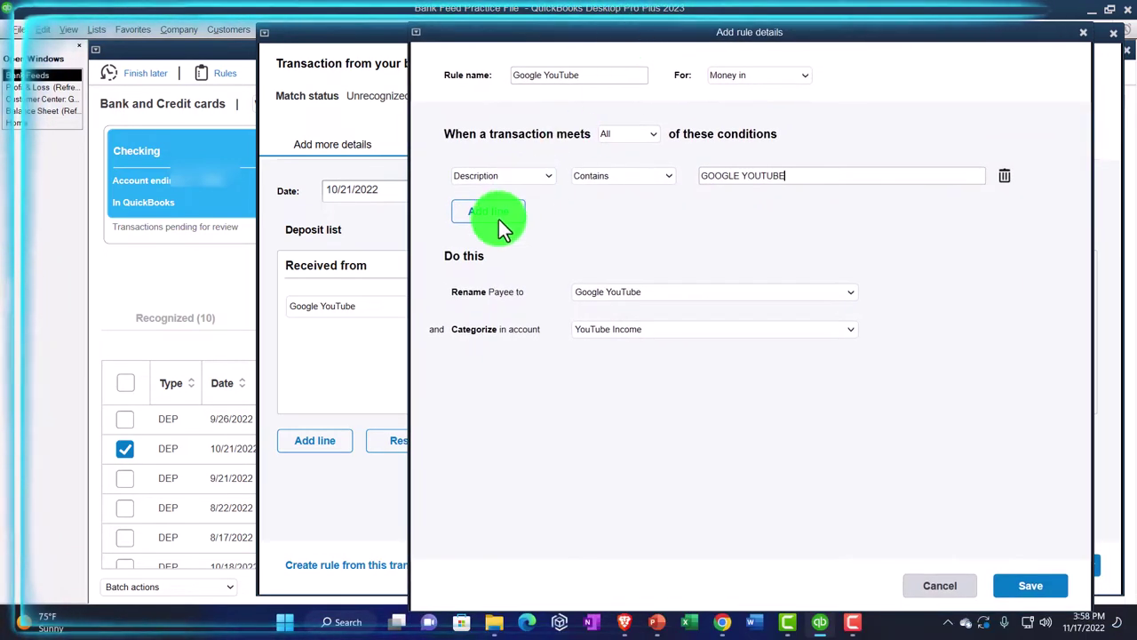
pyautogui.click(1023, 586)
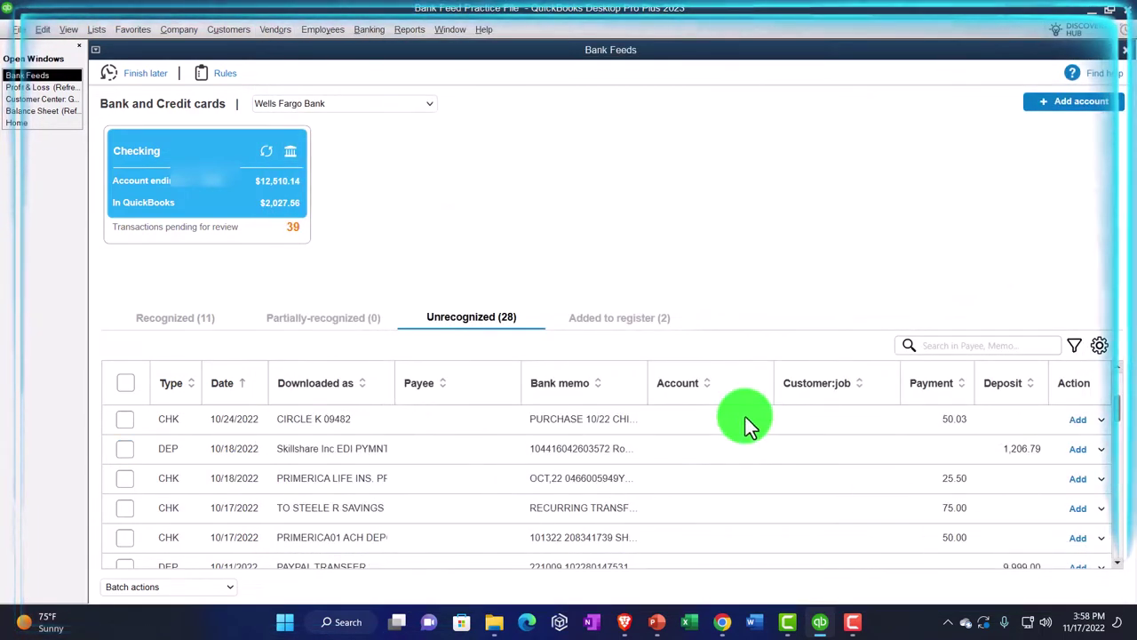
# Step: Review the transactions added to the register, and check the recognized transactions sorted by deposit from largest to smallest
pyautogui.click(603, 317)
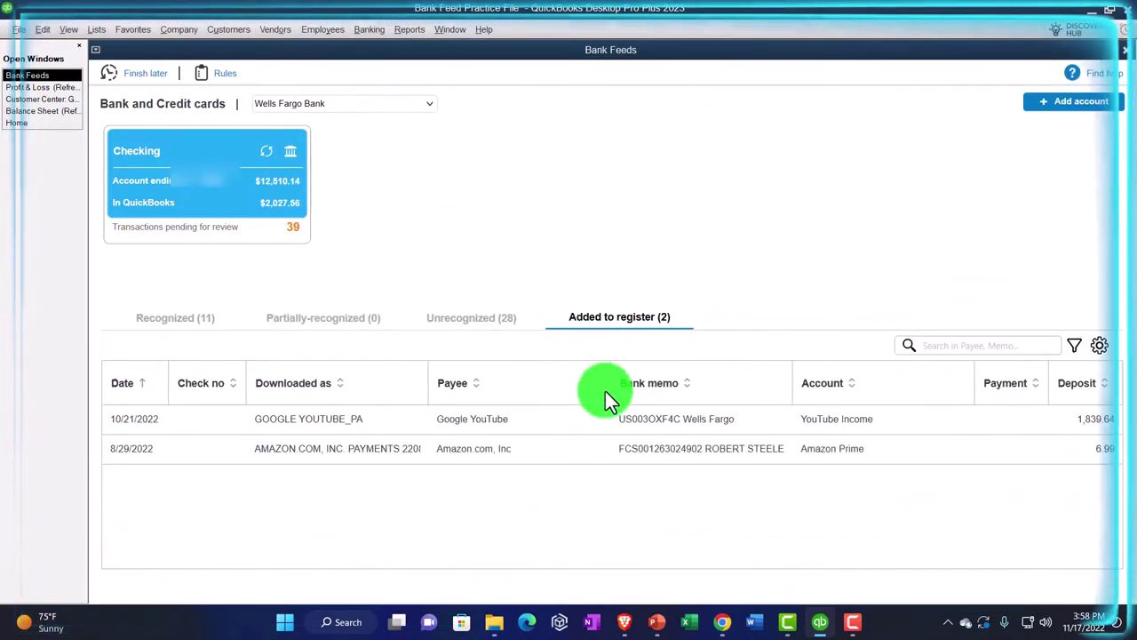
pyautogui.click(186, 317)
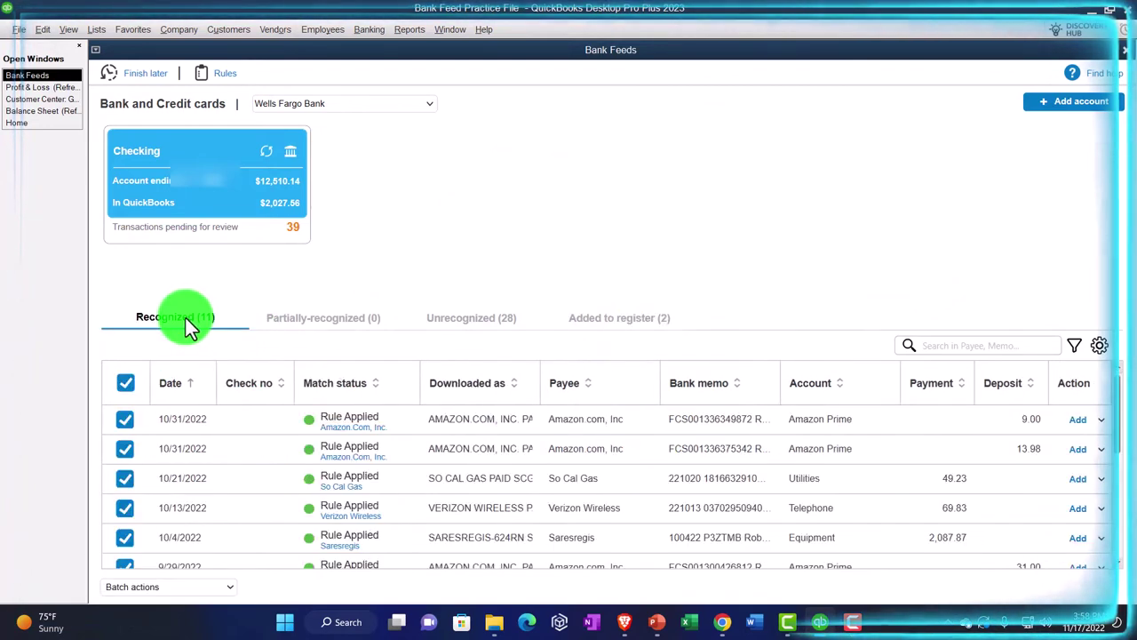
pyautogui.click(1011, 384)
pyautogui.click(1011, 383)
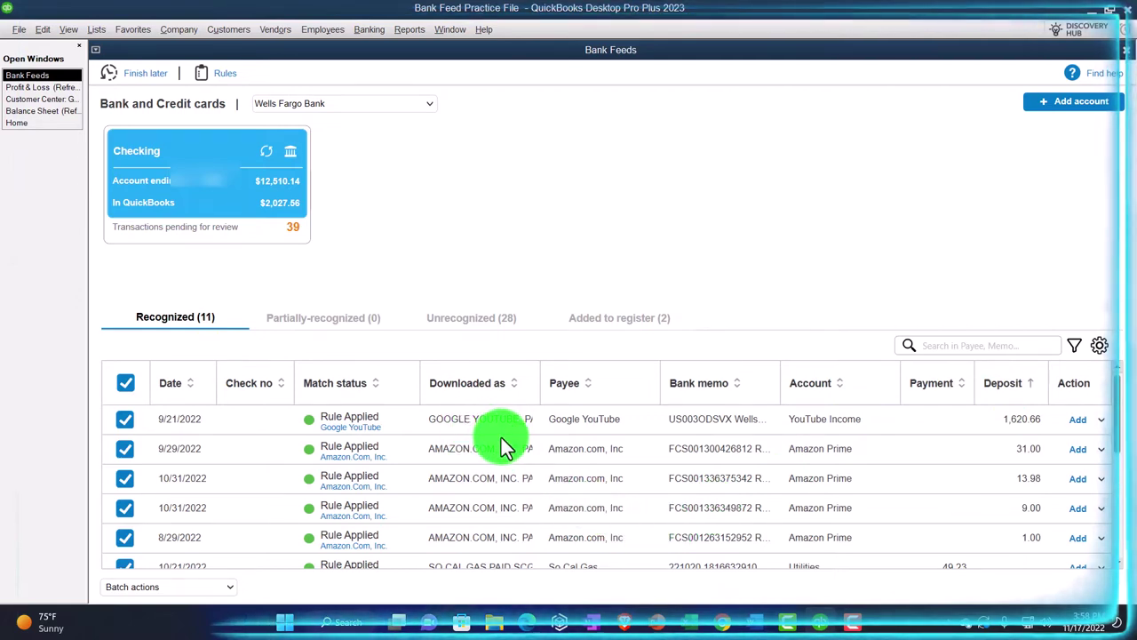
# Step: From the Balance Sheet, open the Checking account's transaction detail and filter it to the Deposit transaction type
pyautogui.click(40, 110)
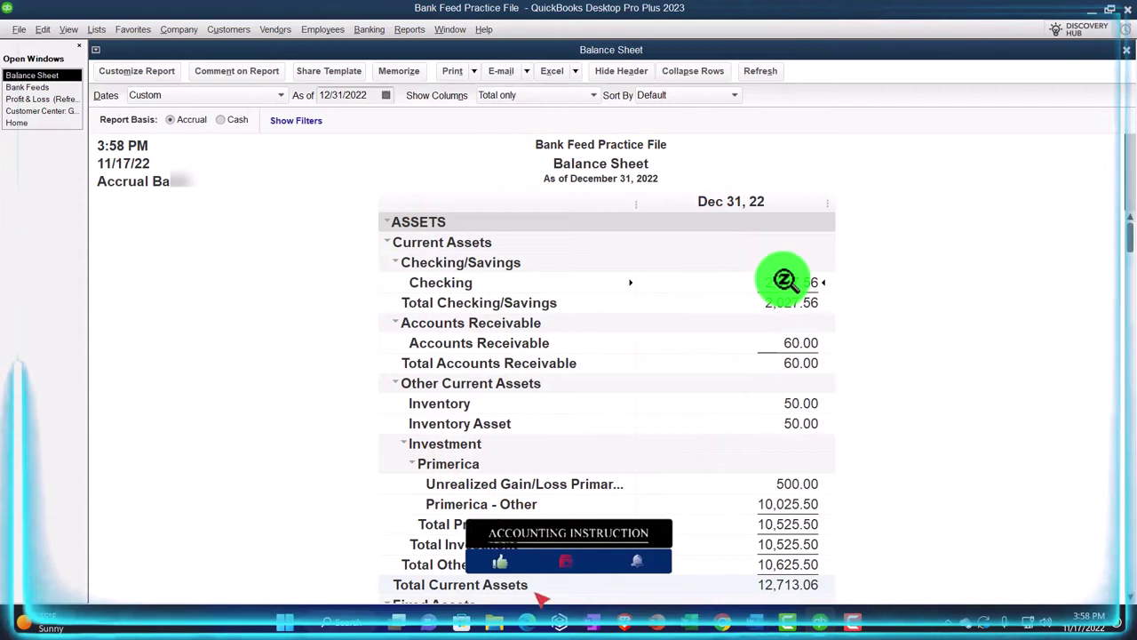
pyautogui.doubleClick(785, 281)
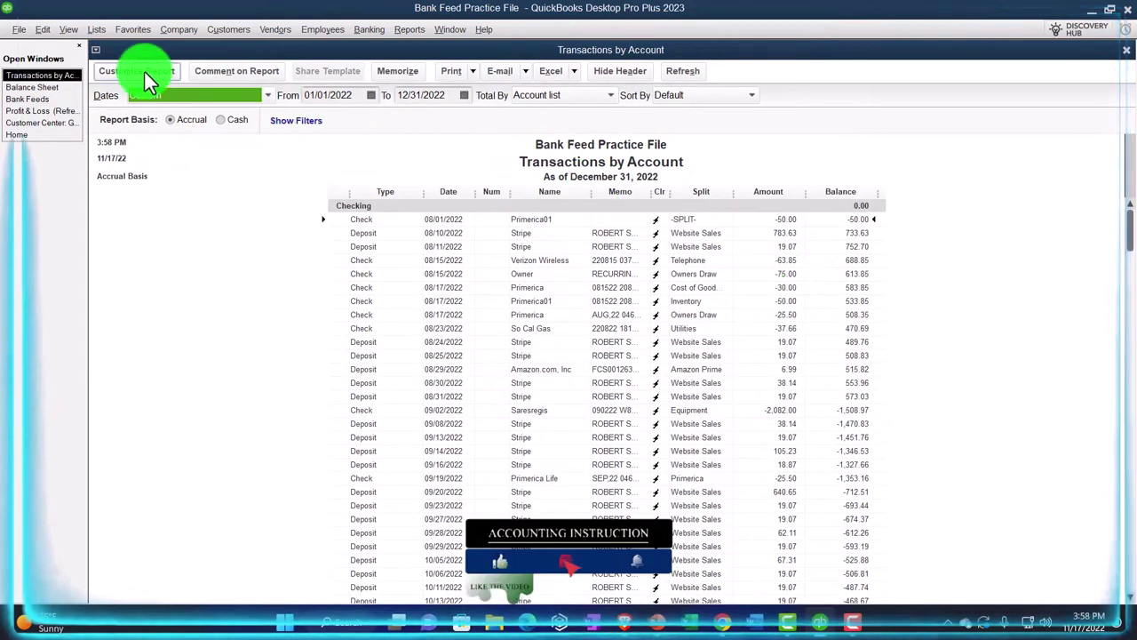
pyautogui.click(144, 72)
pyautogui.click(604, 92)
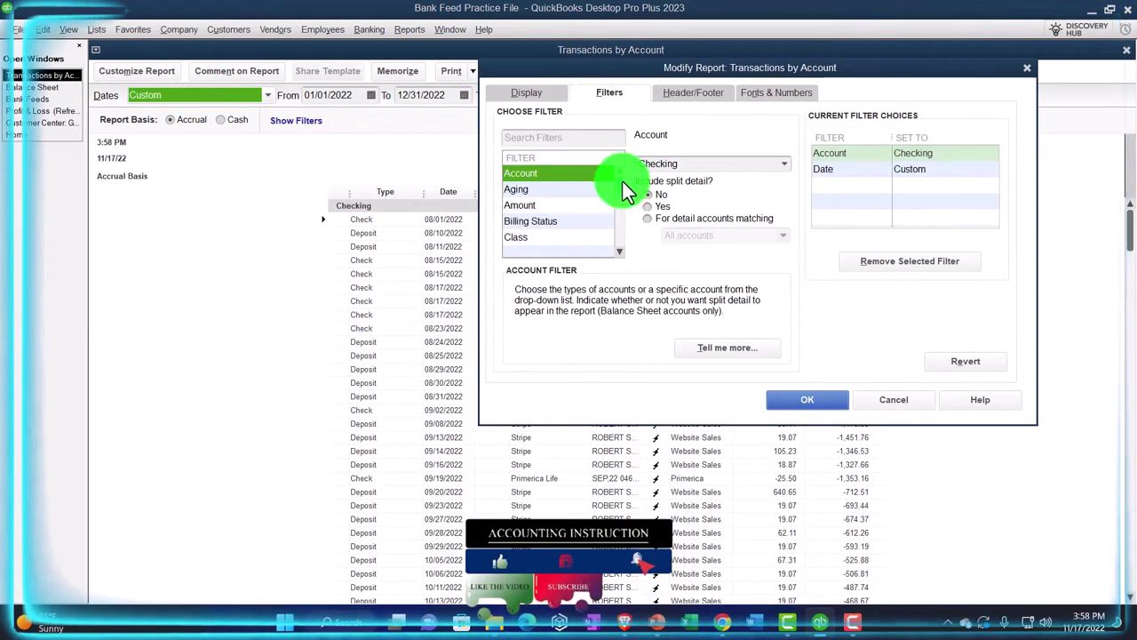
pyautogui.moveTo(624, 185); pyautogui.dragTo(624, 236)
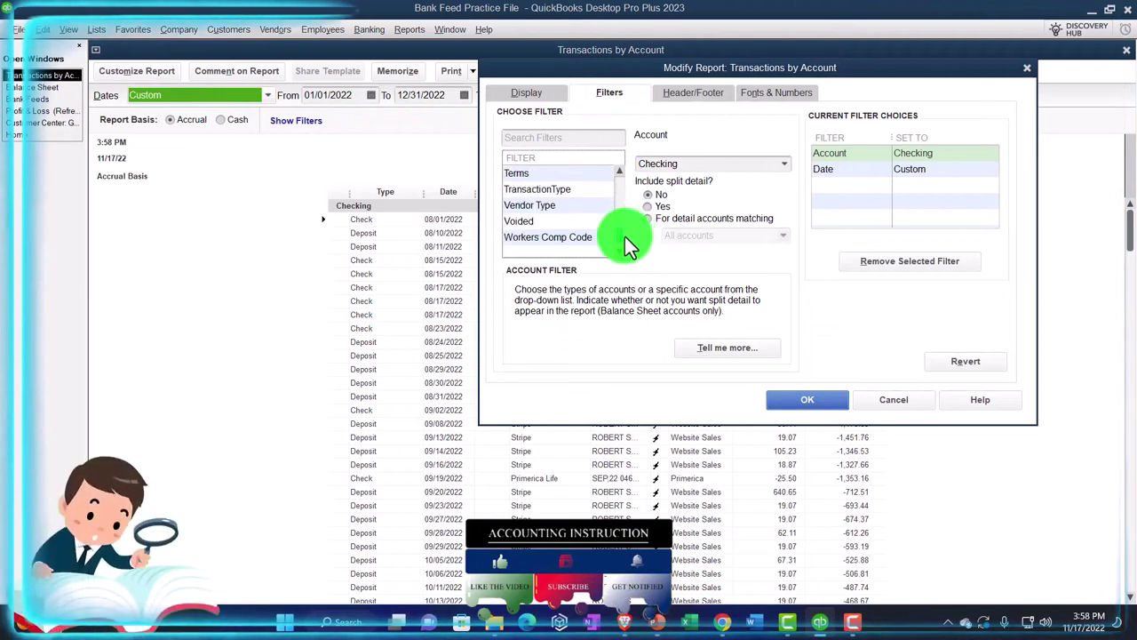
pyautogui.click(567, 190)
pyautogui.click(671, 164)
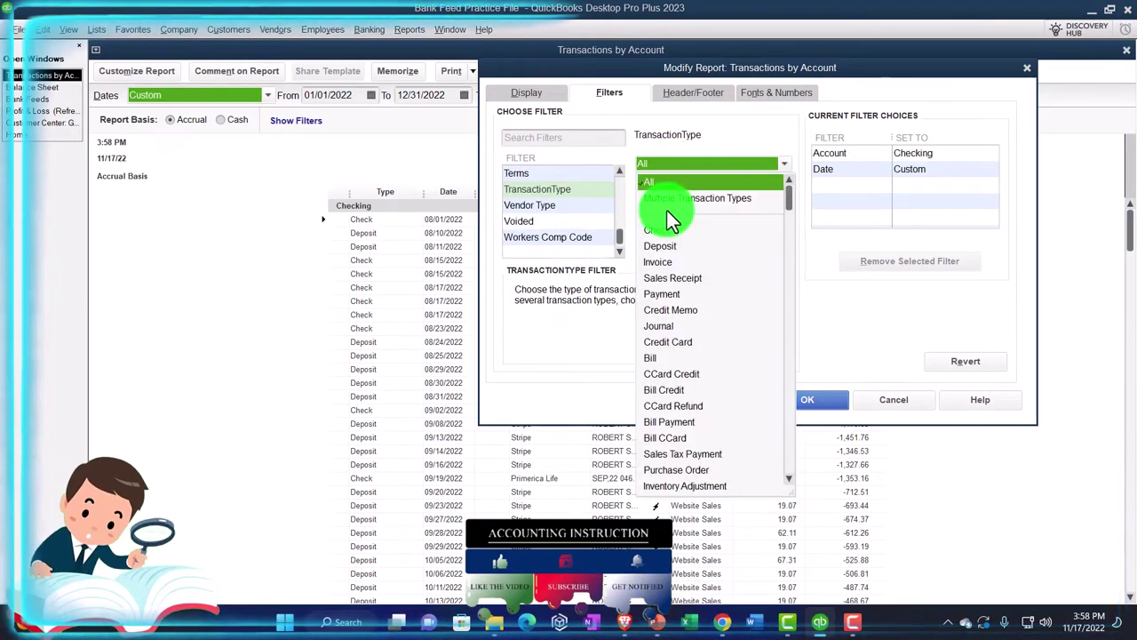
pyautogui.click(668, 245)
pyautogui.click(789, 402)
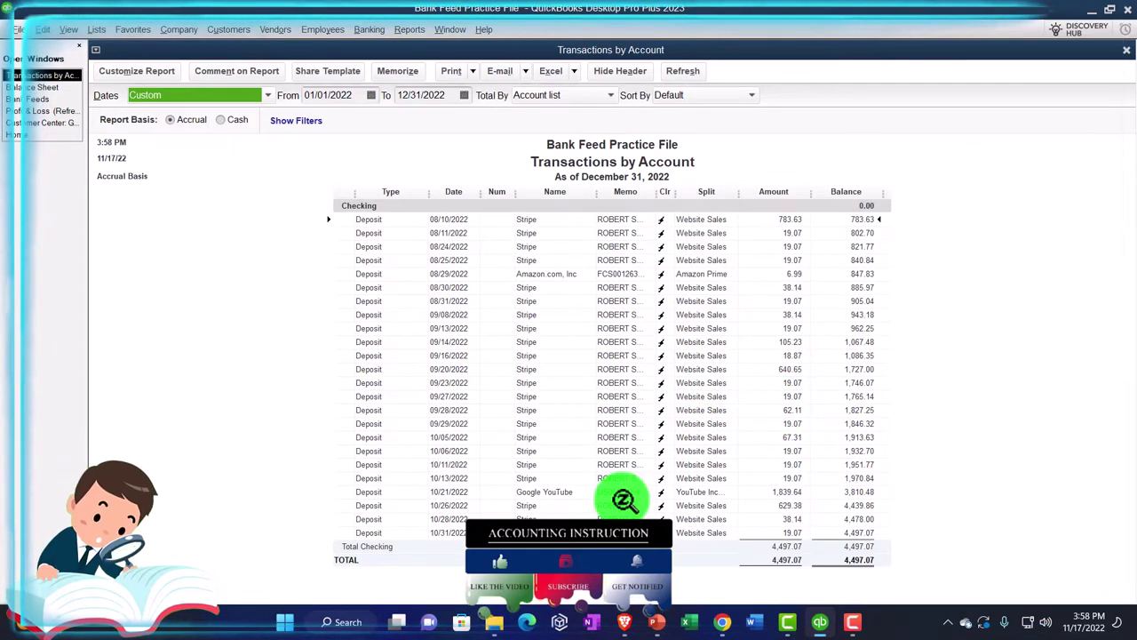
# Step: Inspect the 10/21/2022 Google YouTube deposit, then close it and the transaction detail to return to the Balance Sheet
pyautogui.doubleClick(765, 492)
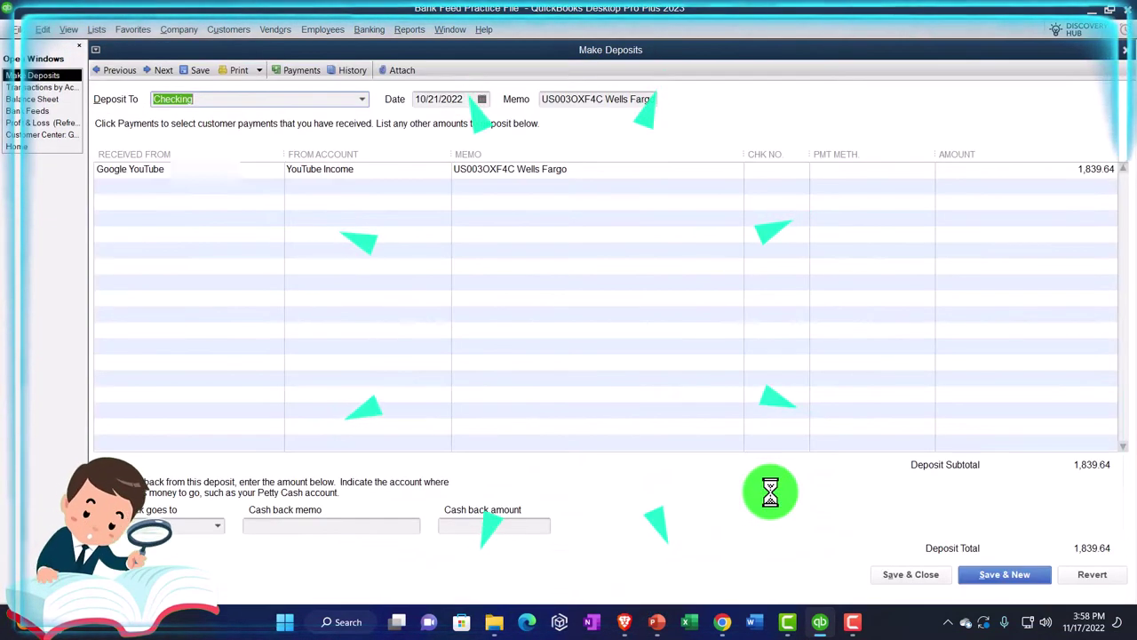
pyautogui.click(1124, 50)
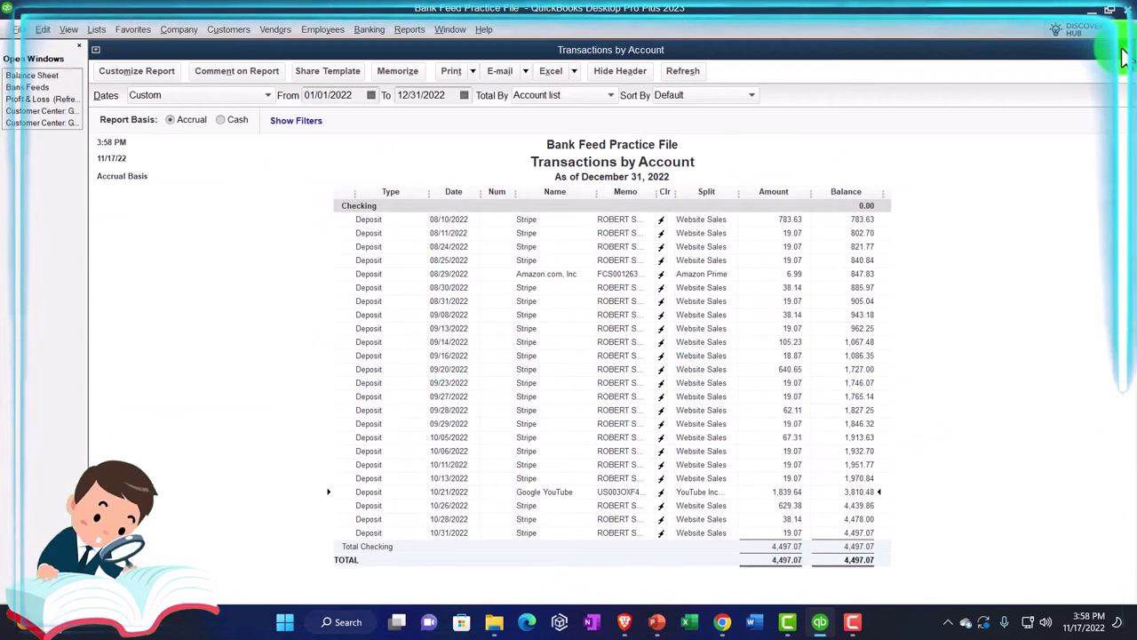
pyautogui.click(1125, 52)
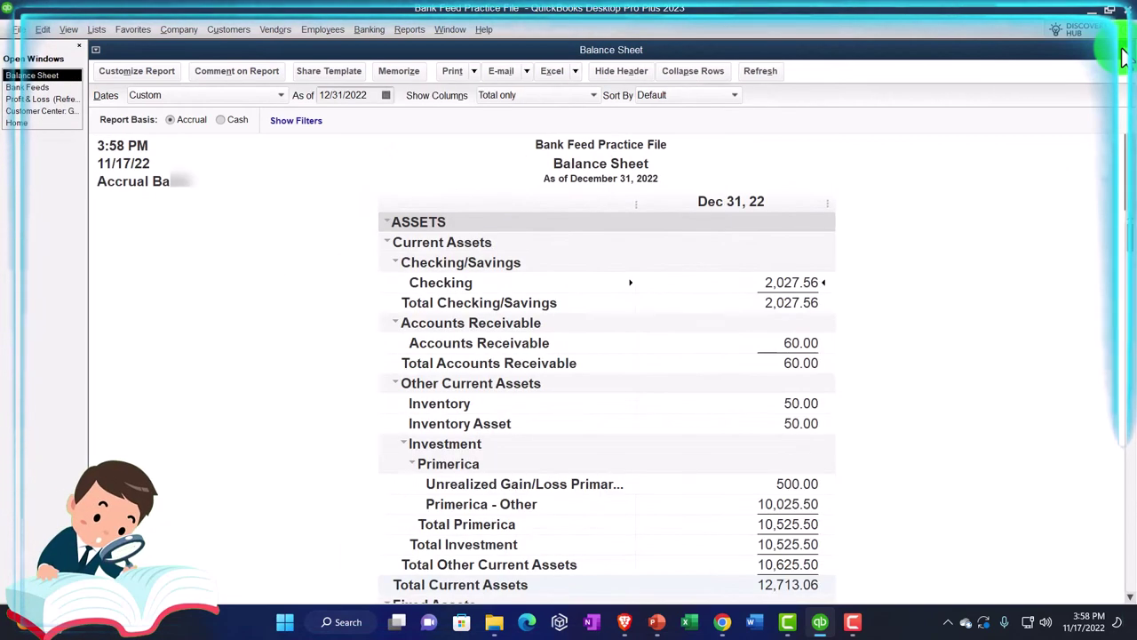
# Step: Check the income accounts in the 2022 Profit & Loss report
pyautogui.click(40, 98)
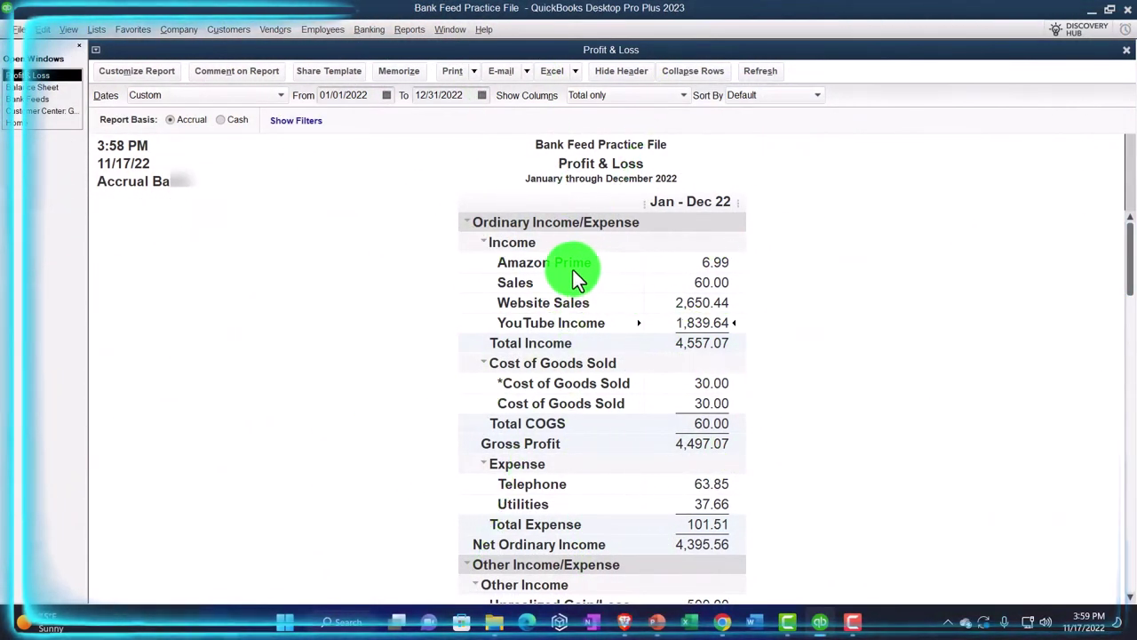
pyautogui.click(485, 241)
pyautogui.click(482, 242)
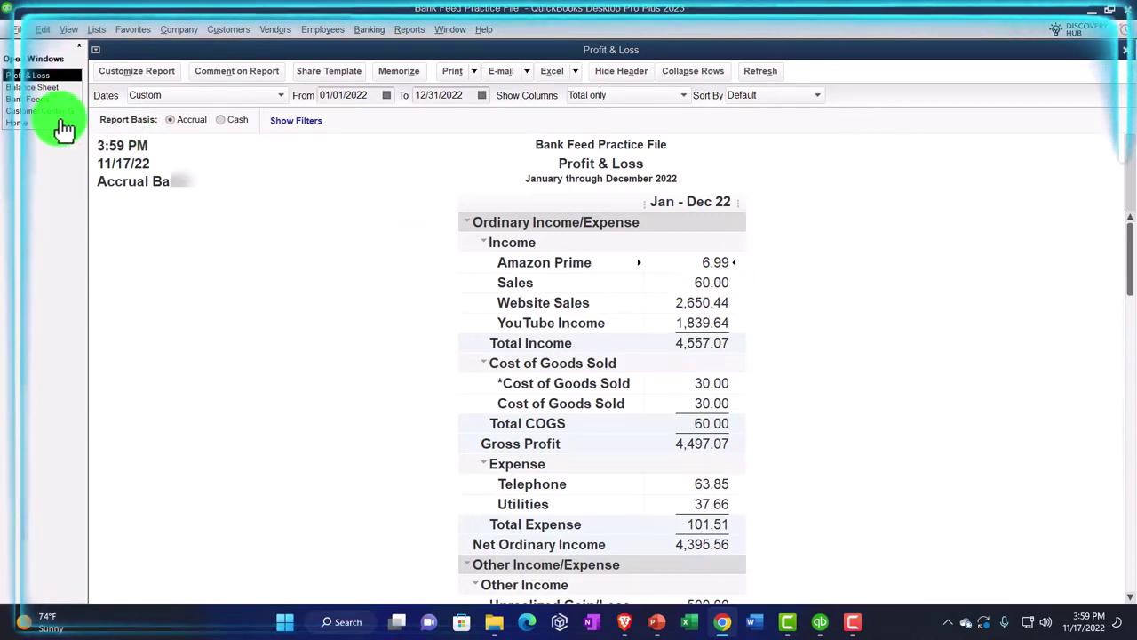
# Step: List the unrecognized bank feed transactions sorted by deposit from largest to smallest and find the Amazon deposits
pyautogui.click(41, 99)
pyautogui.click(455, 320)
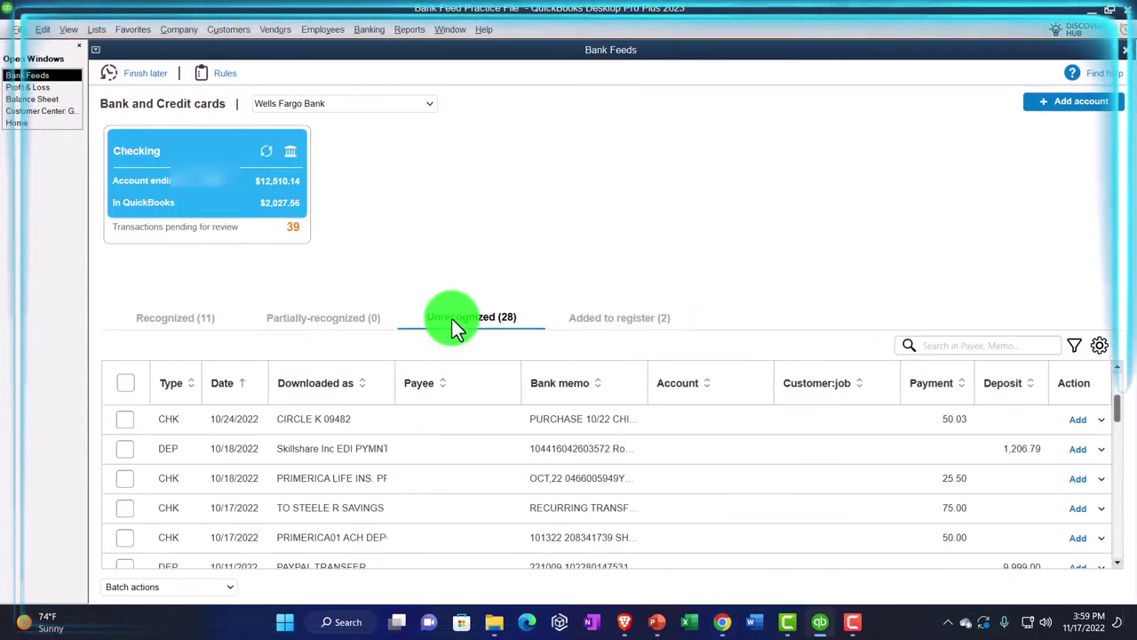
pyautogui.click(994, 383)
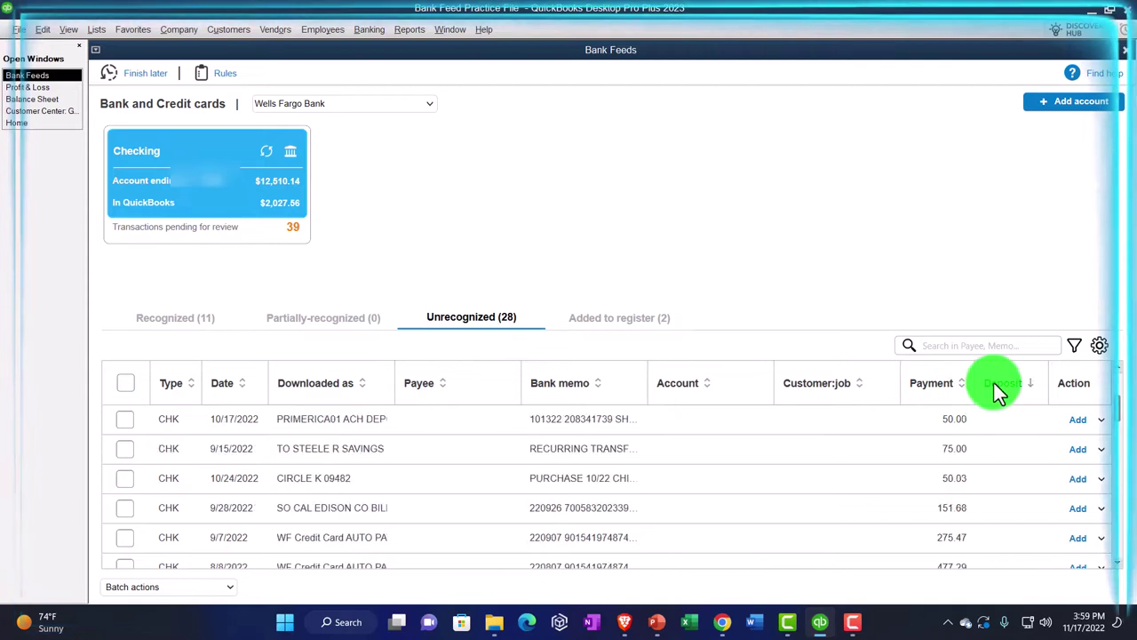
pyautogui.click(995, 383)
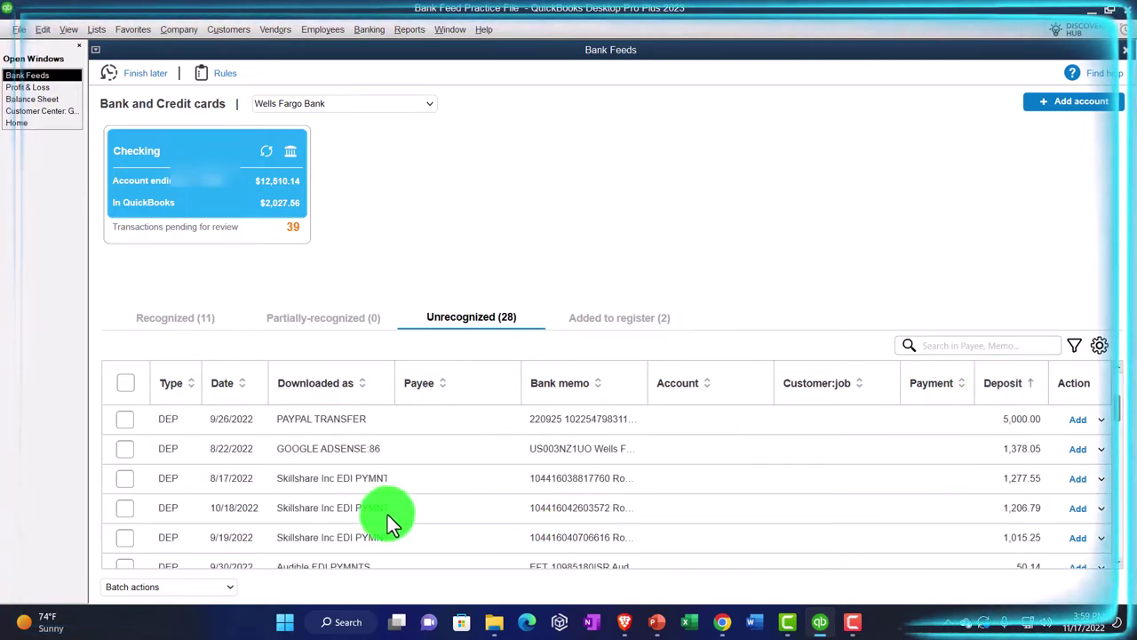
pyautogui.scroll(-4, 386, 510)
pyautogui.scroll(1, 386, 510)
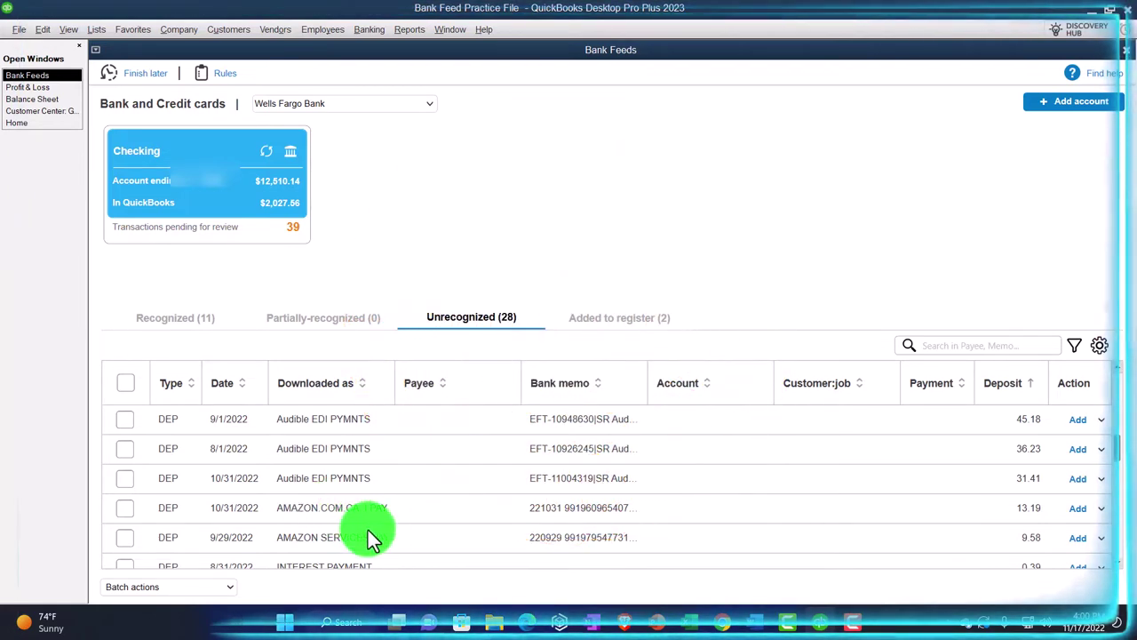
# Step: Set the payee of the 10/31/2022 AMAZON.COM.CA deposit to Amazon.com.CA, quick-adding it as a new customer
pyautogui.click(436, 507)
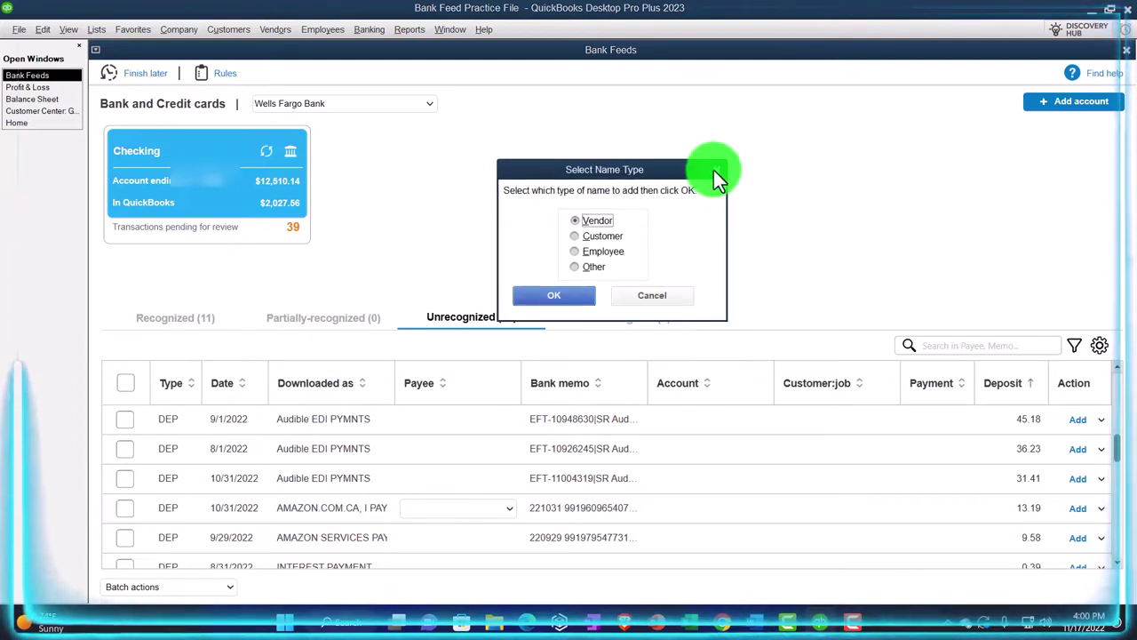
pyautogui.click(722, 162)
pyautogui.click(421, 508)
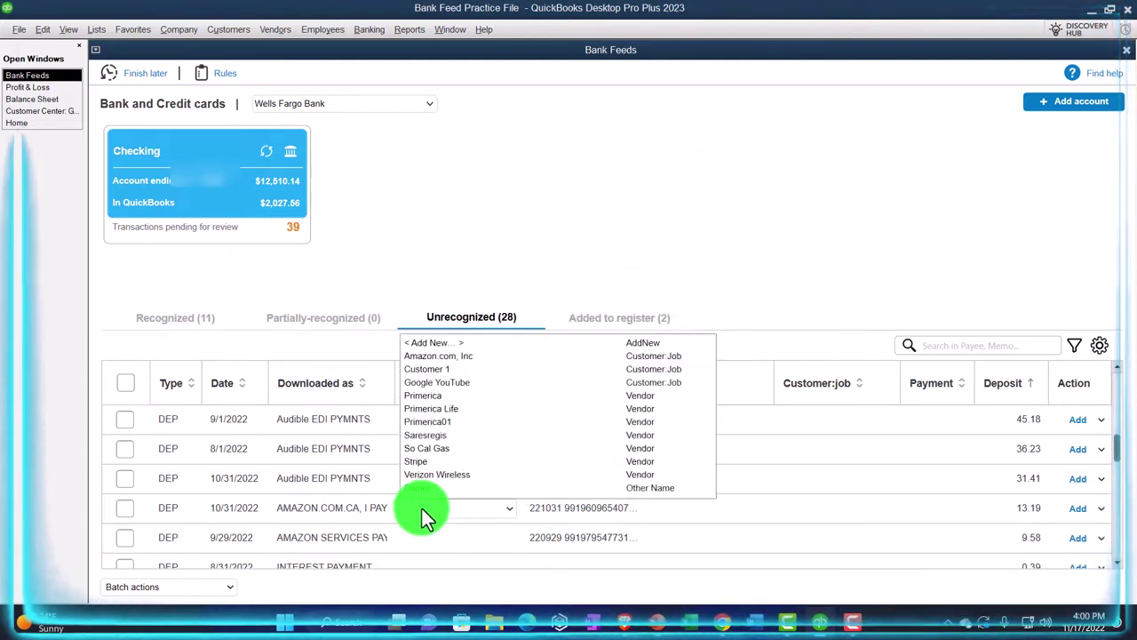
pyautogui.click(421, 507)
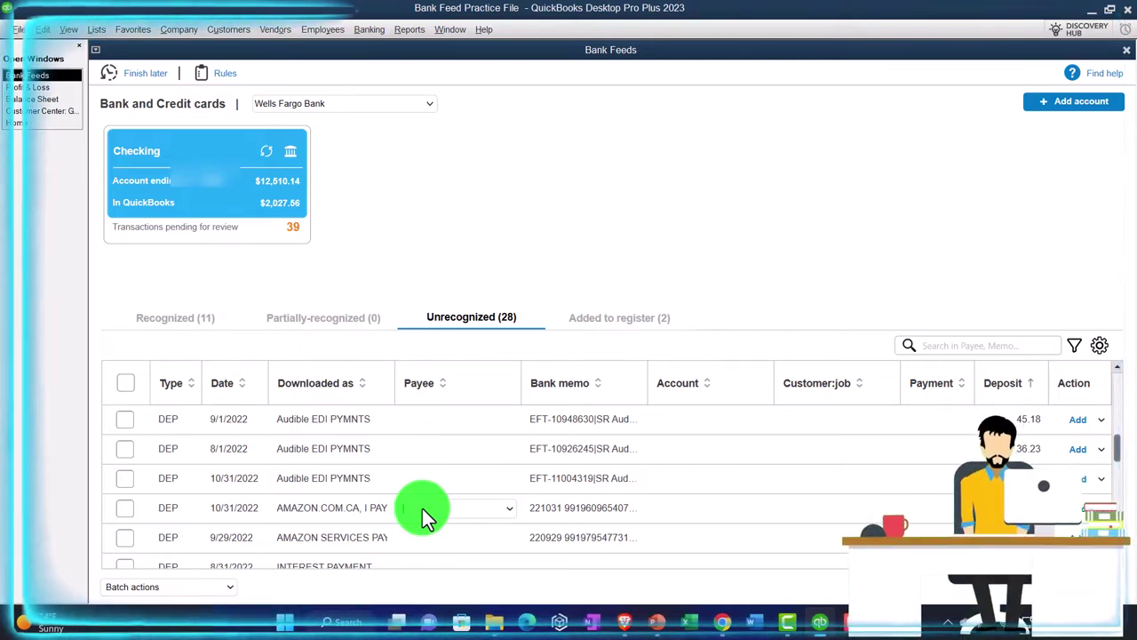
pyautogui.write('azon.com')
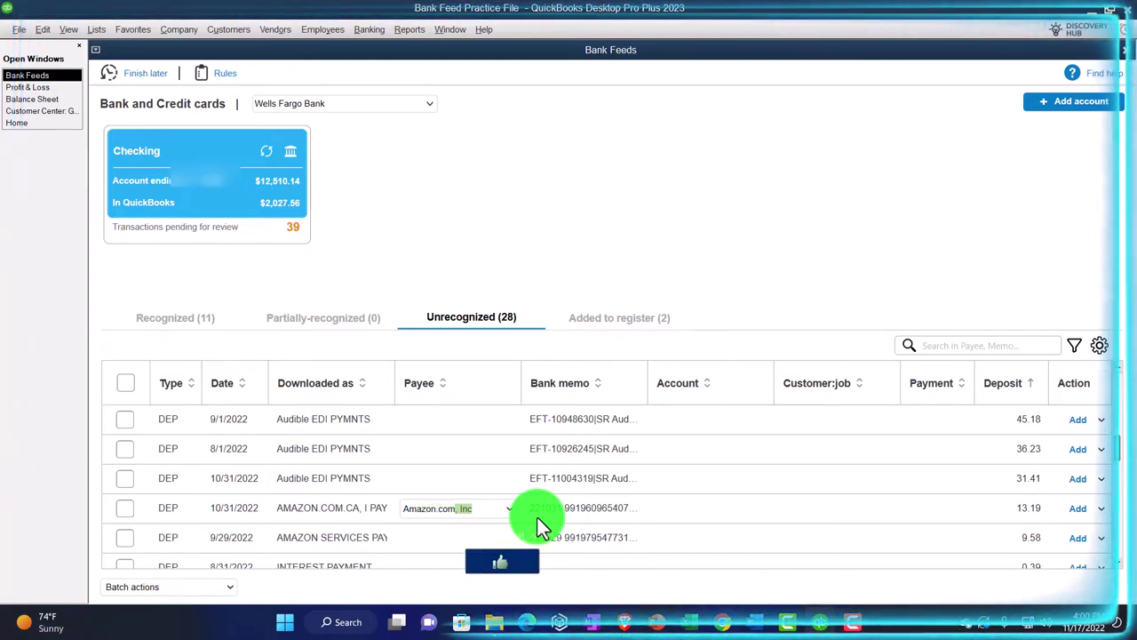
pyautogui.write('.C')
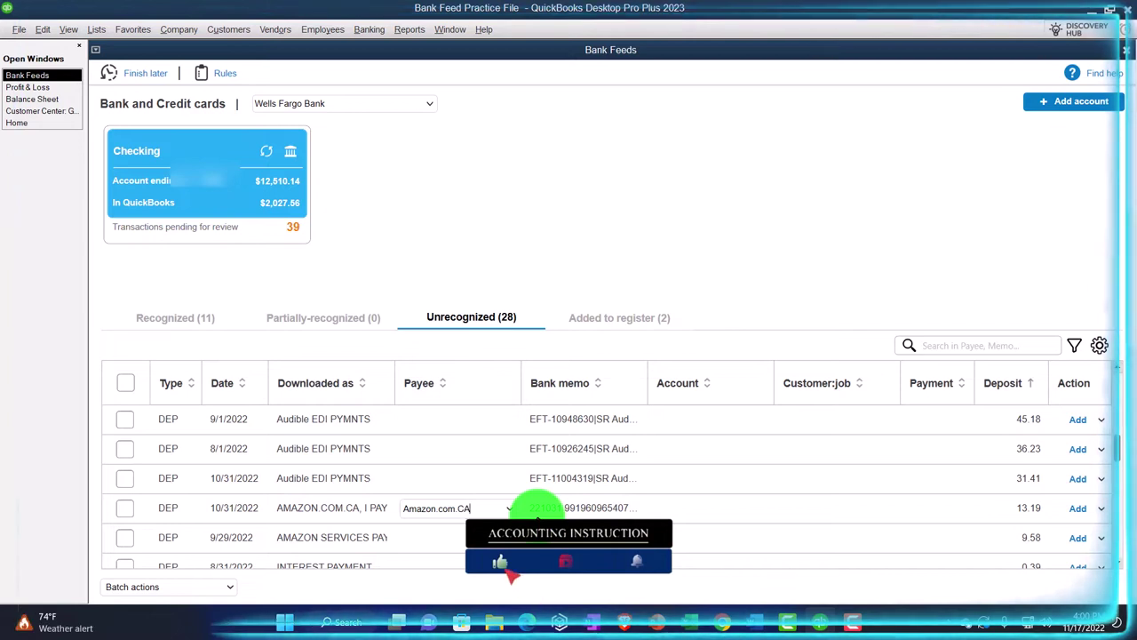
pyautogui.write('A')
pyautogui.press('Tab')
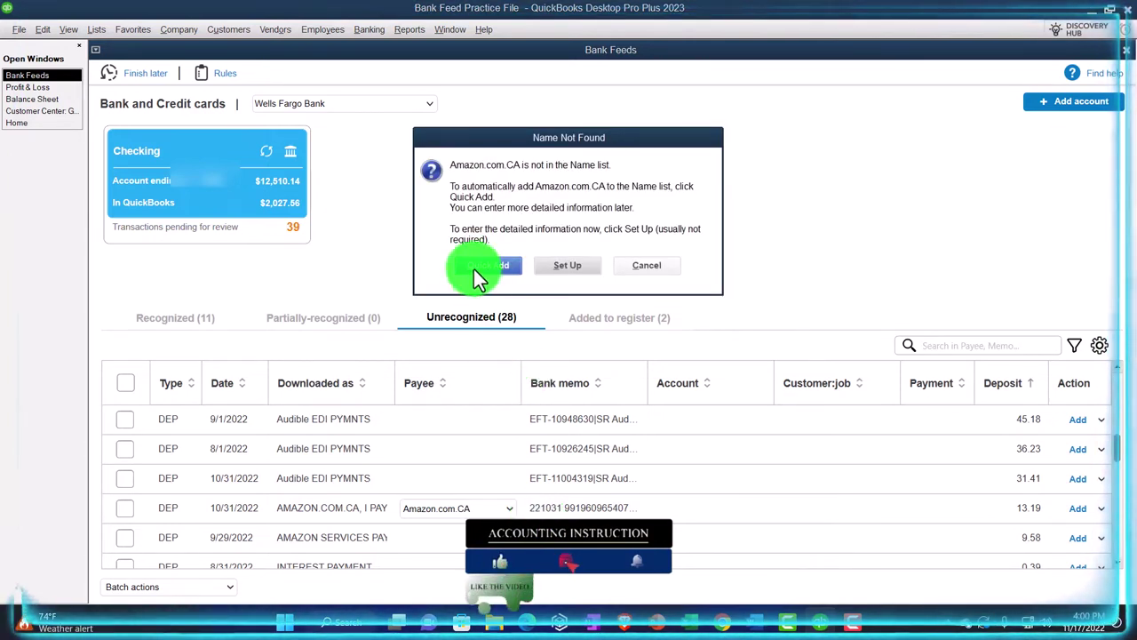
pyautogui.click(486, 266)
pyautogui.click(588, 245)
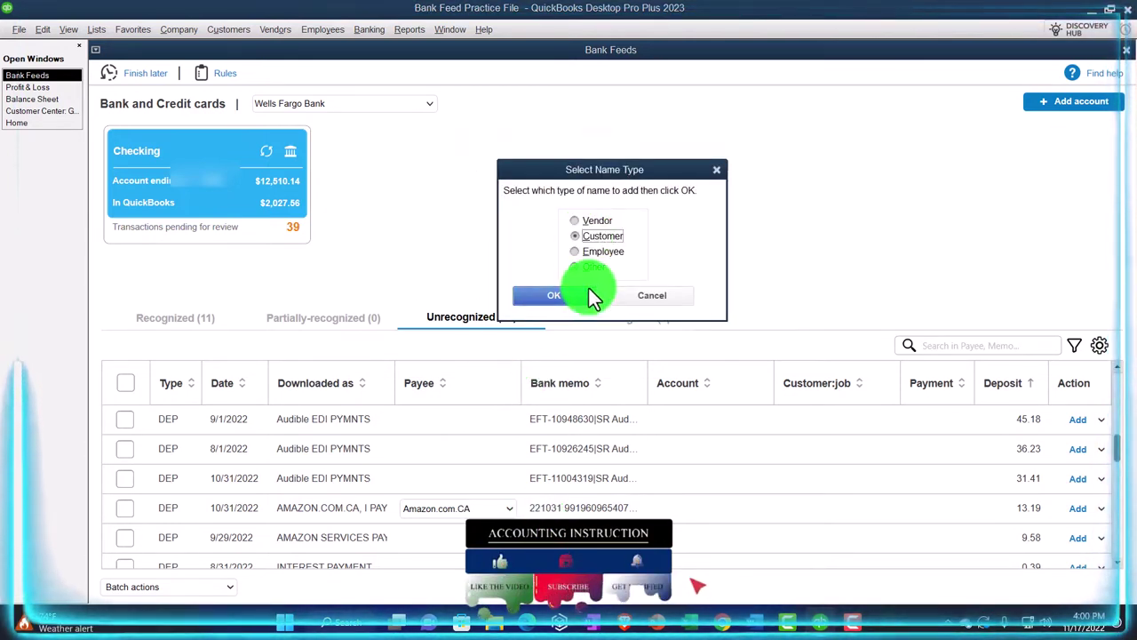
pyautogui.click(583, 293)
# Step: Assign the deposit to a new account named Amazon Book Sales, set up with the Income account type
pyautogui.click(686, 508)
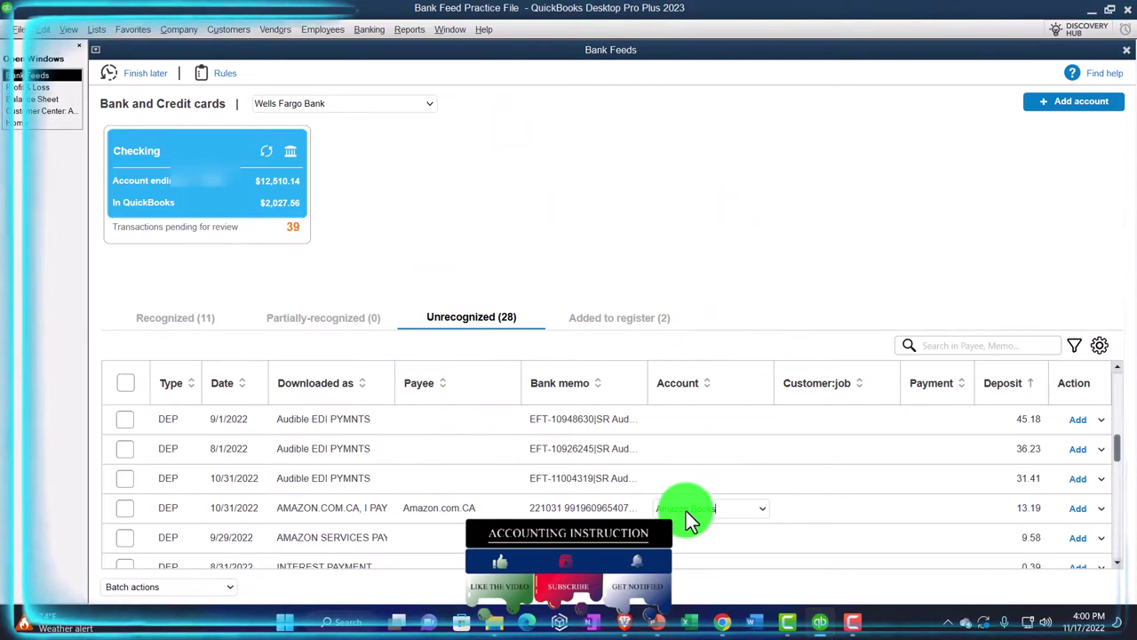
pyautogui.write('Amazon Book Sales')
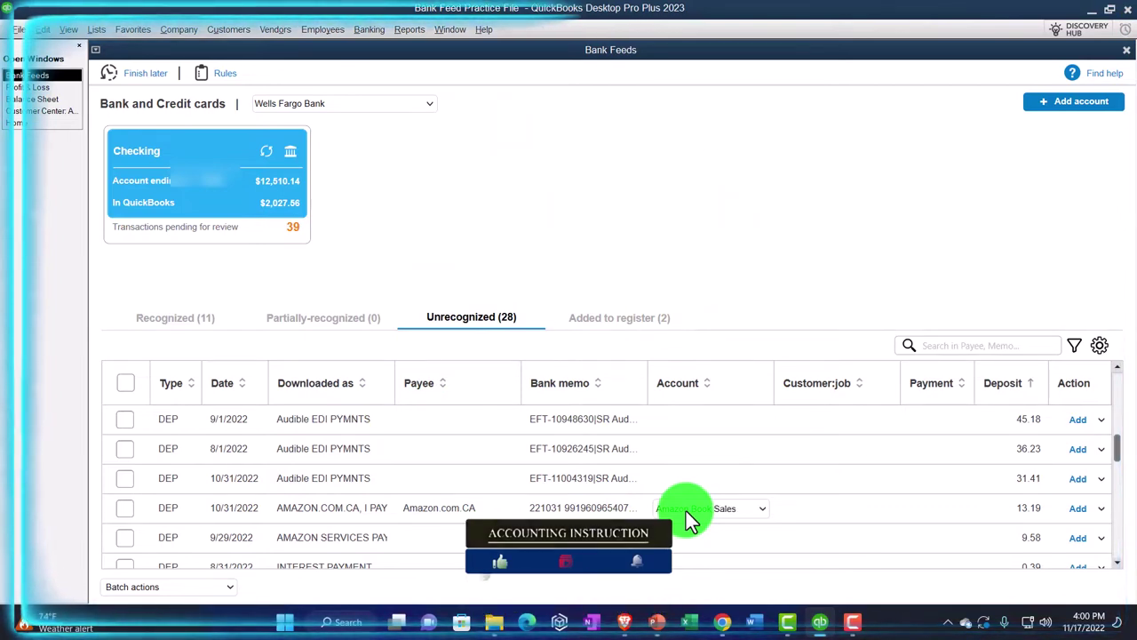
pyautogui.press('Tab')
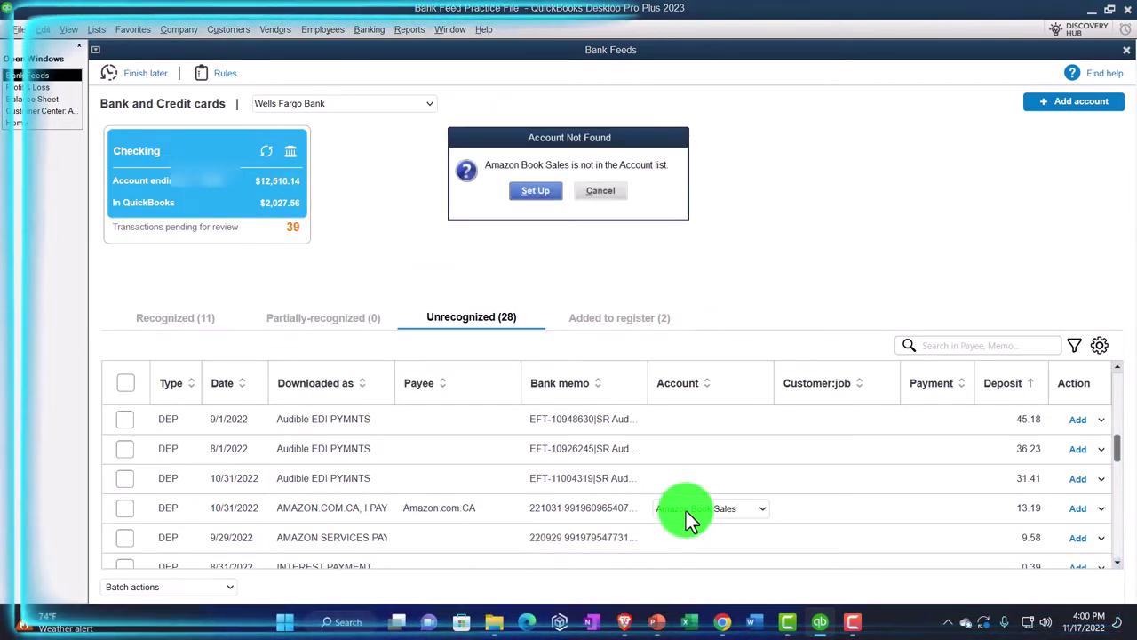
pyautogui.click(544, 195)
pyautogui.click(726, 82)
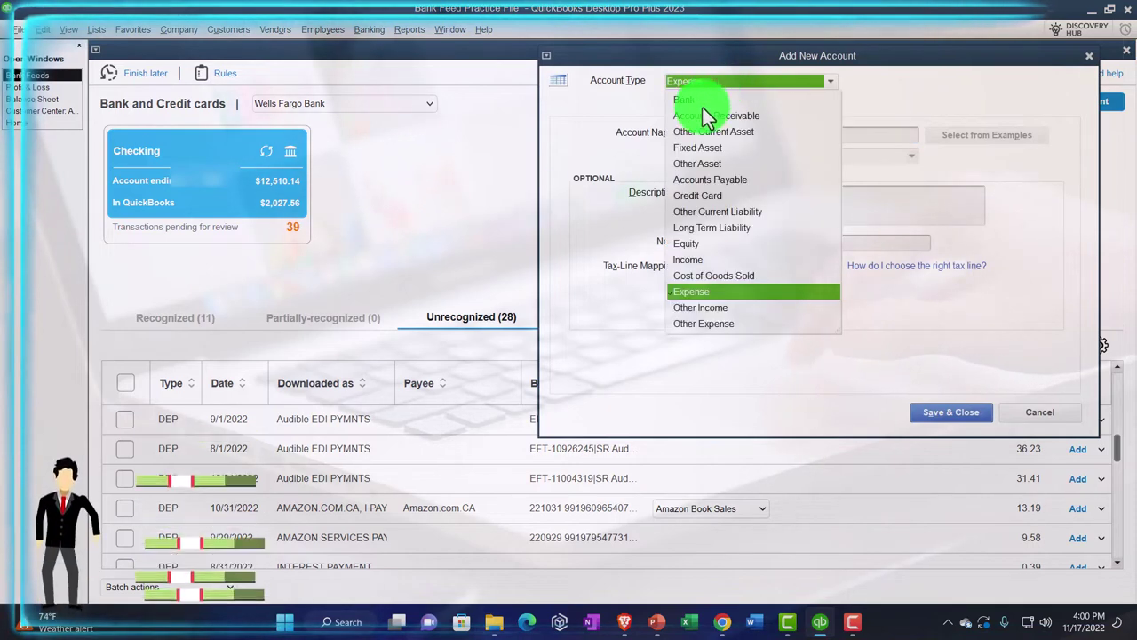
pyautogui.click(692, 258)
pyautogui.click(953, 414)
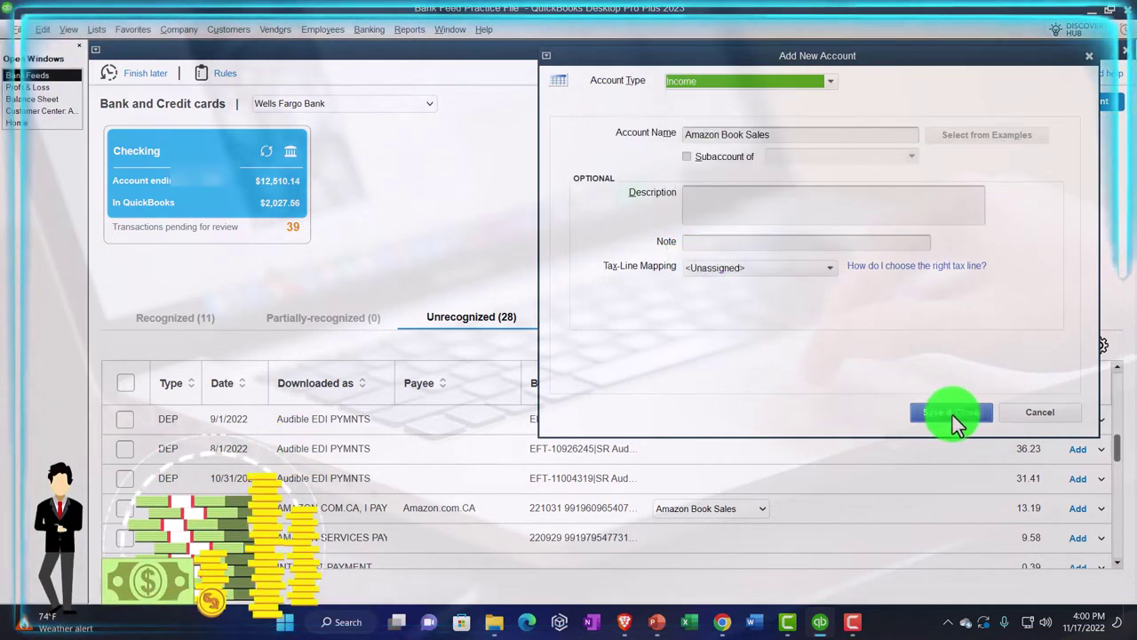
# Step: Open the deposit's additional details and start a rule from this transaction, naming it Amazon.com.CA
pyautogui.click(1101, 508)
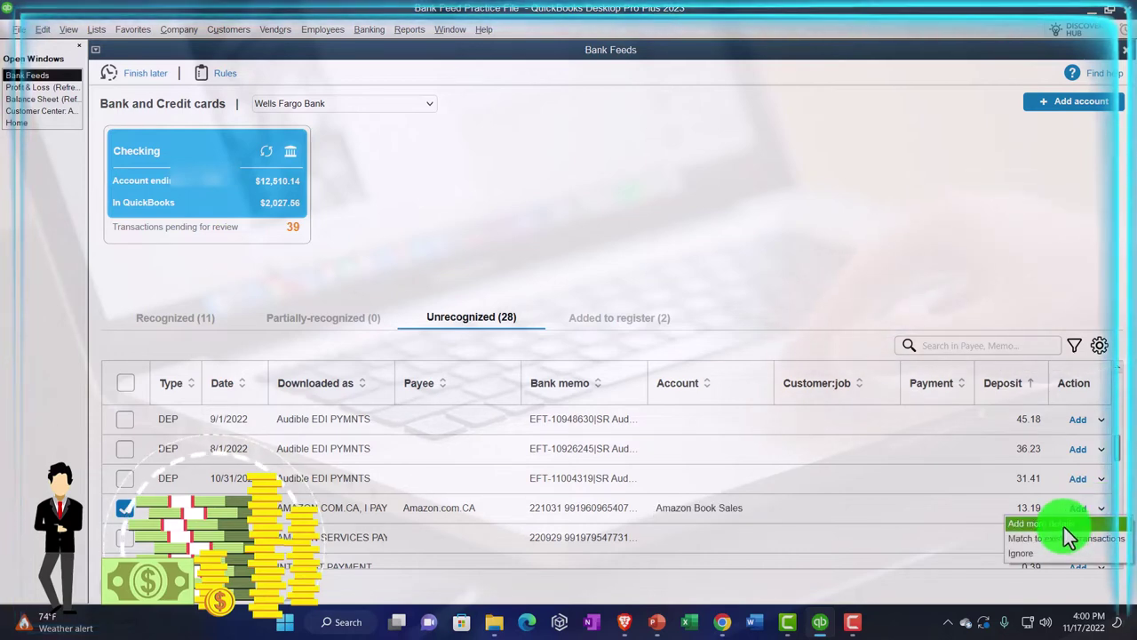
pyautogui.click(1063, 526)
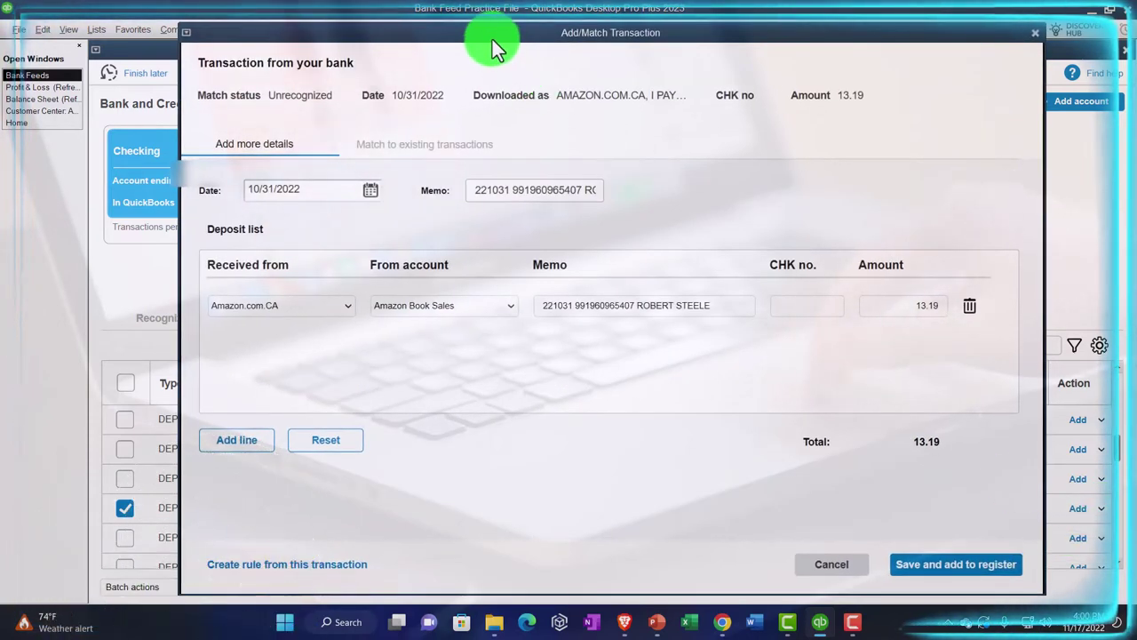
pyautogui.moveTo(492, 39); pyautogui.dragTo(577, 33)
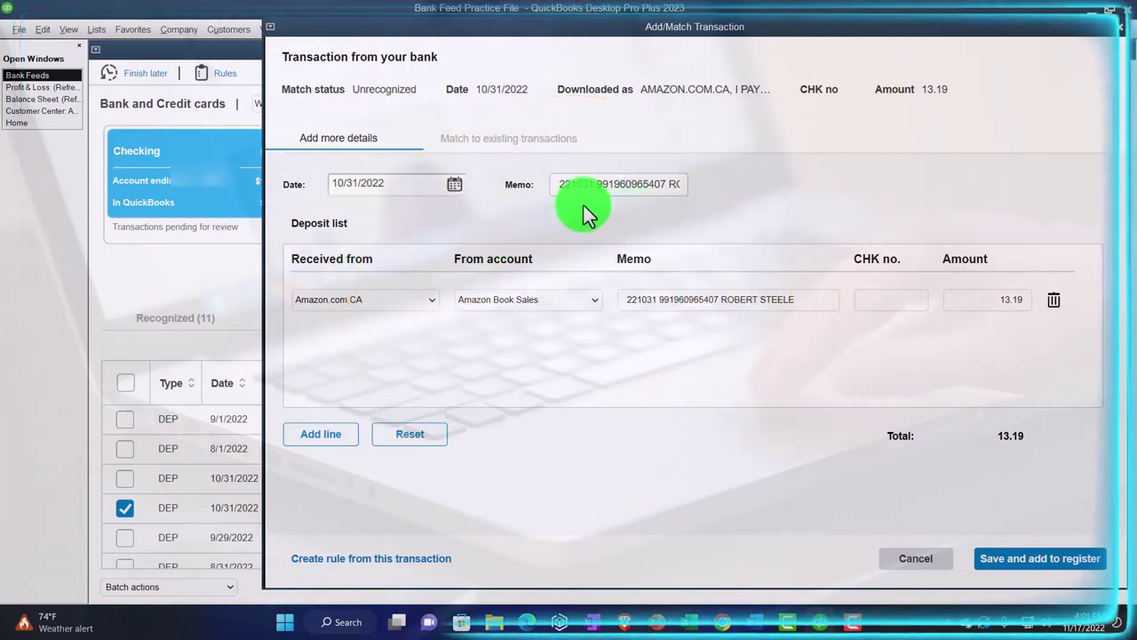
pyautogui.click(411, 561)
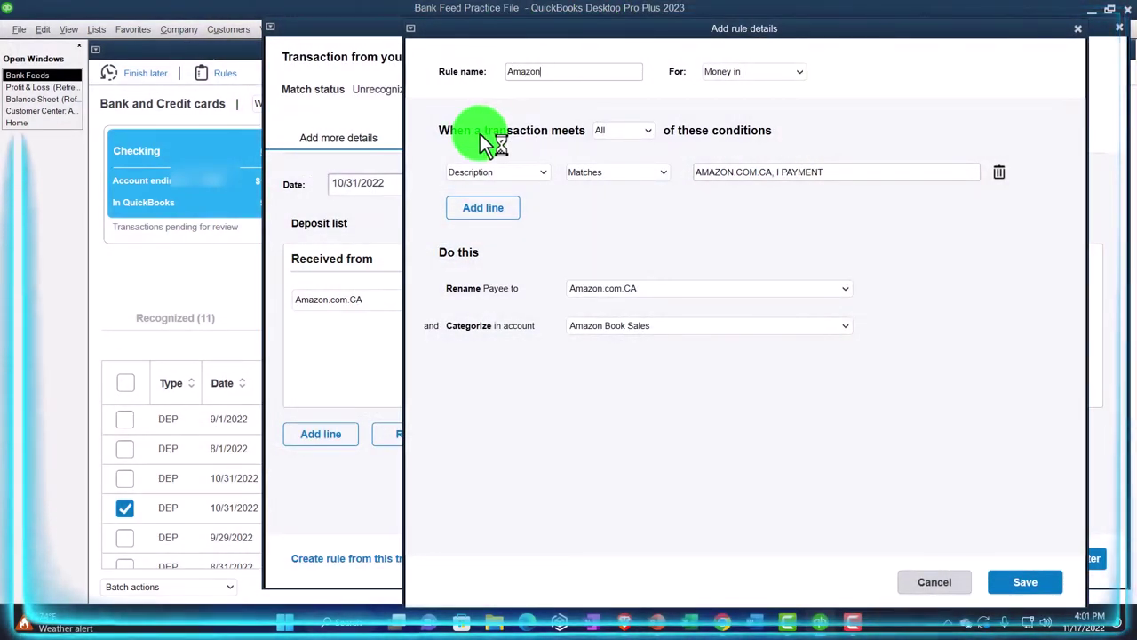
pyautogui.write('Amazon.com.CA')
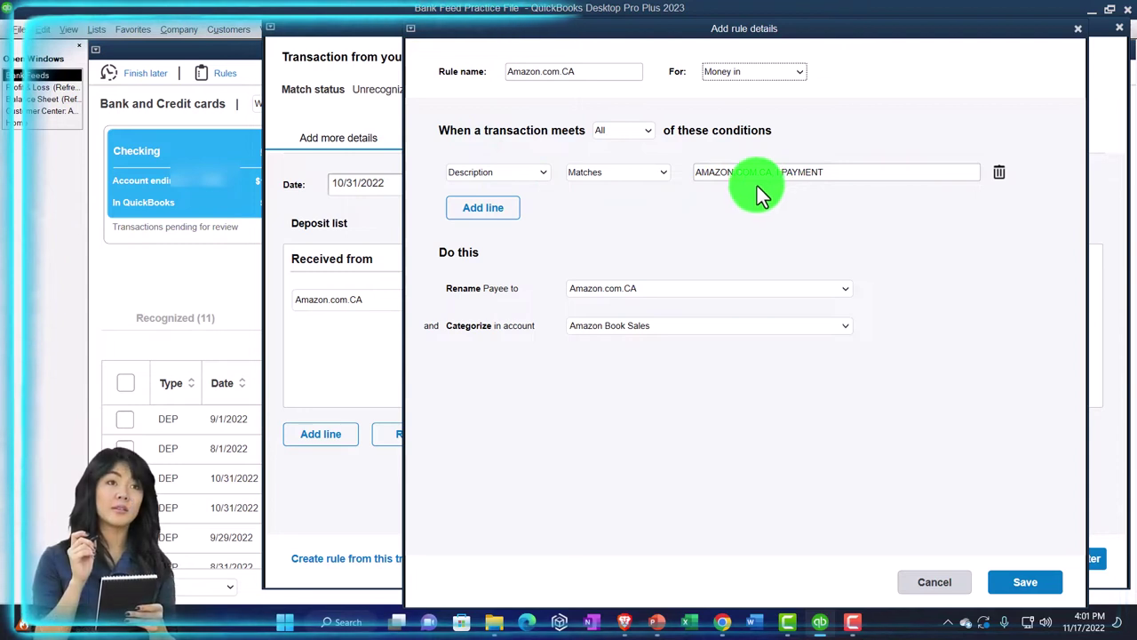
# Step: Set the rule's condition to match transactions whose description contains AMAZON.COM.CA
pyautogui.click(540, 170)
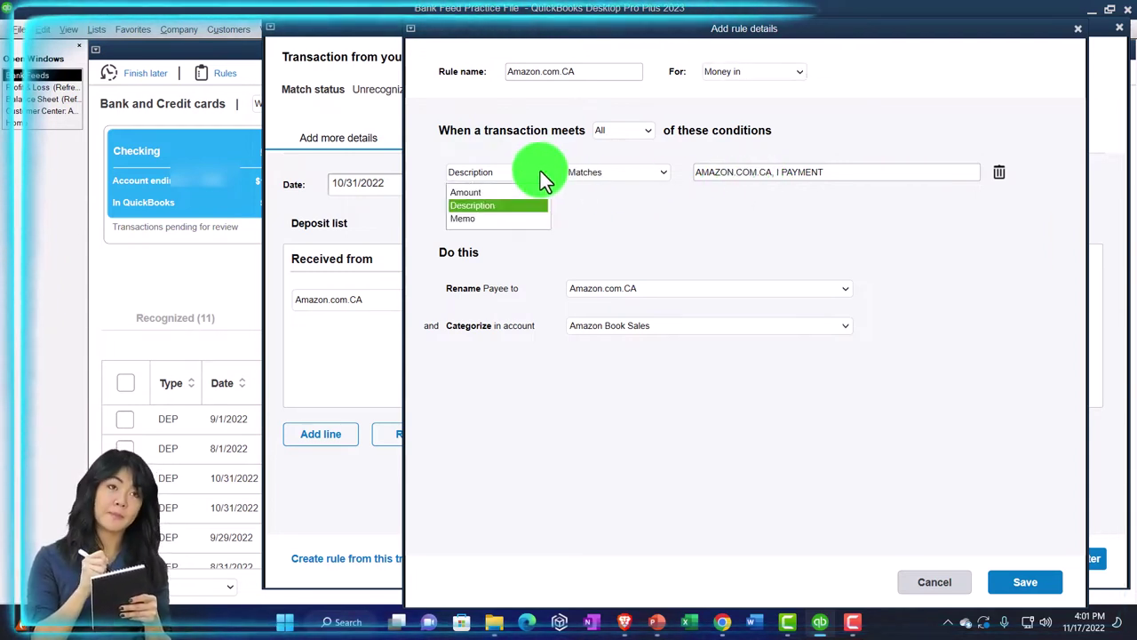
pyautogui.click(540, 171)
pyautogui.click(616, 172)
pyautogui.click(610, 211)
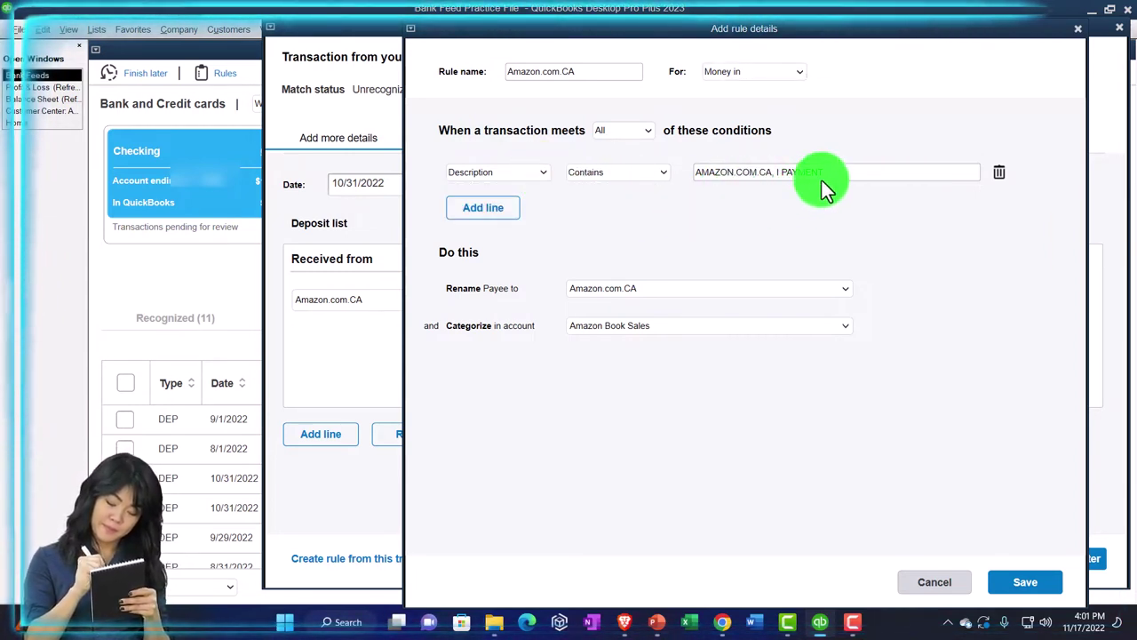
pyautogui.press('BackSpace')
pyautogui.press('BackSpace')
pyautogui.press('BackSpace')
pyautogui.press('BackSpace')
pyautogui.press('BackSpace')
pyautogui.press('BackSpace')
pyautogui.press('BackSpace')
pyautogui.press('BackSpace')
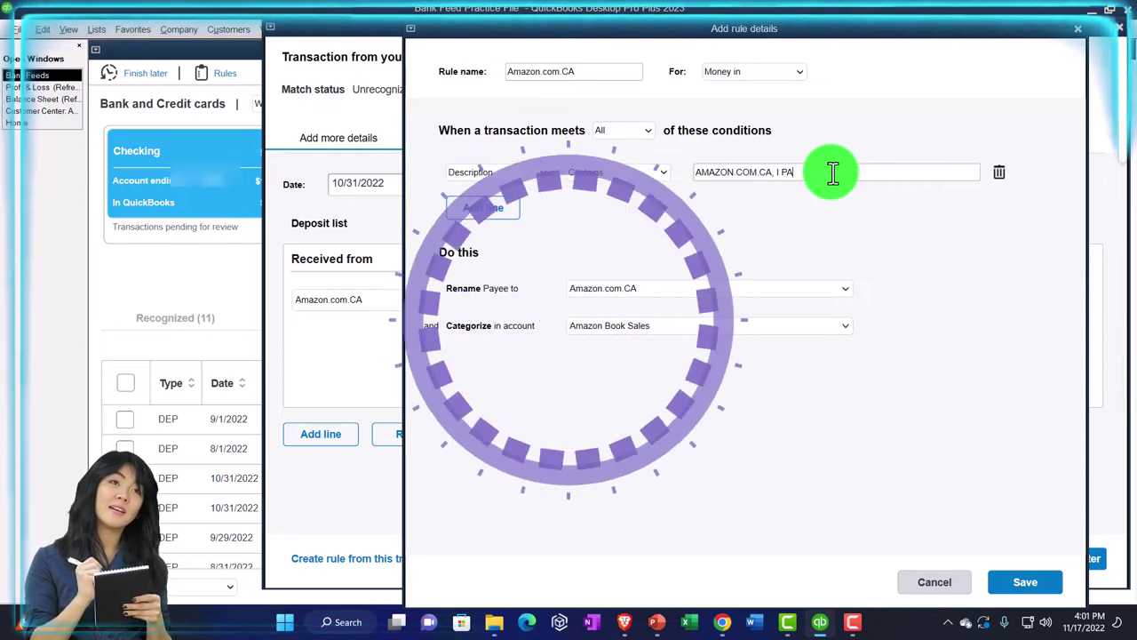
pyautogui.press('BackSpace')
pyautogui.press('BackSpace')
pyautogui.press('BackSpace')
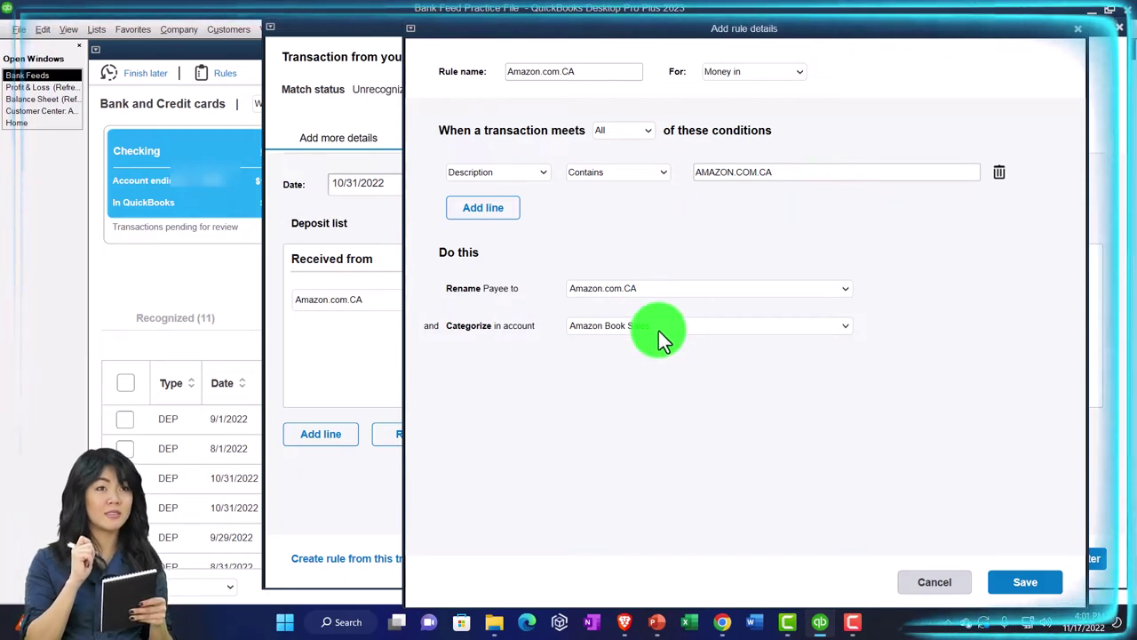
# Step: Save the rule and add the 10/31/2022 Amazon.com.CA deposit to the register, checking it among the added transactions
pyautogui.click(1025, 586)
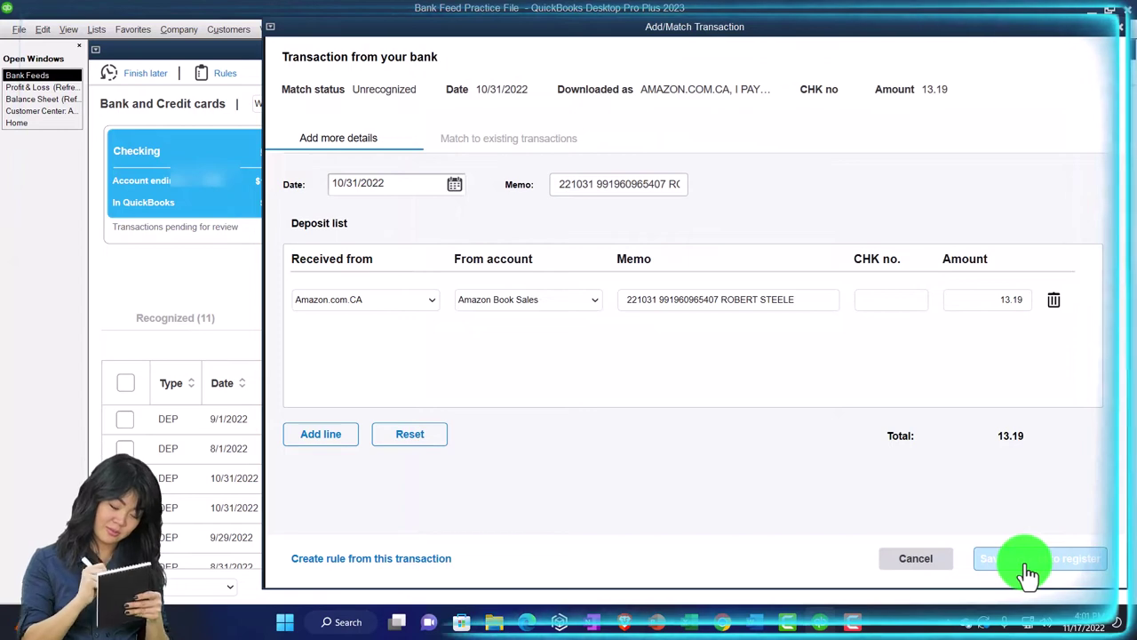
pyautogui.click(1028, 573)
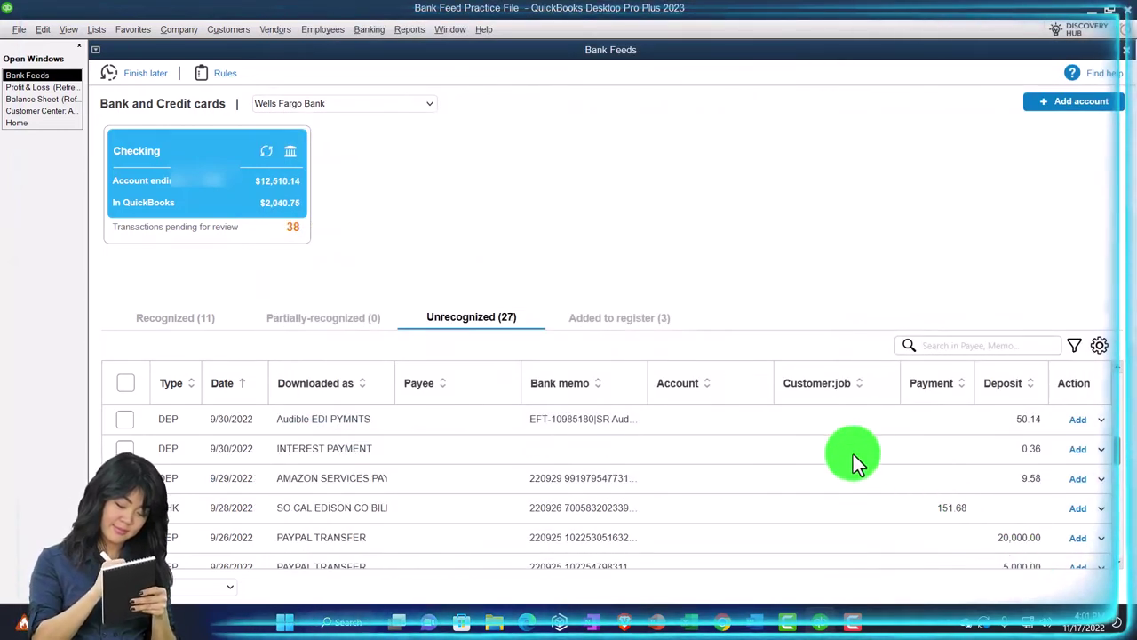
pyautogui.click(588, 318)
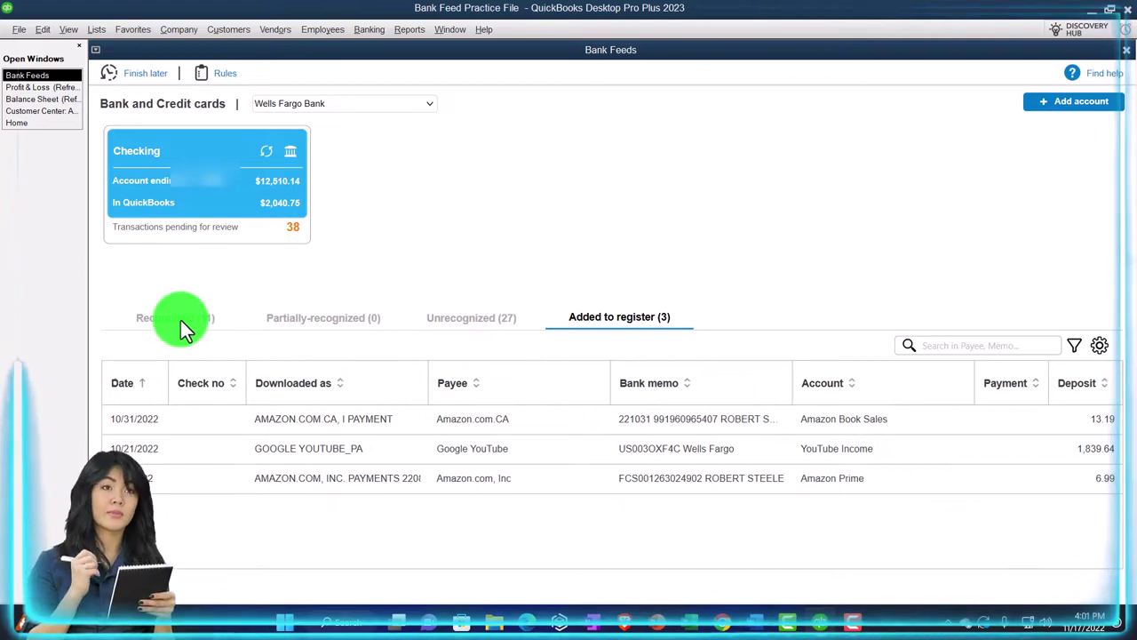
# Step: Open the Checking account's transaction detail from the Balance Sheet and filter it to the Deposit transaction type
pyautogui.click(47, 100)
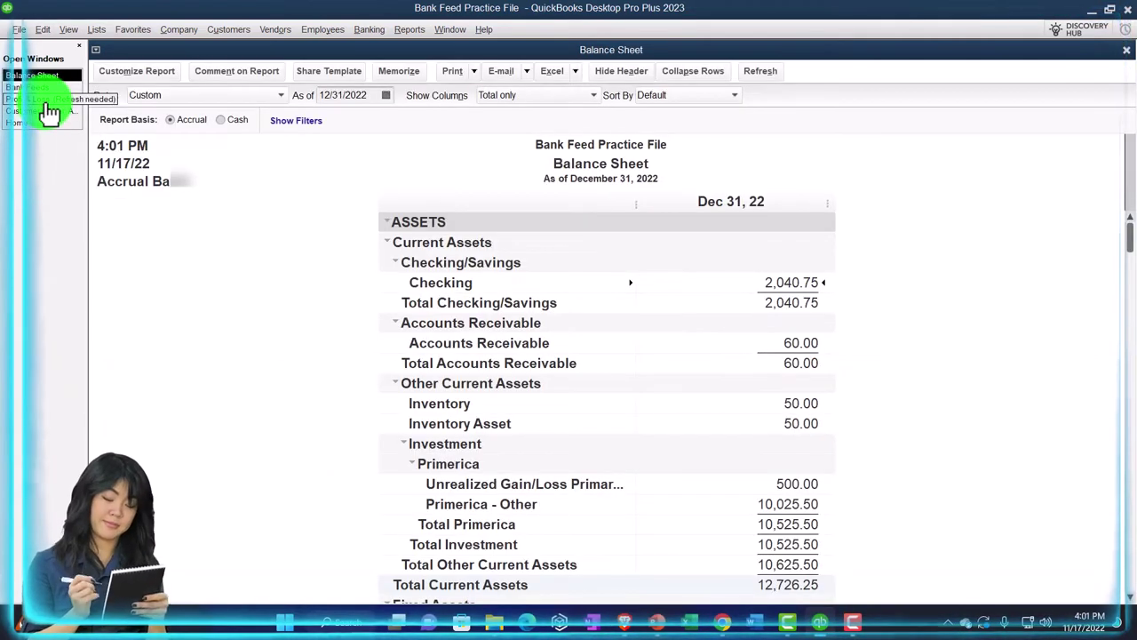
pyautogui.doubleClick(779, 283)
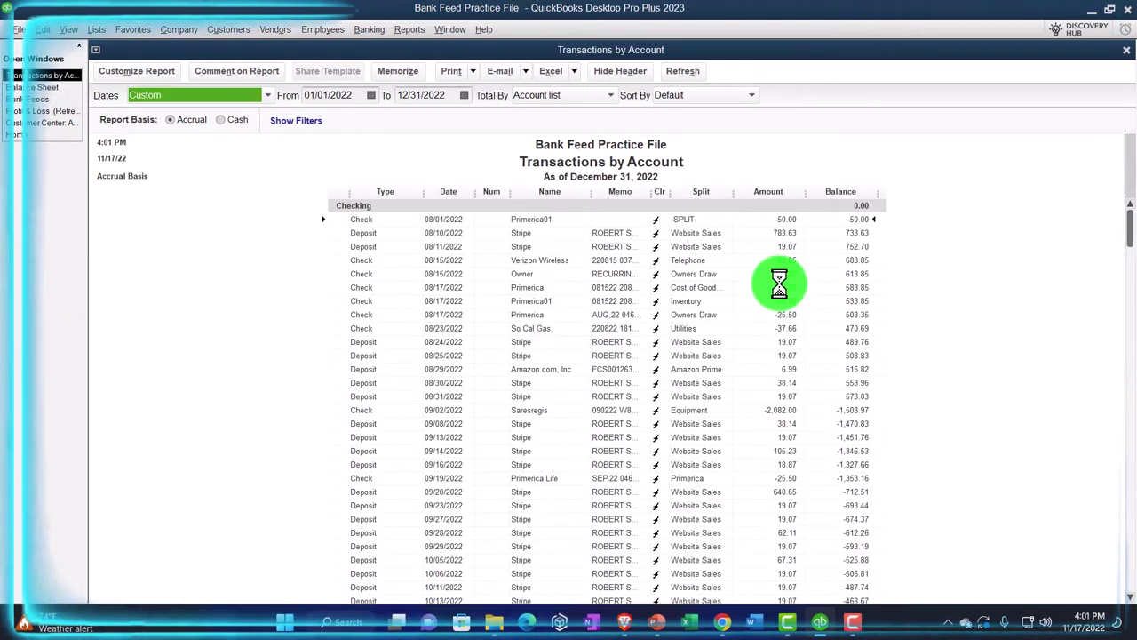
pyautogui.click(129, 73)
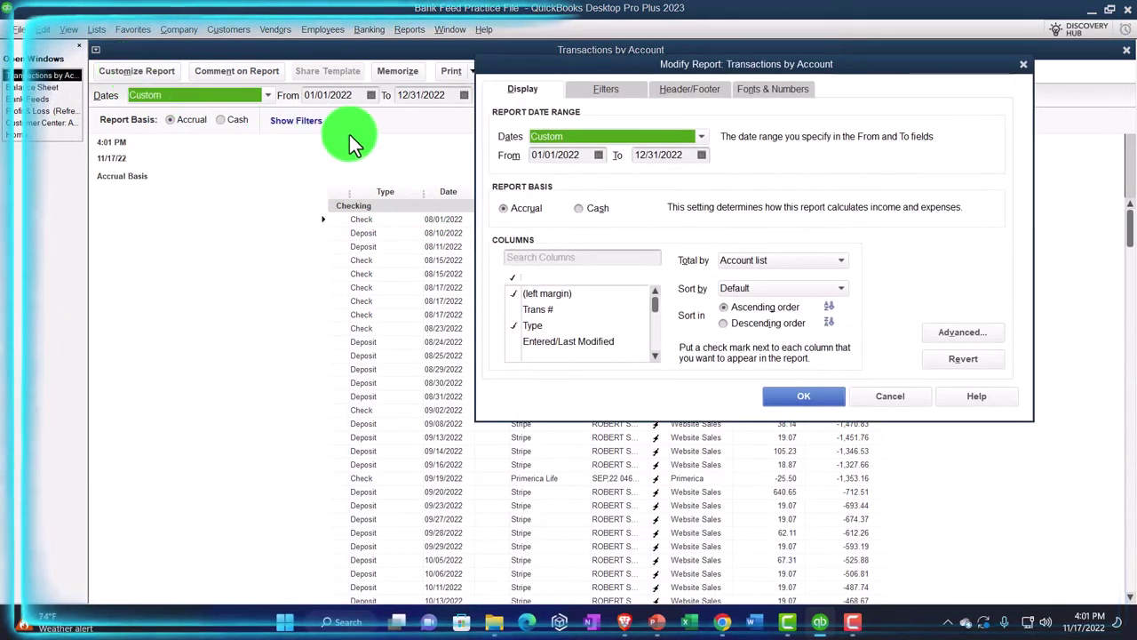
pyautogui.click(601, 87)
pyautogui.moveTo(604, 171); pyautogui.dragTo(609, 233)
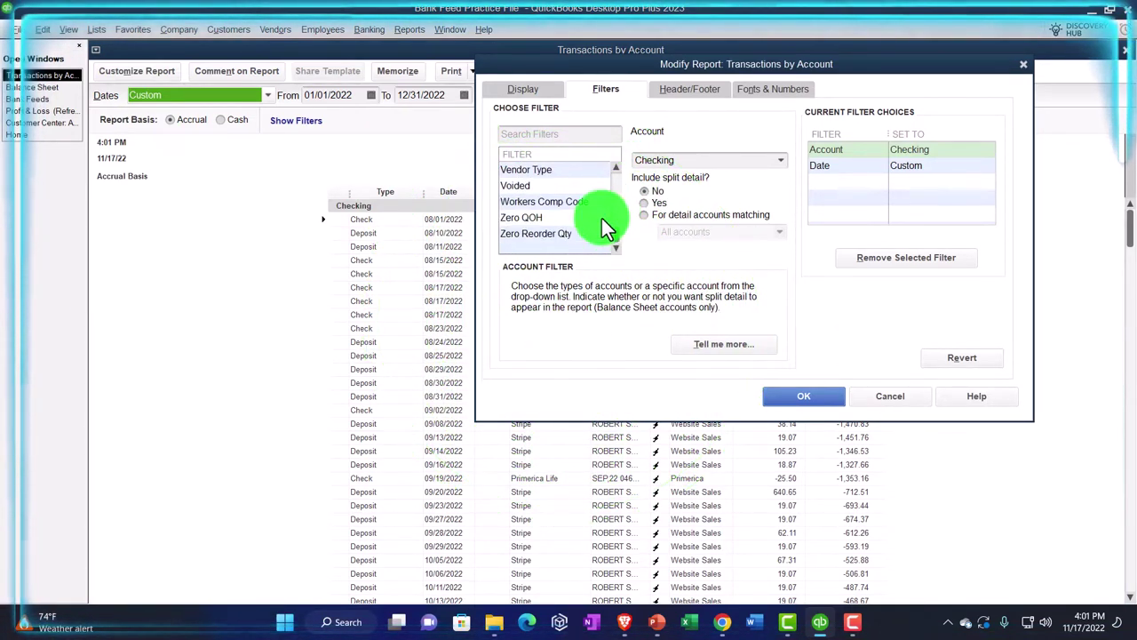
pyautogui.click(615, 169)
pyautogui.click(578, 171)
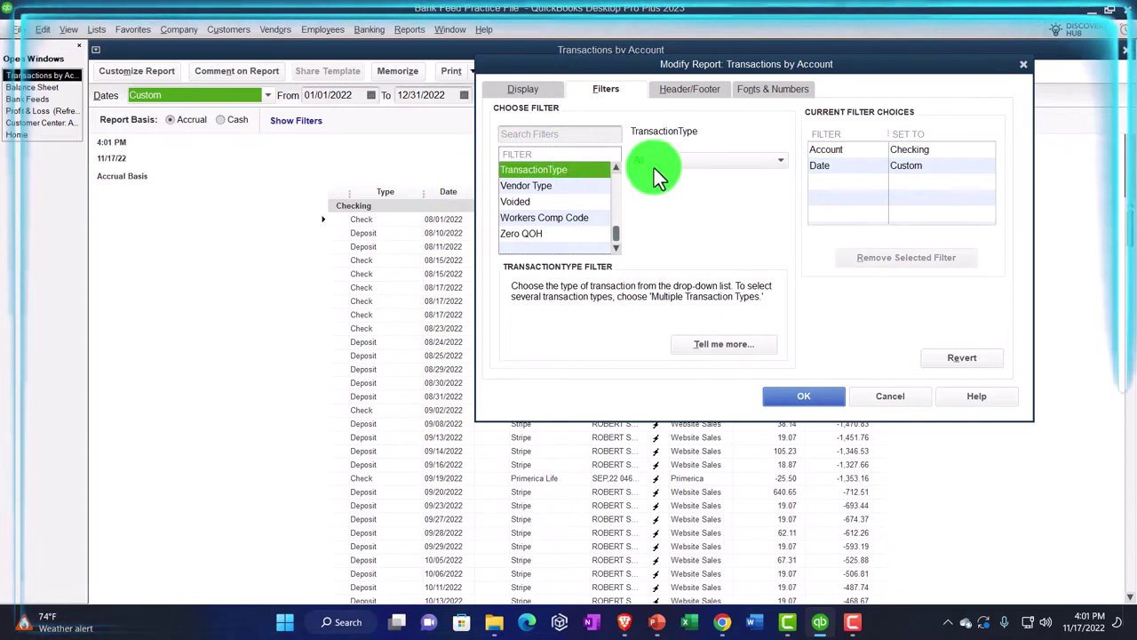
pyautogui.click(691, 162)
pyautogui.click(684, 241)
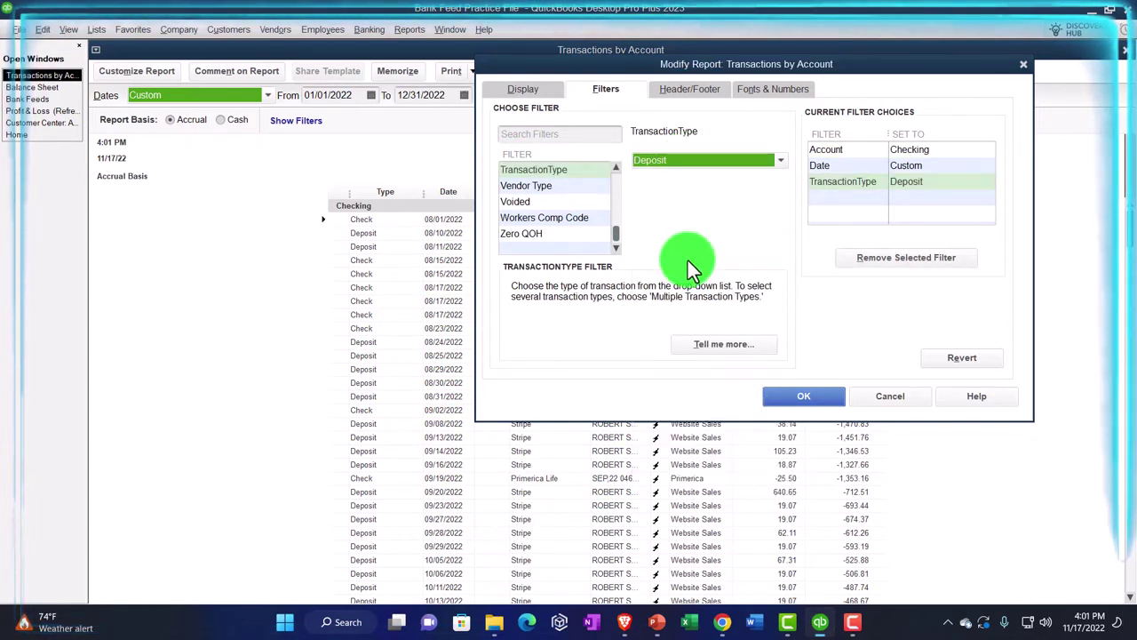
pyautogui.click(792, 394)
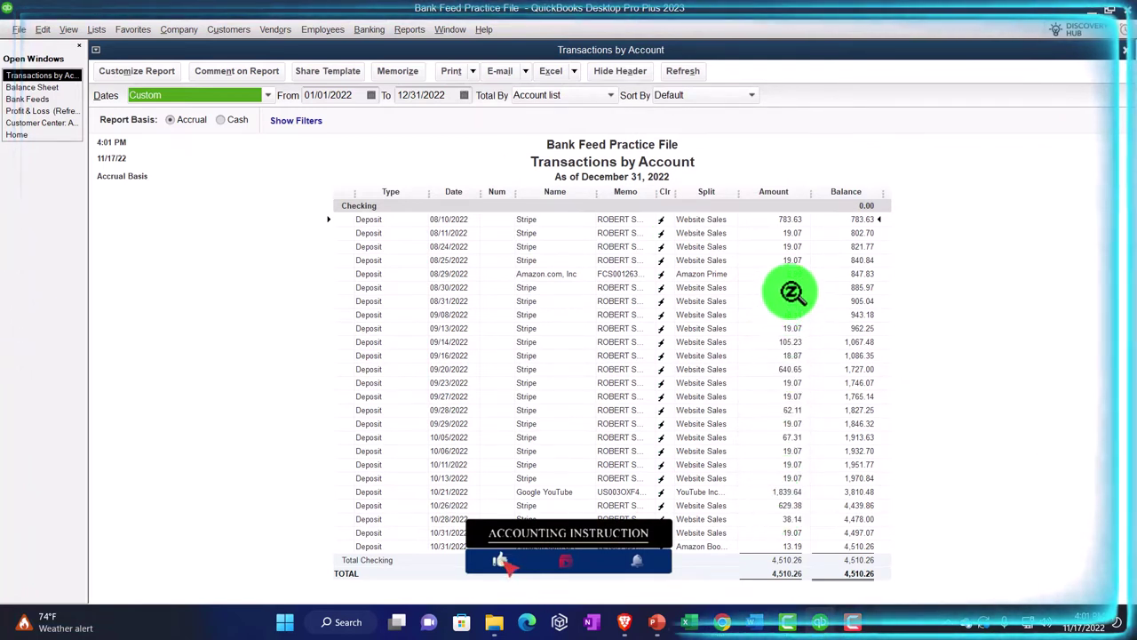
# Step: Compare the Amazon deposits in the Transactions by Account report, widen the Split column to read the accounts, and close the report
pyautogui.click(792, 274)
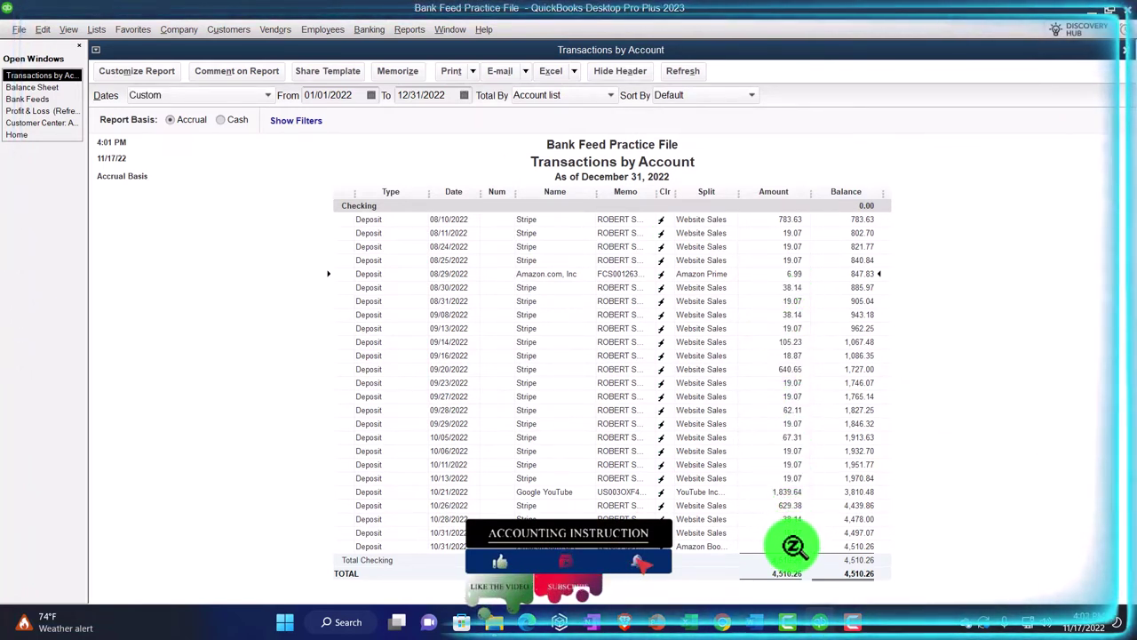
pyautogui.click(794, 547)
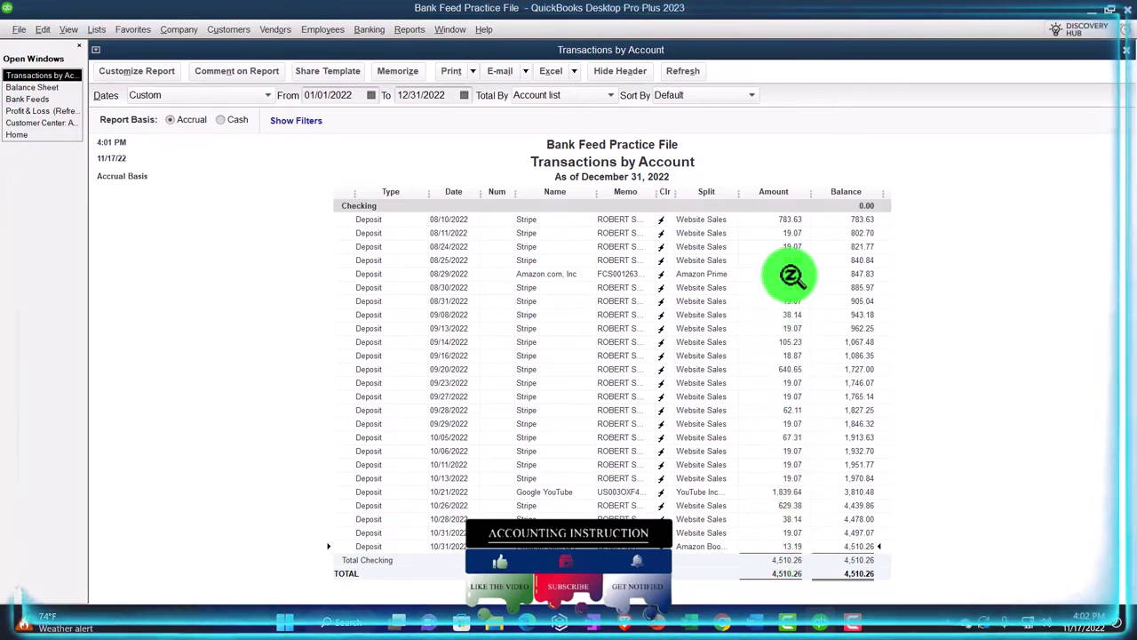
pyautogui.click(792, 275)
pyautogui.moveTo(737, 190); pyautogui.dragTo(774, 483)
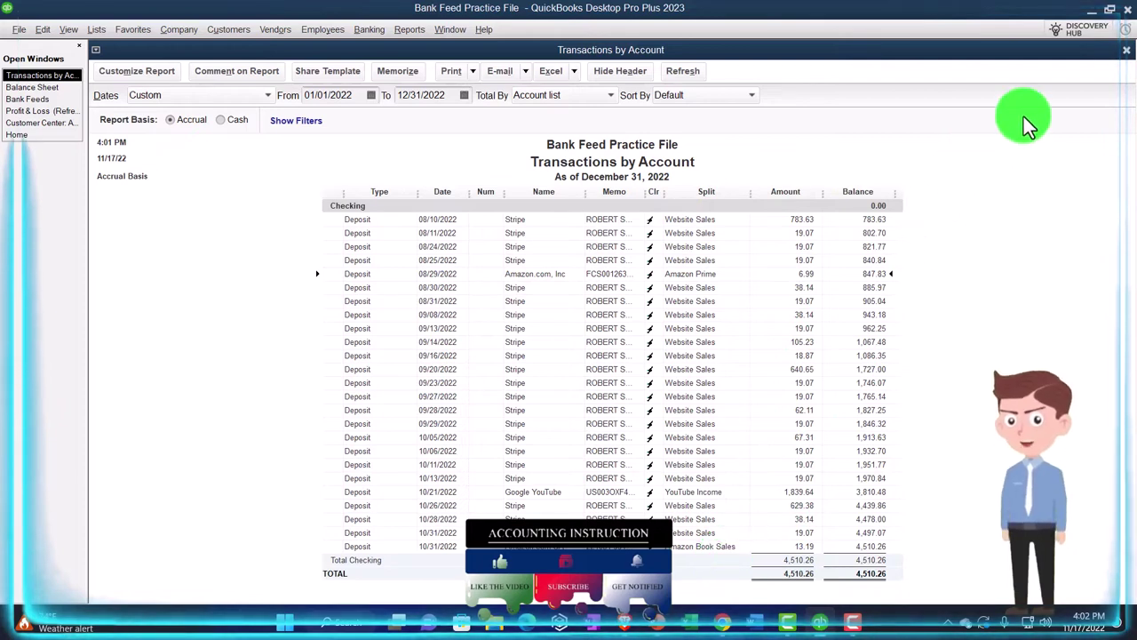
pyautogui.click(1126, 50)
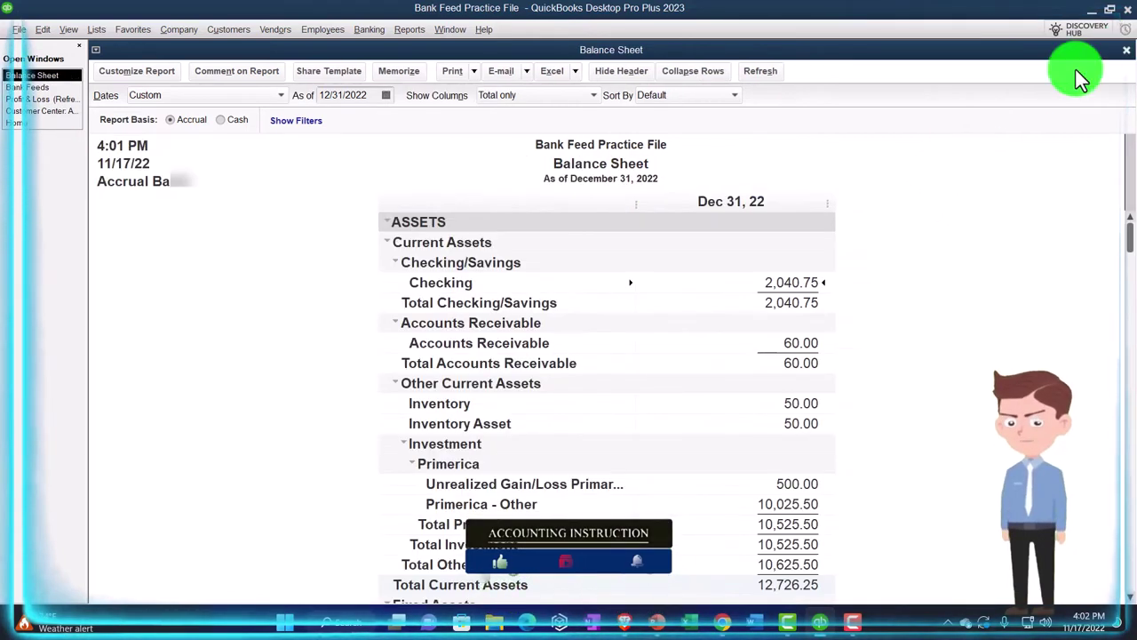
# Step: Review the income accounts in the 2022 Profit & Loss and look over the available Sales reports
pyautogui.click(46, 99)
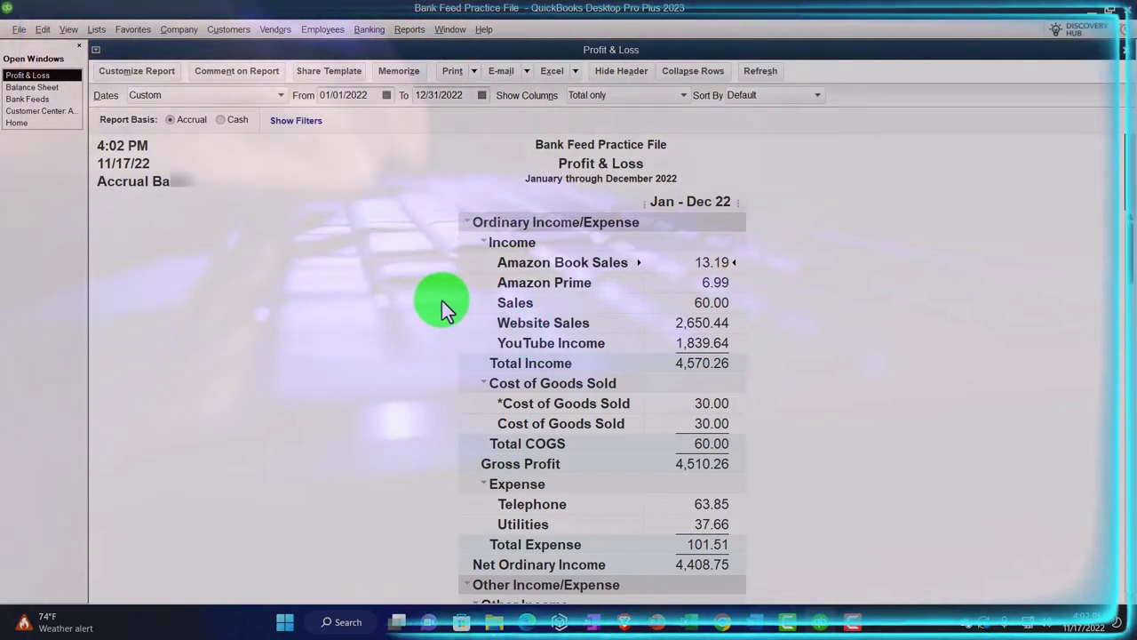
pyautogui.click(408, 29)
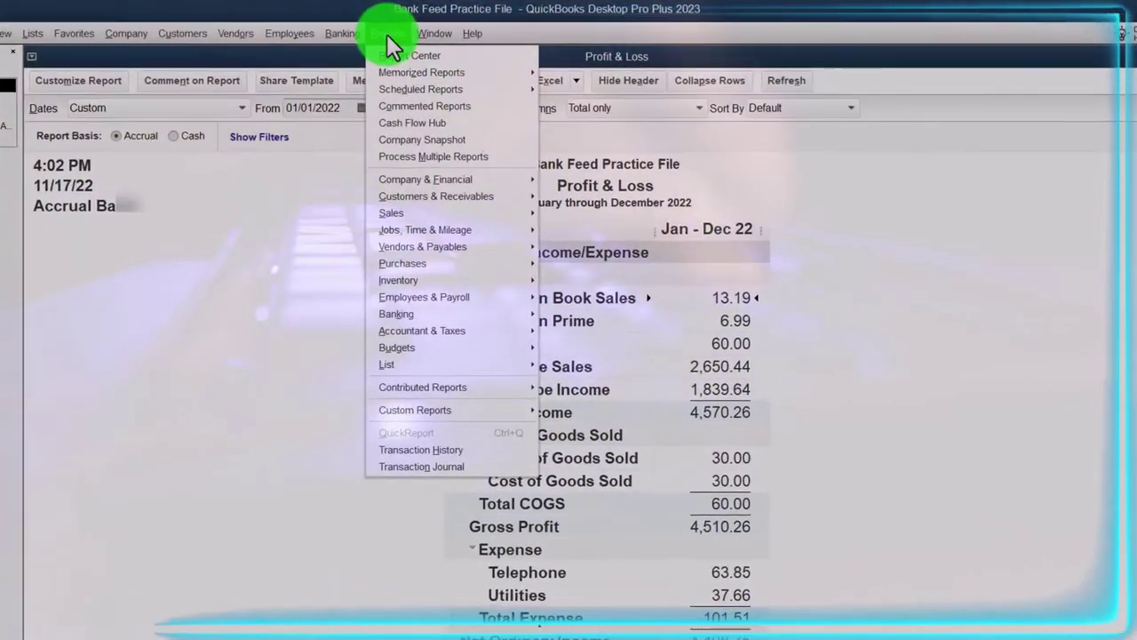
pyautogui.moveTo(395, 214)
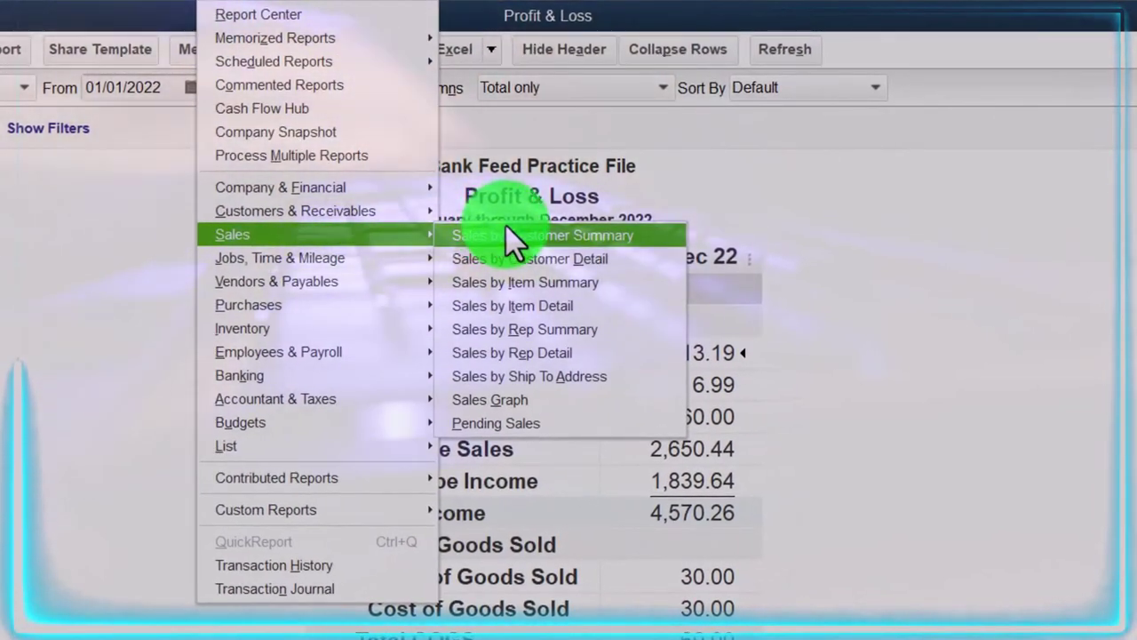
pyautogui.click(12, 317)
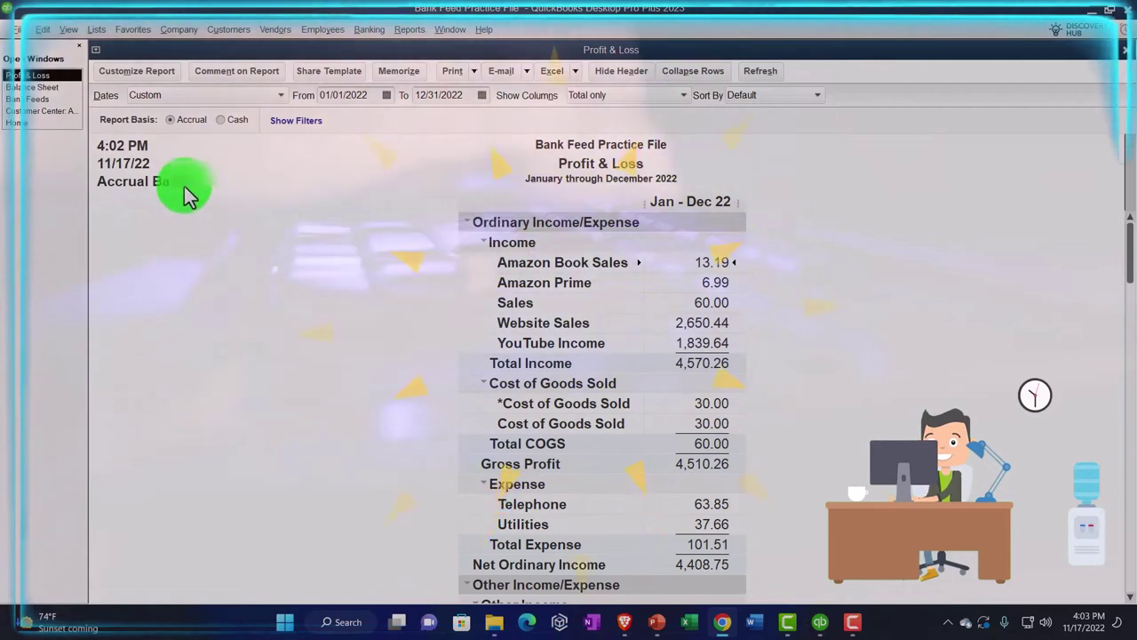
# Step: Return to the unrecognized bank feed transactions and sort them by deposit from largest to smallest
pyautogui.click(40, 98)
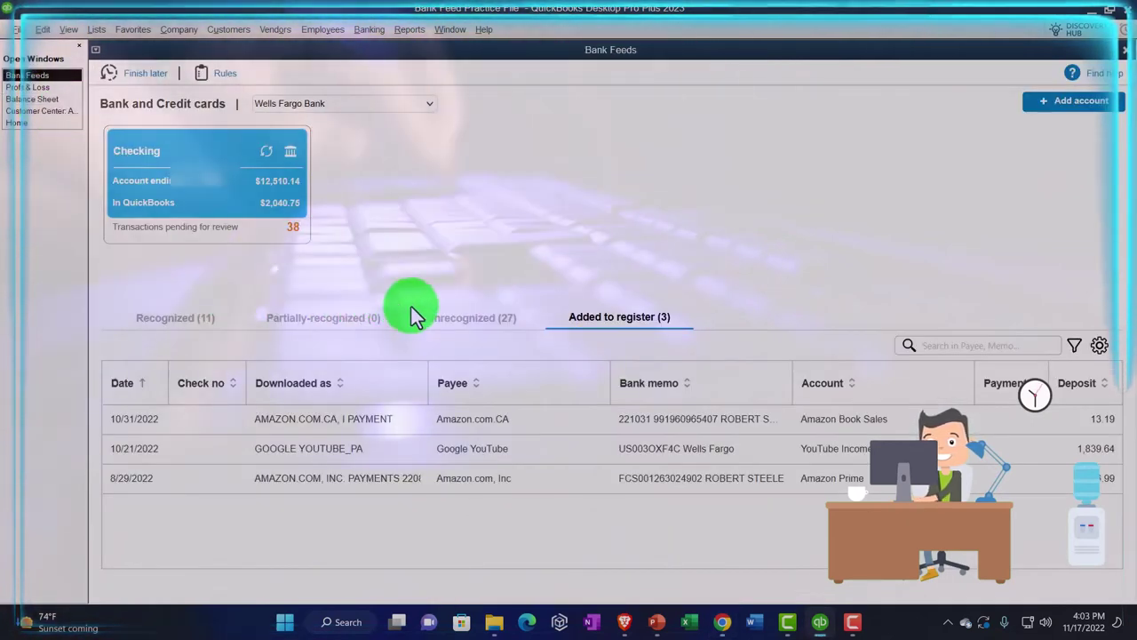
pyautogui.click(436, 318)
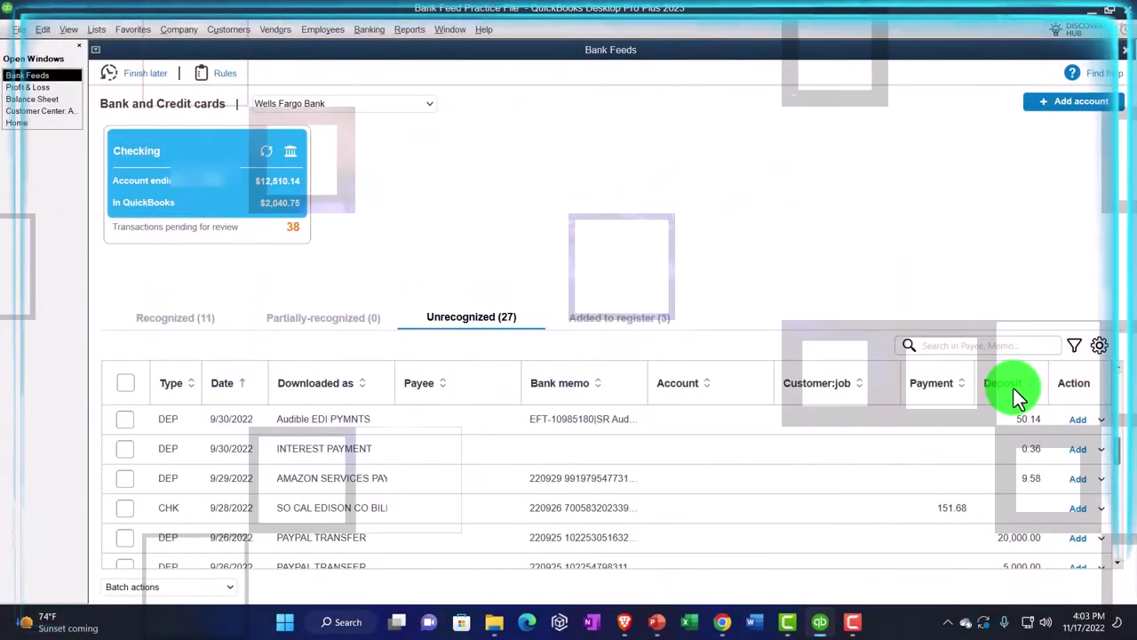
pyautogui.click(1014, 388)
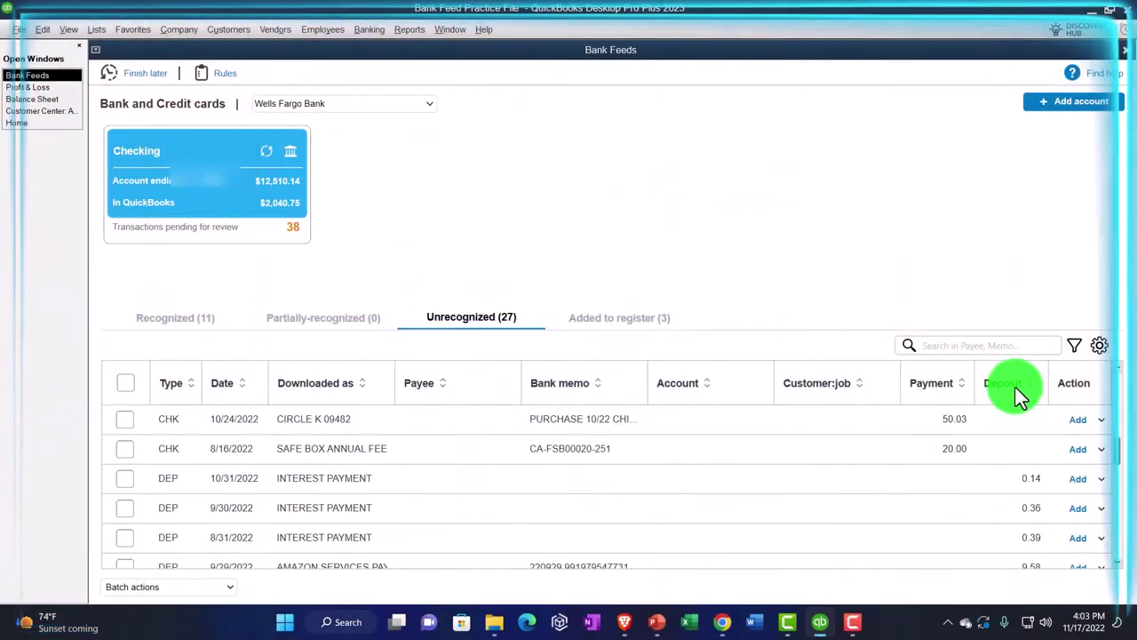
pyautogui.click(1015, 387)
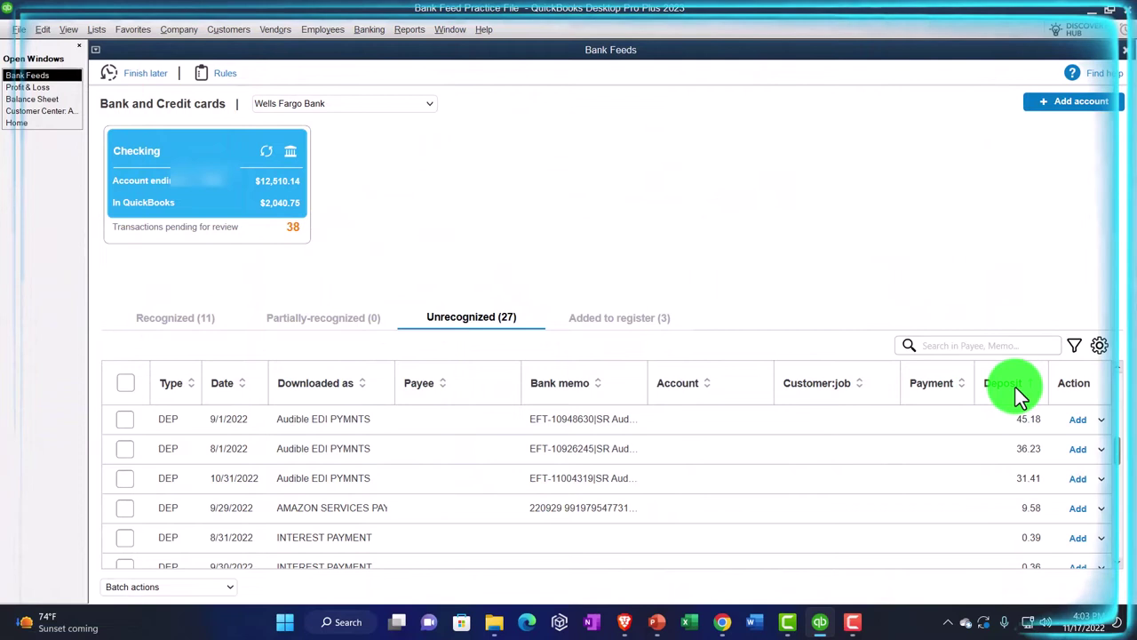
# Step: Set the payee of the 9/1/2022 Audible EDI PYMNTS deposit to Audible, quick-adding it as a new customer
pyautogui.click(430, 421)
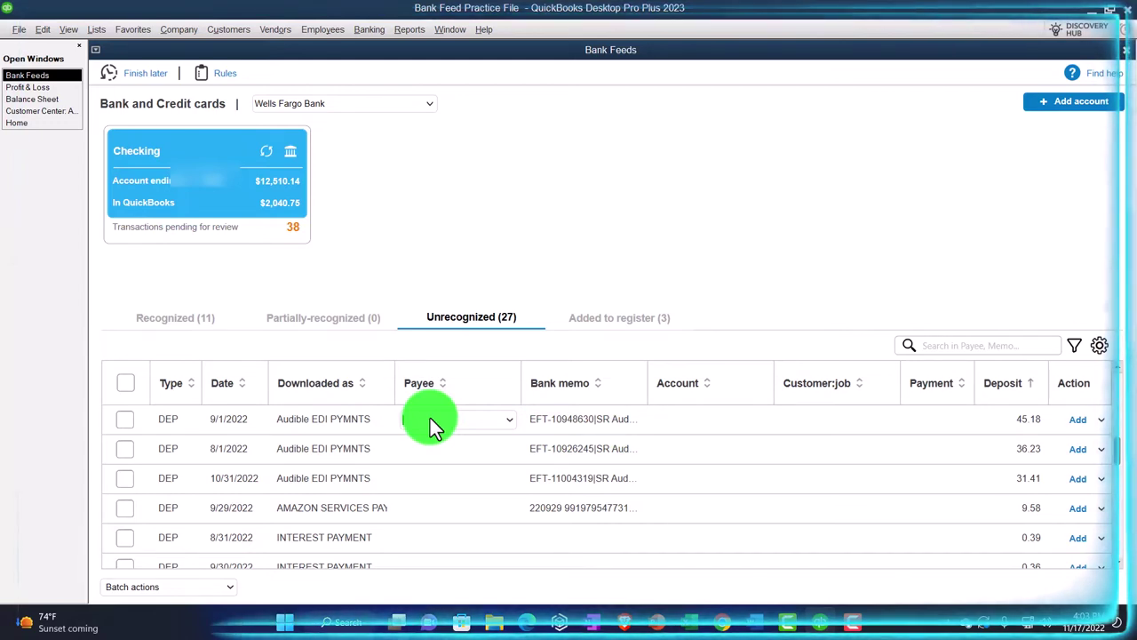
pyautogui.write('Audible')
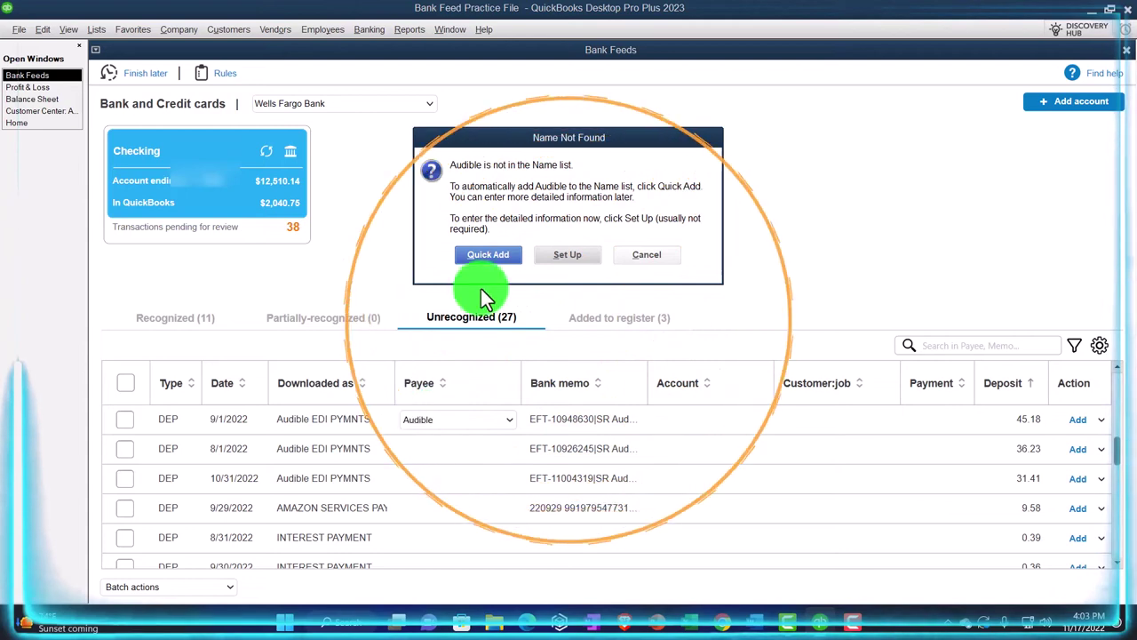
pyautogui.click(486, 255)
pyautogui.click(576, 237)
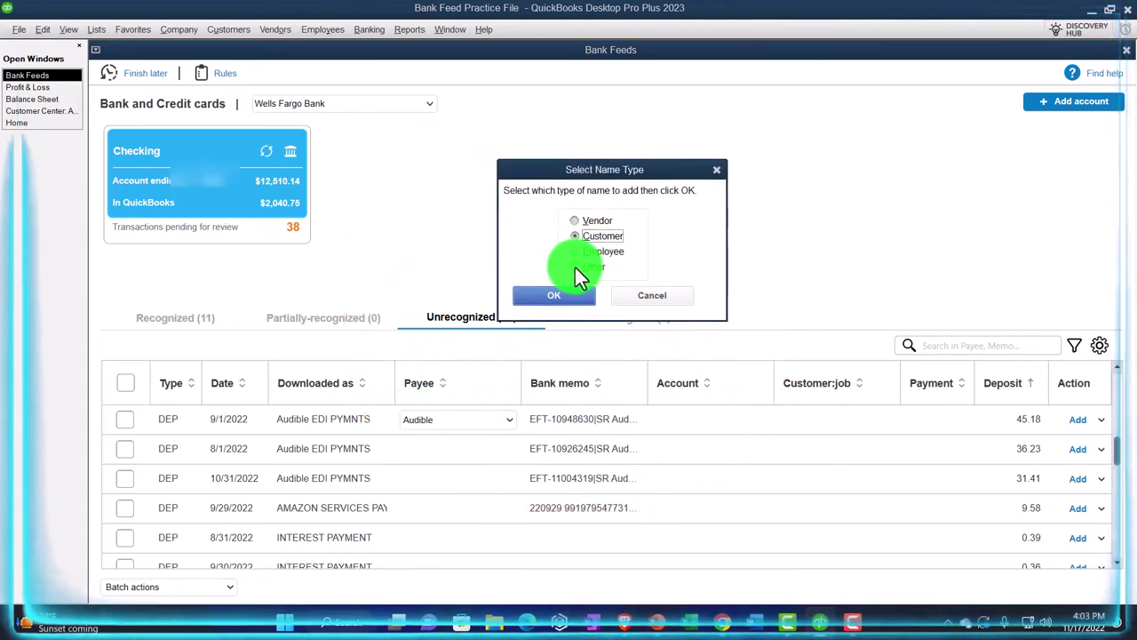
pyautogui.click(568, 297)
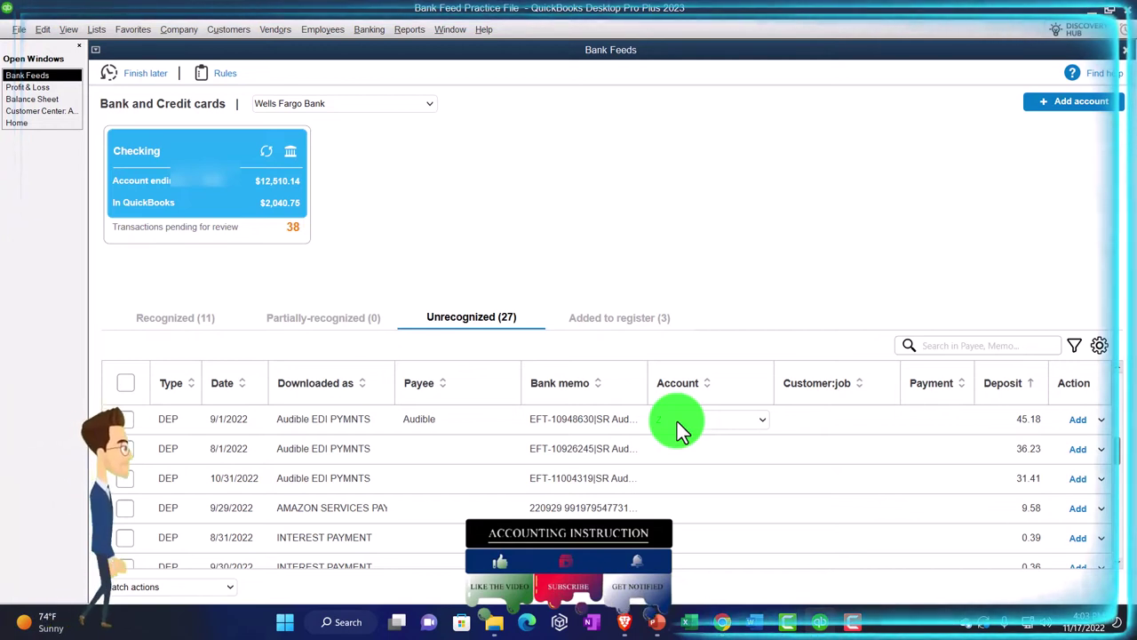
# Step: Assign the 9/1/2022 Audible EDI PYMNTS deposit to Audible Income, setting it up as a new Income account
pyautogui.write('a')
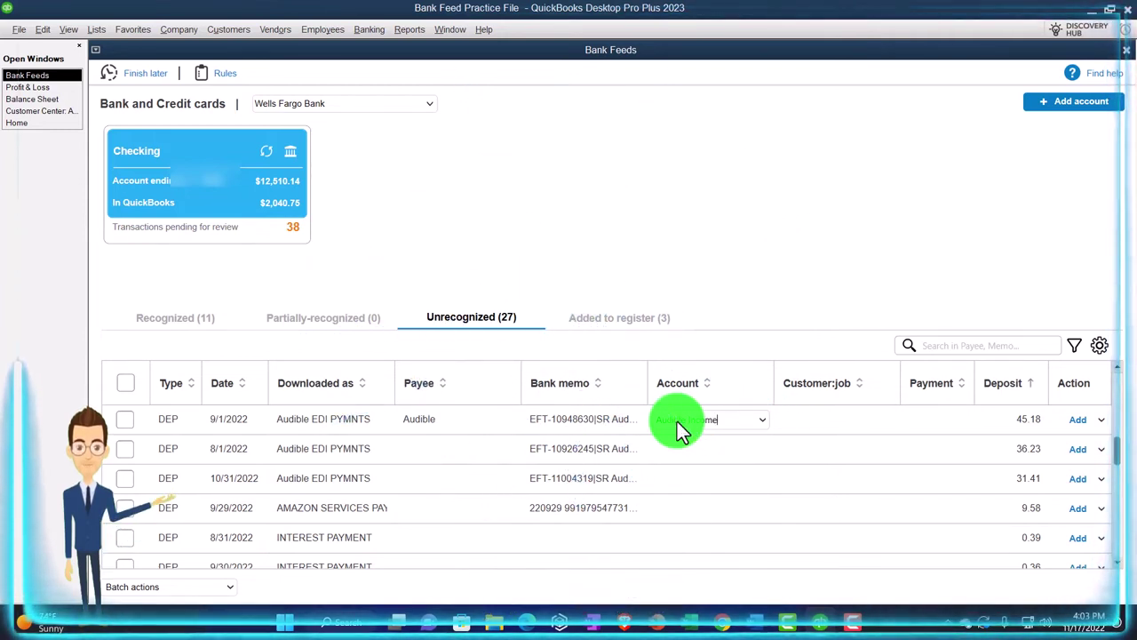
pyautogui.press('Tab')
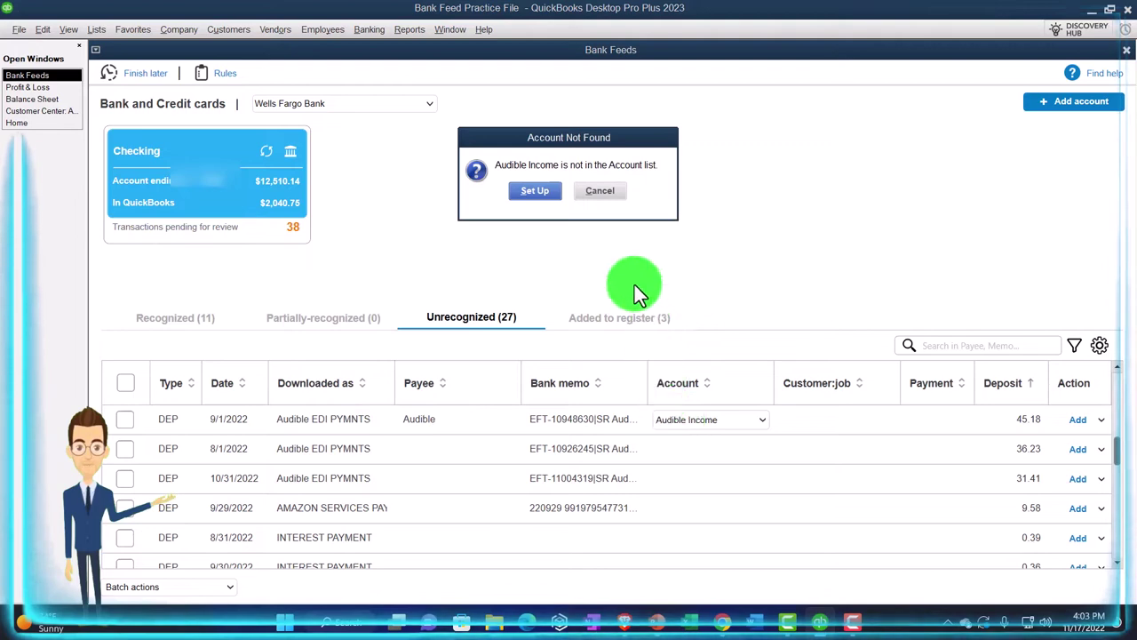
pyautogui.click(533, 192)
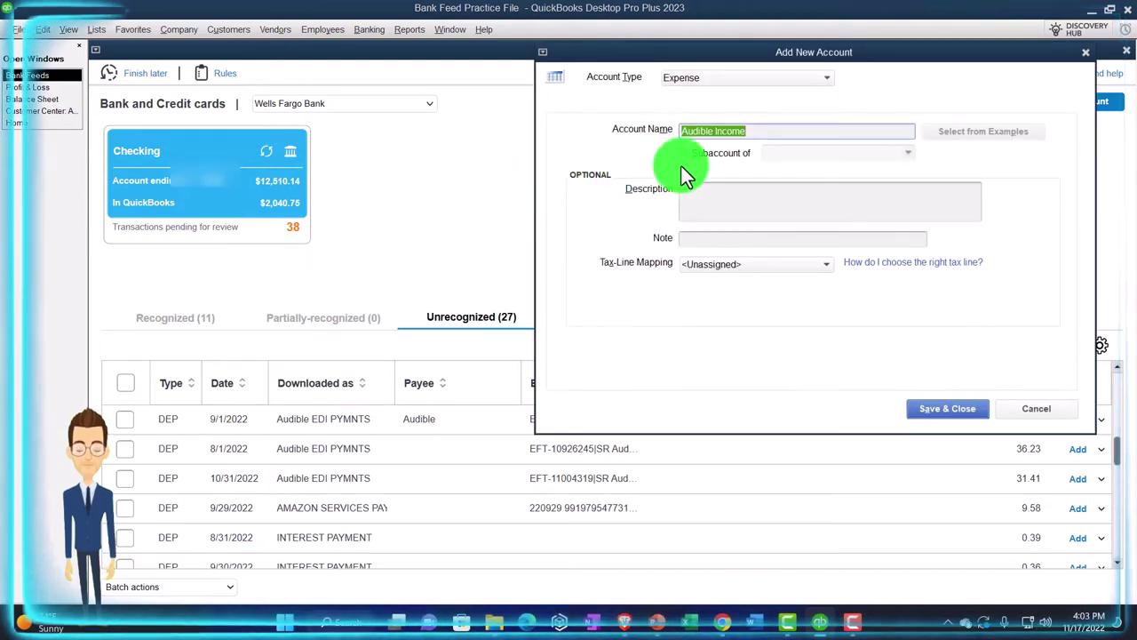
pyautogui.click(709, 78)
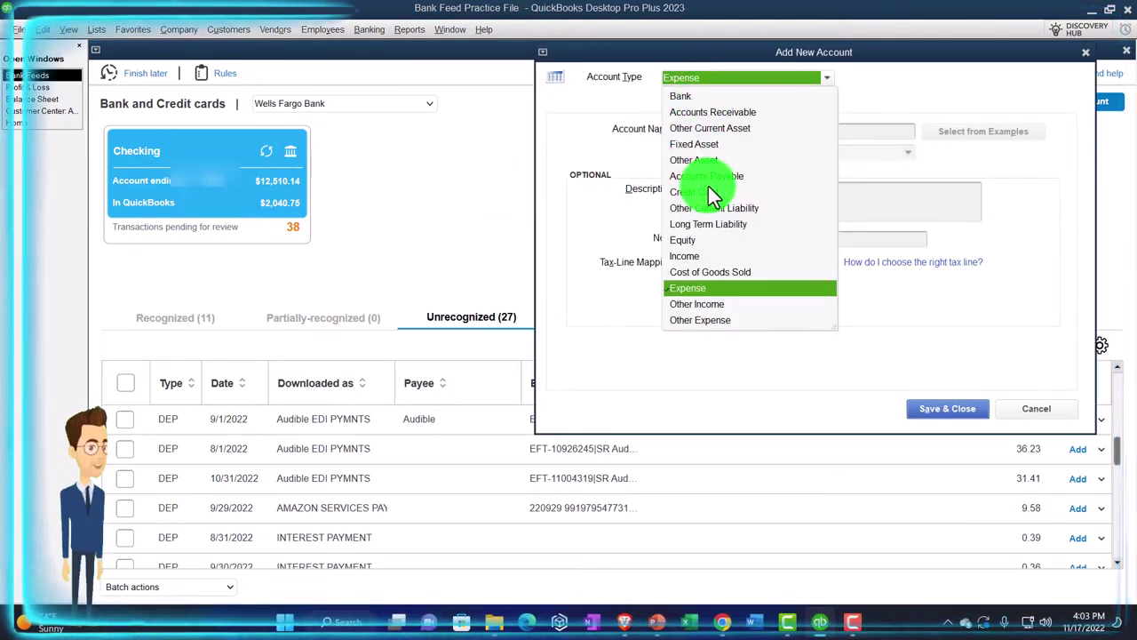
pyautogui.click(690, 258)
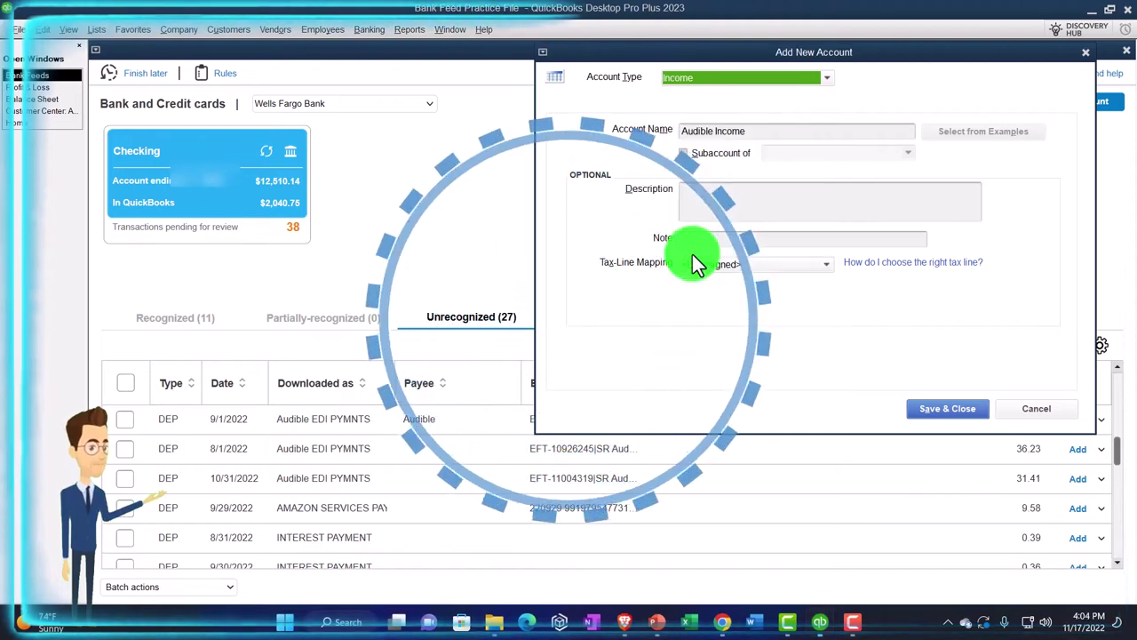
pyautogui.click(939, 411)
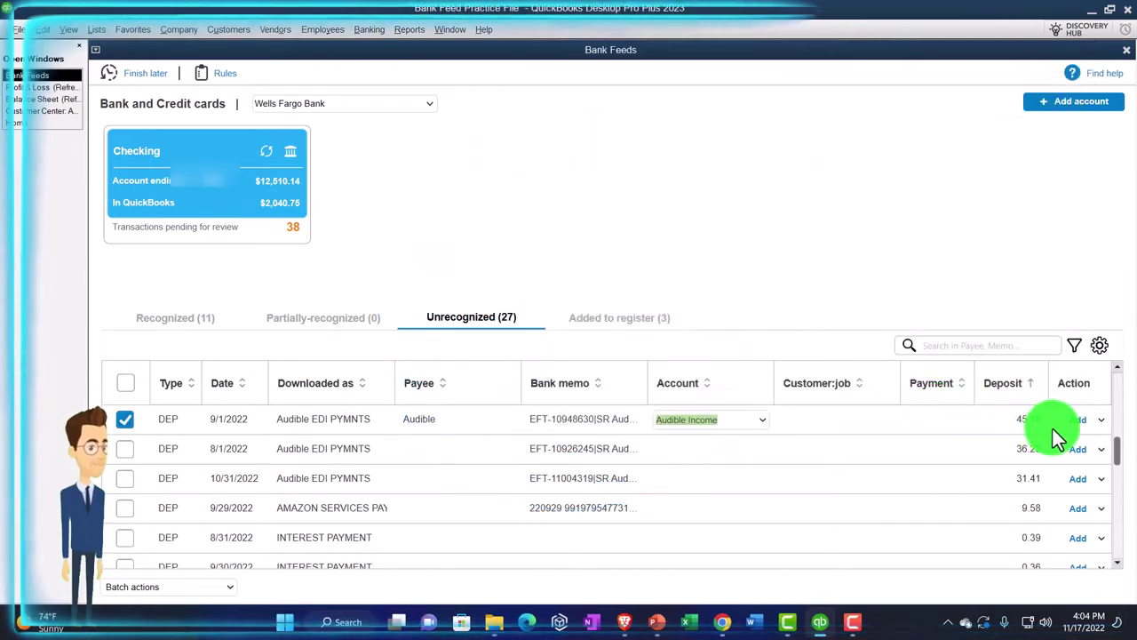
# Step: Open the 9/1/2022 Audible deposit's details and start a rule from it named Audible, for Money in
pyautogui.click(1101, 420)
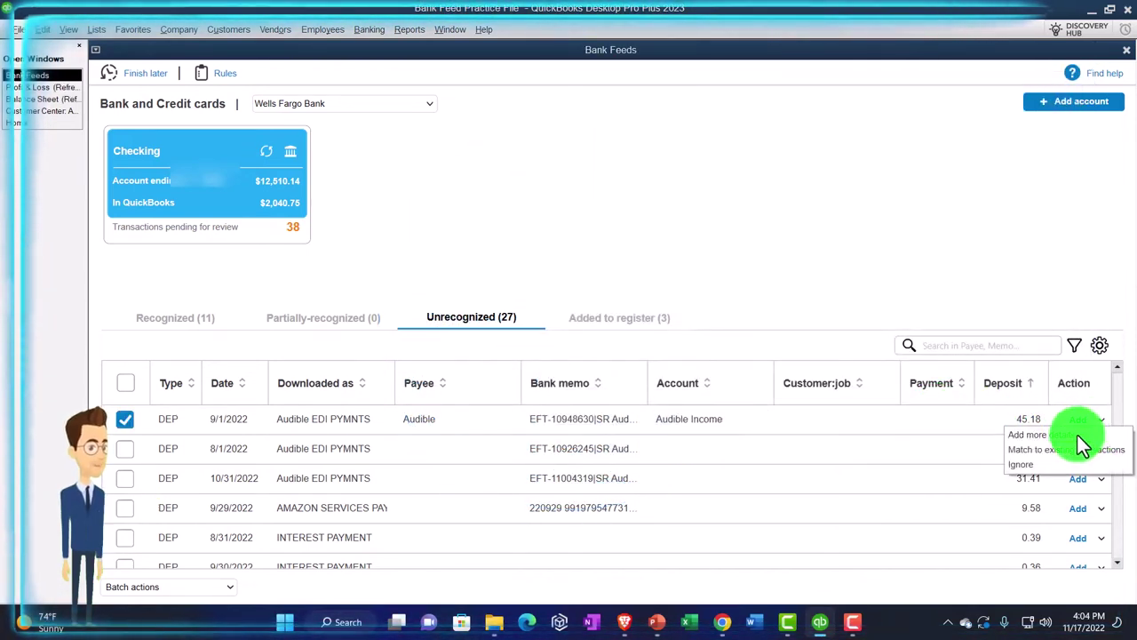
pyautogui.click(1077, 435)
pyautogui.moveTo(564, 37); pyautogui.dragTo(645, 31)
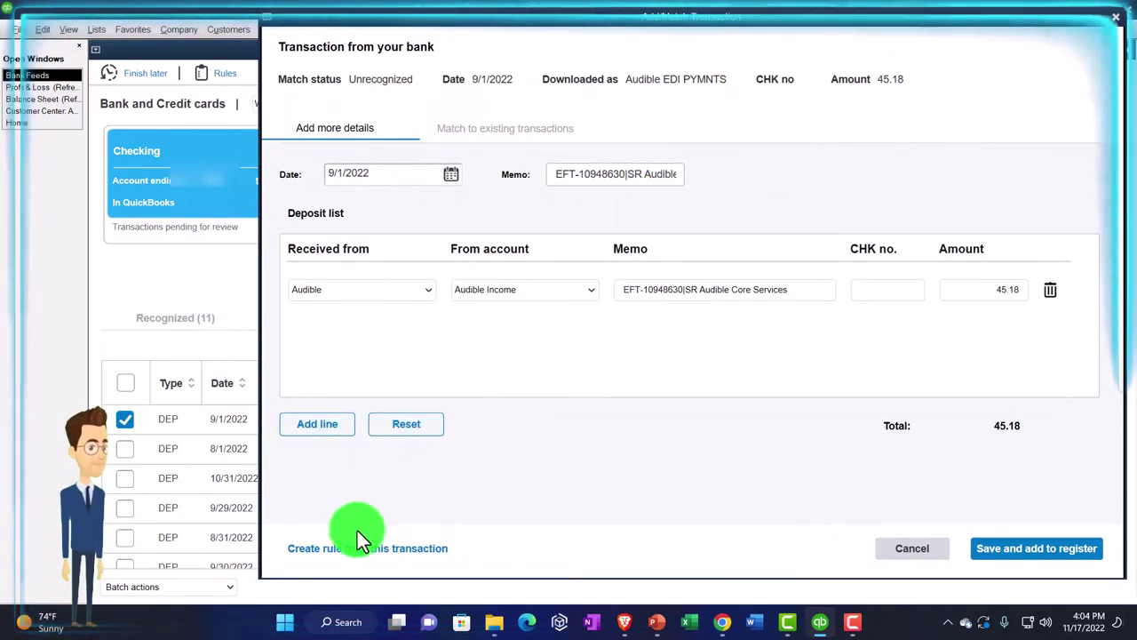
pyautogui.click(366, 551)
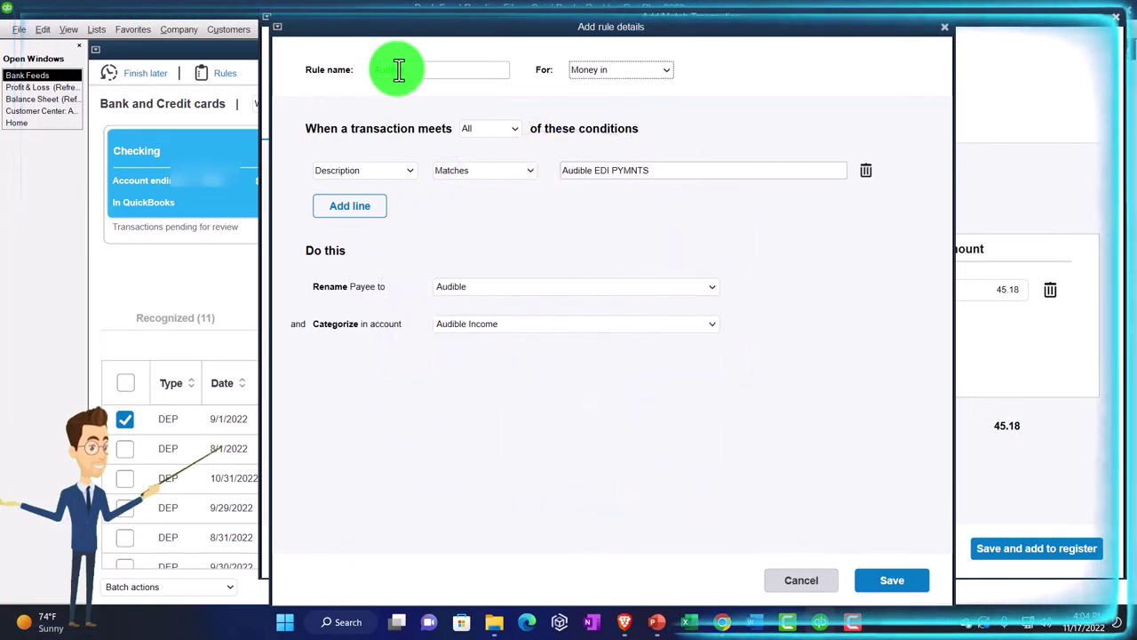
pyautogui.click(668, 71)
pyautogui.click(609, 101)
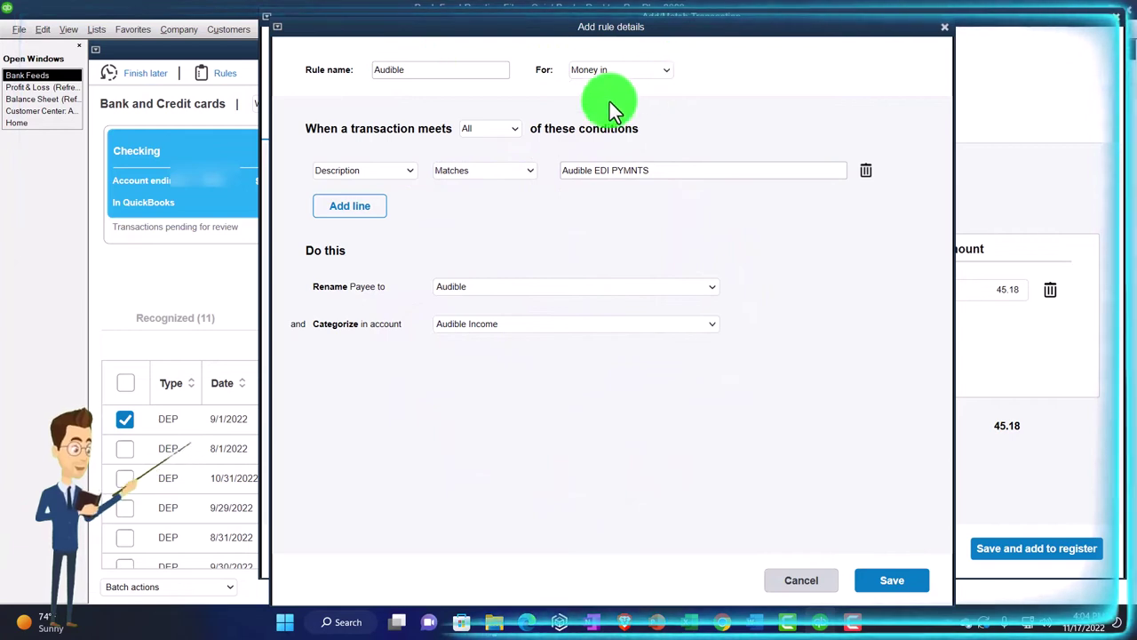
# Step: Set the rule's condition to Description Contains Audible and save the rule
pyautogui.click(404, 175)
pyautogui.click(395, 202)
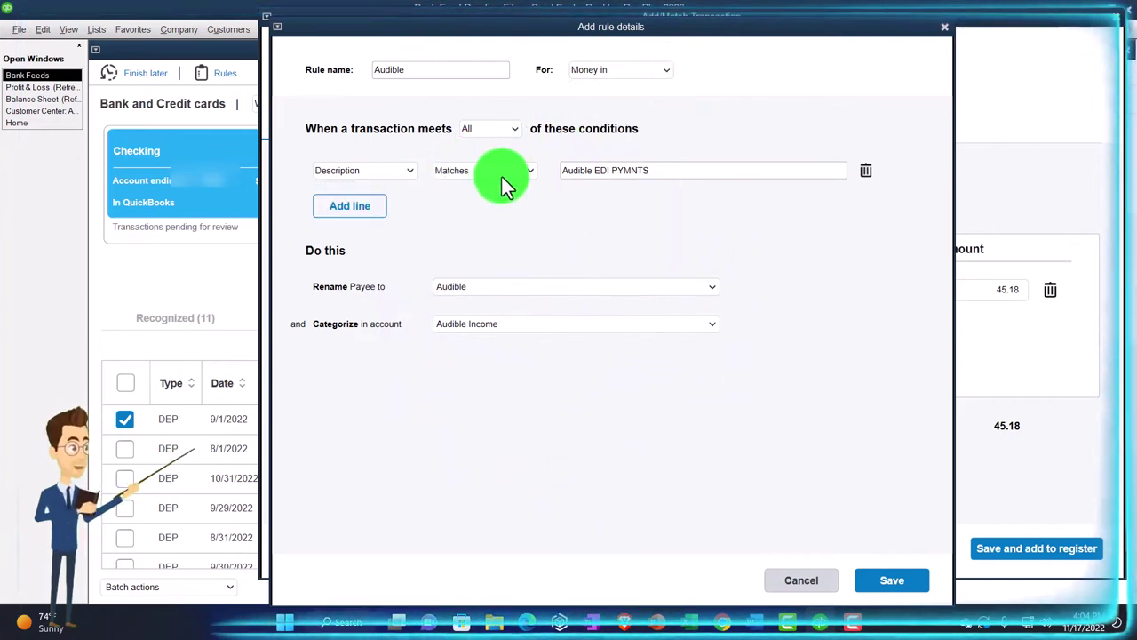
pyautogui.click(502, 176)
pyautogui.click(483, 203)
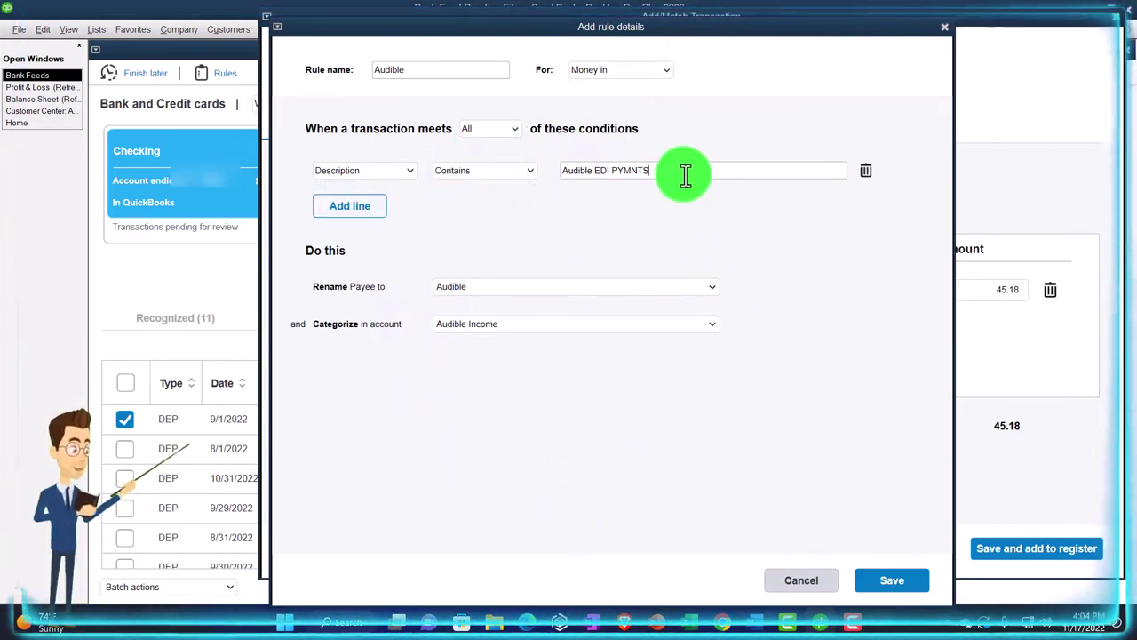
pyautogui.press('BackSpace')
pyautogui.press('BackSpace')
pyautogui.press('BackSpace')
pyautogui.press('BackSpace')
pyautogui.press('BackSpace')
pyautogui.press('BackSpace')
pyautogui.press('BackSpace')
pyautogui.press('BackSpace')
pyautogui.press('BackSpace')
pyautogui.press('BackSpace')
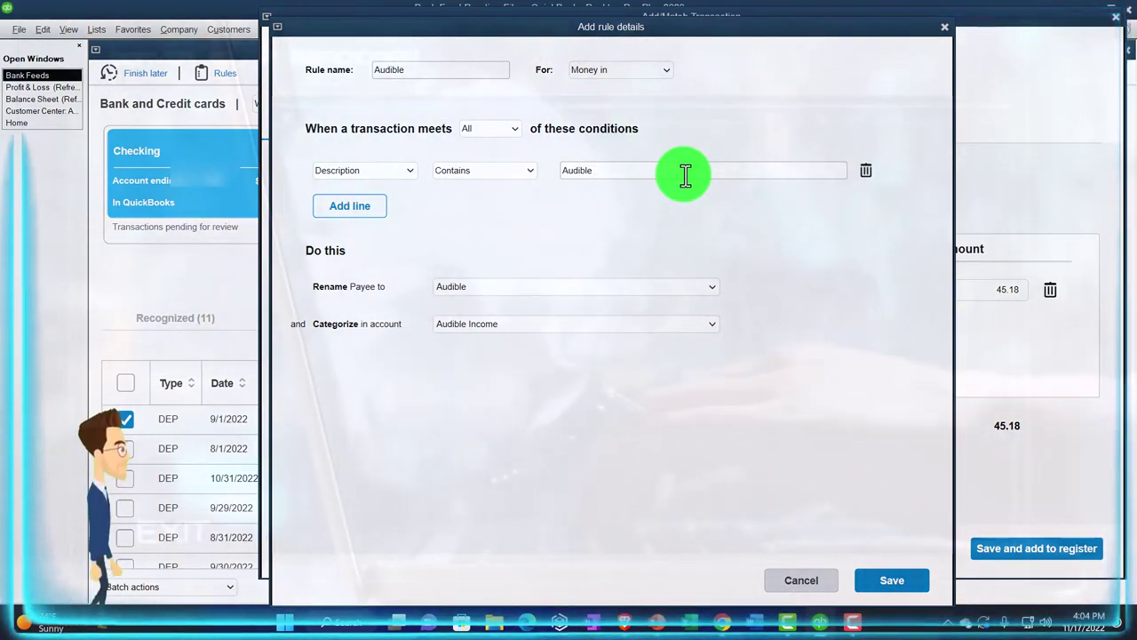
pyautogui.click(886, 573)
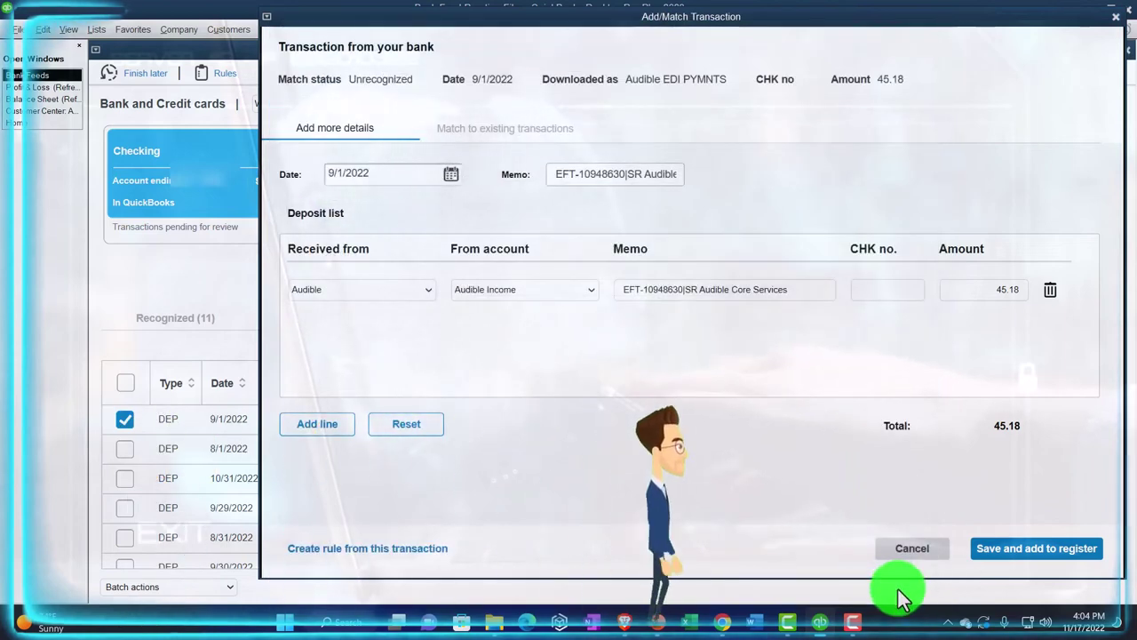
# Step: Add the Audible deposit to the register, then check the recognized transactions sorted by deposit from largest to smallest
pyautogui.click(995, 551)
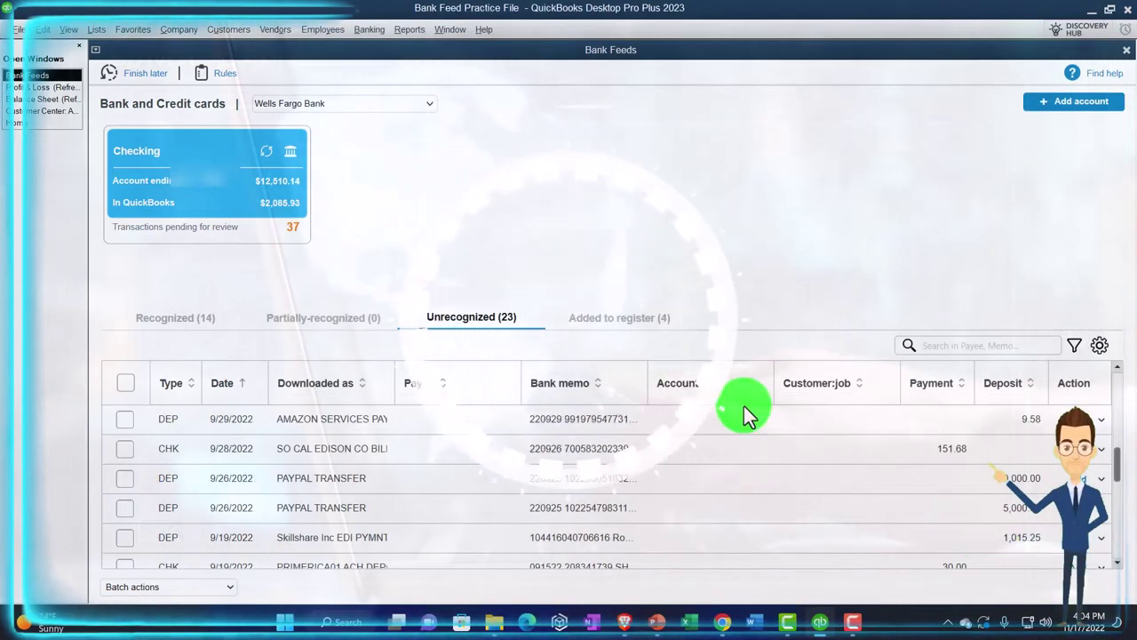
pyautogui.click(626, 320)
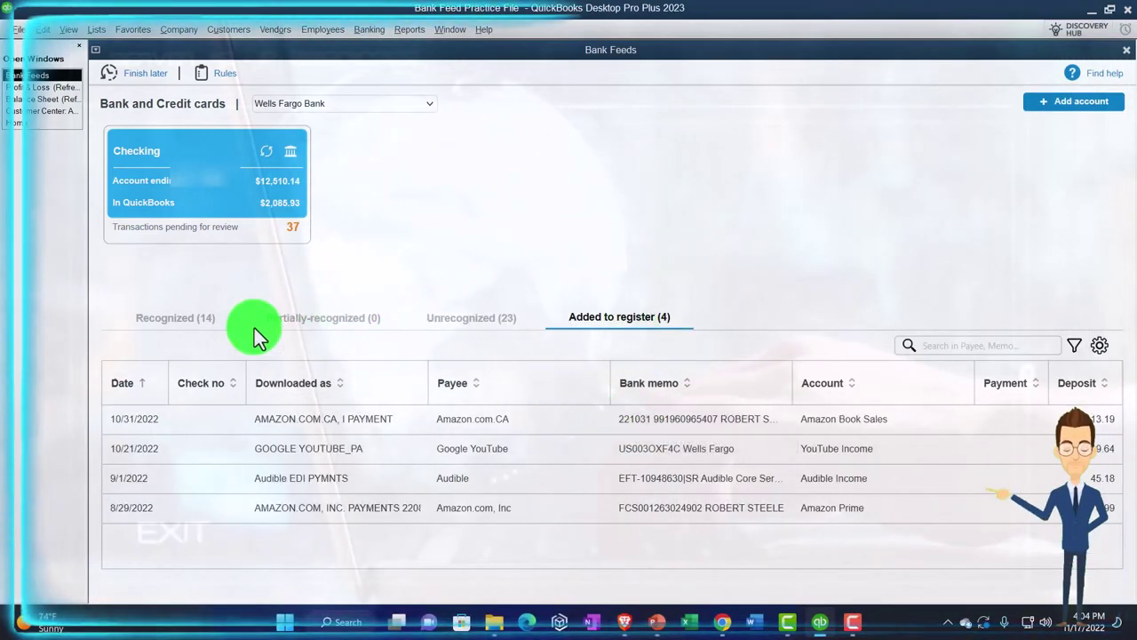
pyautogui.click(182, 321)
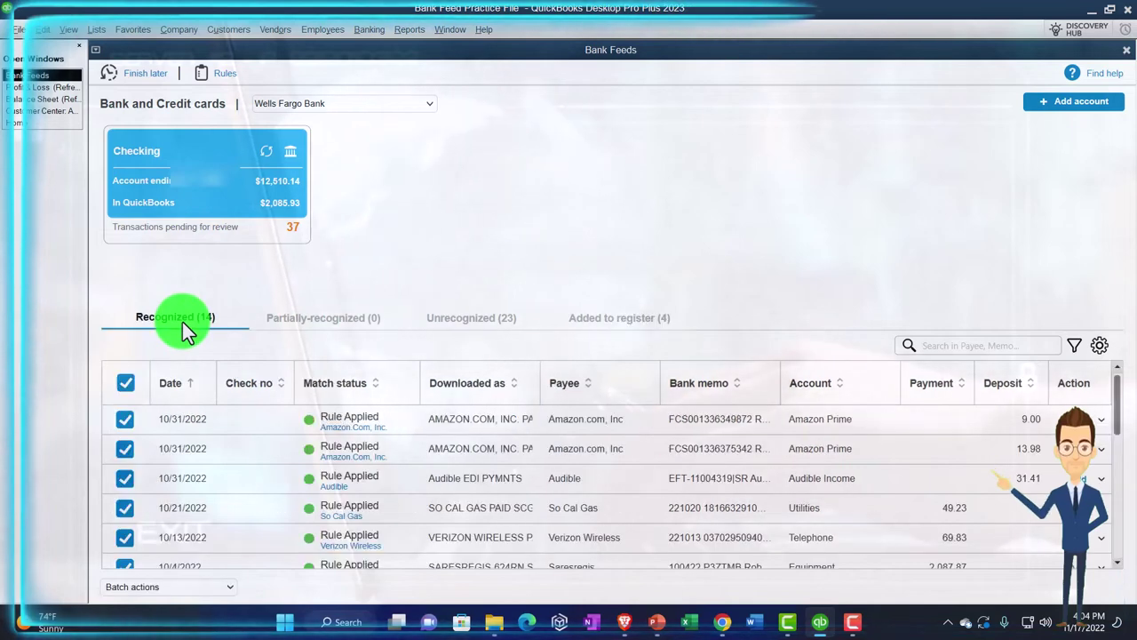
pyautogui.click(1006, 390)
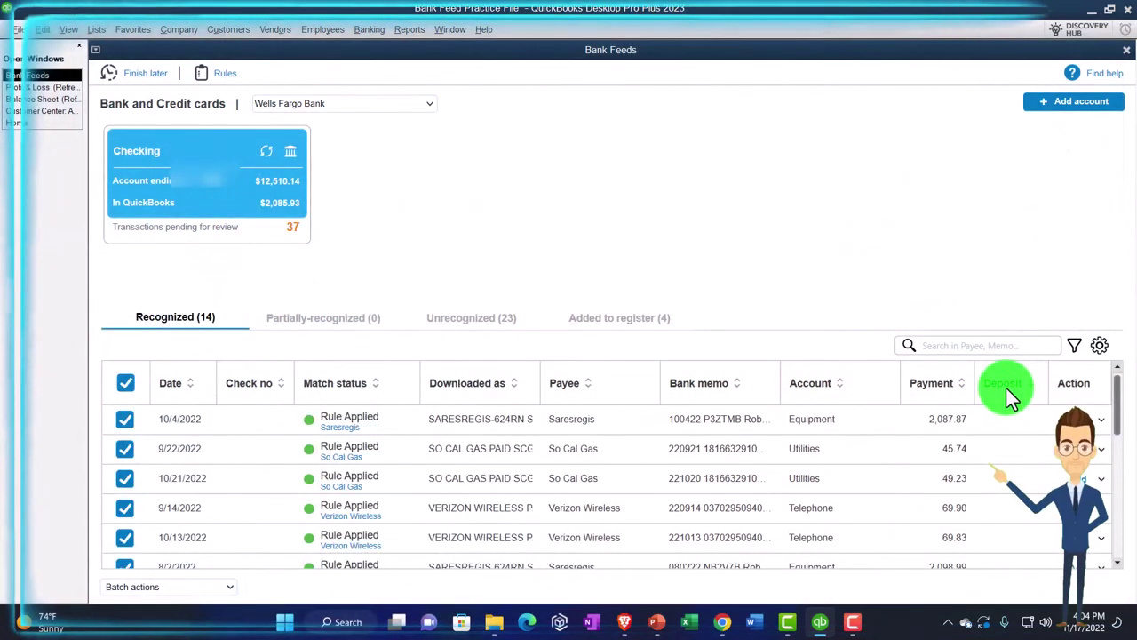
pyautogui.click(1006, 388)
pyautogui.click(568, 474)
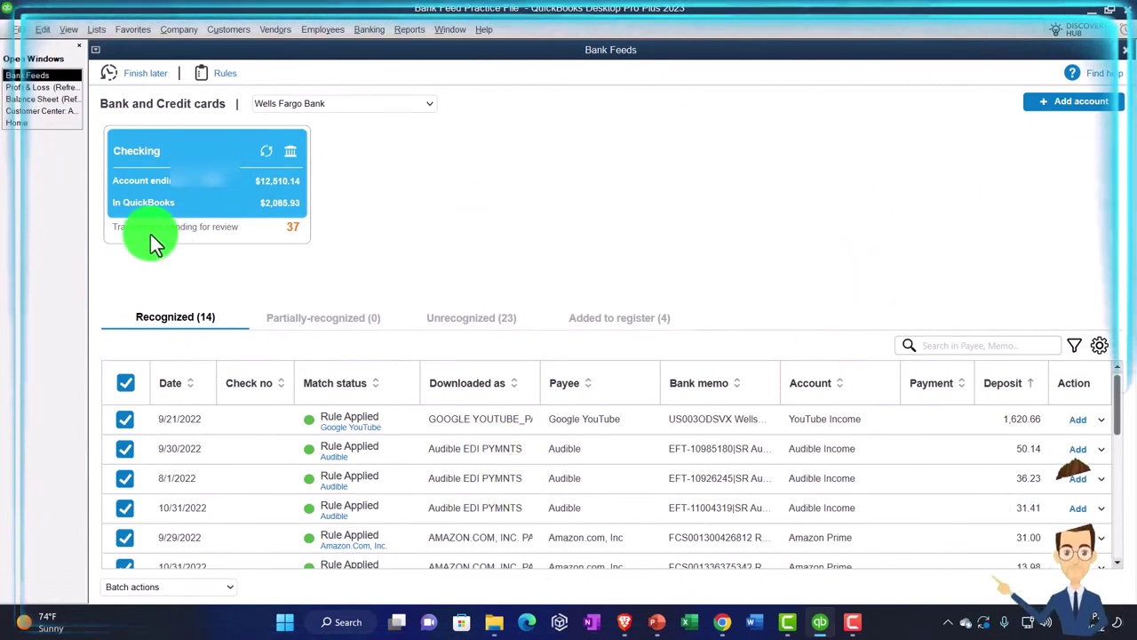
# Step: Open the Checking account's transaction detail from the 2022 Balance Sheet and filter it to the Deposit transaction type
pyautogui.click(40, 99)
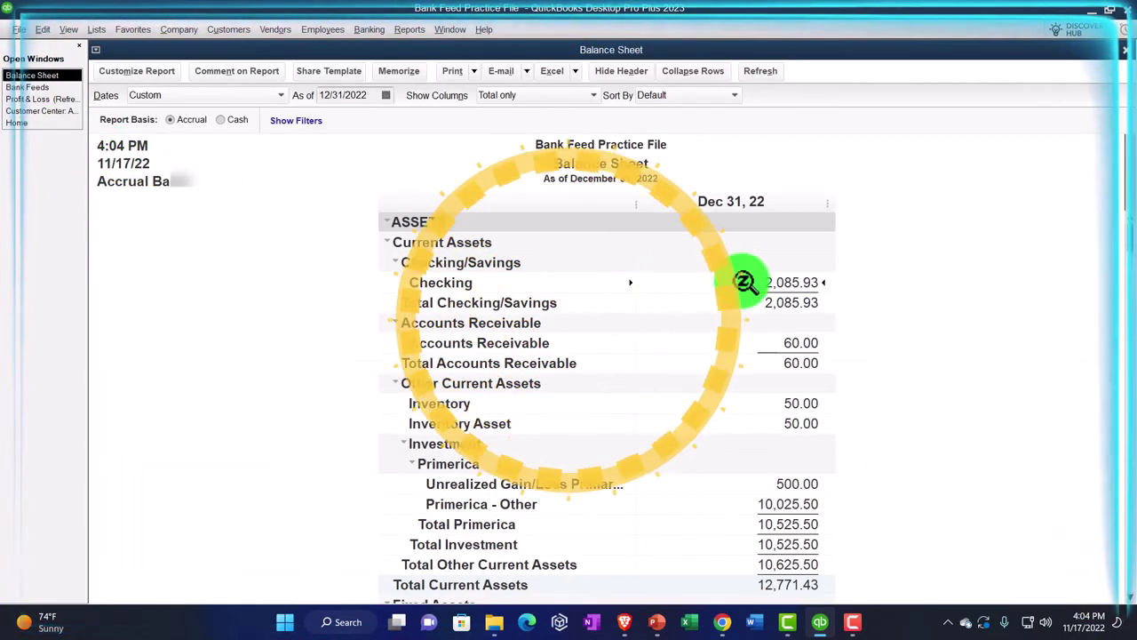
pyautogui.doubleClick(787, 283)
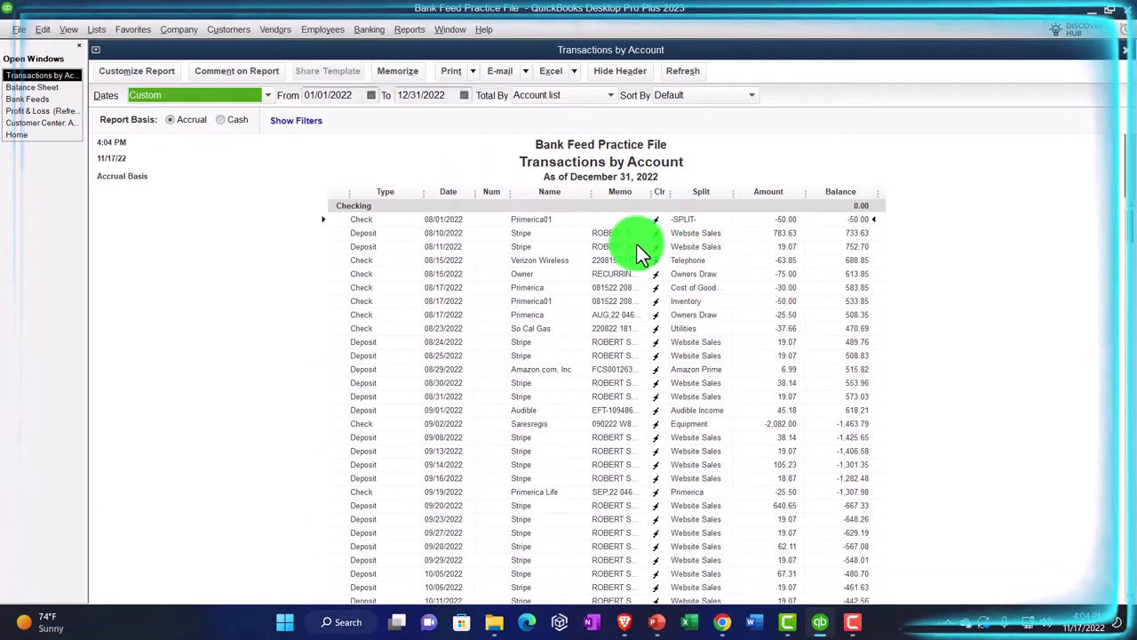
pyautogui.click(165, 70)
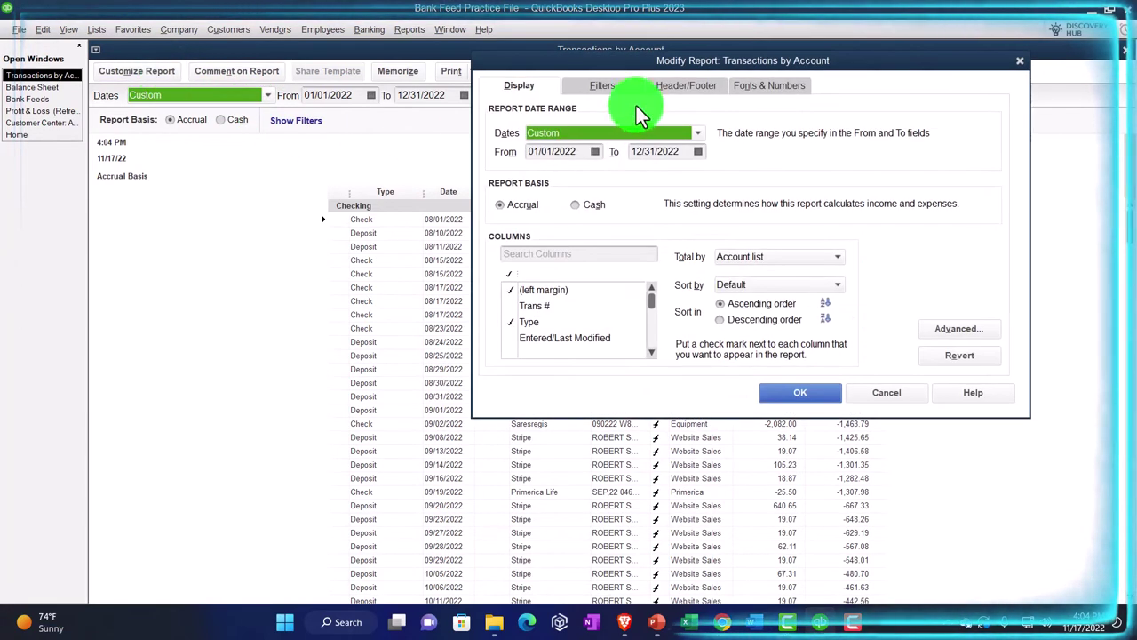
pyautogui.click(602, 85)
pyautogui.scroll(-3, 609, 219)
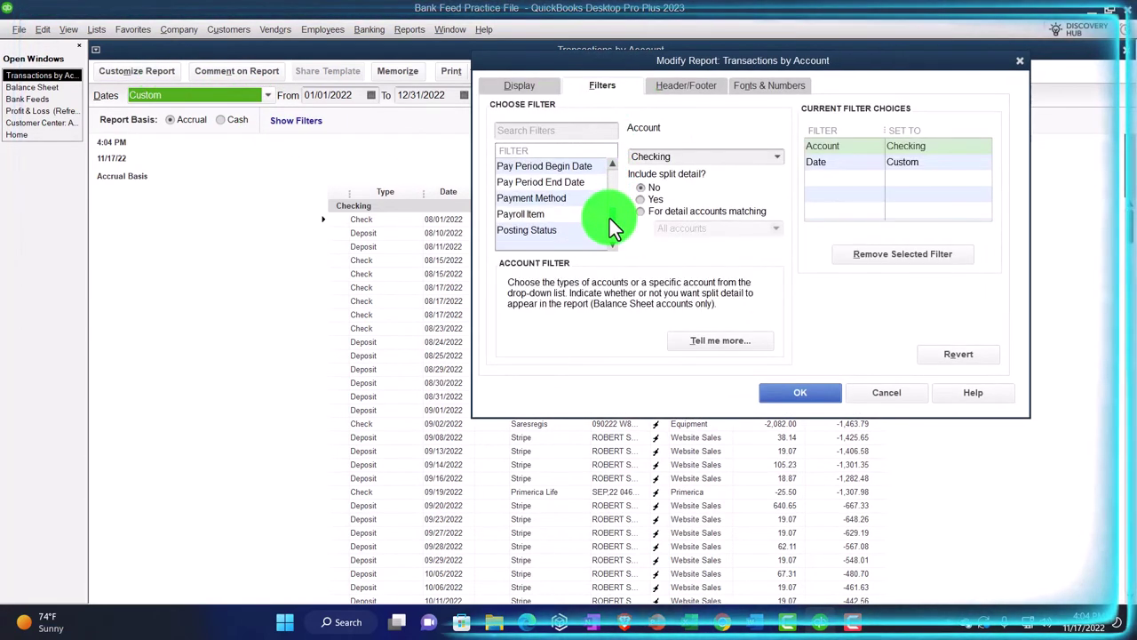
pyautogui.scroll(2, 617, 161)
pyautogui.scroll(3, 616, 169)
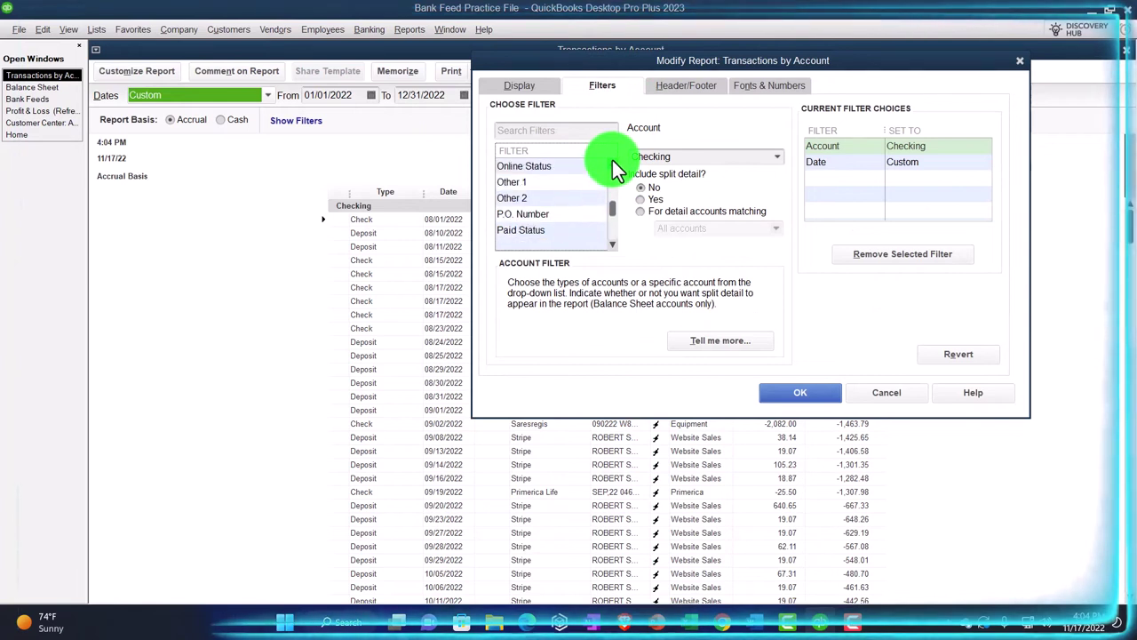
pyautogui.scroll(-10, 612, 201)
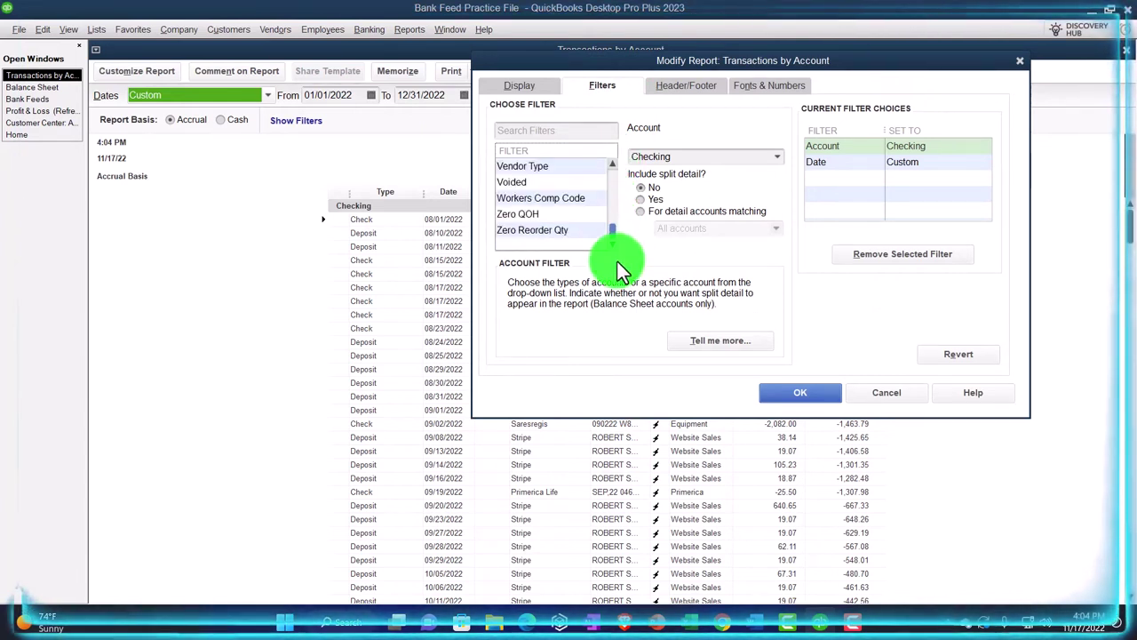
pyautogui.scroll(1, 611, 178)
pyautogui.click(575, 165)
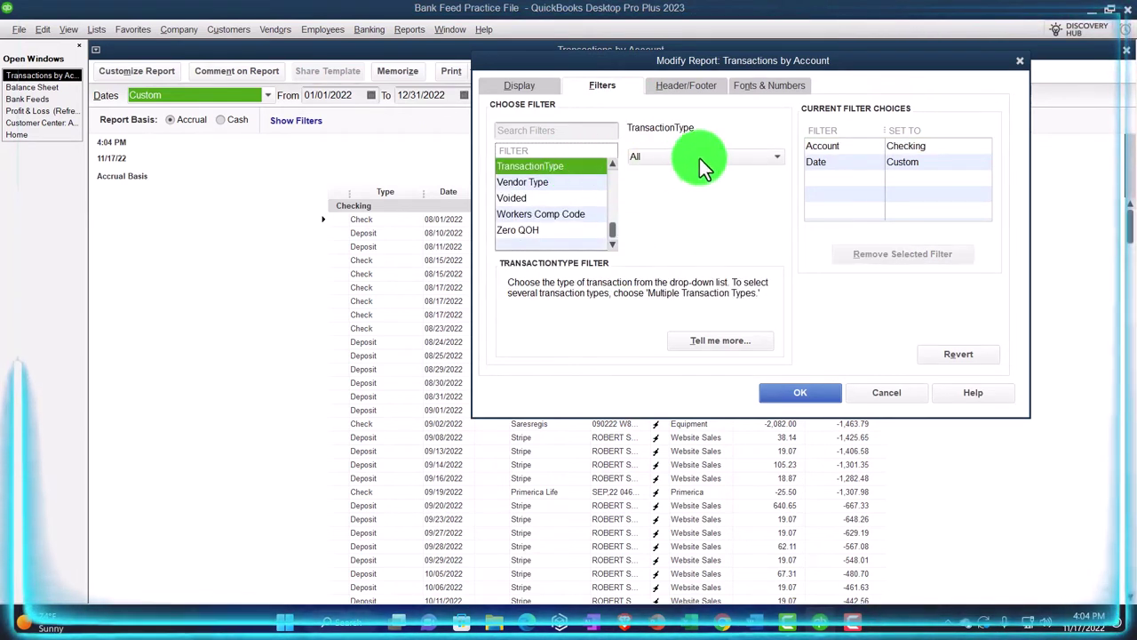
pyautogui.click(701, 159)
pyautogui.click(658, 238)
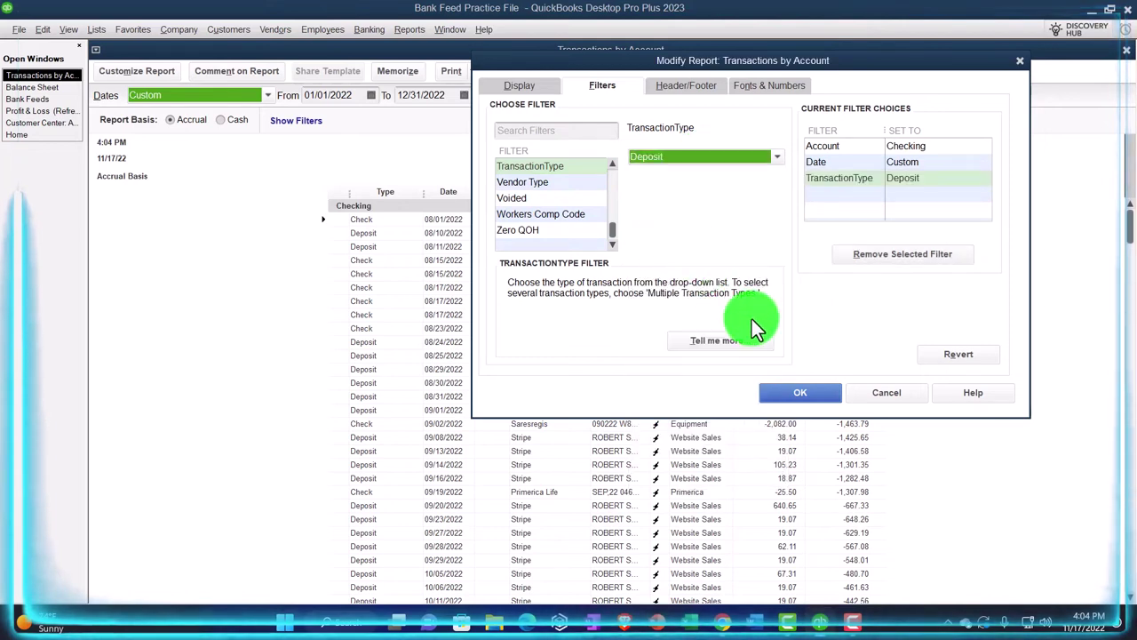
pyautogui.click(795, 389)
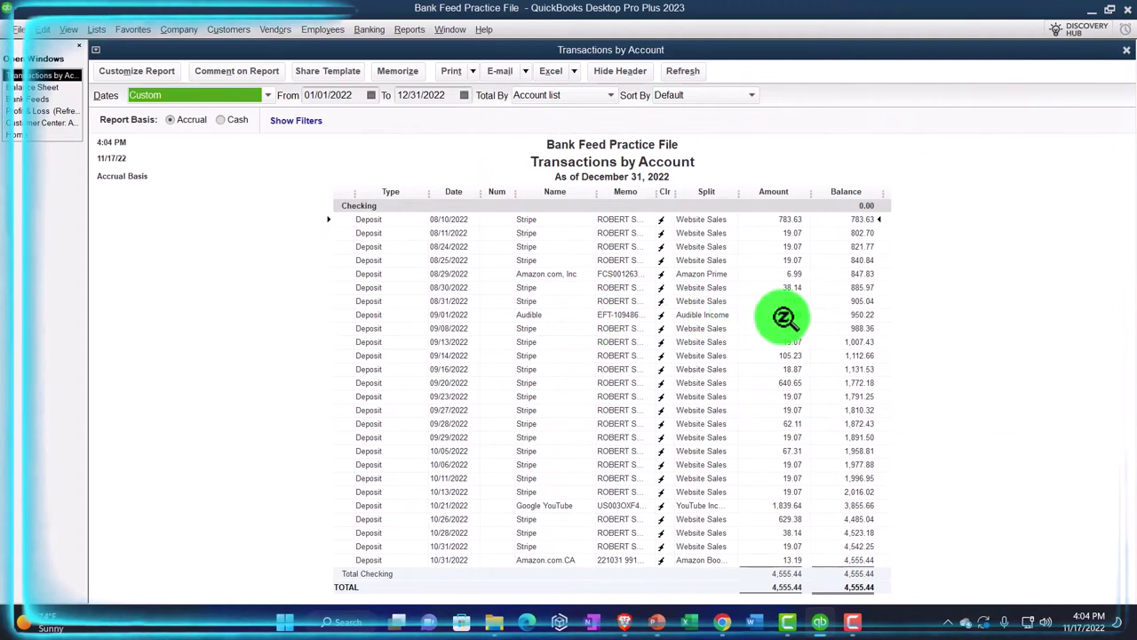
# Step: Check the Audible deposit in the filtered report, close the report, and review Audible Income in the 2022 Profit & Loss
pyautogui.click(785, 316)
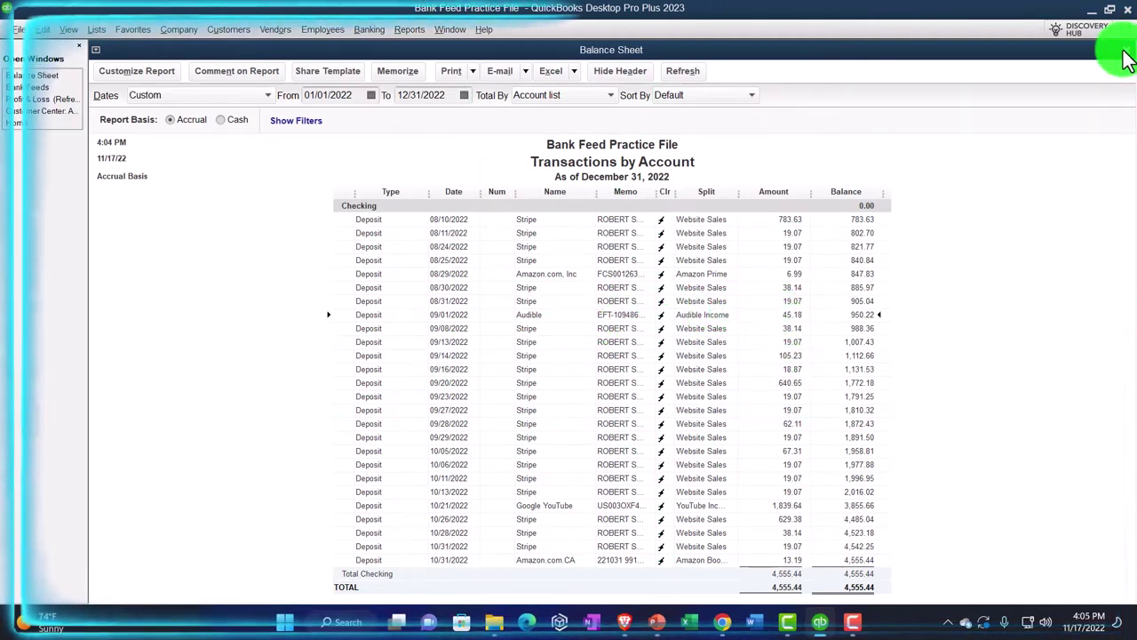
pyautogui.click(1123, 53)
pyautogui.click(58, 100)
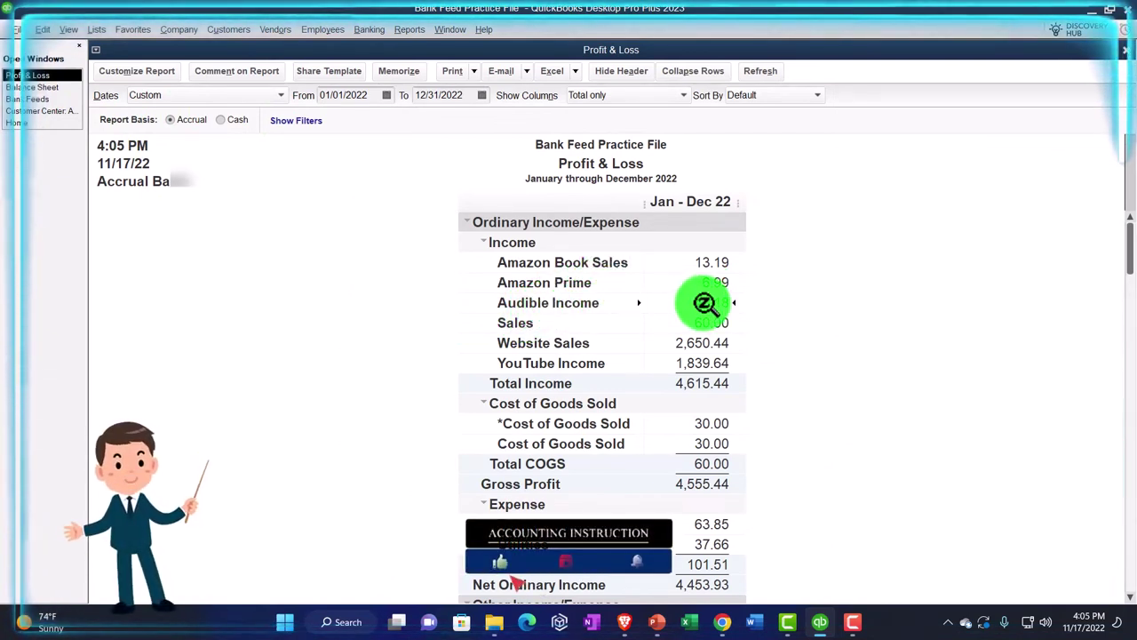
# Step: Return to the unrecognized bank feed transactions, sort them by deposit from largest to smallest, and look over the remaining deposits
pyautogui.click(27, 102)
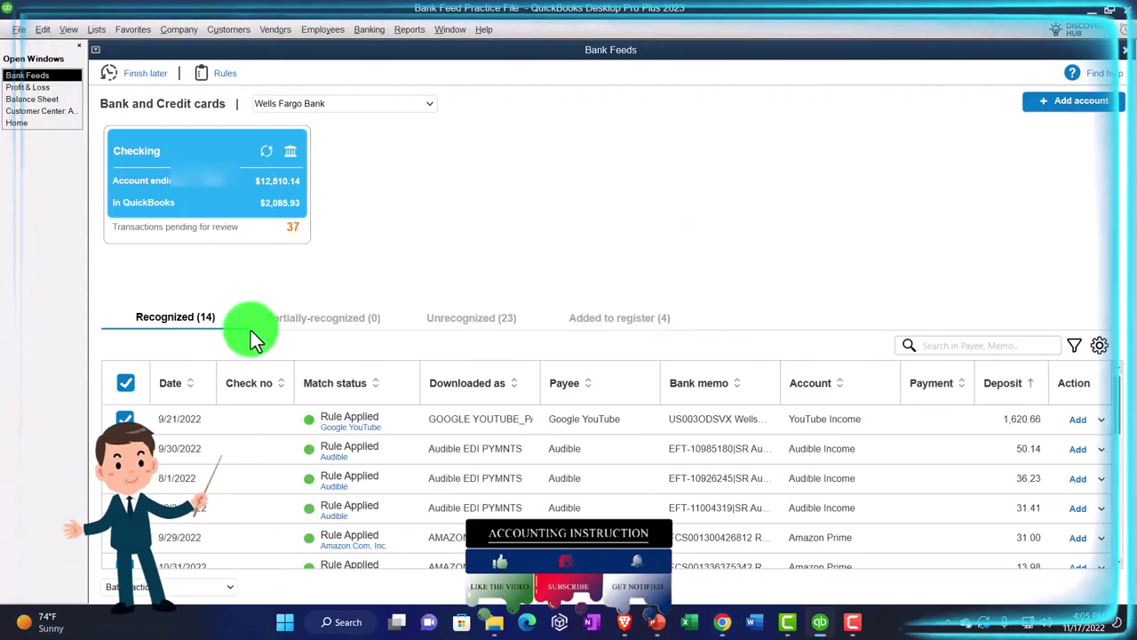
pyautogui.click(463, 322)
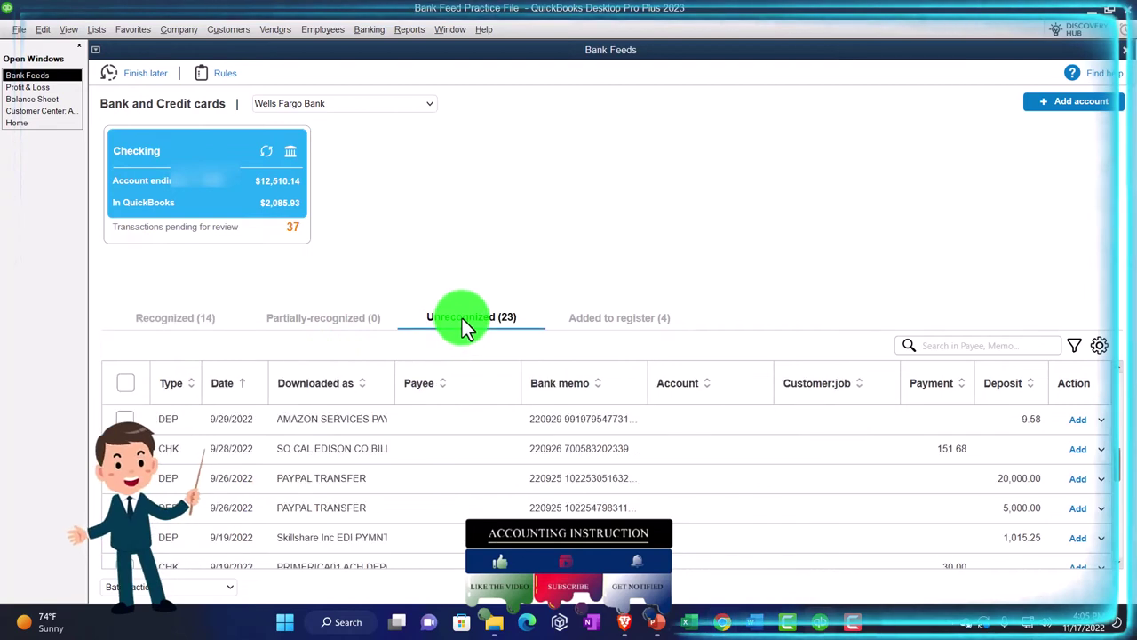
pyautogui.click(1006, 384)
pyautogui.click(1005, 383)
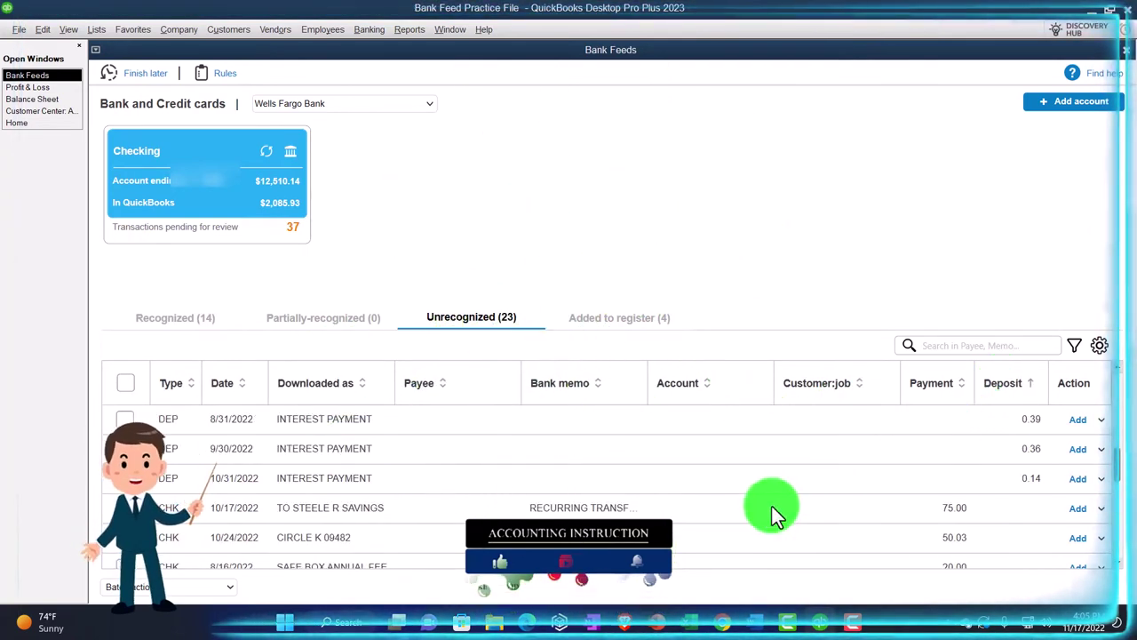
pyautogui.scroll(1, 408, 461)
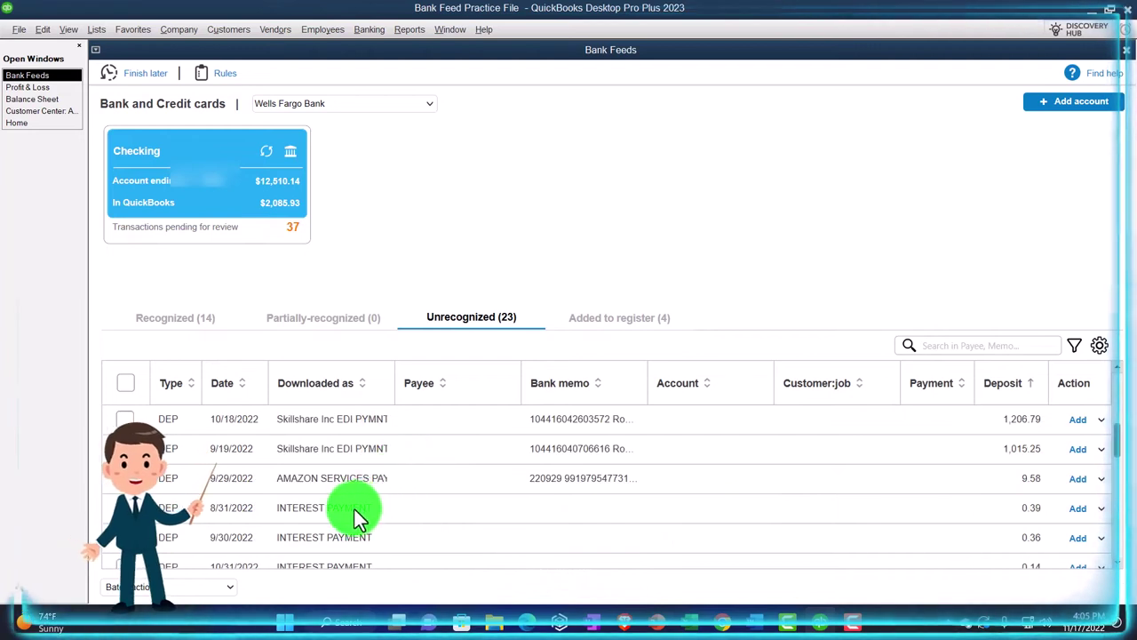
pyautogui.scroll(-1, 354, 509)
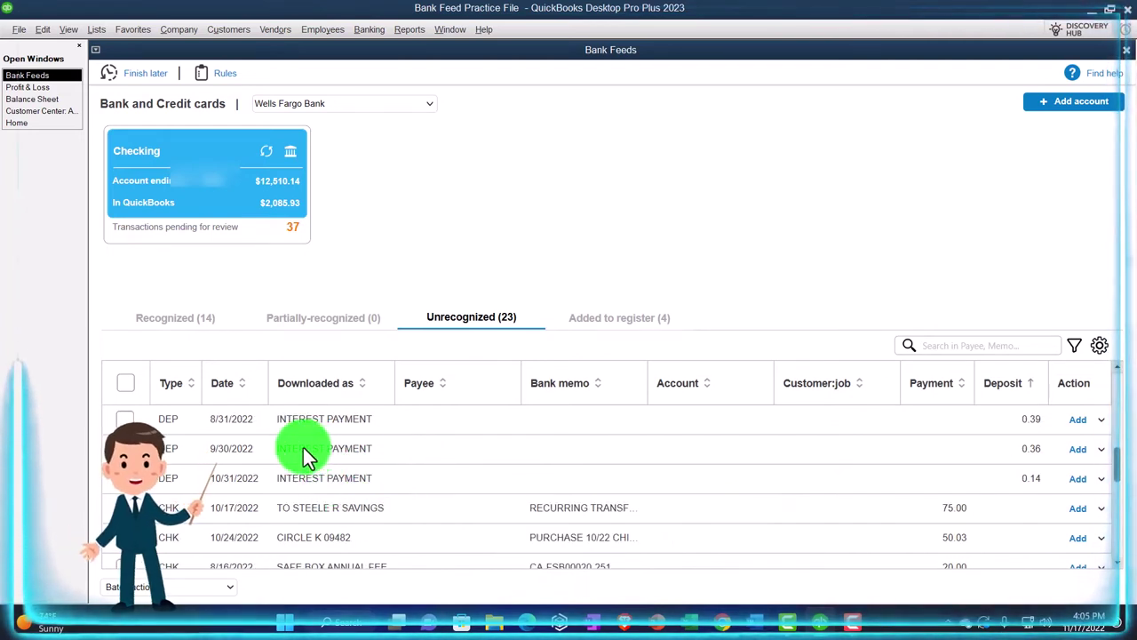
# Step: Set the payee of the 9/30/2022 interest payment deposit to Bank, adding it as an Other name
pyautogui.click(442, 450)
pyautogui.write('Bank')
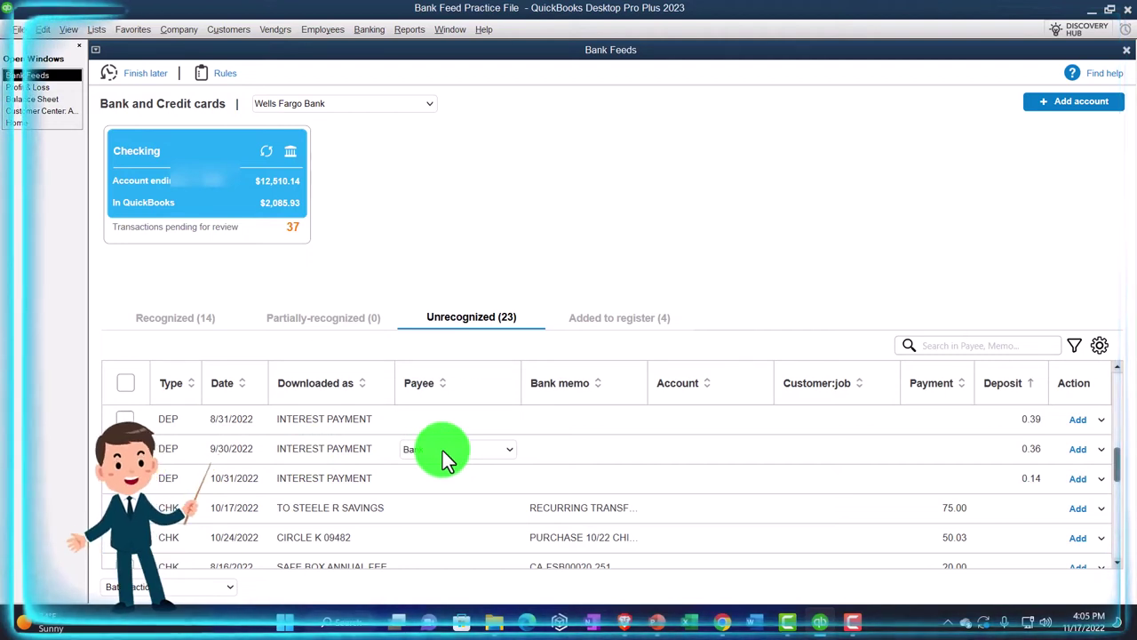
pyautogui.press('Tab')
pyautogui.click(471, 259)
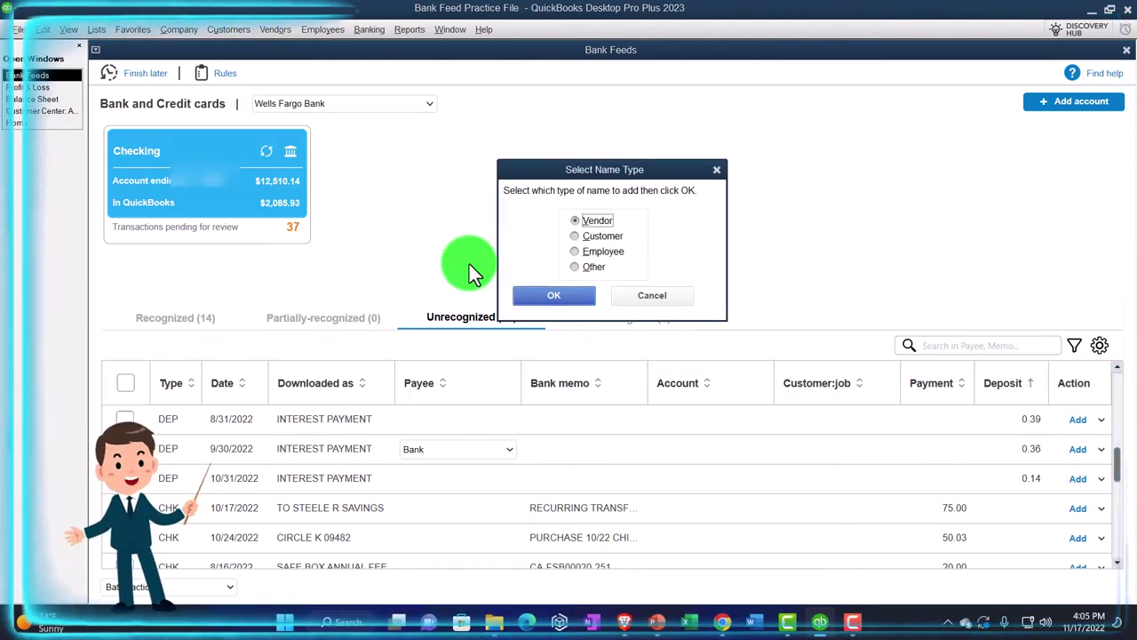
pyautogui.click(571, 268)
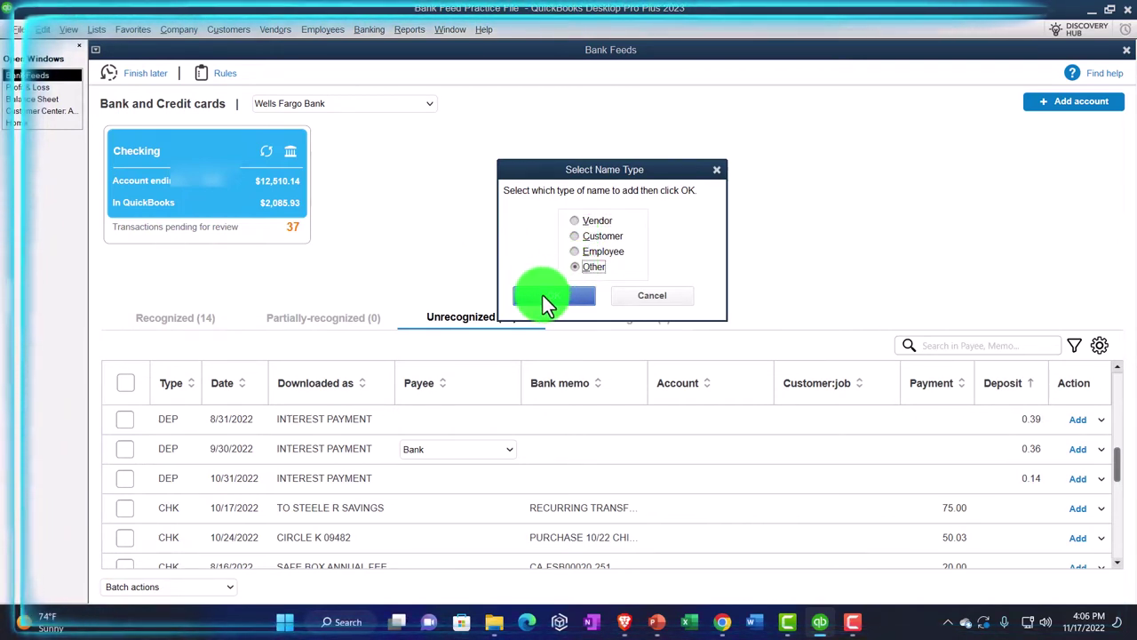
pyautogui.click(541, 297)
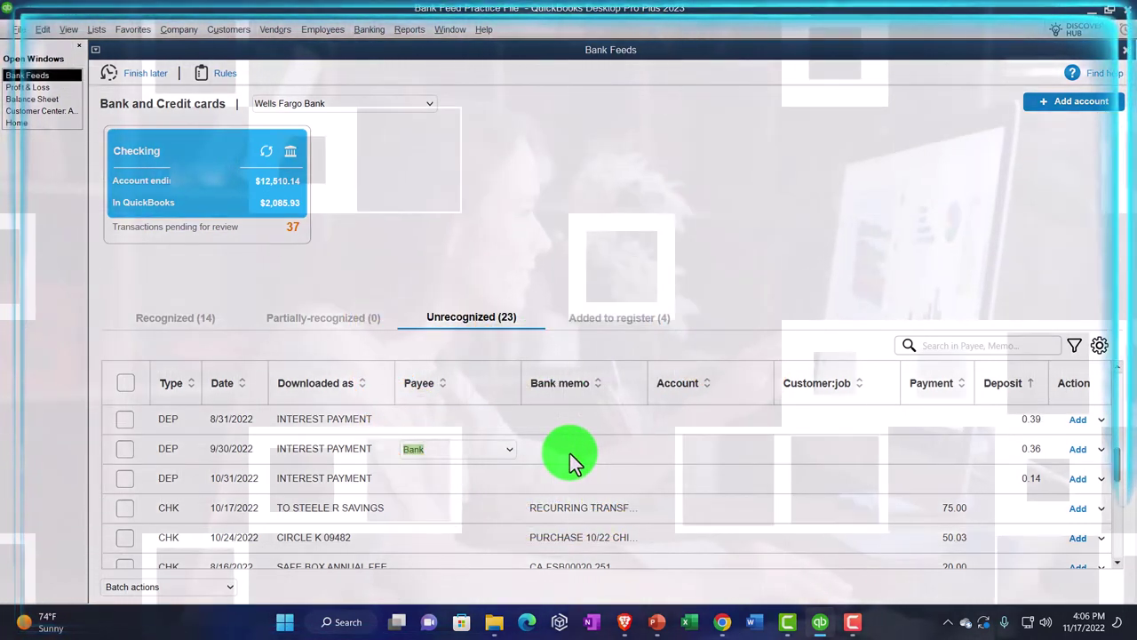
# Step: Enter Interest Income as the account for the 9/30/2022 interest payment deposit
pyautogui.click(569, 453)
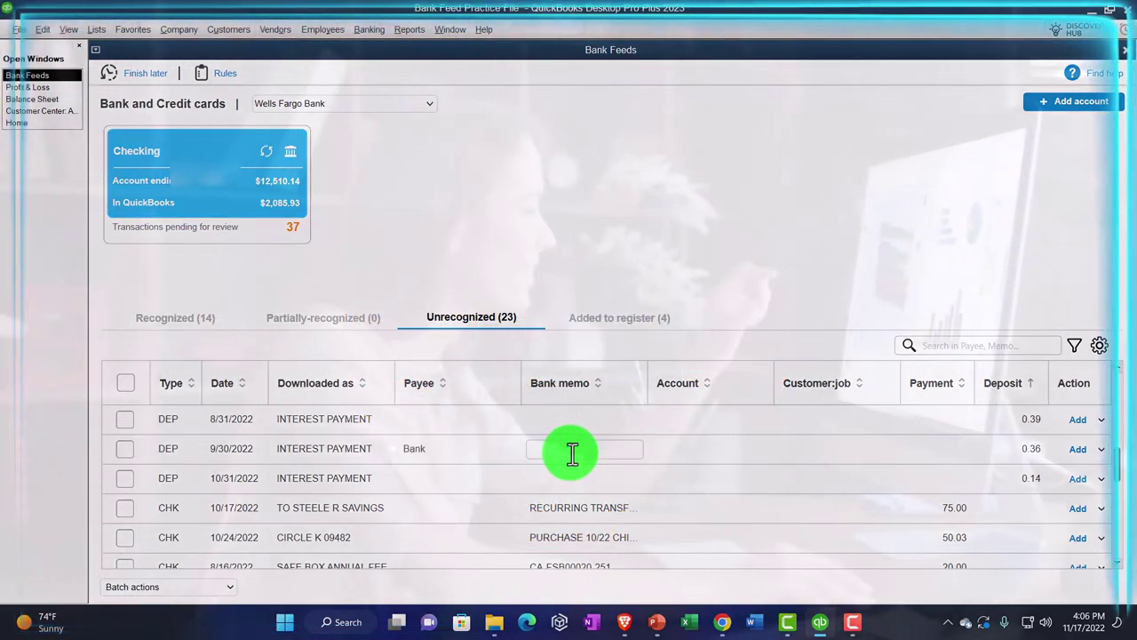
pyautogui.click(682, 446)
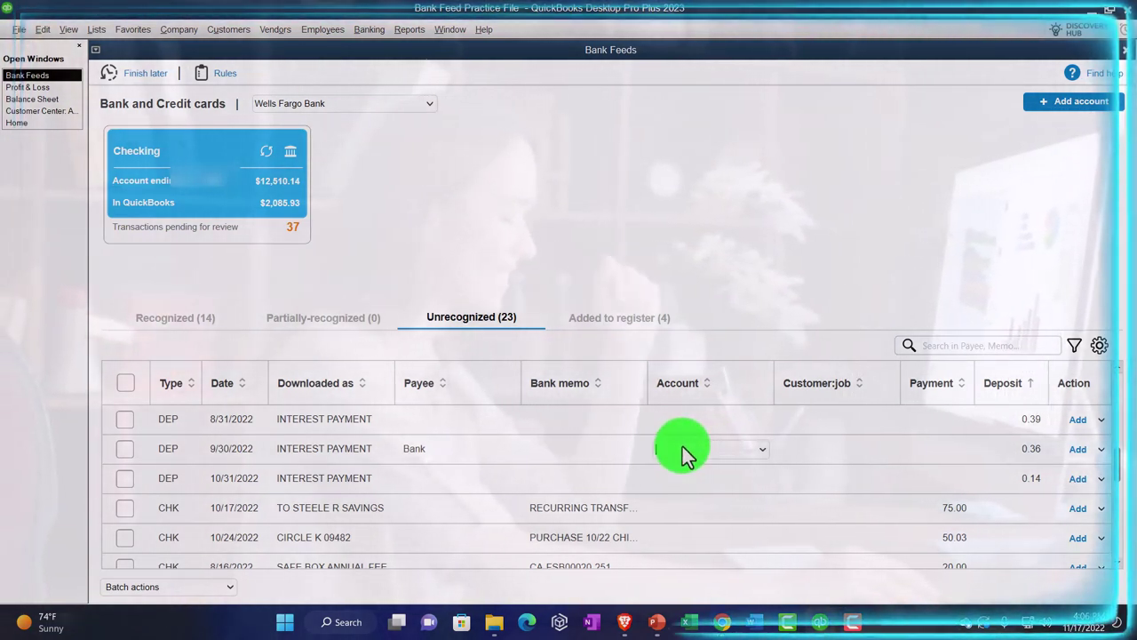
pyautogui.click(762, 448)
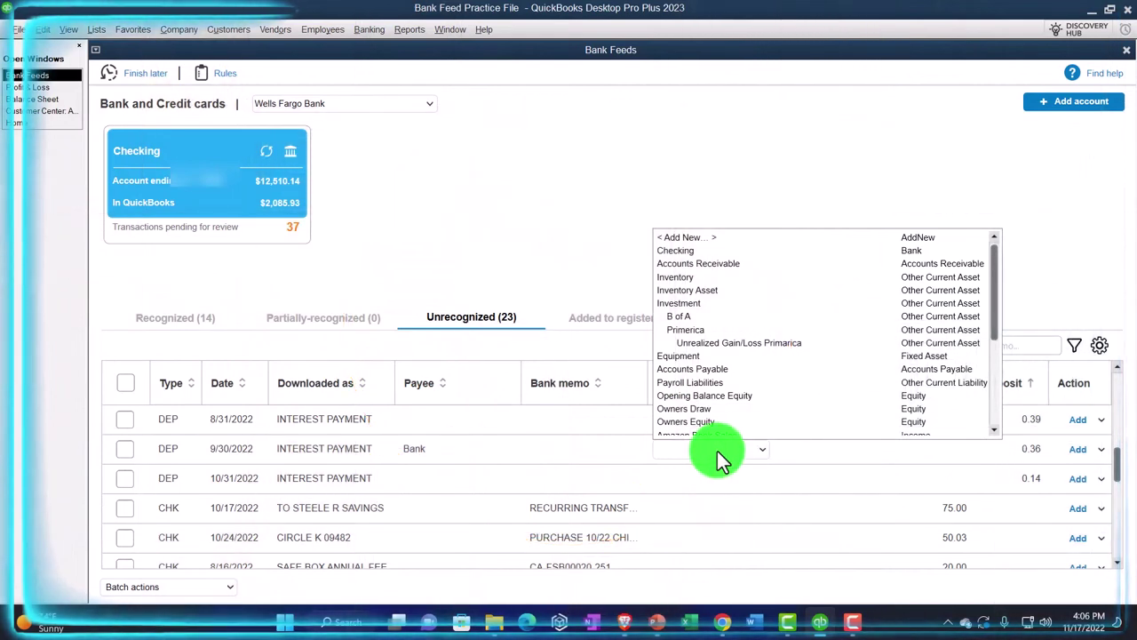
pyautogui.click(710, 451)
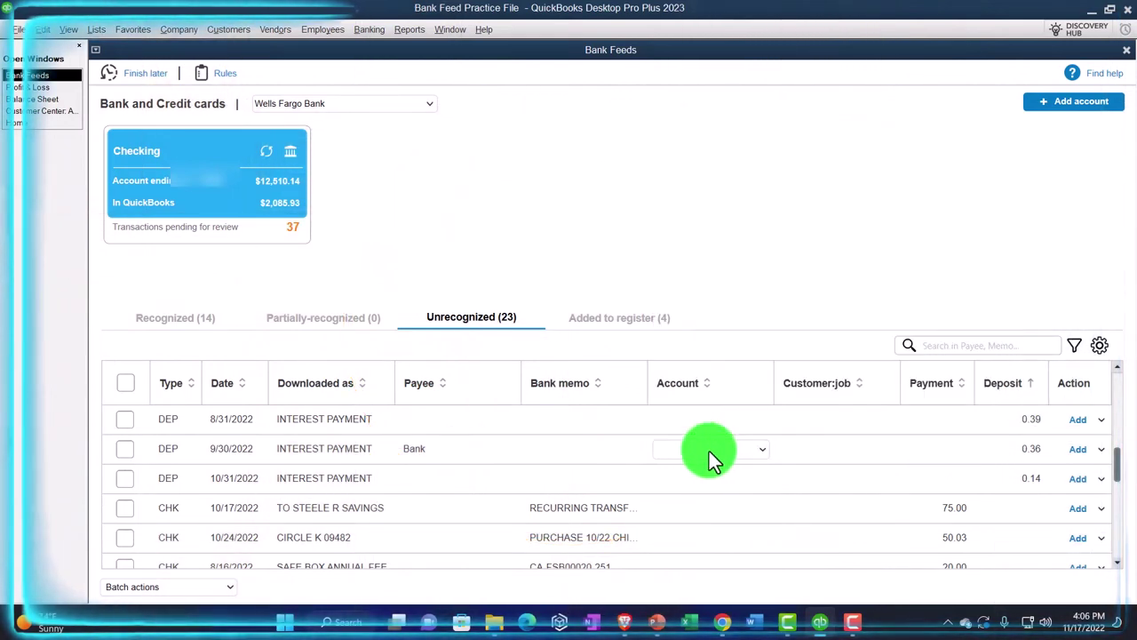
pyautogui.write('Int')
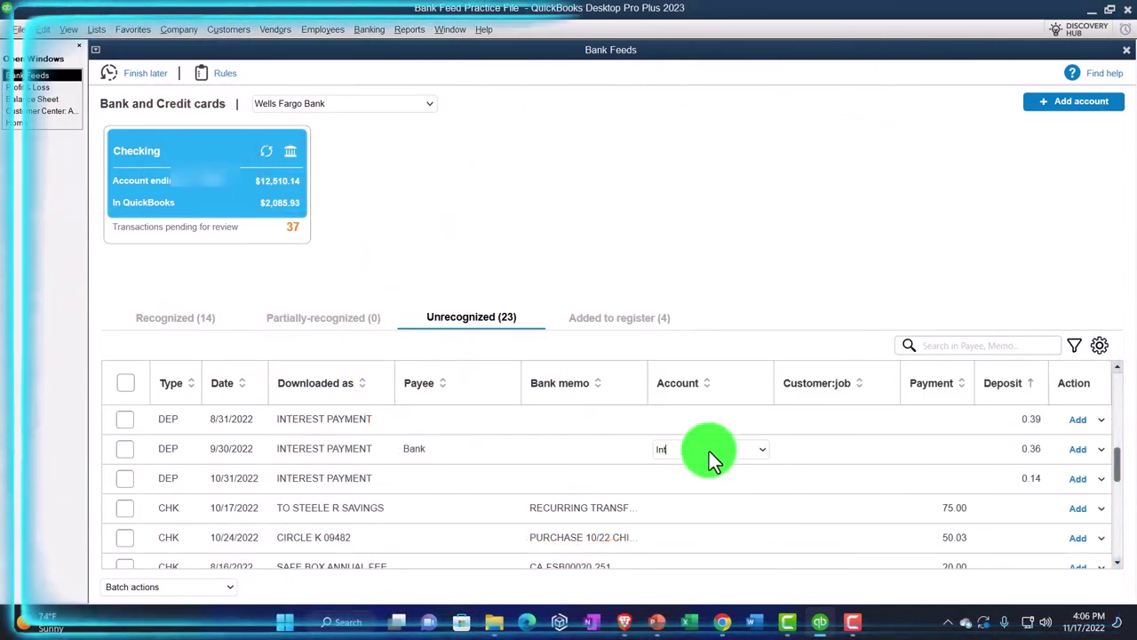
pyautogui.write('ere')
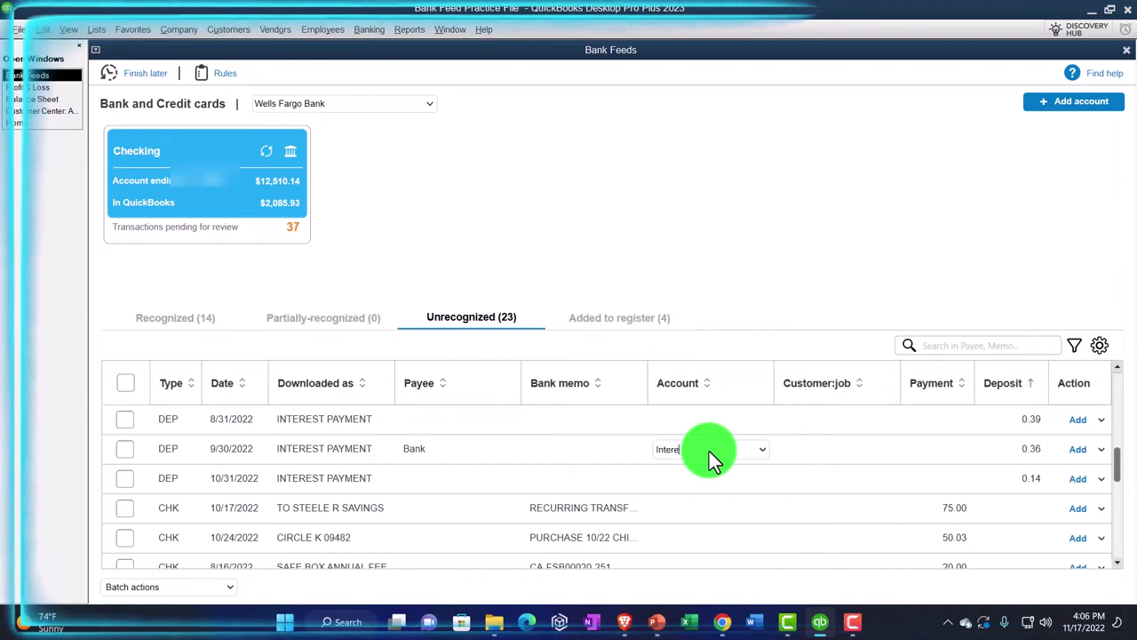
pyautogui.write('st Income')
pyautogui.press('Tab')
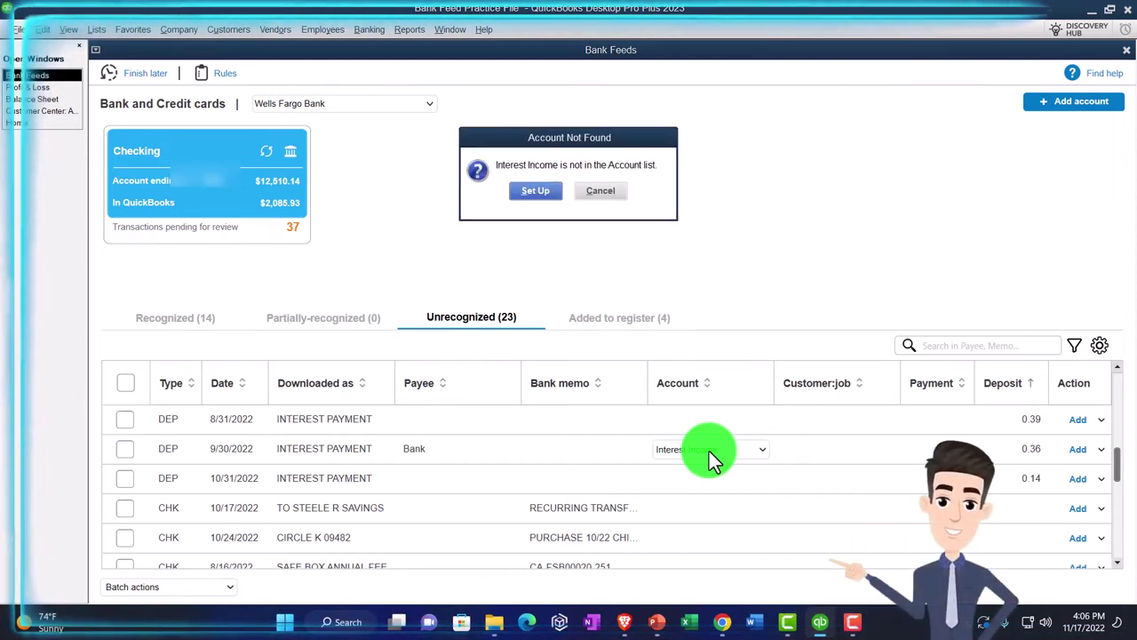
# Step: Set up Interest Income as a new account of type Other Income and save it
pyautogui.click(536, 190)
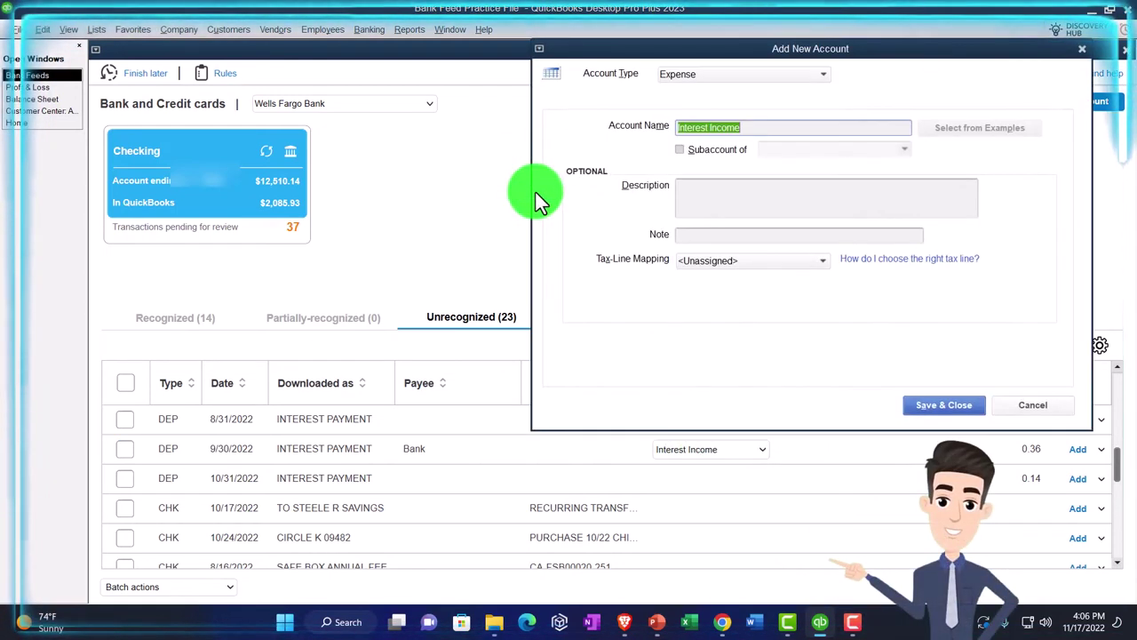
pyautogui.click(728, 75)
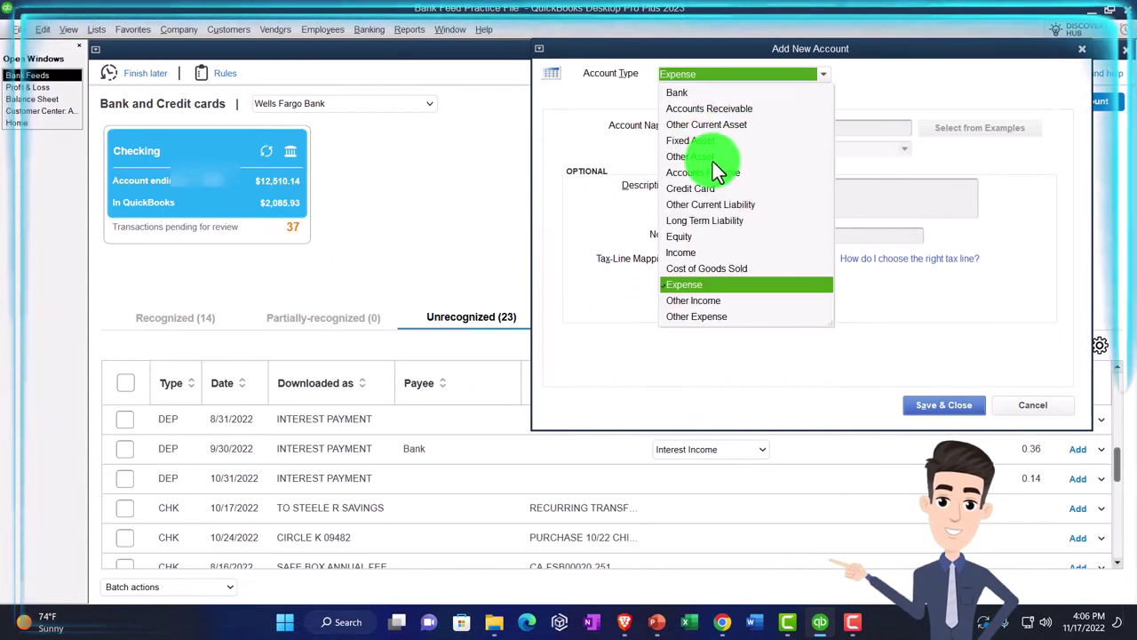
pyautogui.click(689, 252)
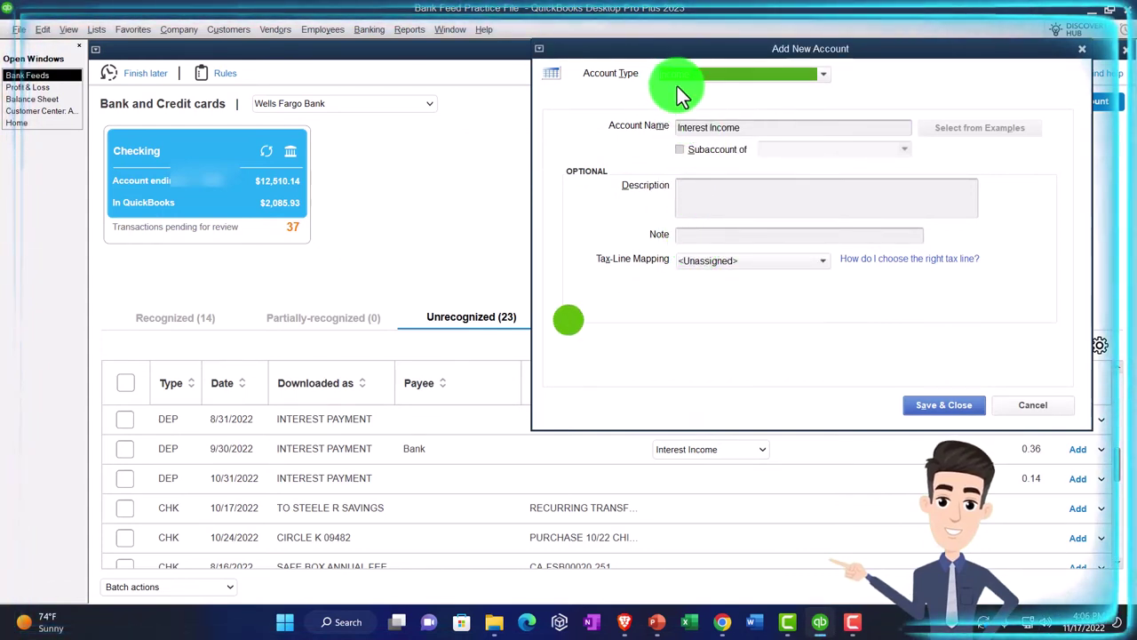
pyautogui.click(822, 79)
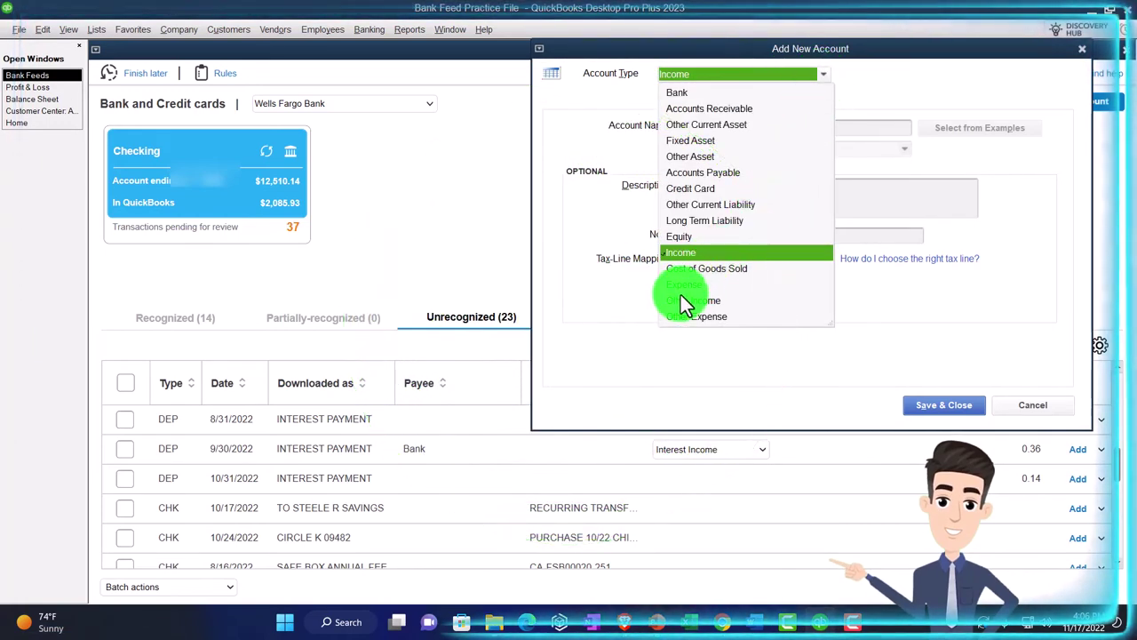
pyautogui.click(701, 300)
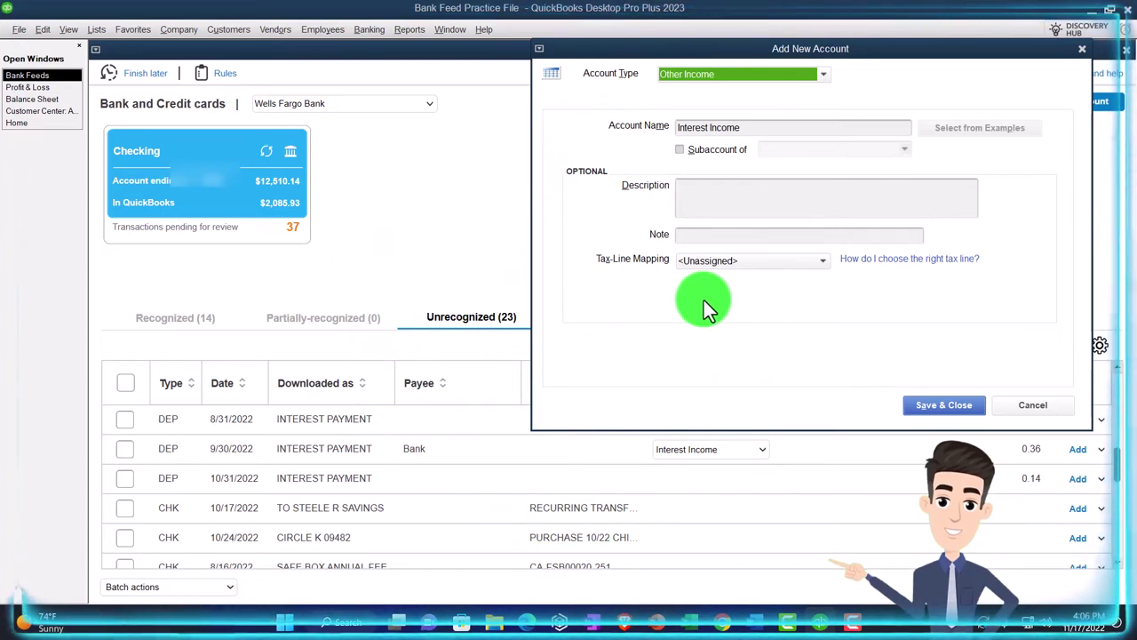
pyautogui.click(920, 403)
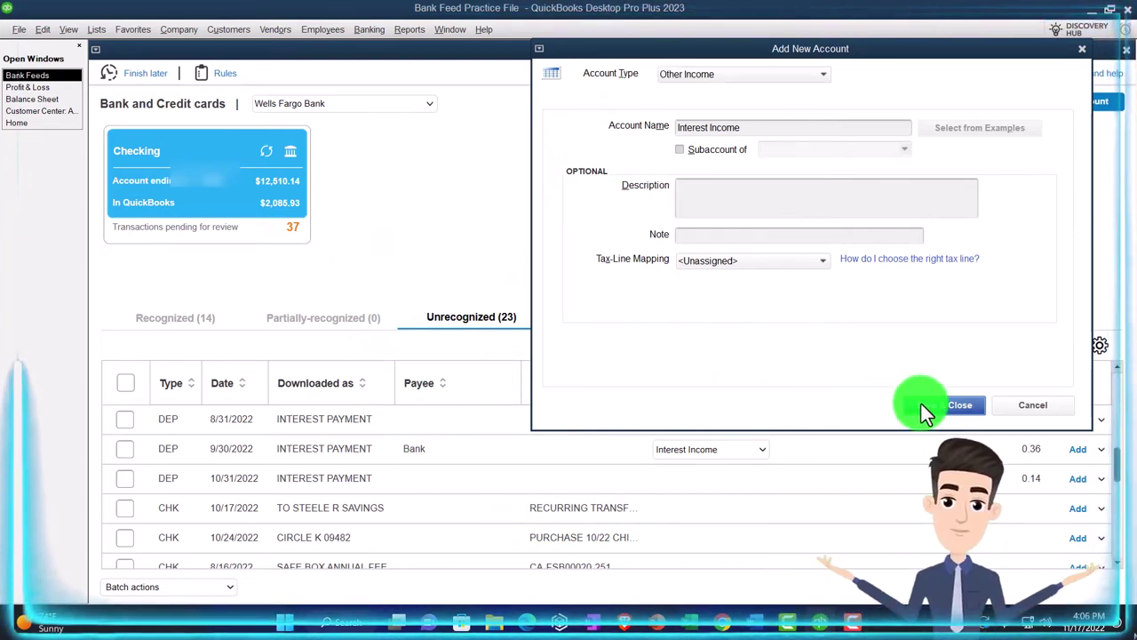
# Step: Open the 9/30/2022 interest deposit's details and start a Money in rule from it named Interest
pyautogui.click(1101, 452)
pyautogui.click(1084, 466)
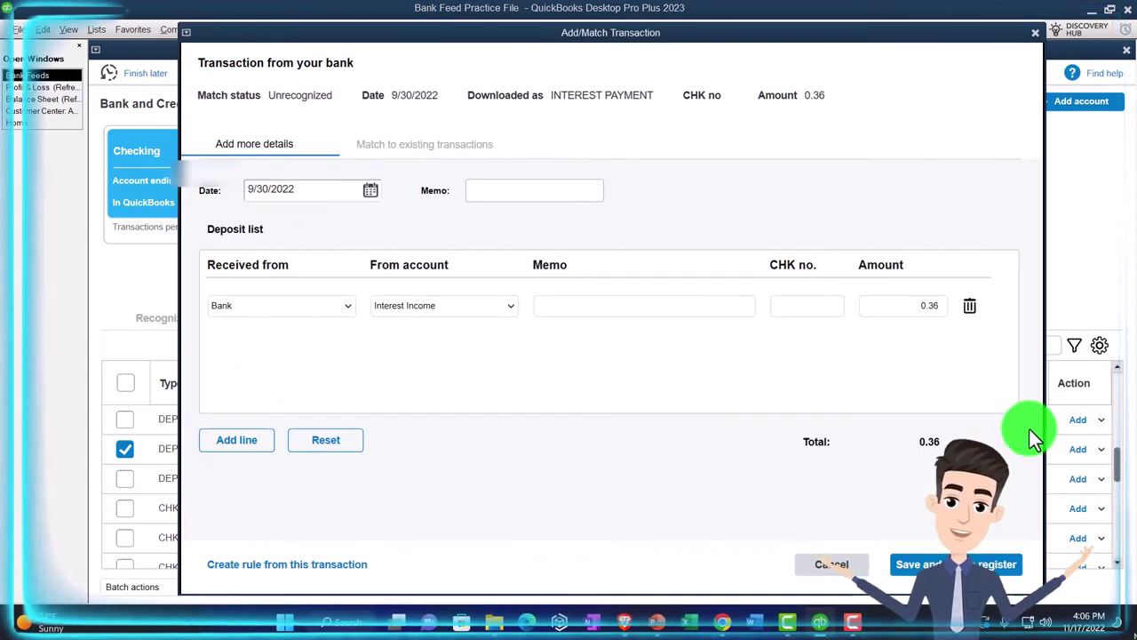
pyautogui.moveTo(572, 33); pyautogui.dragTo(655, 22)
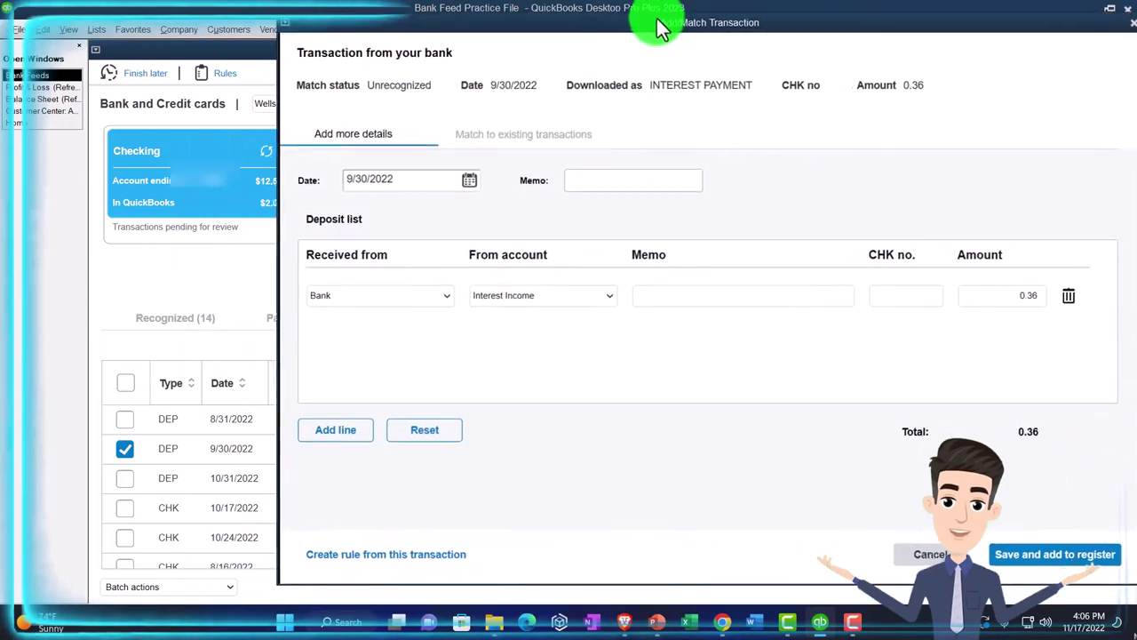
pyautogui.click(374, 552)
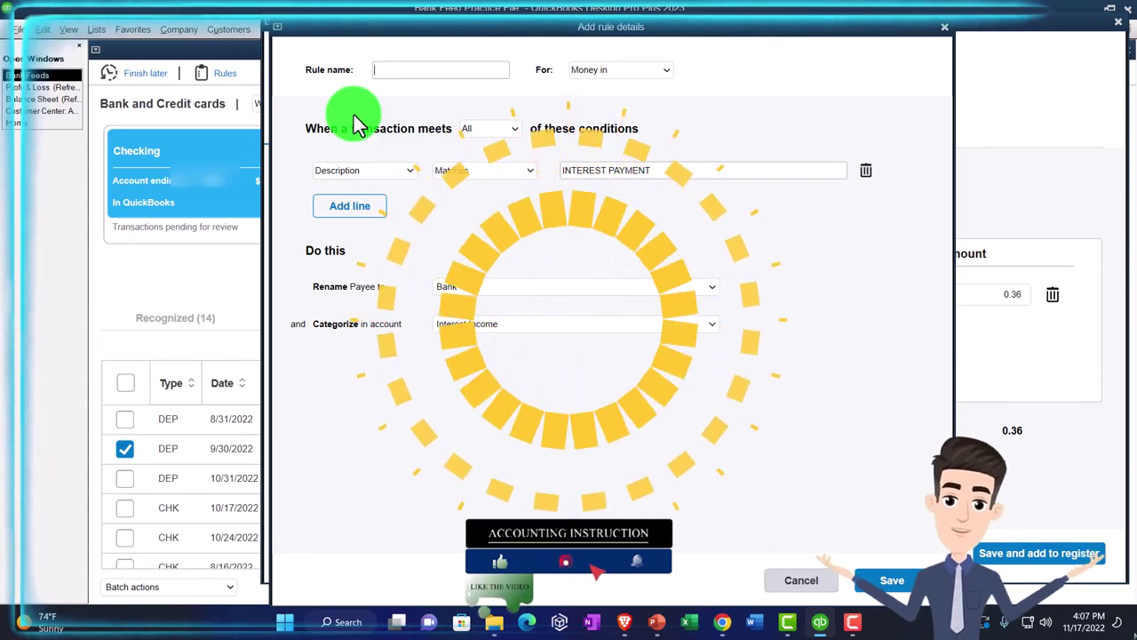
pyautogui.write('Interest')
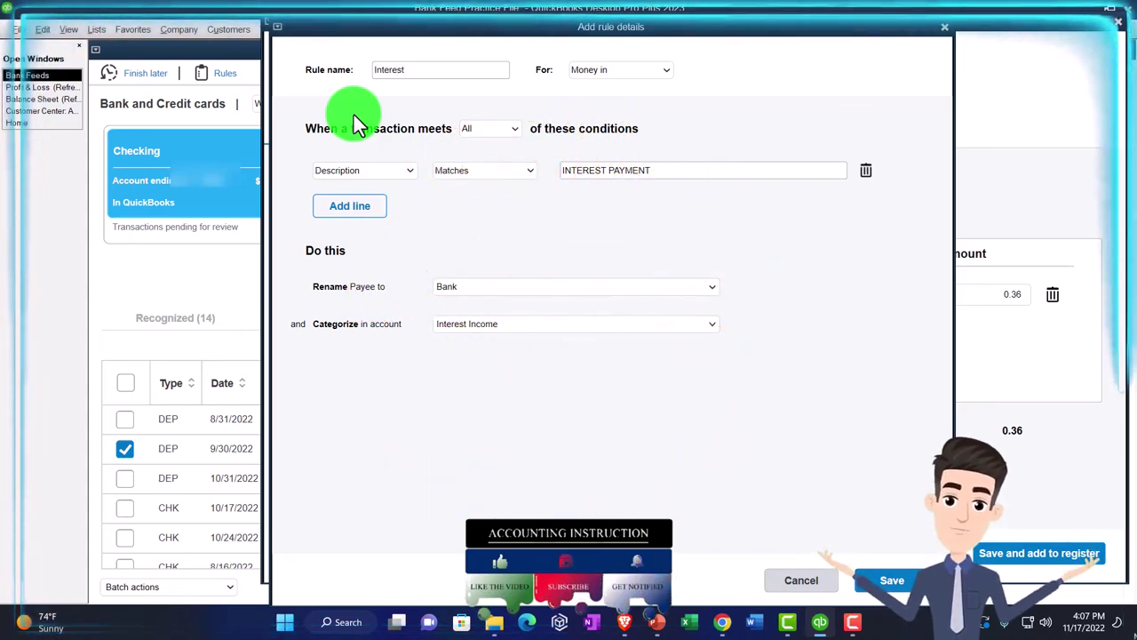
pyautogui.click(665, 71)
pyautogui.click(664, 74)
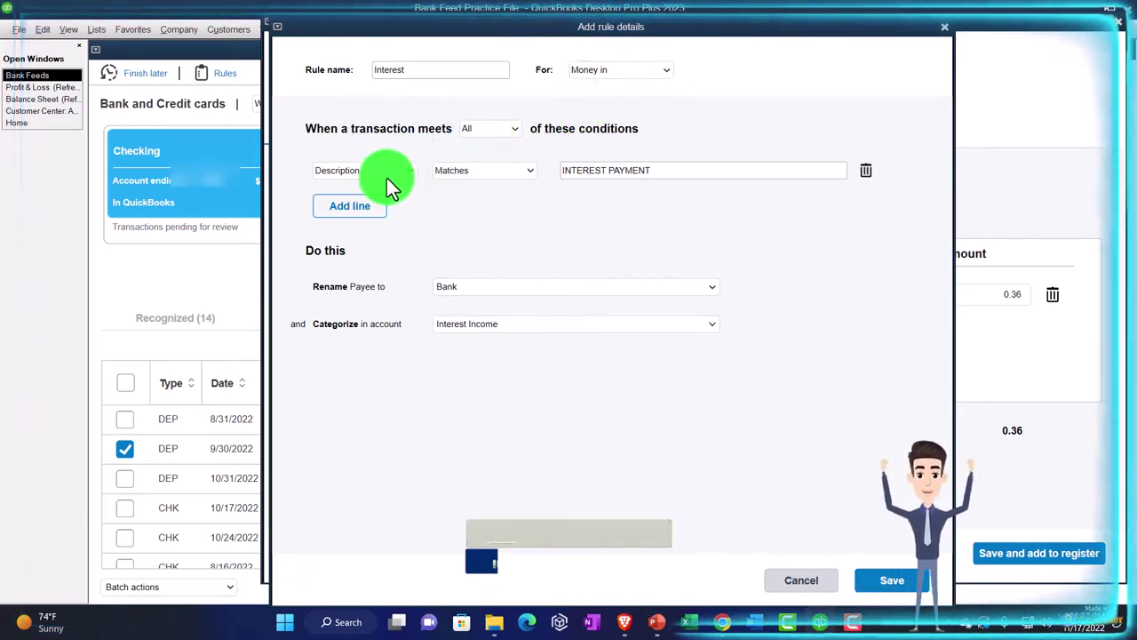
# Step: Set the Interest rule's condition to Description Contains INTEREST and save the rule
pyautogui.click(480, 172)
pyautogui.click(478, 205)
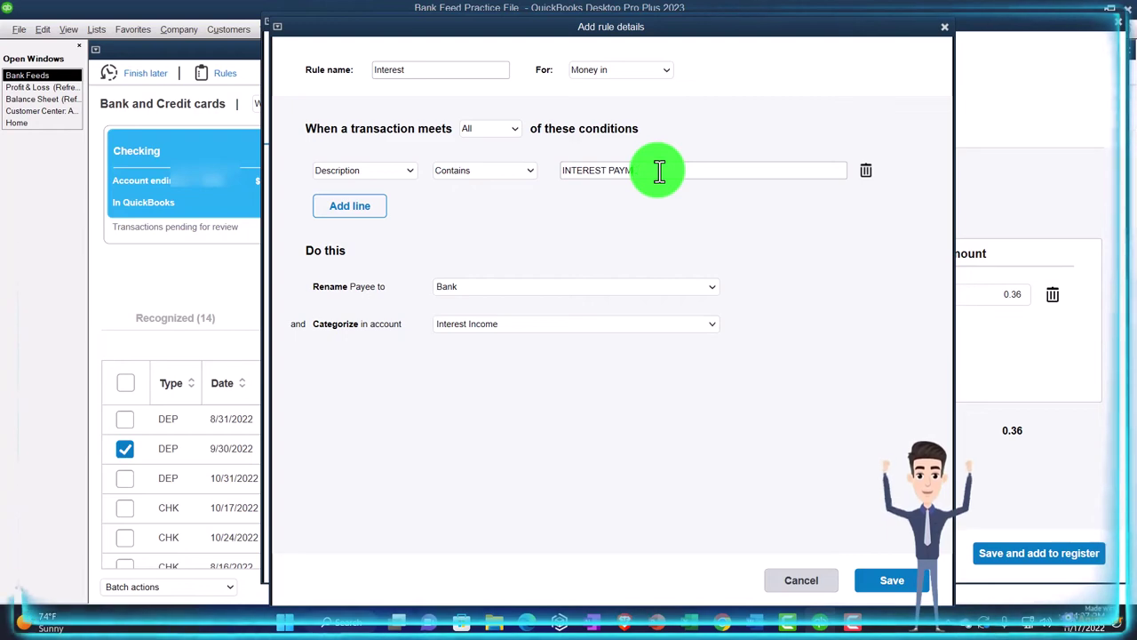
pyautogui.press('BackSpace')
pyautogui.press('BackSpace')
pyautogui.press('BackSpace')
pyautogui.press('BackSpace')
pyautogui.press('BackSpace')
pyautogui.press('BackSpace')
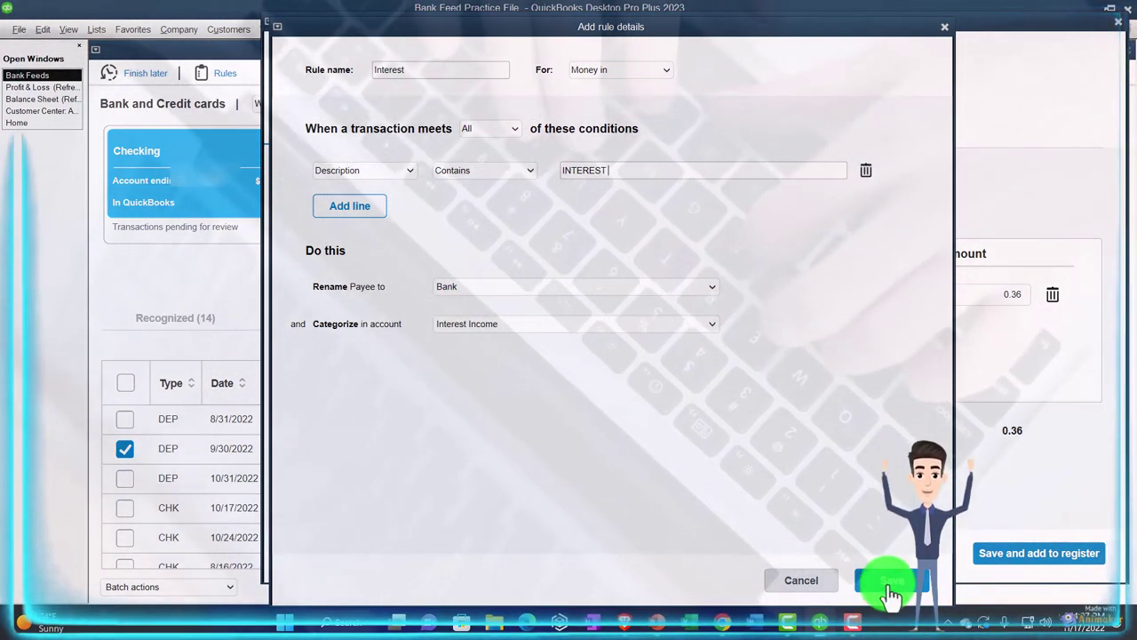
pyautogui.click(890, 579)
# Step: Add the interest deposit to the register, then check the added transactions and the recognized ones sorted by deposit from largest to smallest
pyautogui.click(999, 559)
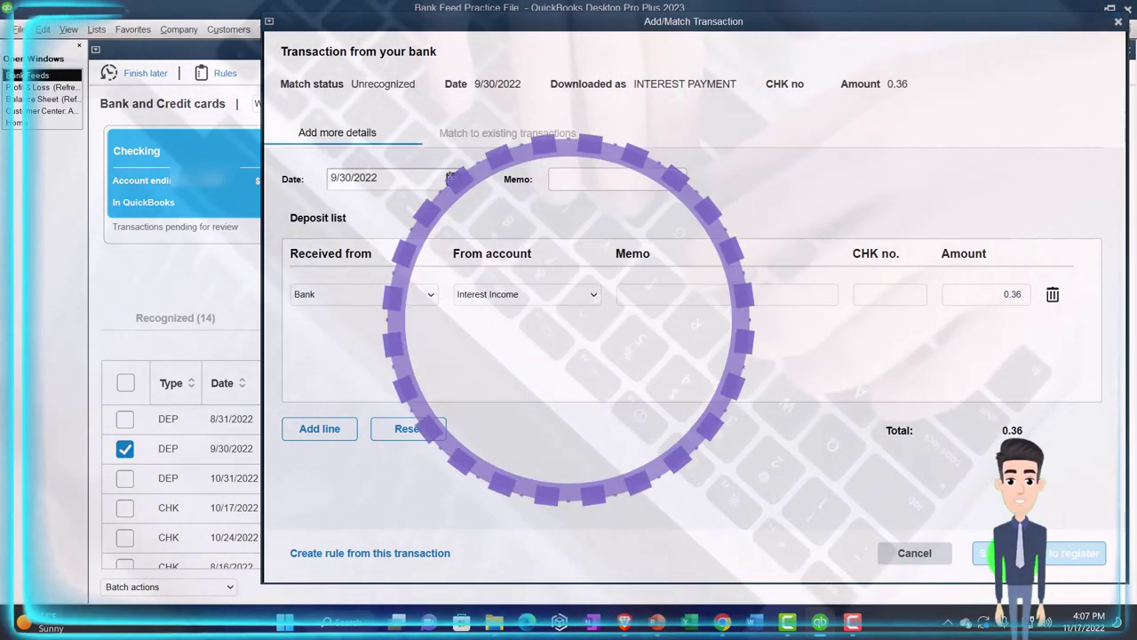
pyautogui.click(621, 318)
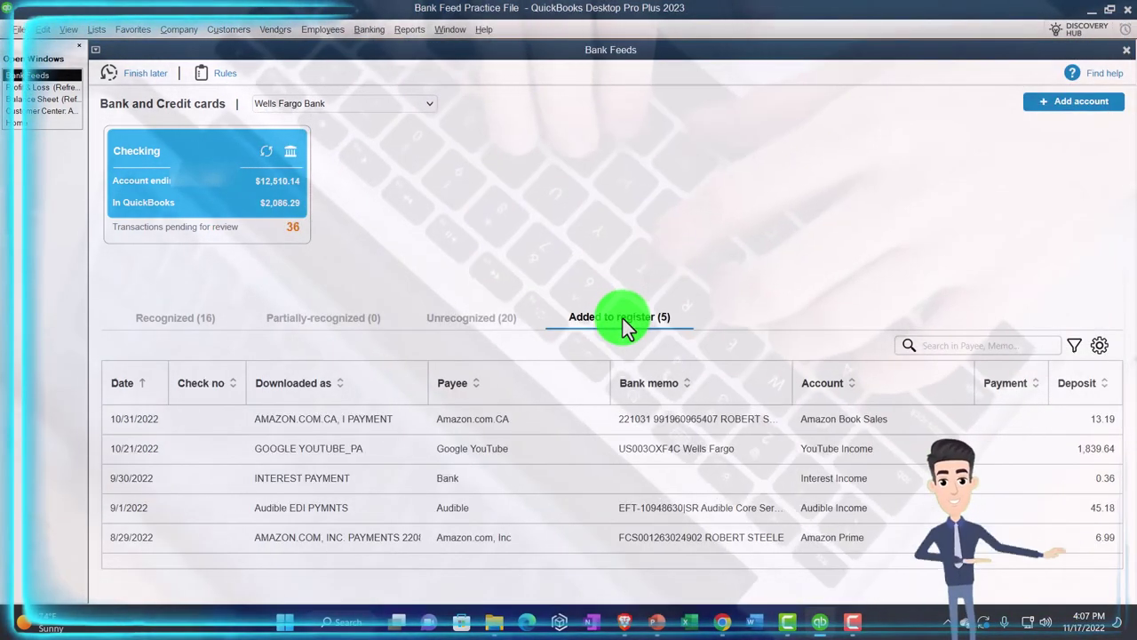
pyautogui.click(176, 319)
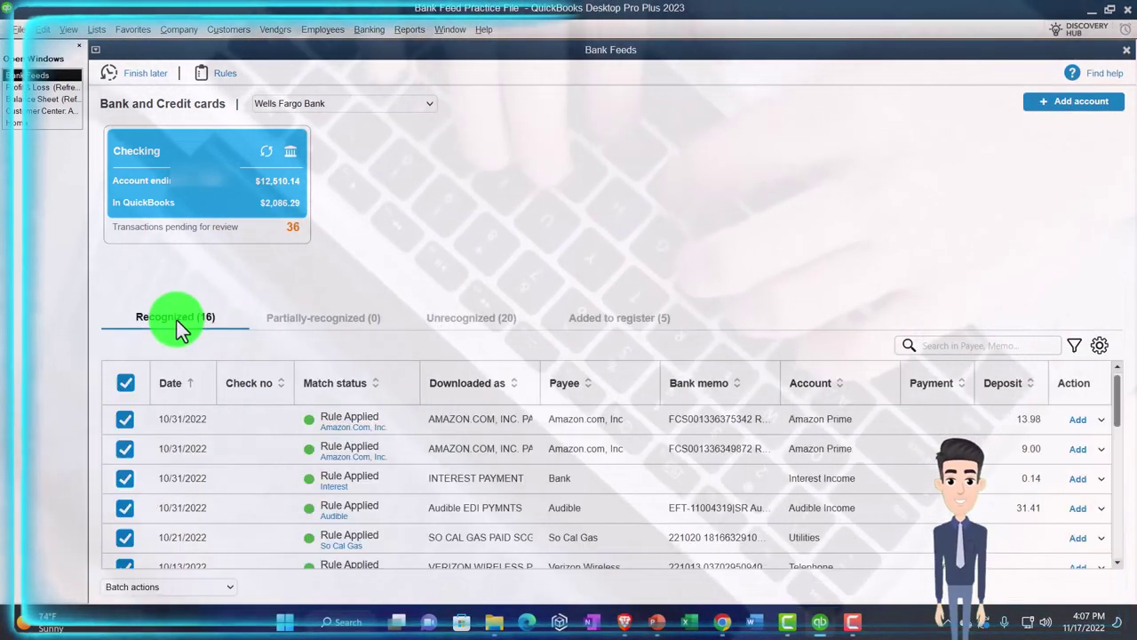
pyautogui.click(1004, 383)
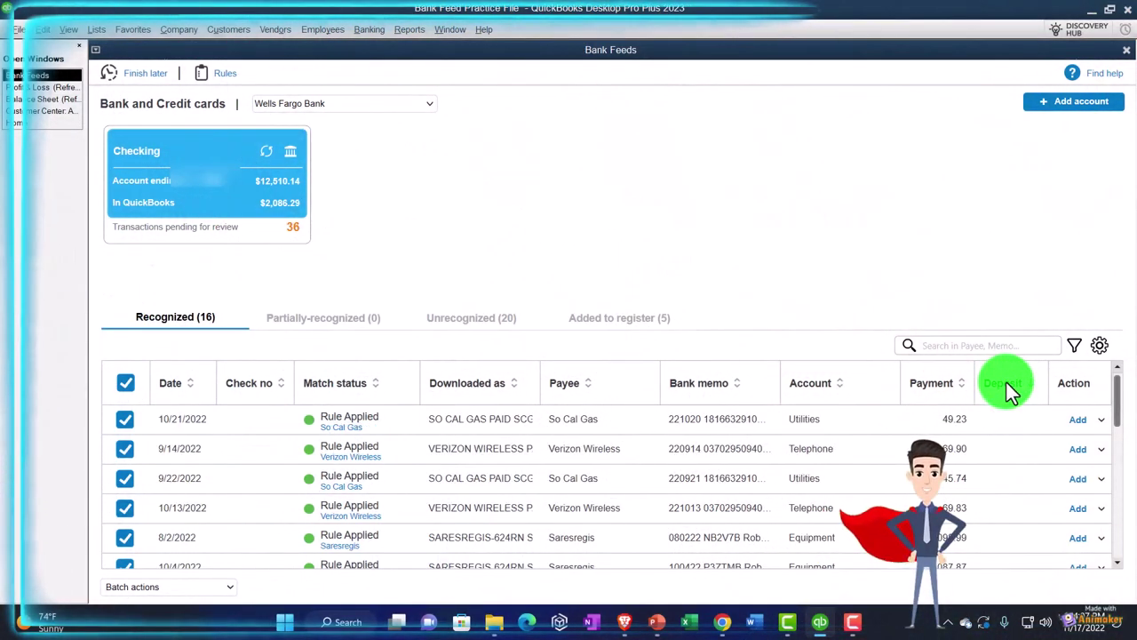
pyautogui.click(1005, 382)
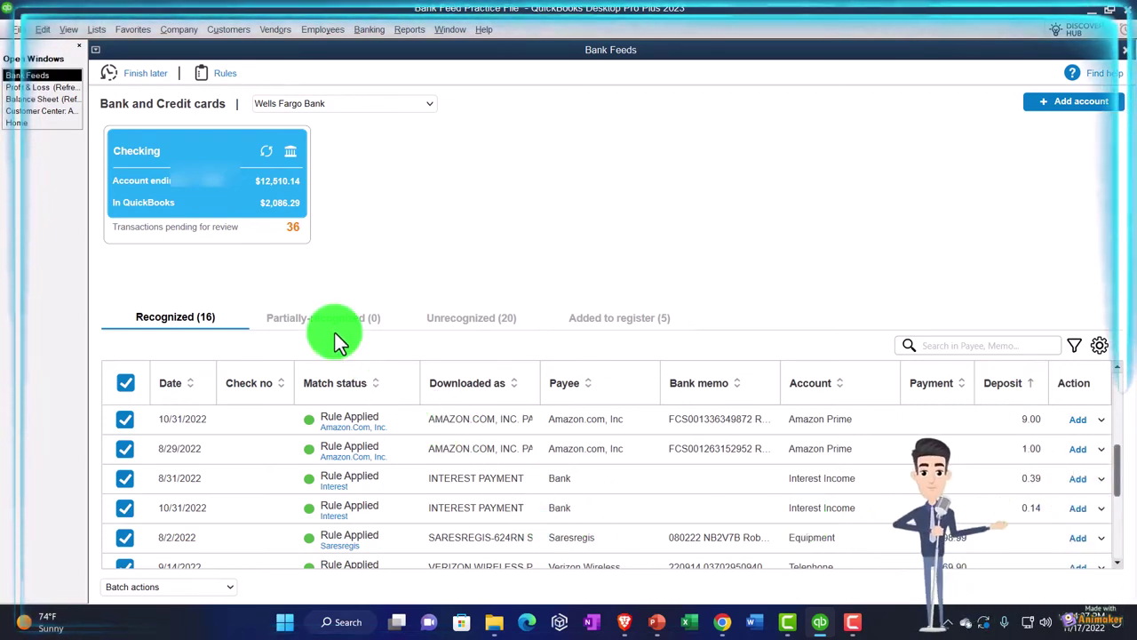
# Step: Check the Checking balance in the 2022 Balance Sheet and review Interest Income under Other Income in the Profit & Loss
pyautogui.click(32, 101)
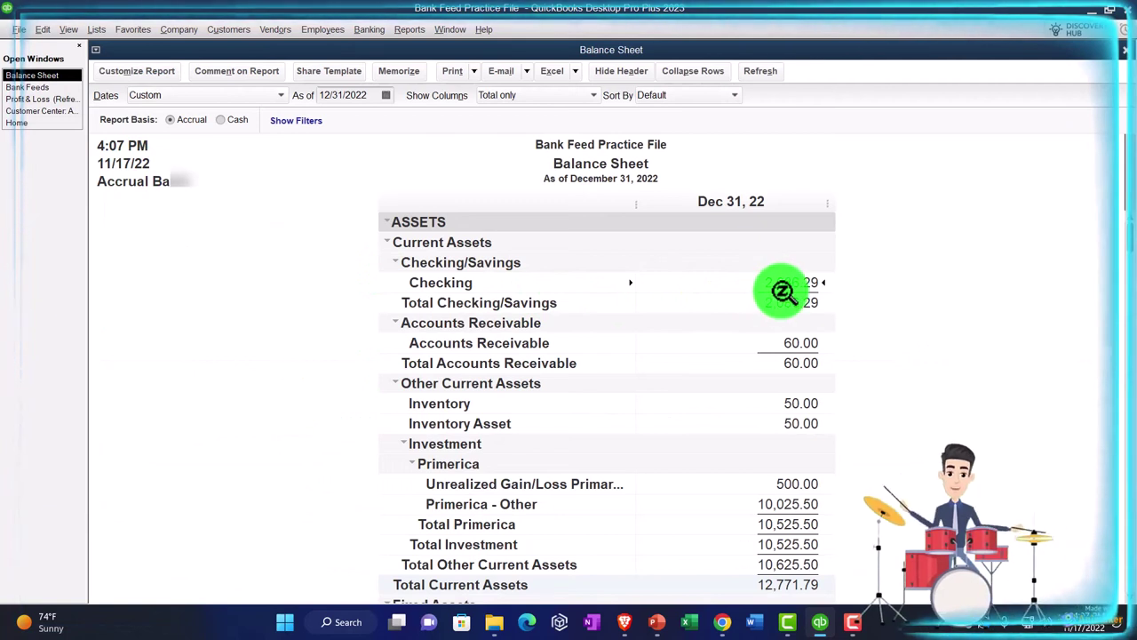
pyautogui.click(46, 101)
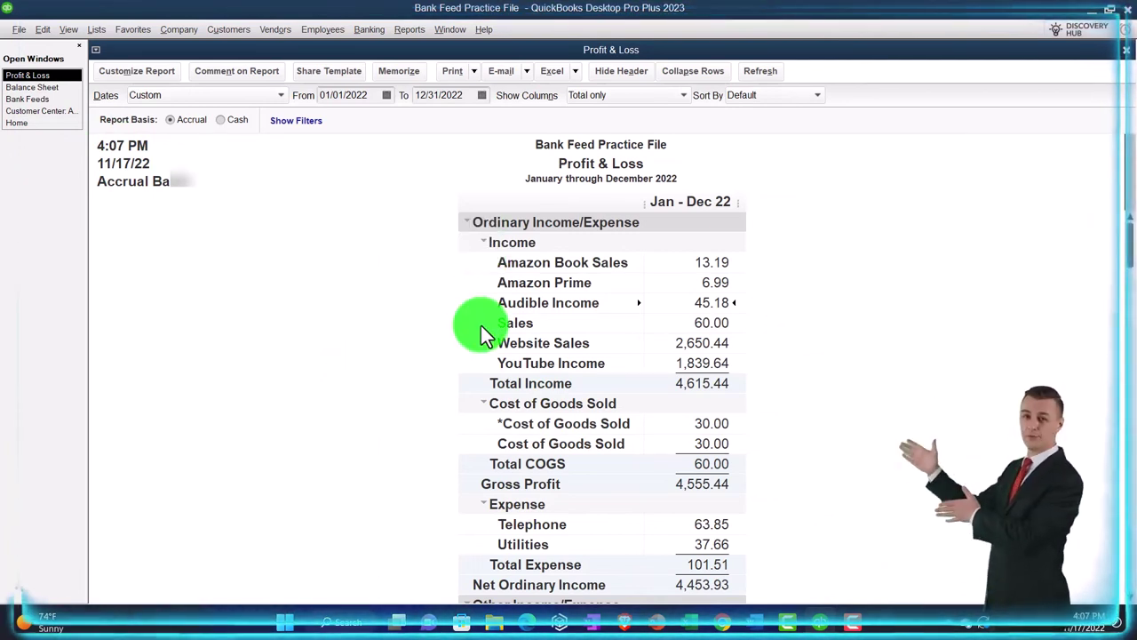
pyautogui.scroll(-3, 481, 325)
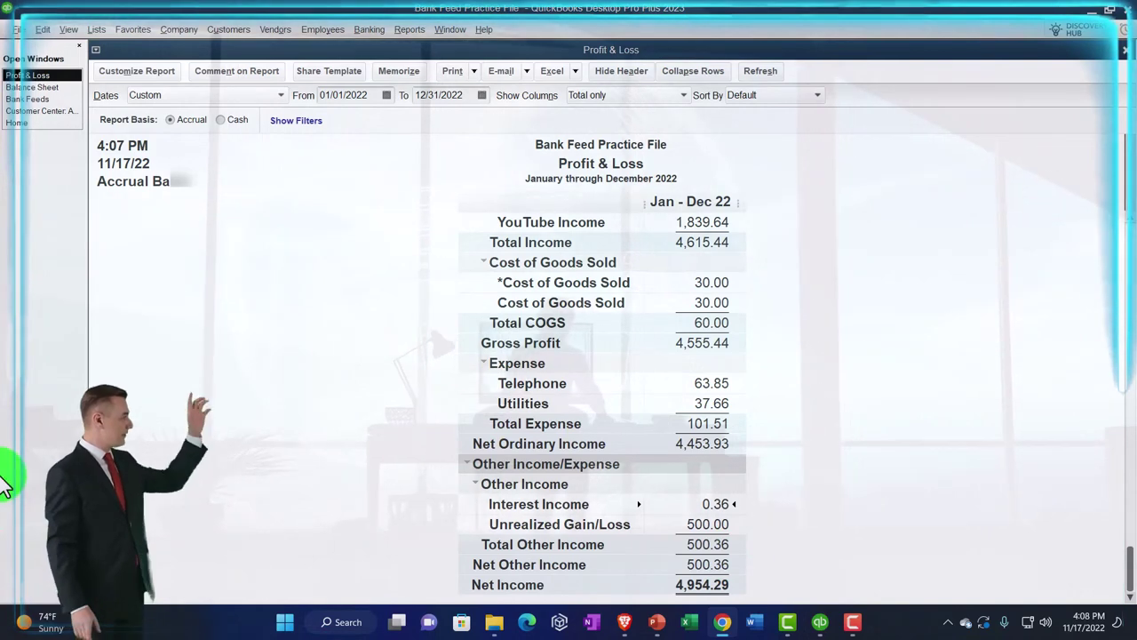
pyautogui.scroll(3, 382, 408)
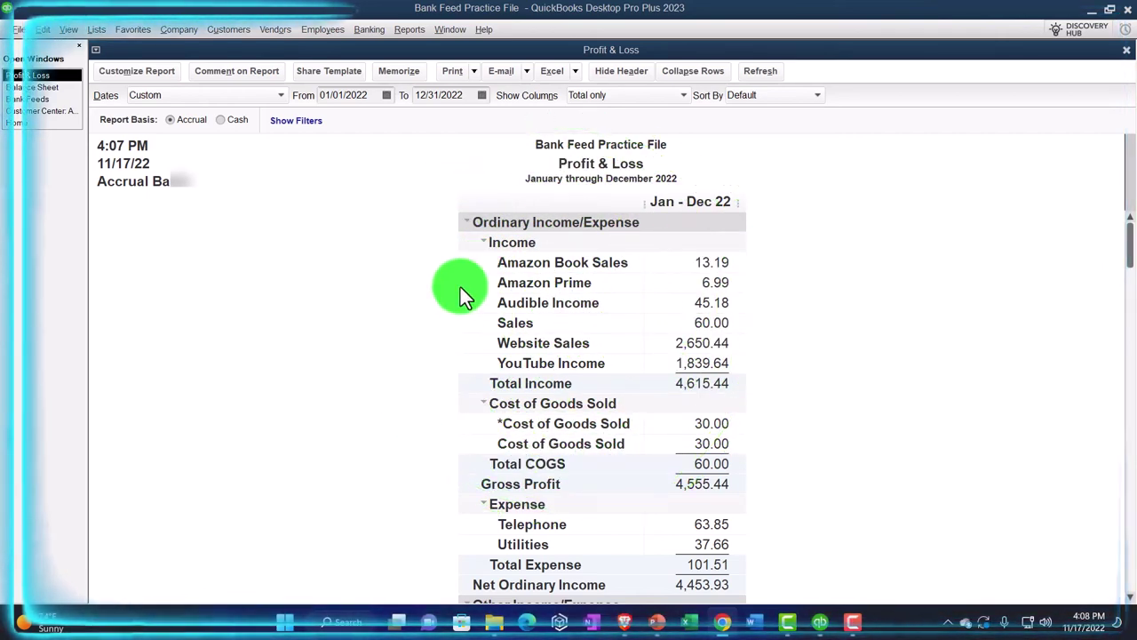
# Step: Return to the bank feeds and look over the full list of recognized transactions
pyautogui.click(41, 101)
pyautogui.scroll(-5, 229, 453)
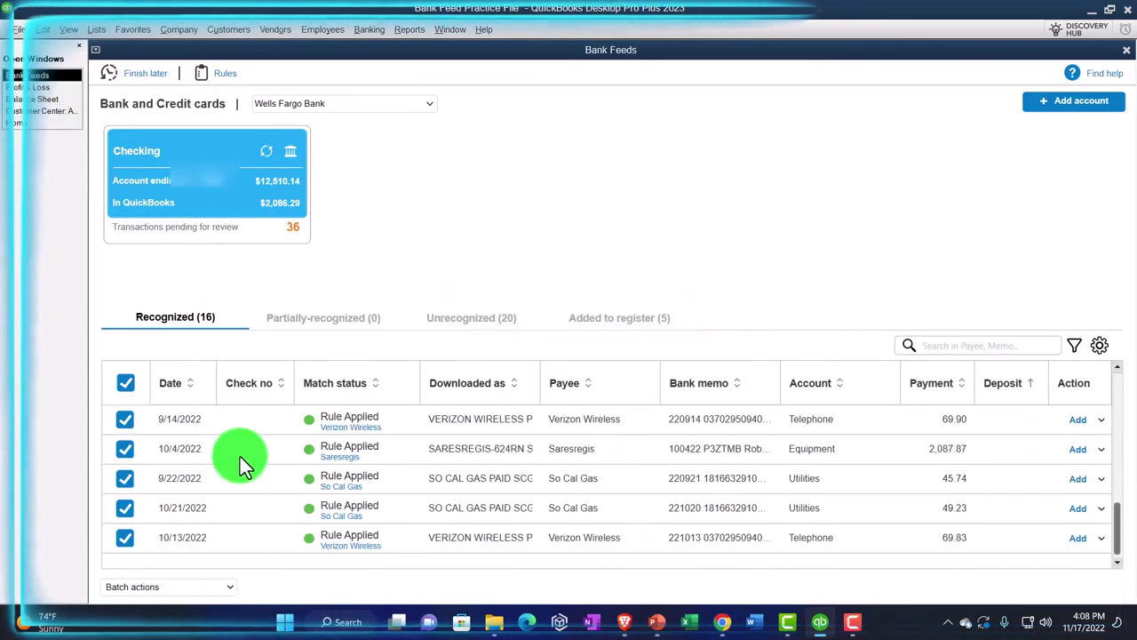
pyautogui.scroll(8, 240, 457)
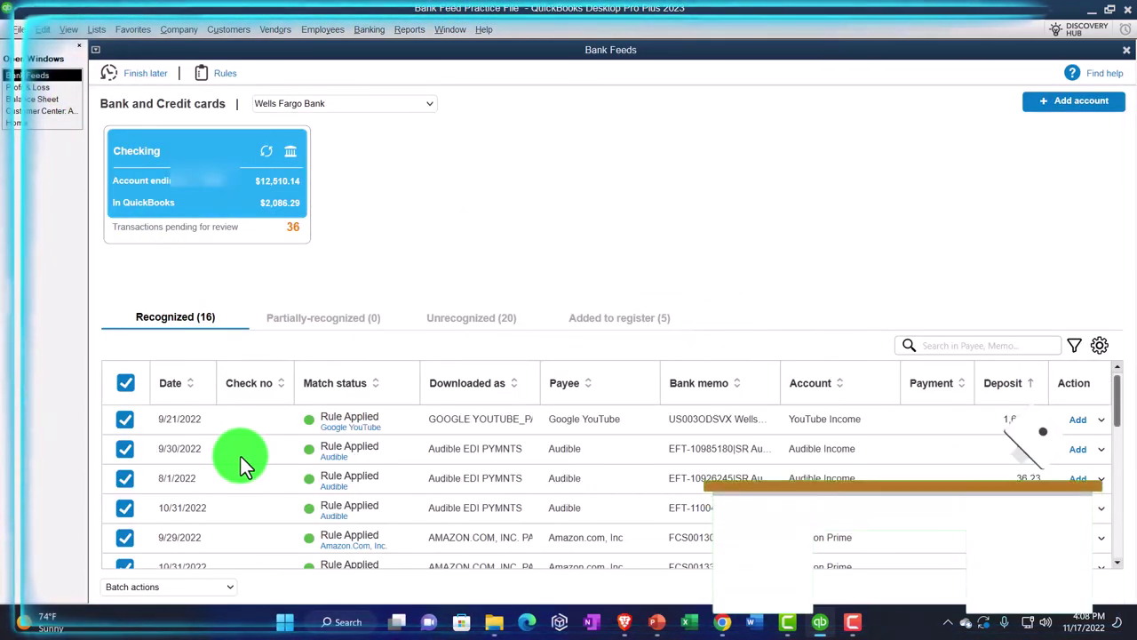
# Step: Open the Trial Balance report and set its date range from 01/01/2022 to 12/31/2022
pyautogui.click(407, 30)
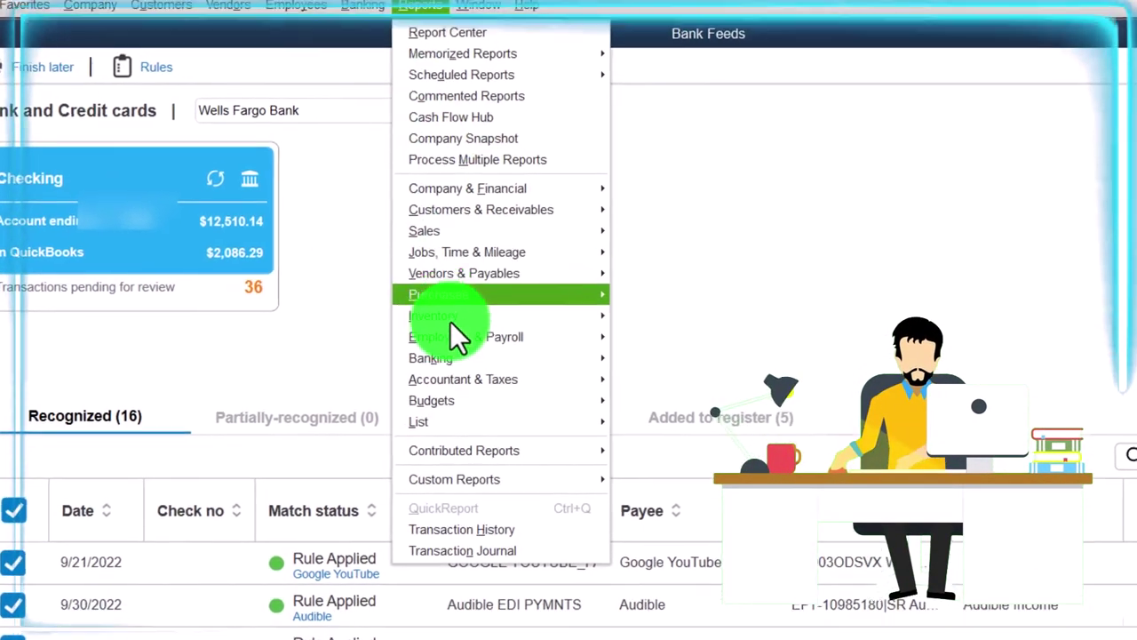
pyautogui.moveTo(498, 417)
pyautogui.click(588, 214)
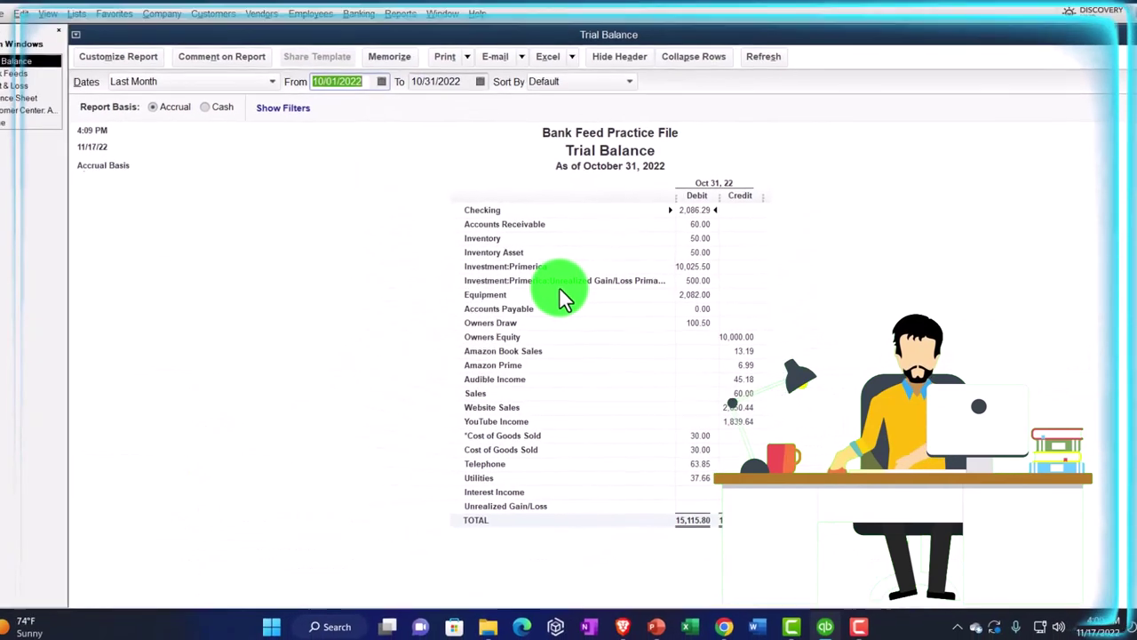
pyautogui.write('01/01/202')
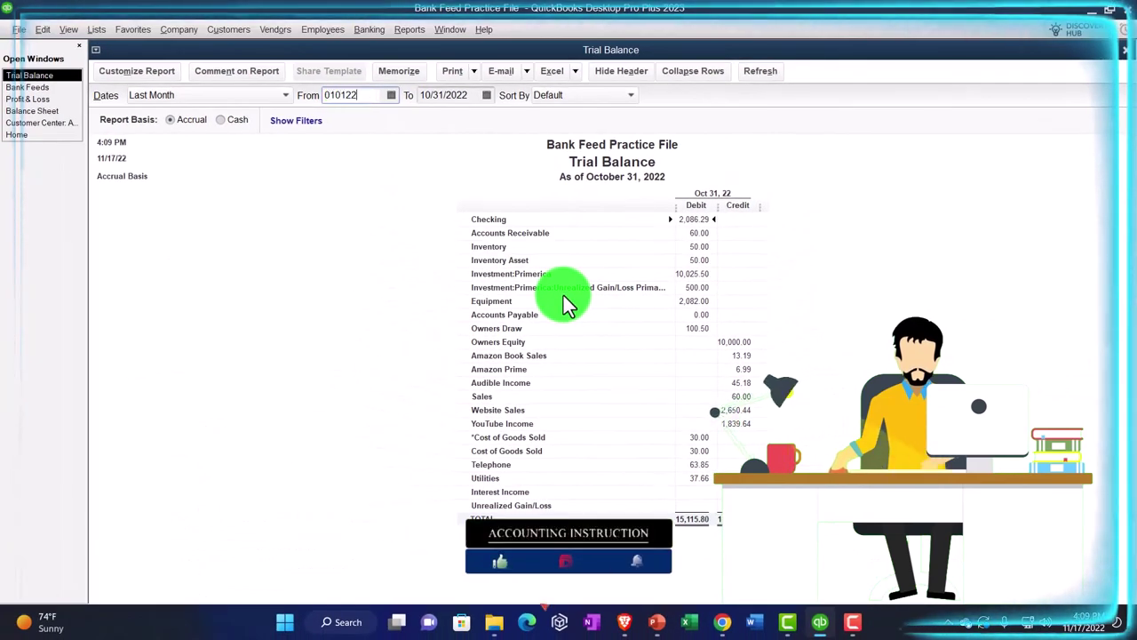
pyautogui.press('Tab')
pyautogui.write('1231')
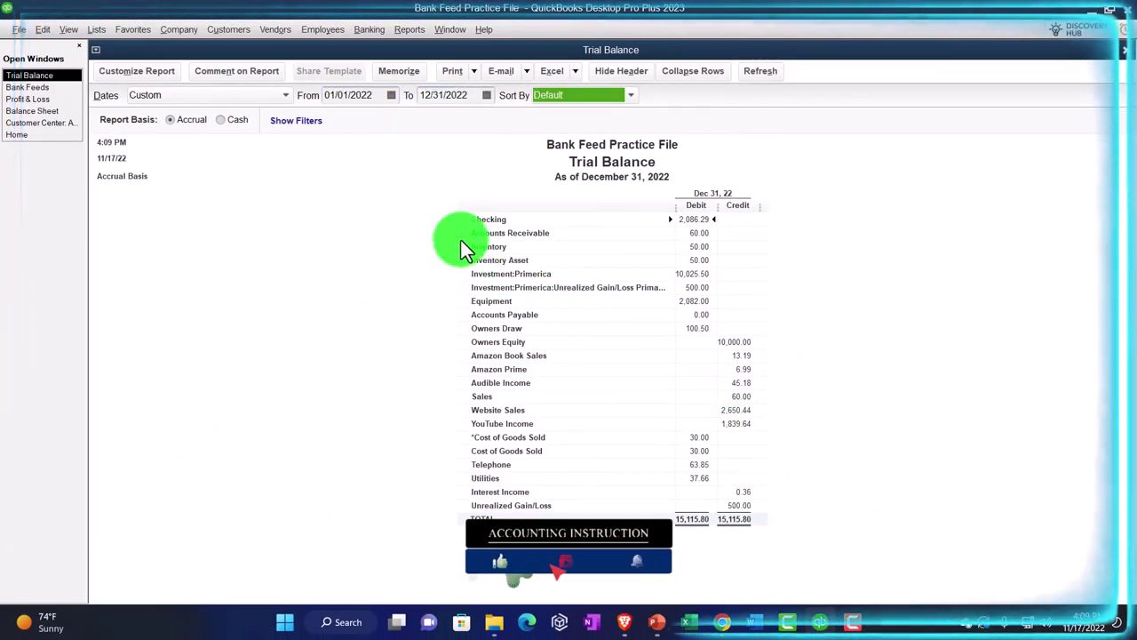
# Step: Enlarge the Trial Balance's font size, apply the change to all related fonts, and review the accounts down to the total
pyautogui.click(142, 74)
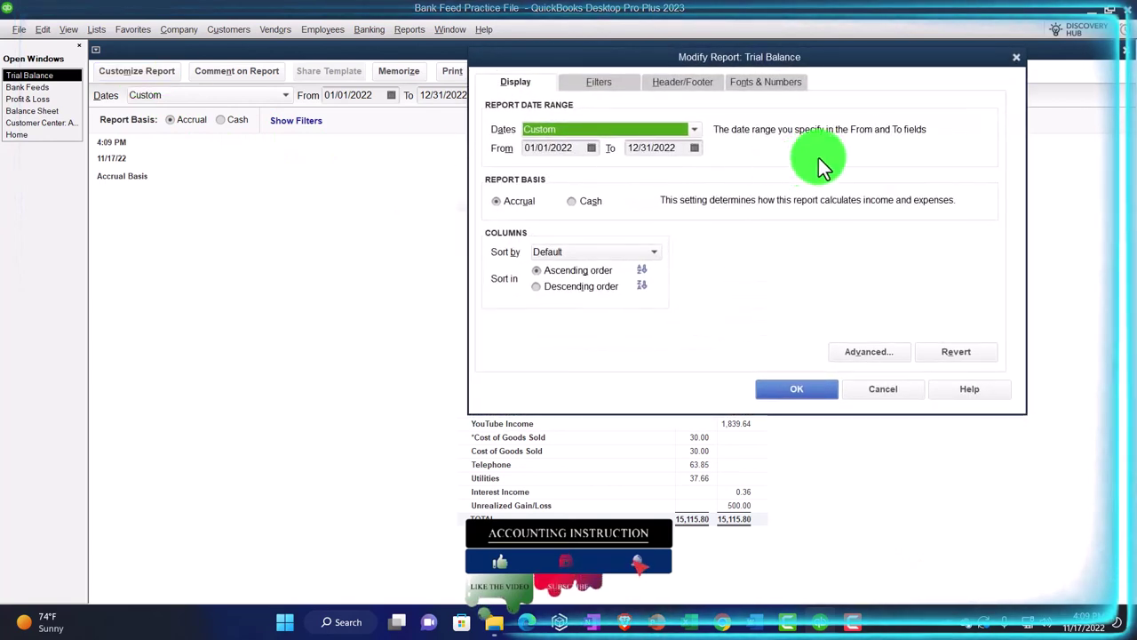
pyautogui.click(768, 82)
pyautogui.click(695, 266)
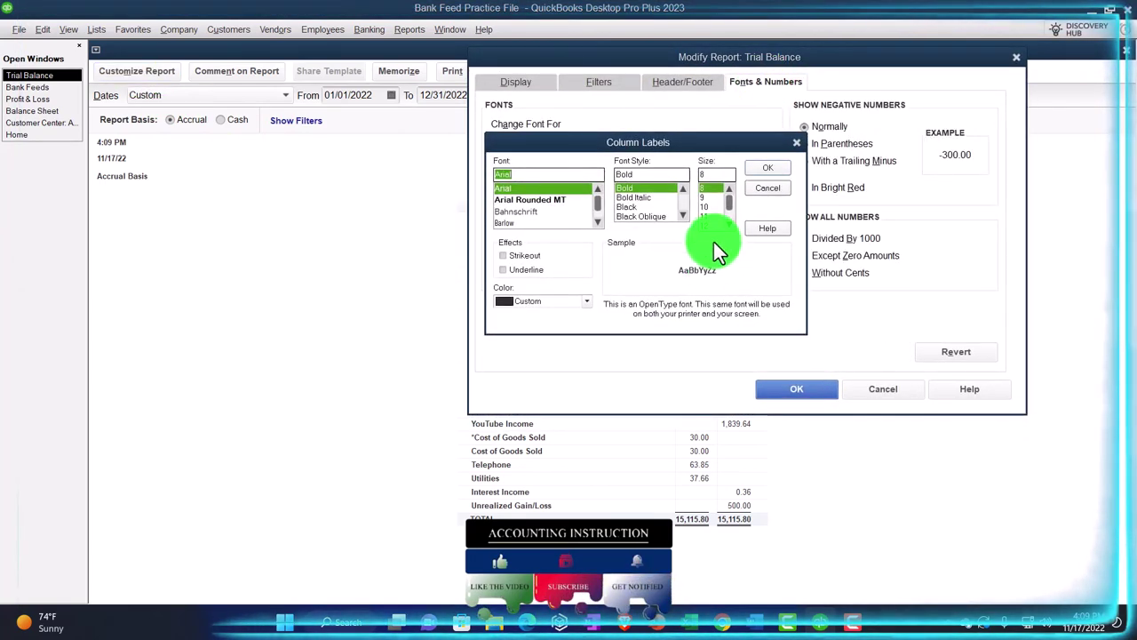
pyautogui.scroll(-1, 728, 225)
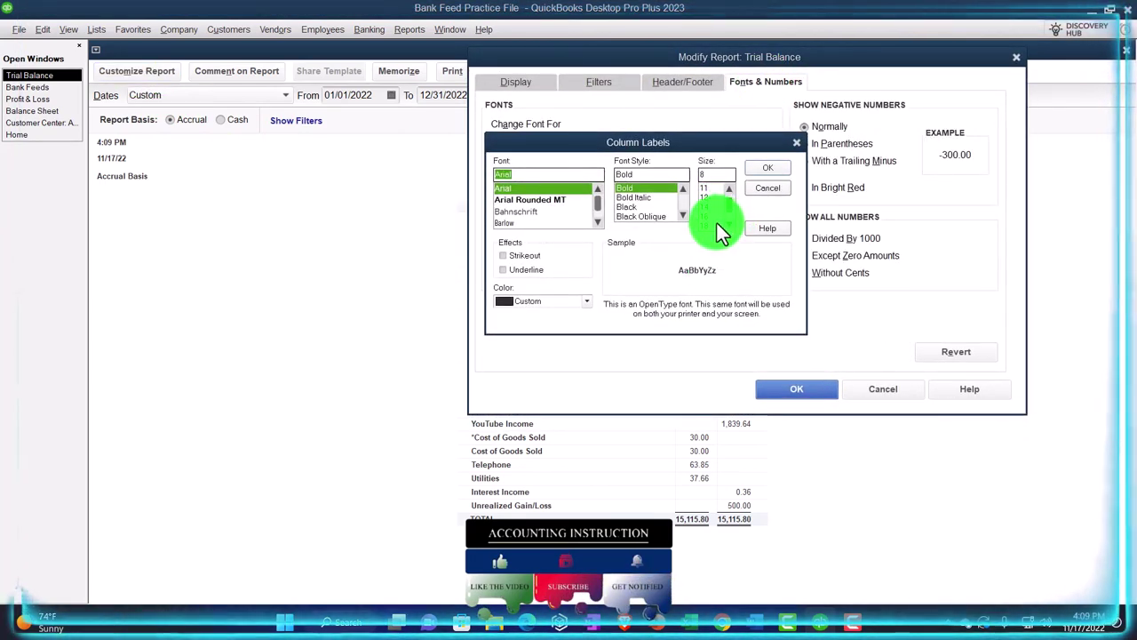
pyautogui.click(714, 220)
pyautogui.click(767, 167)
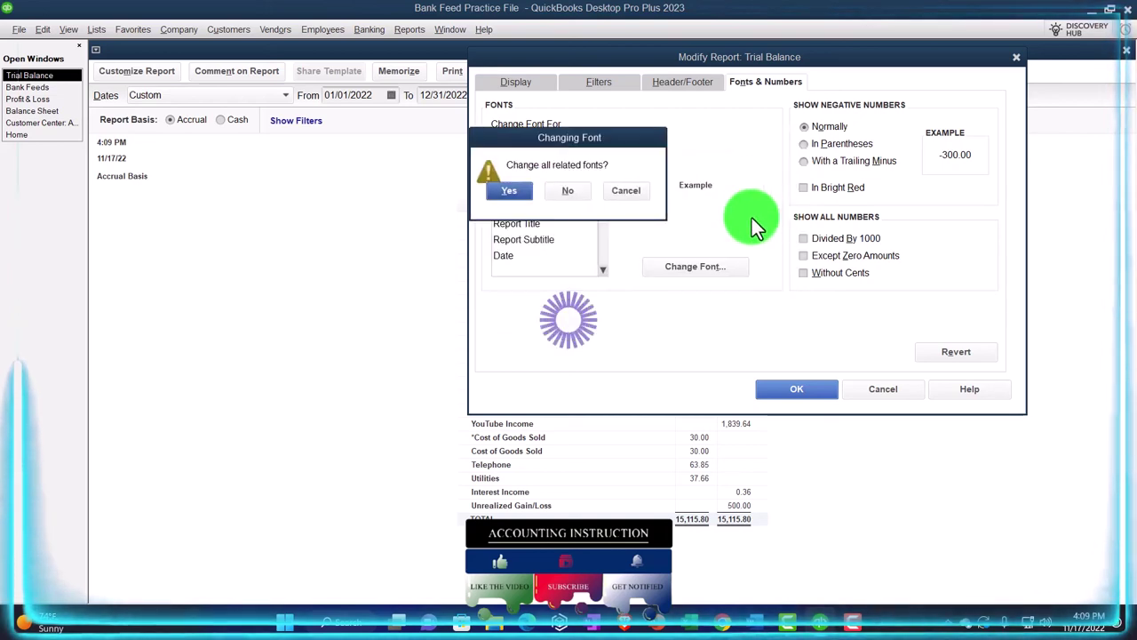
pyautogui.click(501, 192)
pyautogui.click(802, 389)
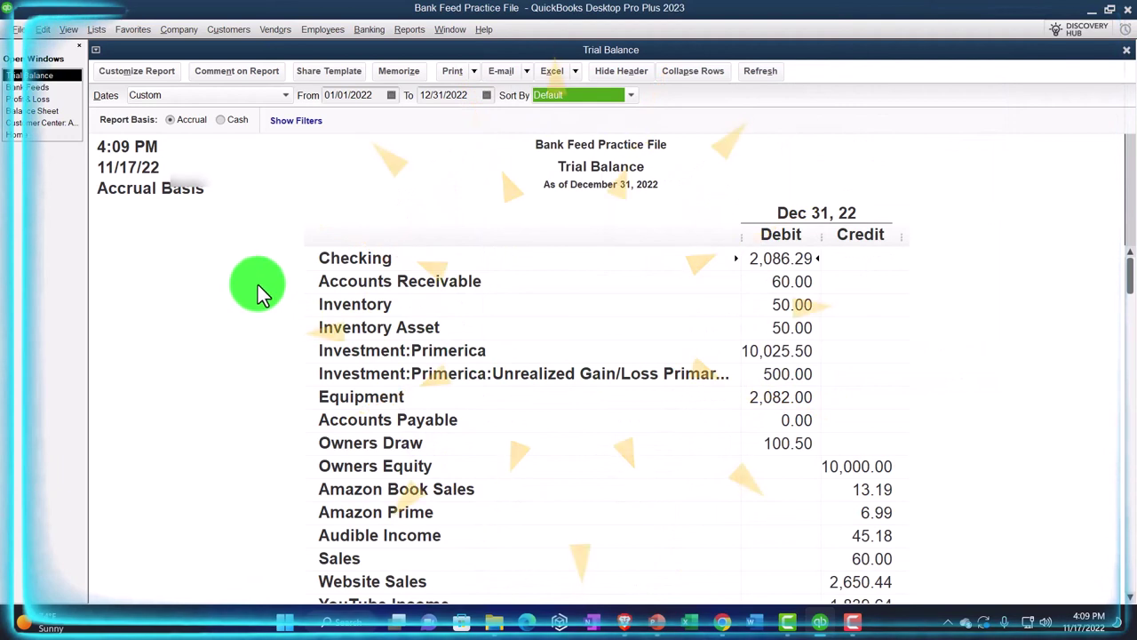
pyautogui.scroll(-1, 280, 306)
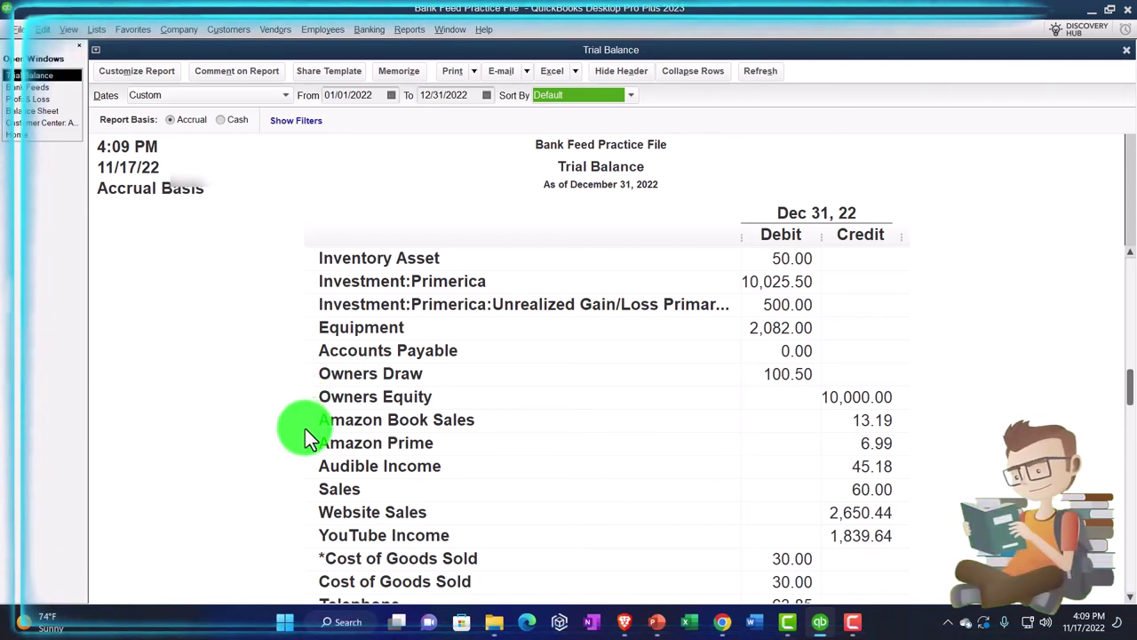
pyautogui.scroll(-1, 305, 429)
pyautogui.scroll(-1, 306, 429)
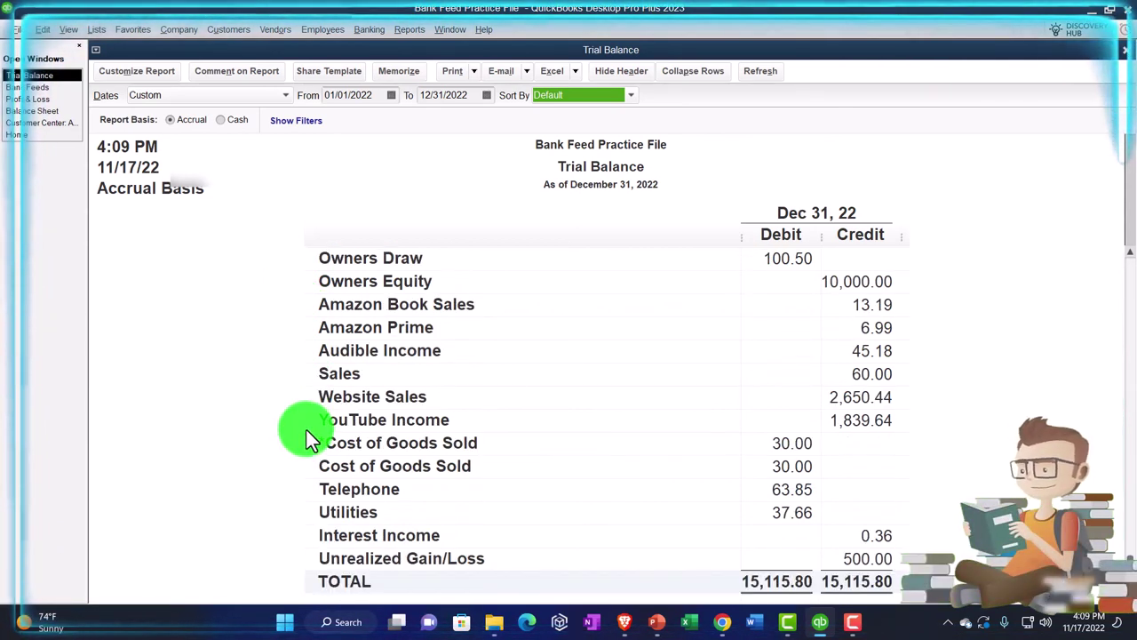